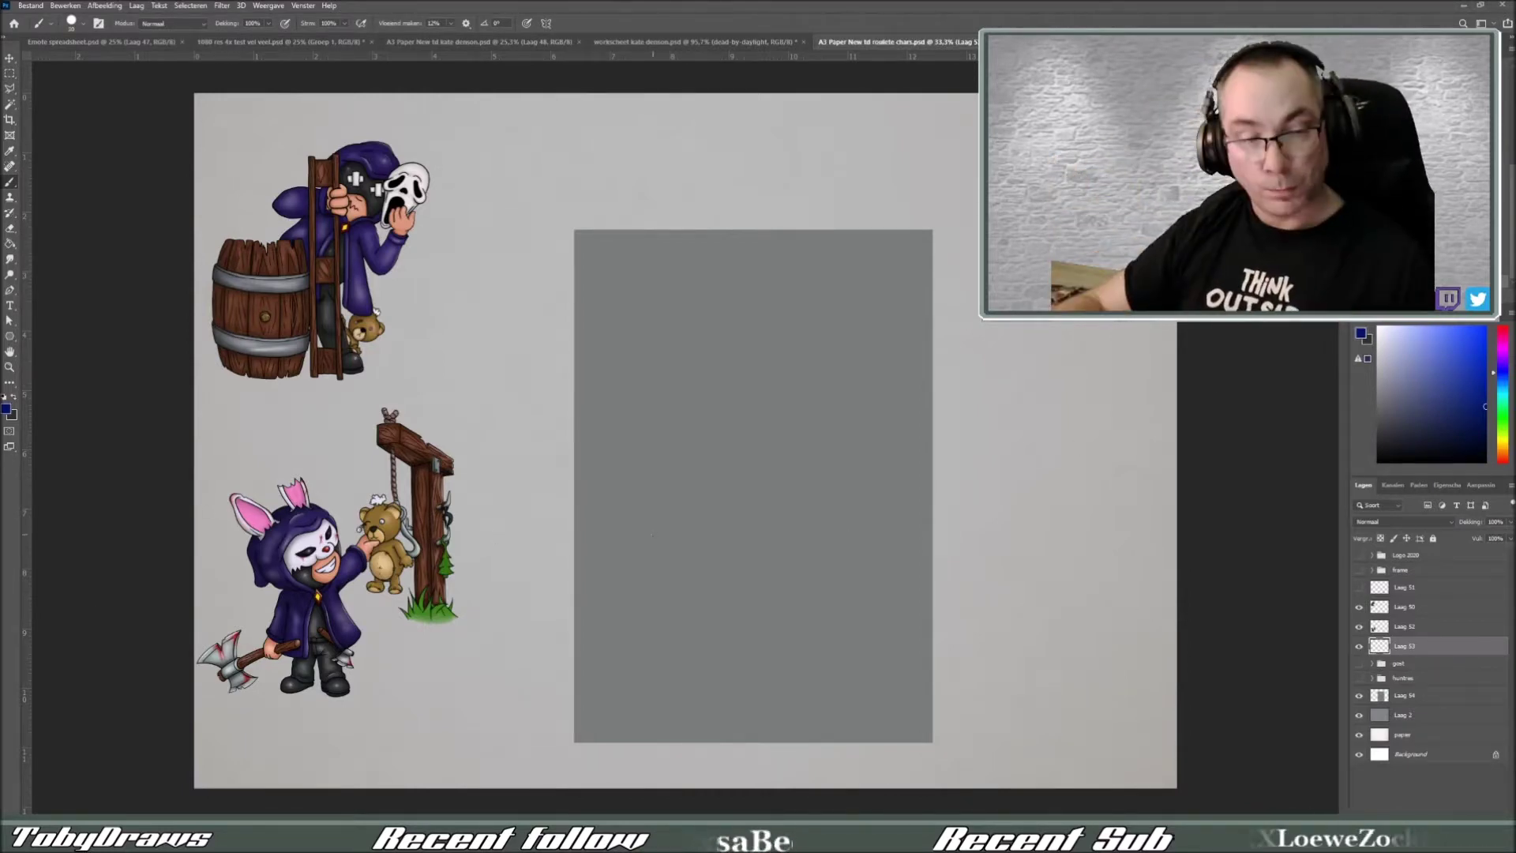
# - Rough in the head circle, torso and foot in blue, then enlarge and raise the stick figure
pyautogui.moveTo(600, 583); pyautogui.dragTo(756, 727)
pyautogui.moveTo(599, 580); pyautogui.dragTo(621, 656)
pyautogui.moveTo(698, 721); pyautogui.dragTo(754, 742)
pyautogui.moveTo(600, 364)
pyautogui.mouseDown()
pyautogui.moveTo(681, 426)
pyautogui.moveTo(624, 569)
pyautogui.mouseUp()
pyautogui.hotkey('ctrl', 't')
pyautogui.moveTo(843, 321); pyautogui.dragTo(911, 278)
pyautogui.press('Return')
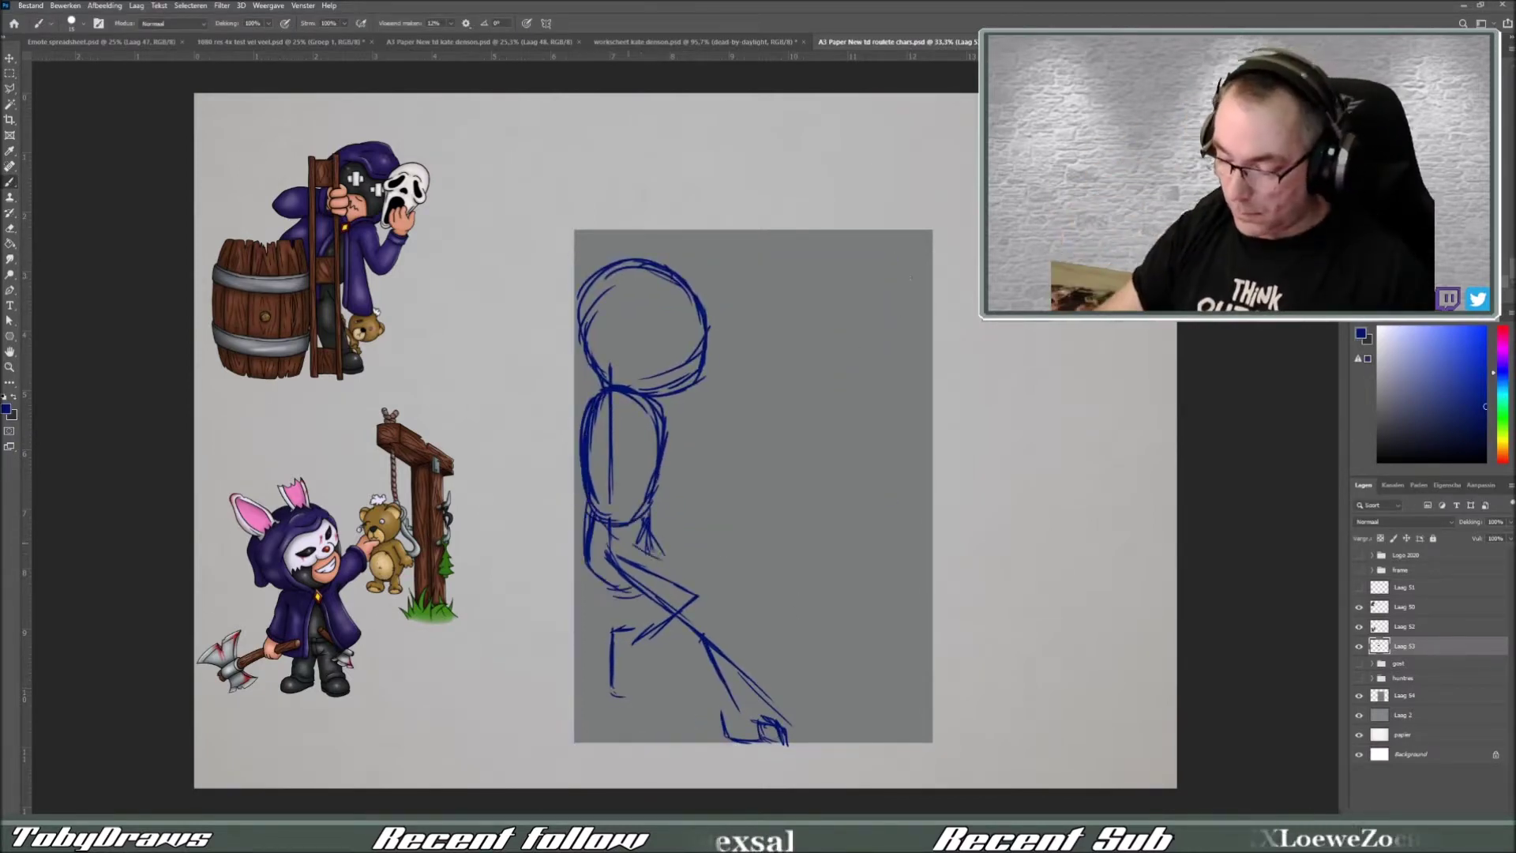
# - Sketch the hips, legs, an arm reaching right and the object in the raised hand
pyautogui.moveTo(589, 557); pyautogui.dragTo(714, 710)
pyautogui.moveTo(644, 549); pyautogui.dragTo(746, 656)
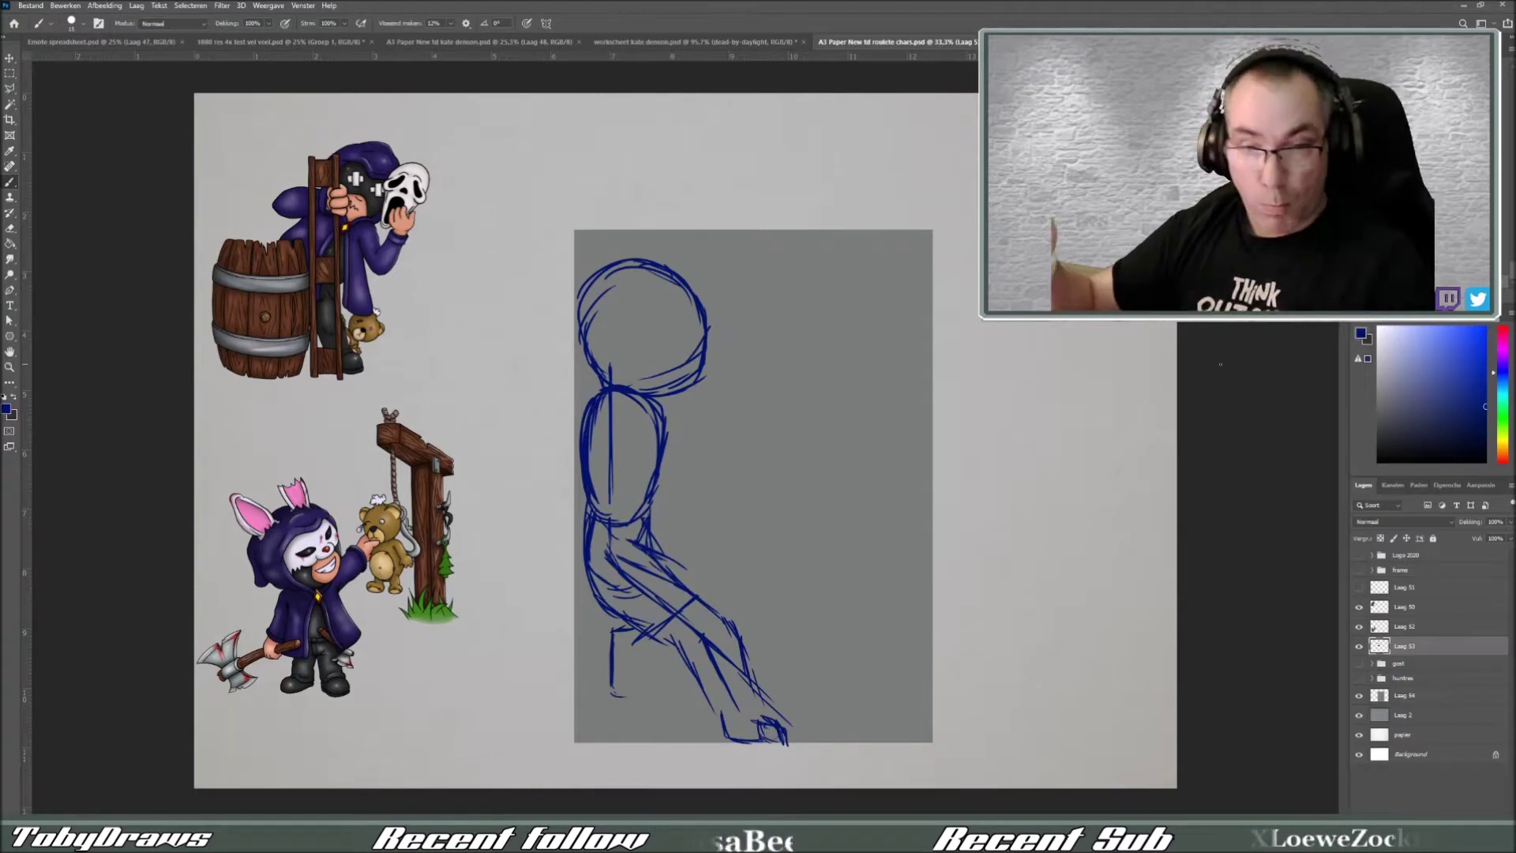
pyautogui.moveTo(660, 494); pyautogui.dragTo(736, 454)
pyautogui.moveTo(666, 446); pyautogui.dragTo(789, 402)
pyautogui.moveTo(760, 395); pyautogui.dragTo(786, 395)
# - Add face guide lines, the torso side, bent knee, lower left leg and top of the head
pyautogui.moveTo(659, 288); pyautogui.dragTo(695, 378)
pyautogui.moveTo(597, 345); pyautogui.dragTo(707, 318)
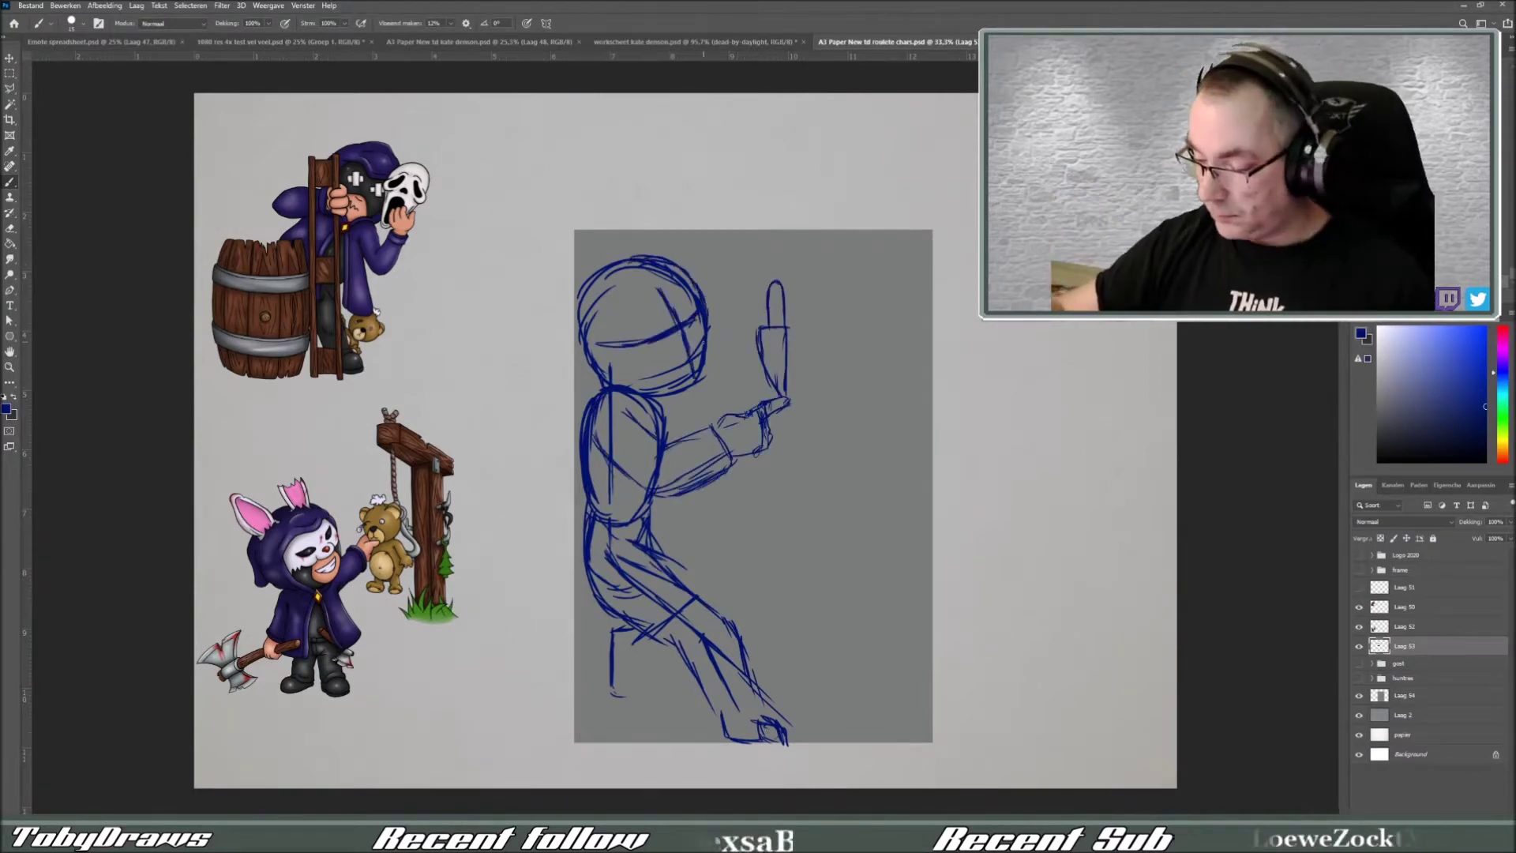
pyautogui.moveTo(589, 486); pyautogui.dragTo(580, 597)
pyautogui.moveTo(600, 494); pyautogui.dragTo(730, 426)
pyautogui.moveTo(652, 505); pyautogui.dragTo(723, 604)
pyautogui.moveTo(726, 580); pyautogui.dragTo(738, 656)
pyautogui.moveTo(574, 648); pyautogui.dragTo(589, 711)
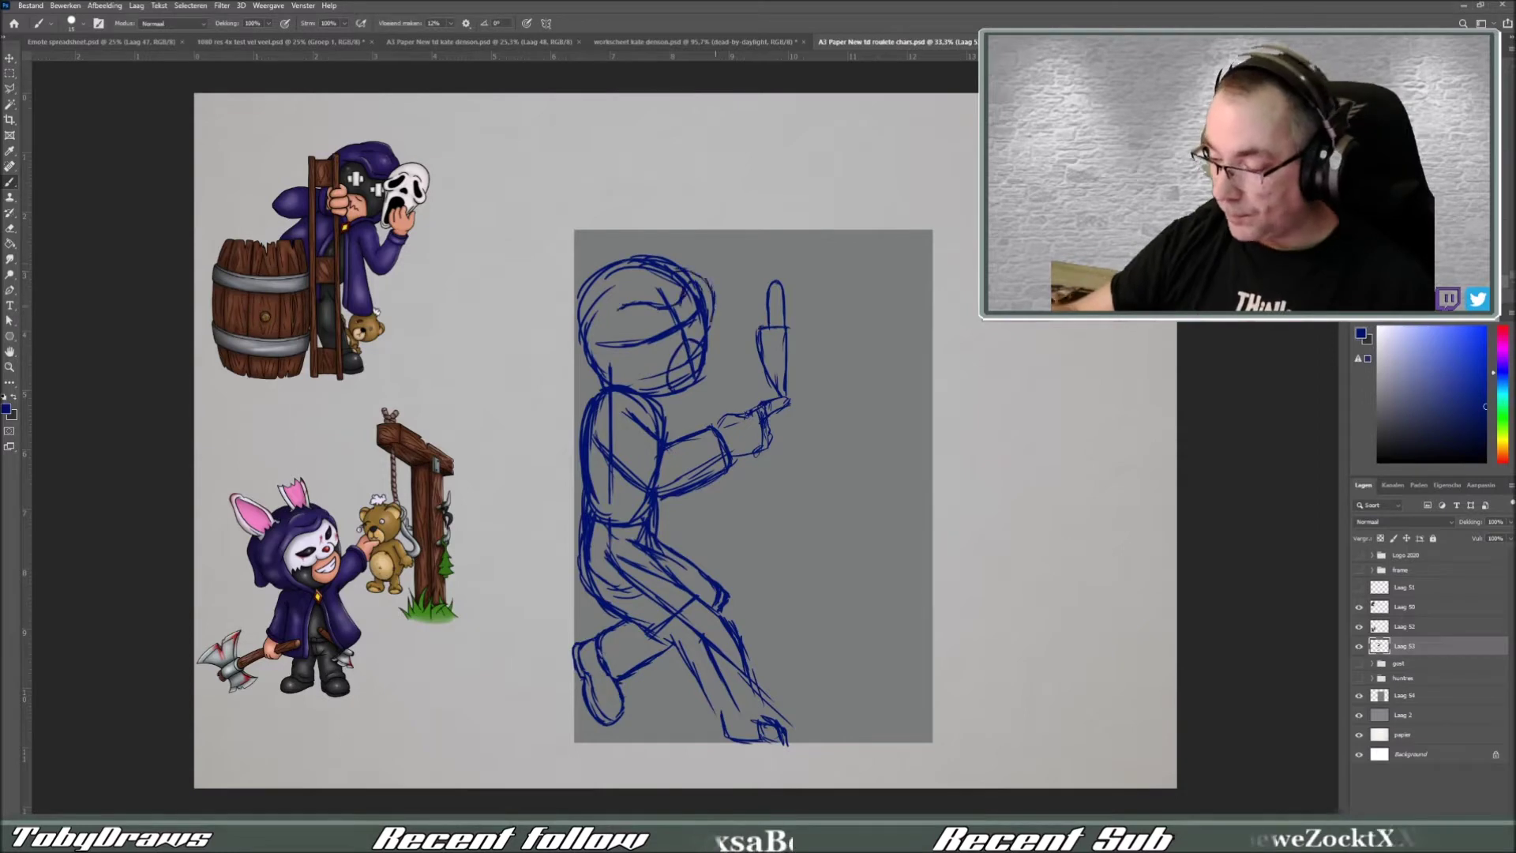
pyautogui.moveTo(695, 245); pyautogui.dragTo(566, 308)
# - Select the whole rough sketch and shrink it, shifting it to the left
pyautogui.press('m')
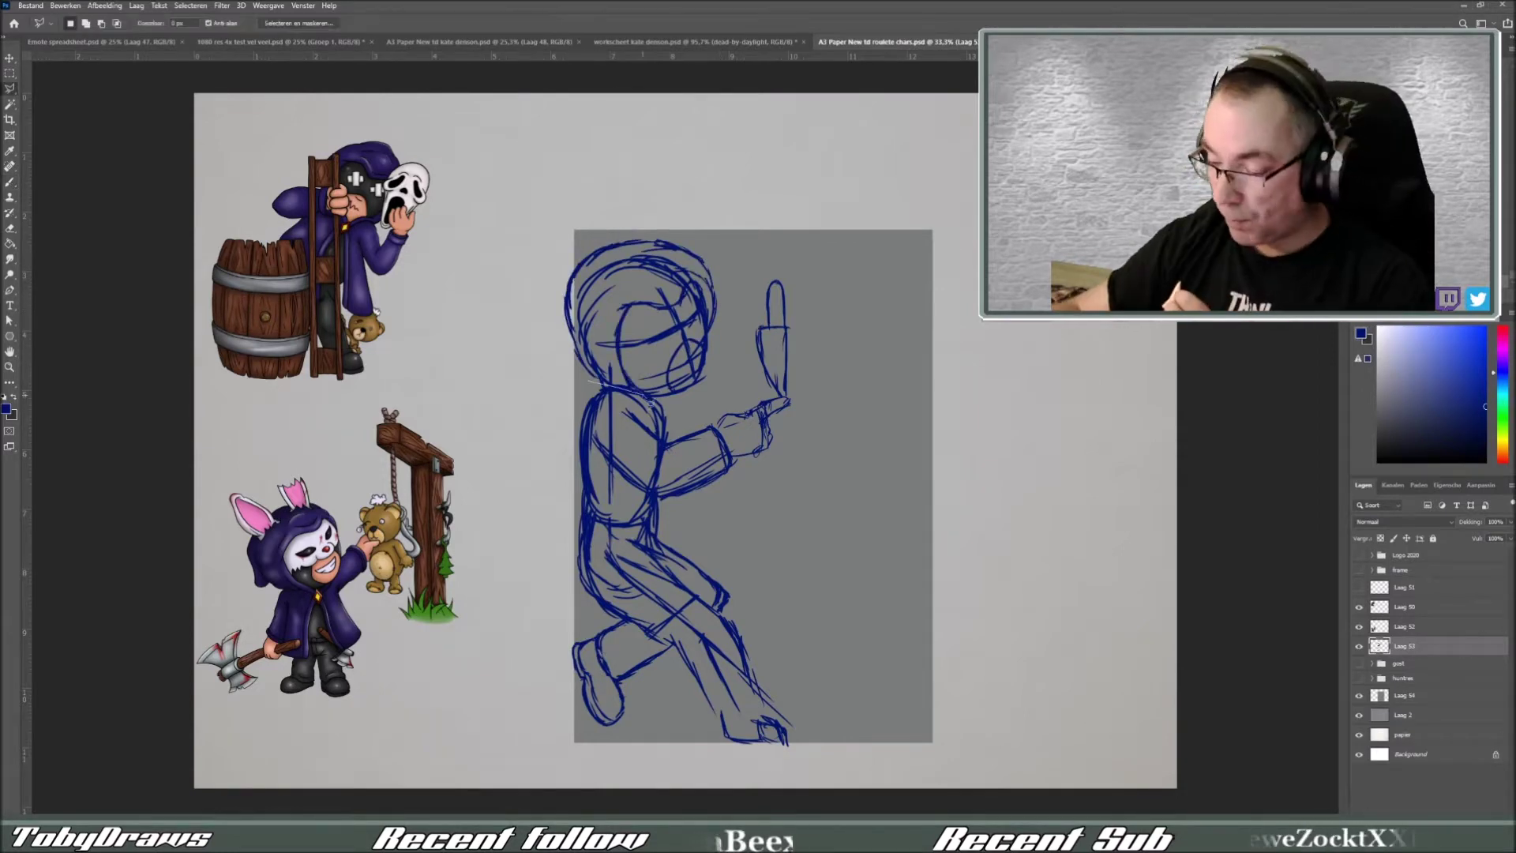
pyautogui.moveTo(553, 229); pyautogui.dragTo(798, 755)
pyautogui.hotkey('ctrl', 't')
pyautogui.moveTo(798, 237); pyautogui.dragTo(758, 277)
pyautogui.press('Return')
pyautogui.hotkey('ctrl', 't')
pyautogui.press('Return')
# - Copy the tattooed woman from her document into the sheet and move the bunny-and-barrel art right
pyautogui.hotkey('ctrl', 'Tab')
pyautogui.hotkey('ctrl', 'a')
pyautogui.hotkey('ctrl', 'c')
pyautogui.hotkey('ctrl', 'Tab')
pyautogui.hotkey('ctrl', 'v')
pyautogui.hotkey('ctrl', 't')
pyautogui.press('Return')
pyautogui.moveTo(380, 427); pyautogui.dragTo(466, 513)
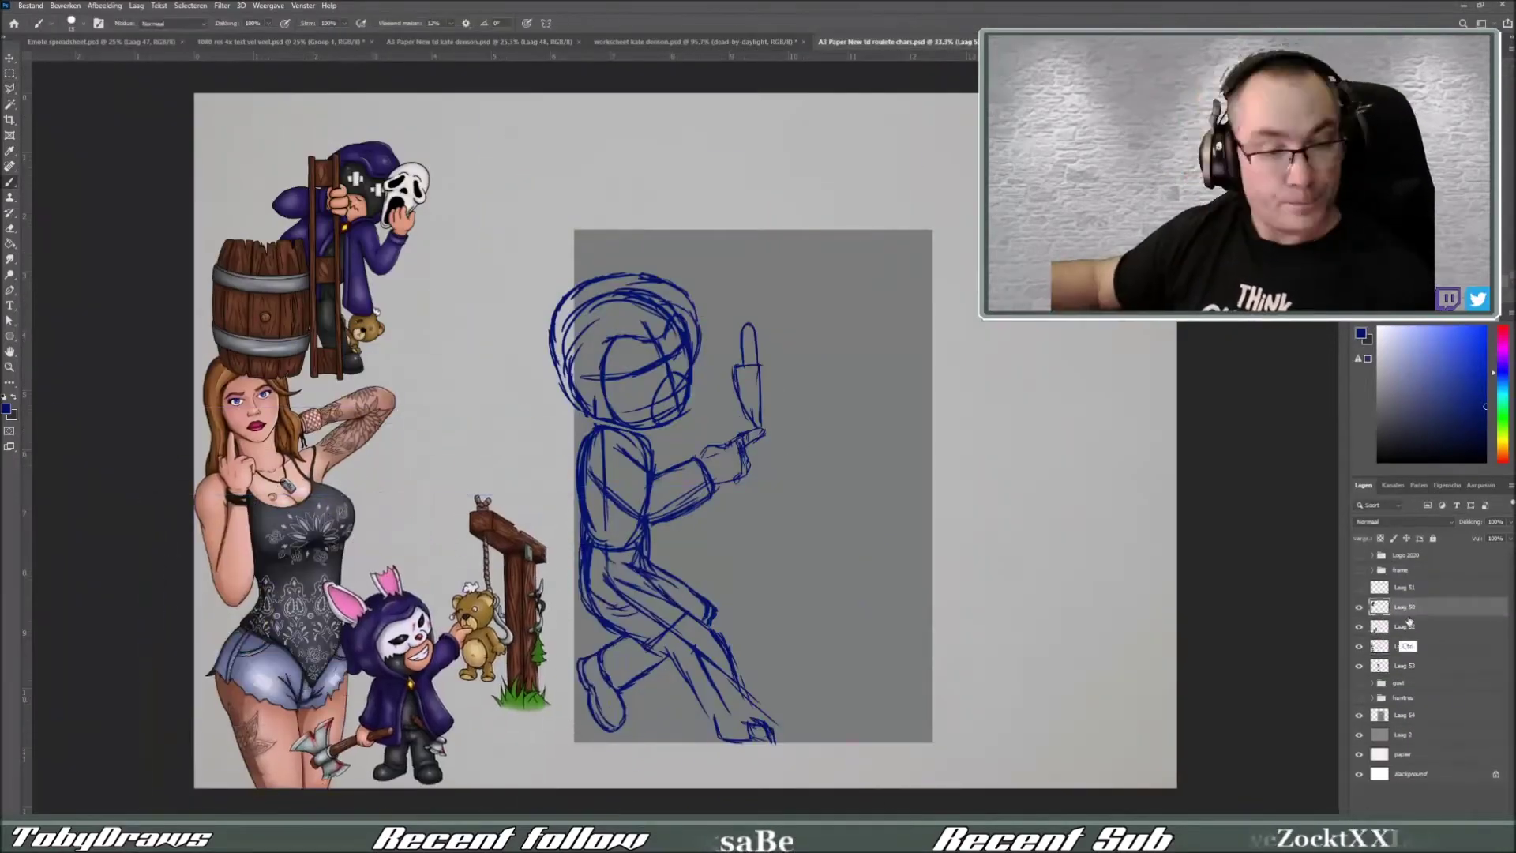
# - Move the reference art right, fade the sketch layer to 41% opacity and add a new layer
pyautogui.moveTo(260, 300); pyautogui.dragTo(344, 284)
pyautogui.press('b')
pyautogui.click(1404, 665)
pyautogui.press('l')
pyautogui.press('4')
pyautogui.press('1')
pyautogui.hotkey('ctrl', 'alt', 'shift', 'n')
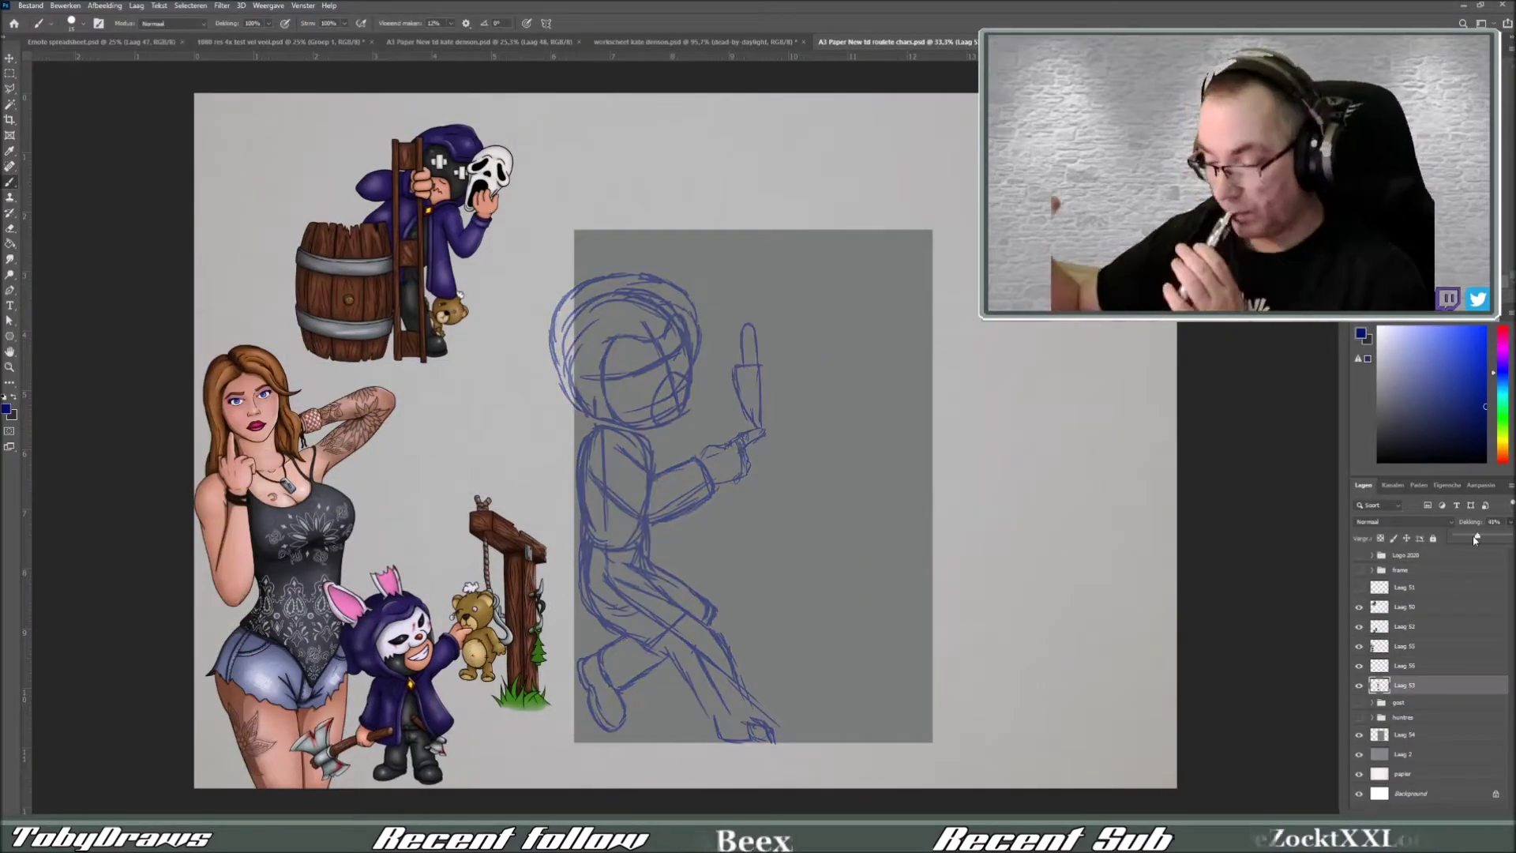
# - On the new layer, draw the knife blade and handle beside the raised hand
pyautogui.scroll(1, 684, 461)
pyautogui.press('b')
pyautogui.hotkey('alt', ']')
pyautogui.scroll(2, 790, 356)
pyautogui.moveTo(749, 372)
pyautogui.mouseDown()
pyautogui.moveTo(806, 531)
pyautogui.moveTo(805, 371)
pyautogui.mouseUp()
pyautogui.moveTo(749, 372); pyautogui.dragTo(805, 355)
pyautogui.click(792, 284)
pyautogui.moveTo(806, 538); pyautogui.dragTo(971, 340)
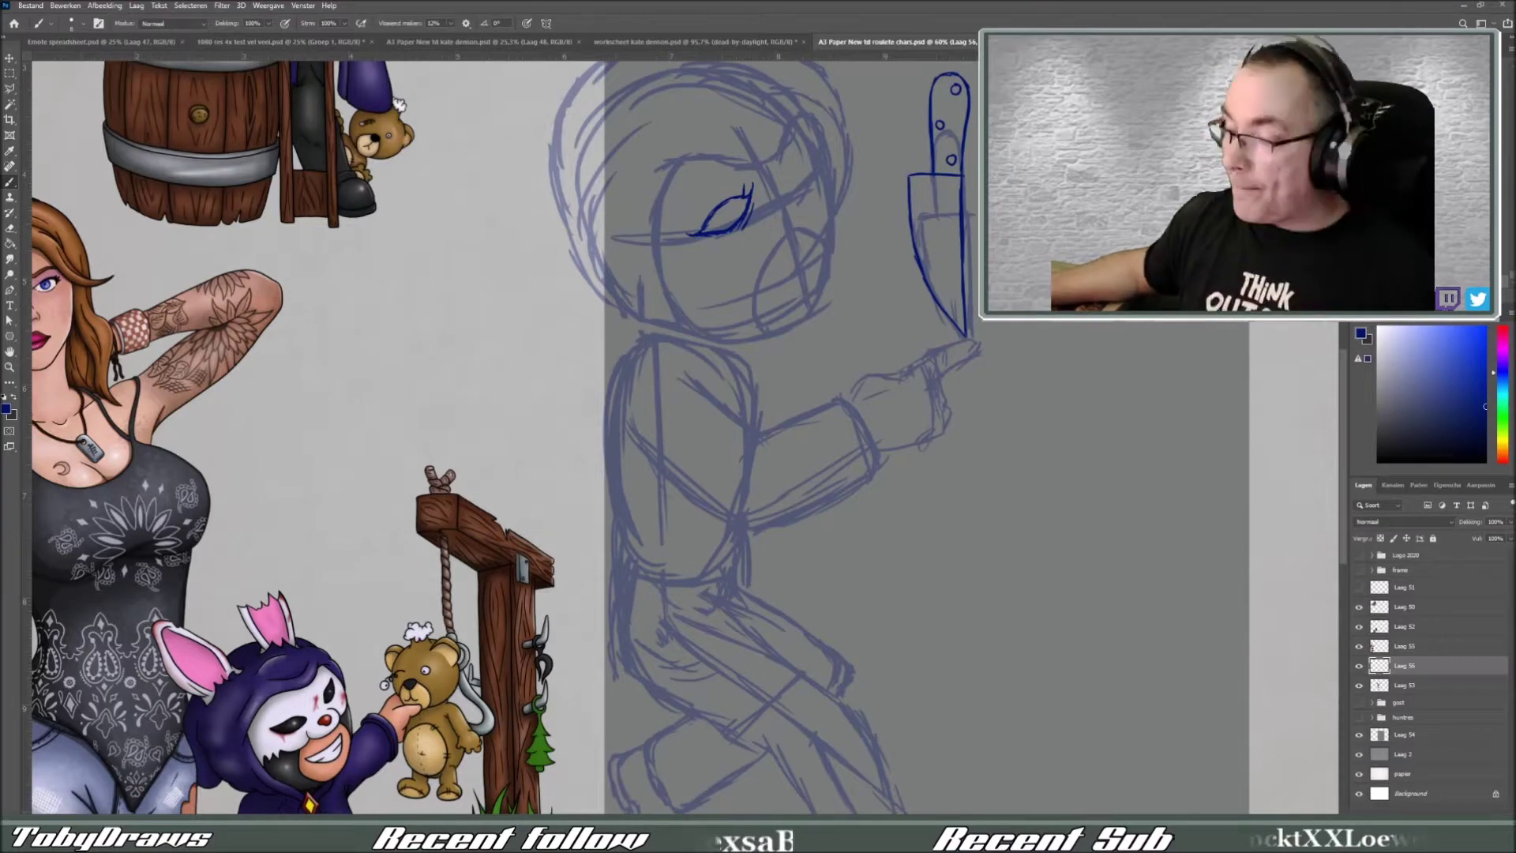
# - Draw the eyebrow, the left side of the body, and the forearm underside with sleeve cuff
pyautogui.hotkey('ctrl', 'z')
pyautogui.scroll(-2, 979, 513)
pyautogui.scroll(1, 980, 514)
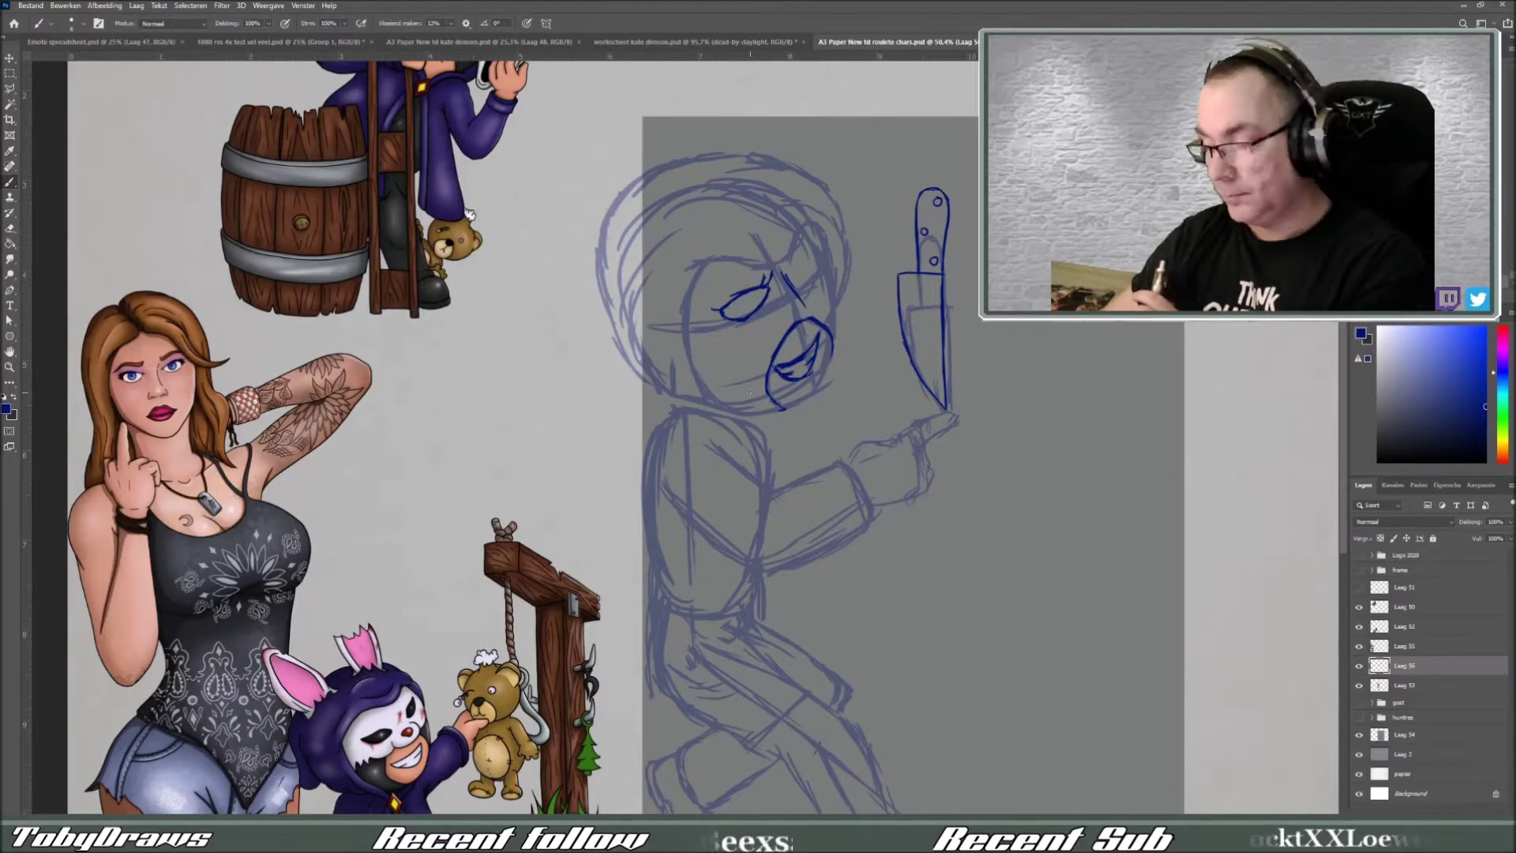
pyautogui.moveTo(666, 295); pyautogui.dragTo(829, 223)
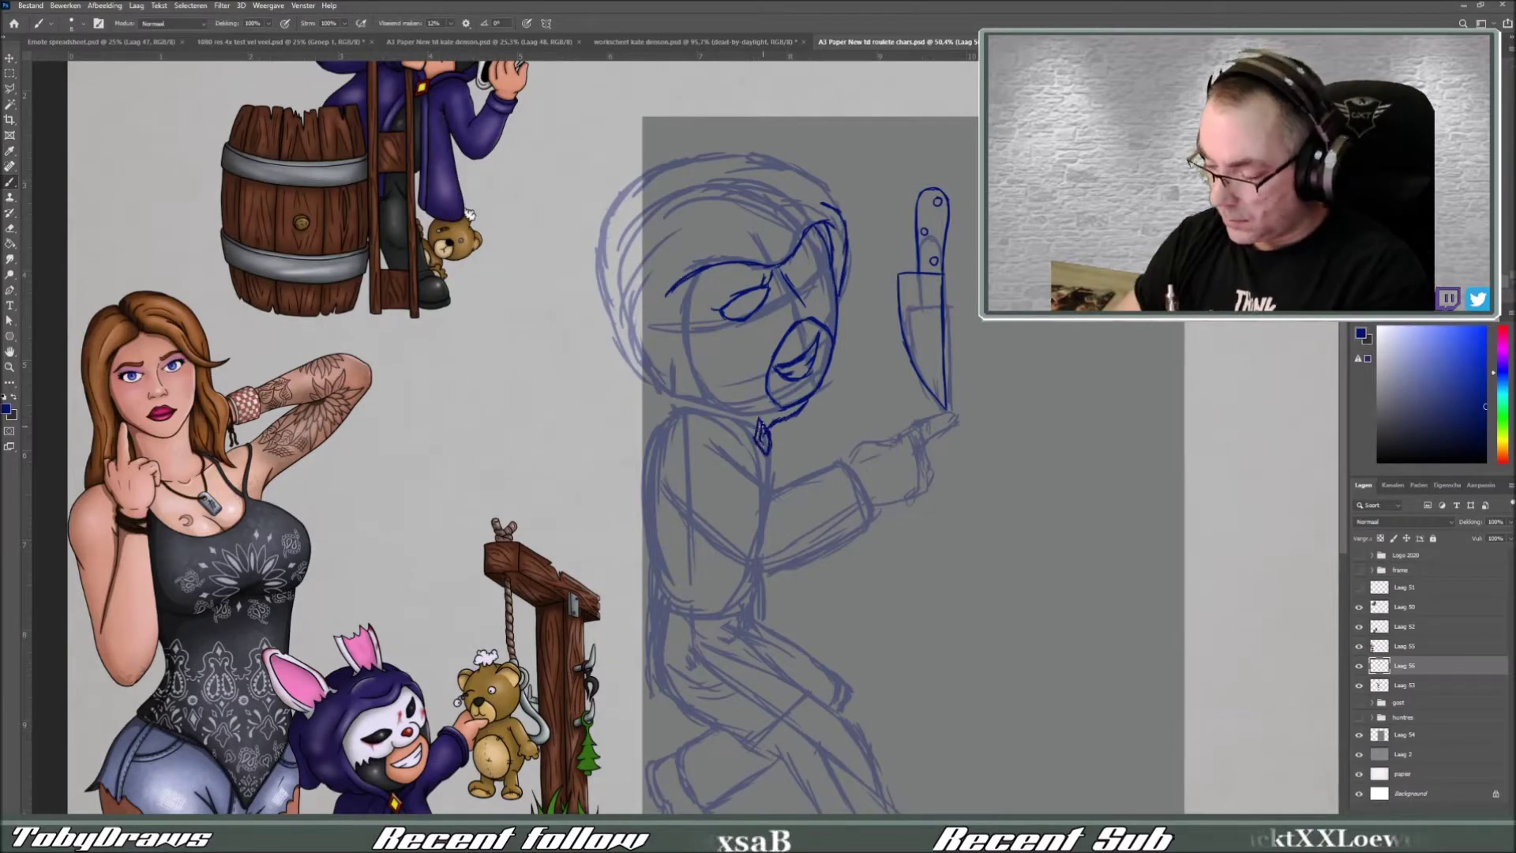
pyautogui.moveTo(713, 548); pyautogui.dragTo(670, 741)
pyautogui.moveTo(660, 521); pyautogui.dragTo(651, 582)
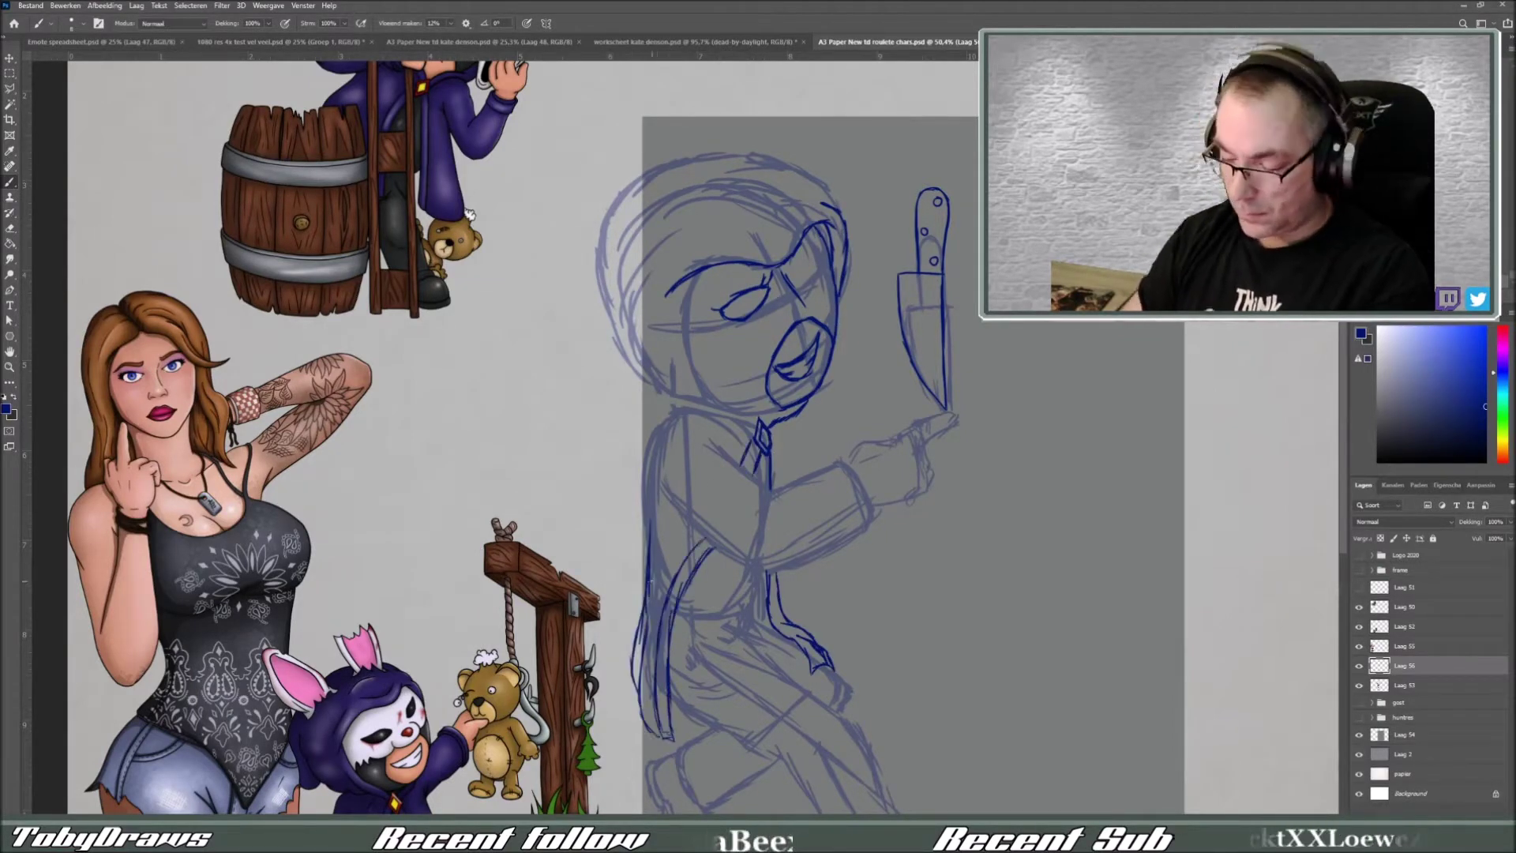
pyautogui.moveTo(664, 483); pyautogui.dragTo(829, 553)
pyautogui.moveTo(829, 466); pyautogui.dragTo(857, 537)
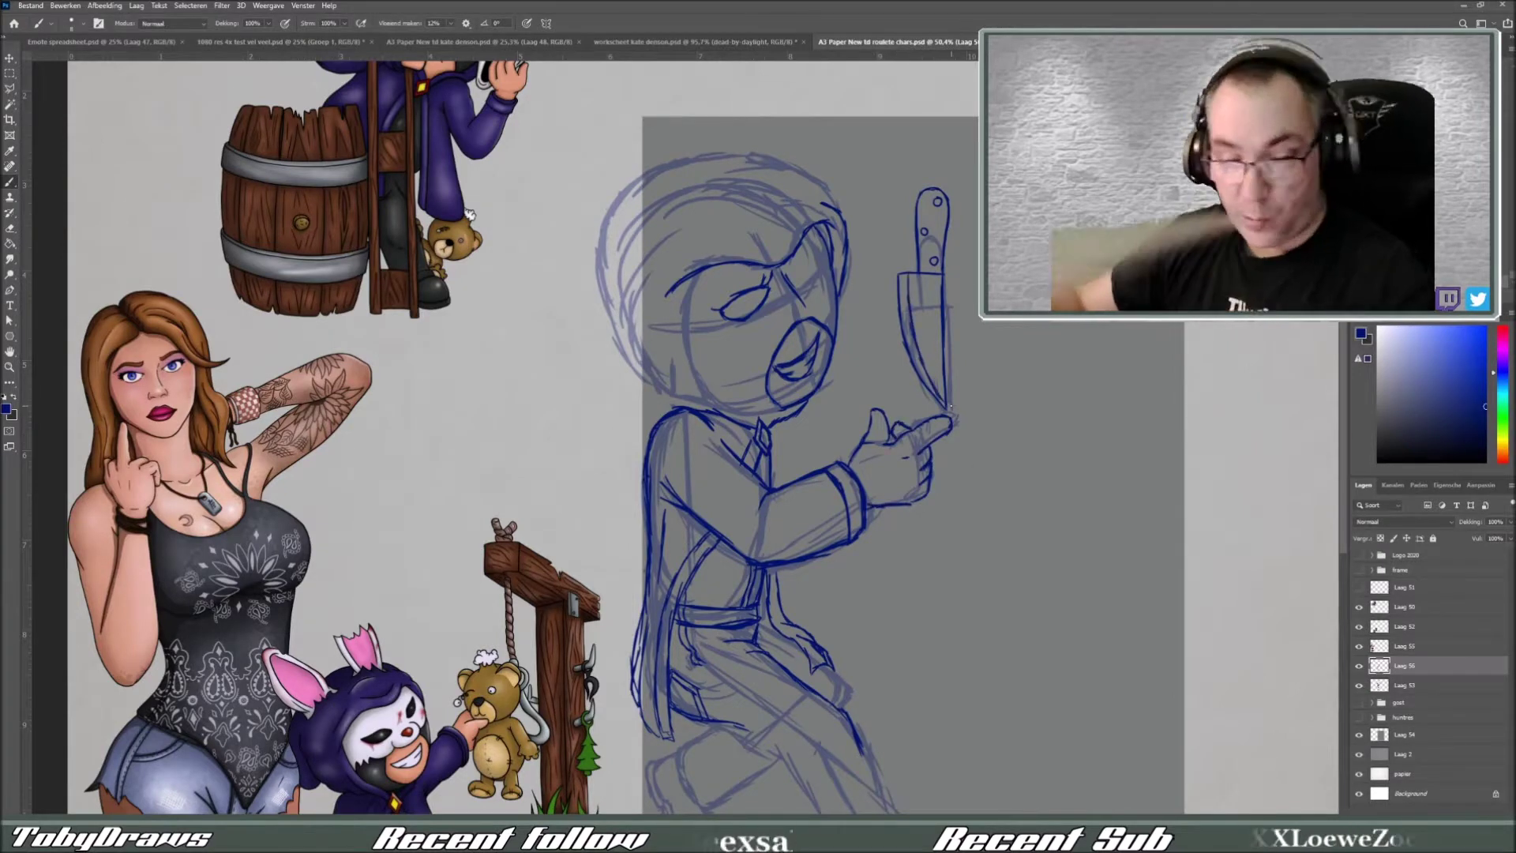
# - Line the left edge of the face and add hair strands on the head
pyautogui.moveTo(676, 272); pyautogui.dragTo(716, 415)
pyautogui.moveTo(707, 215)
pyautogui.mouseDown()
pyautogui.moveTo(806, 199)
pyautogui.moveTo(829, 158)
pyautogui.mouseUp()
pyautogui.moveTo(711, 163)
pyautogui.mouseDown()
pyautogui.moveTo(601, 347)
pyautogui.moveTo(681, 395)
pyautogui.mouseUp()
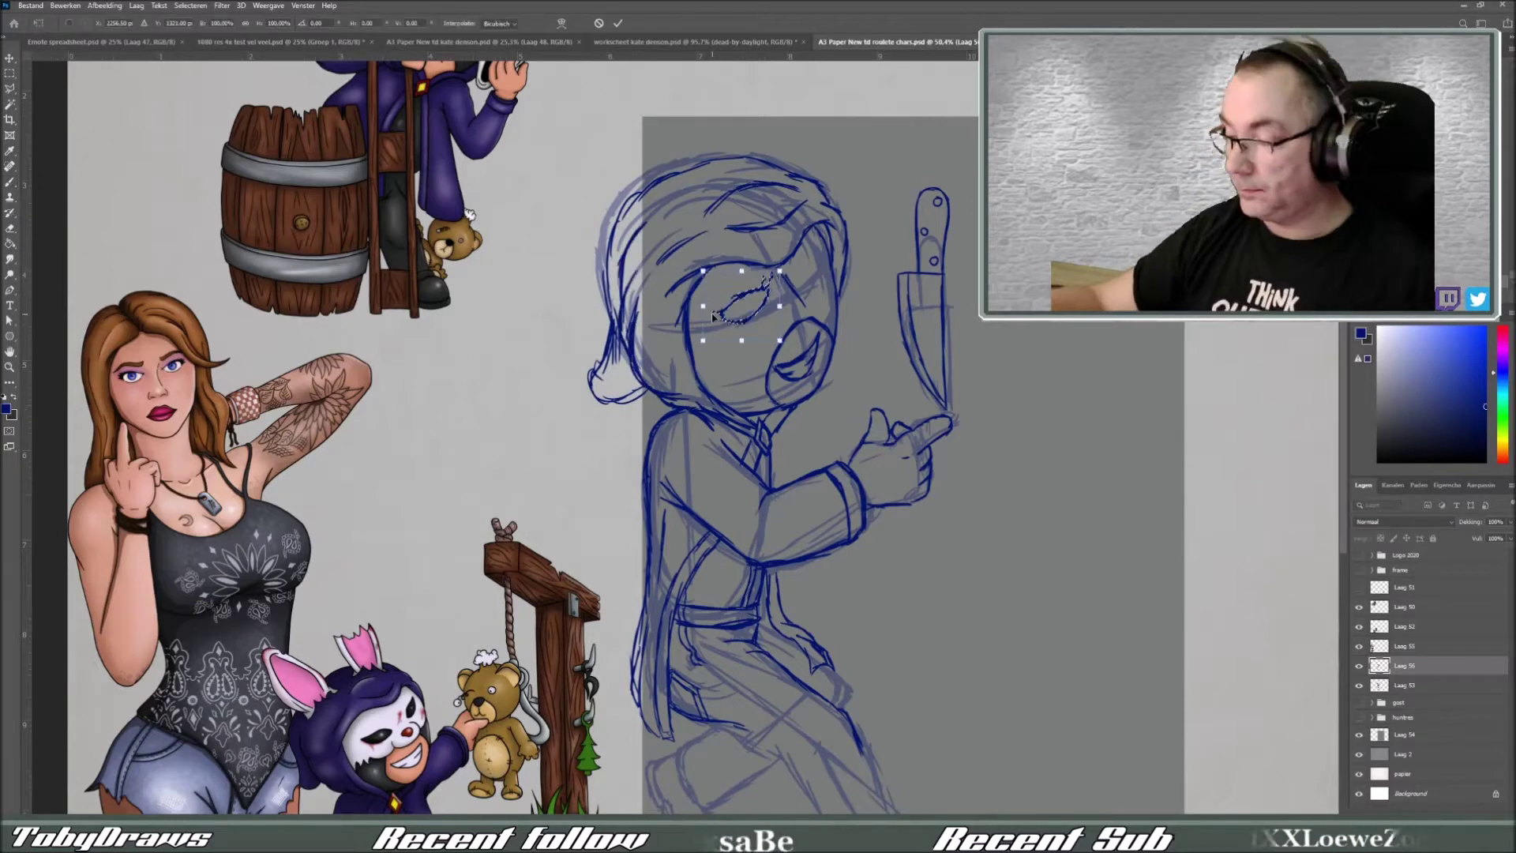
pyautogui.scroll(-3, 480, 450)
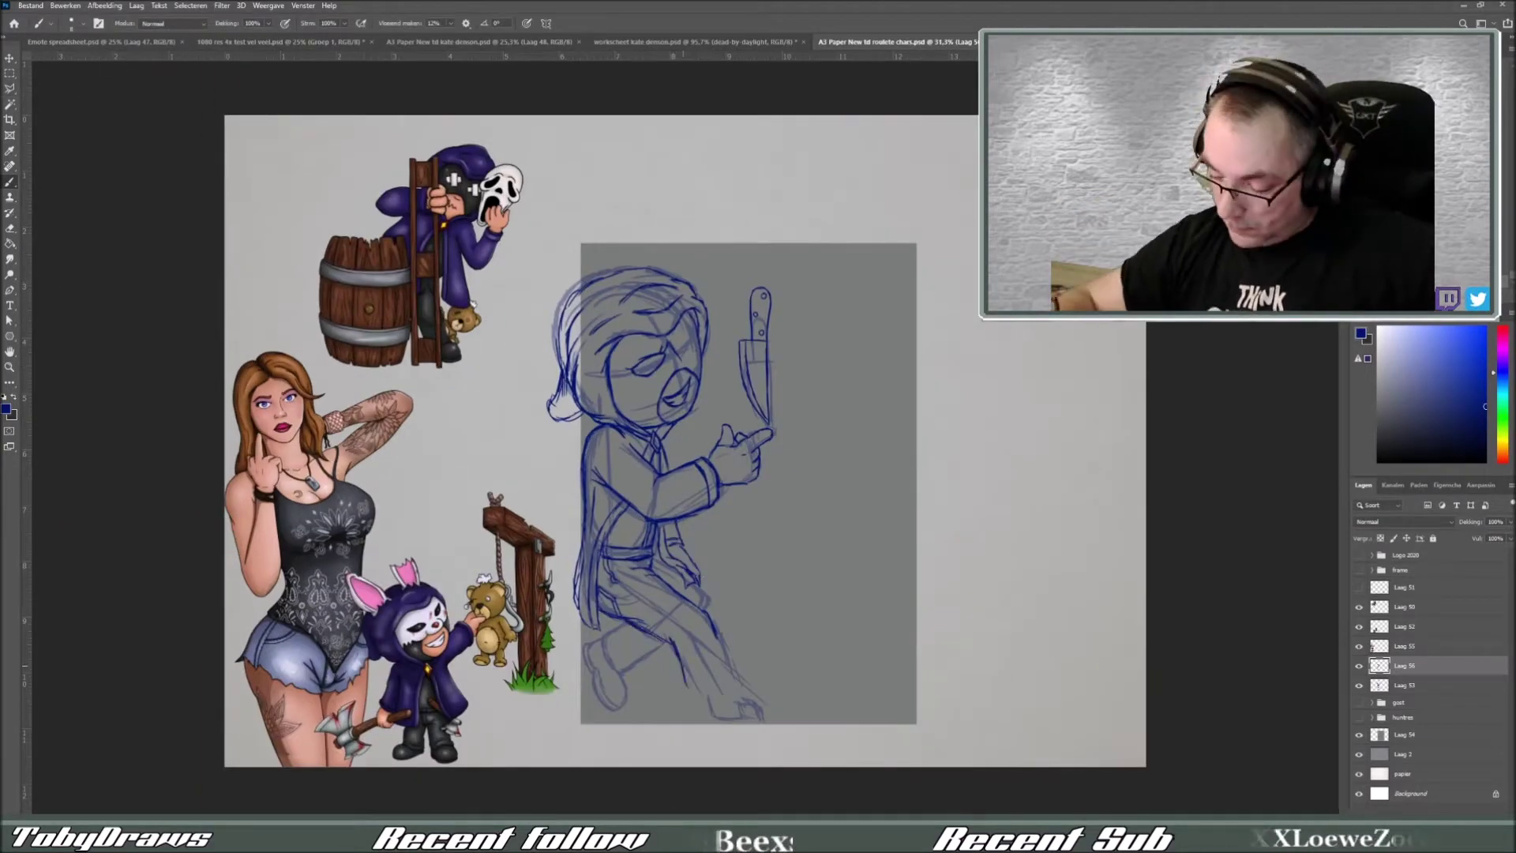
# - Outline the boots and feet, then refine the eye area and collar
pyautogui.moveTo(673, 655); pyautogui.dragTo(702, 720)
pyautogui.moveTo(608, 676); pyautogui.dragTo(631, 709)
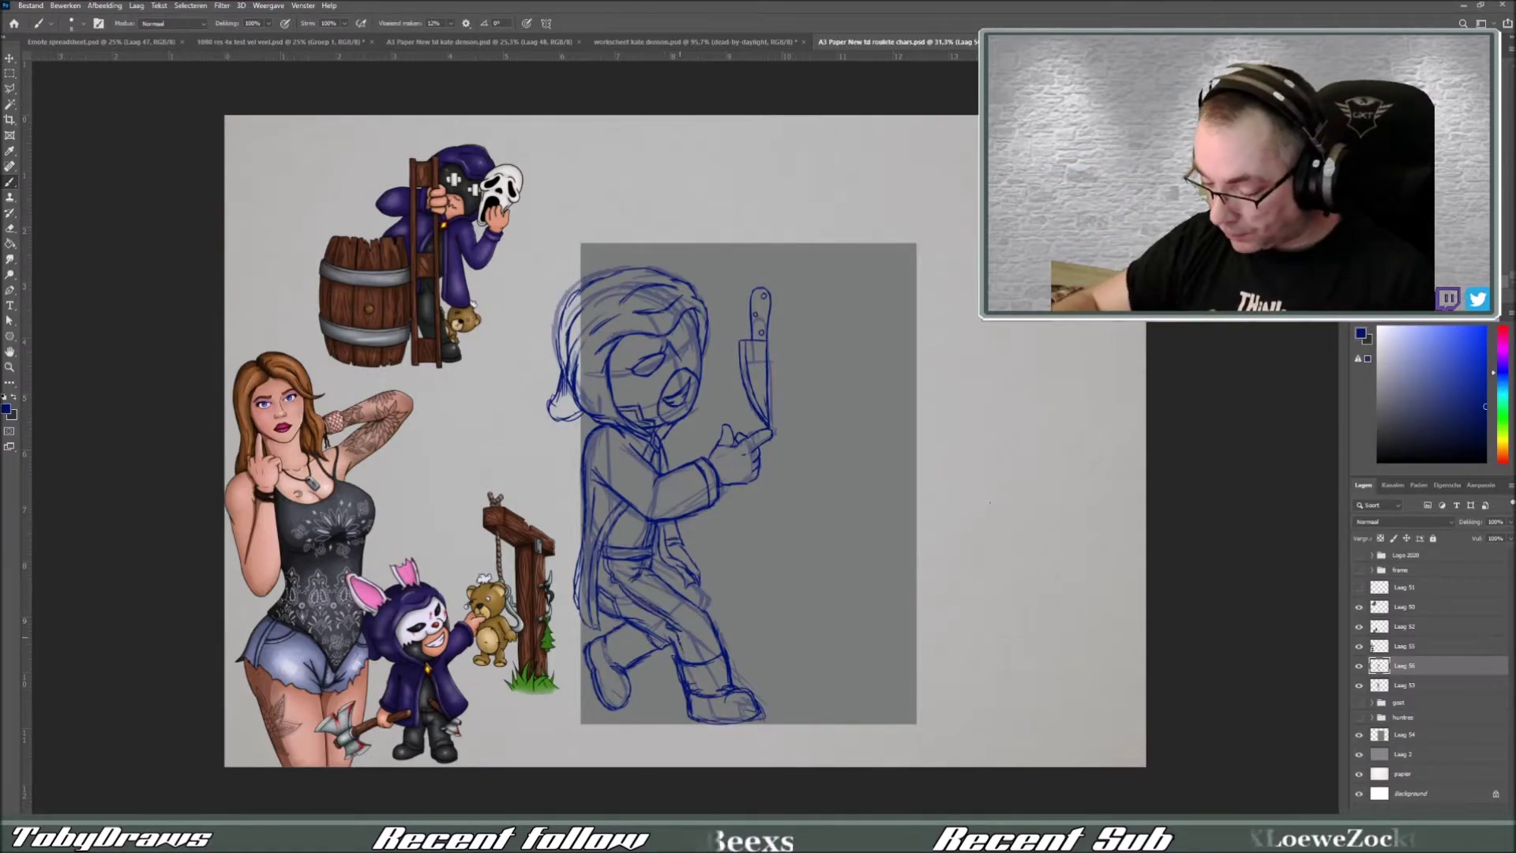
pyautogui.scroll(3, 678, 326)
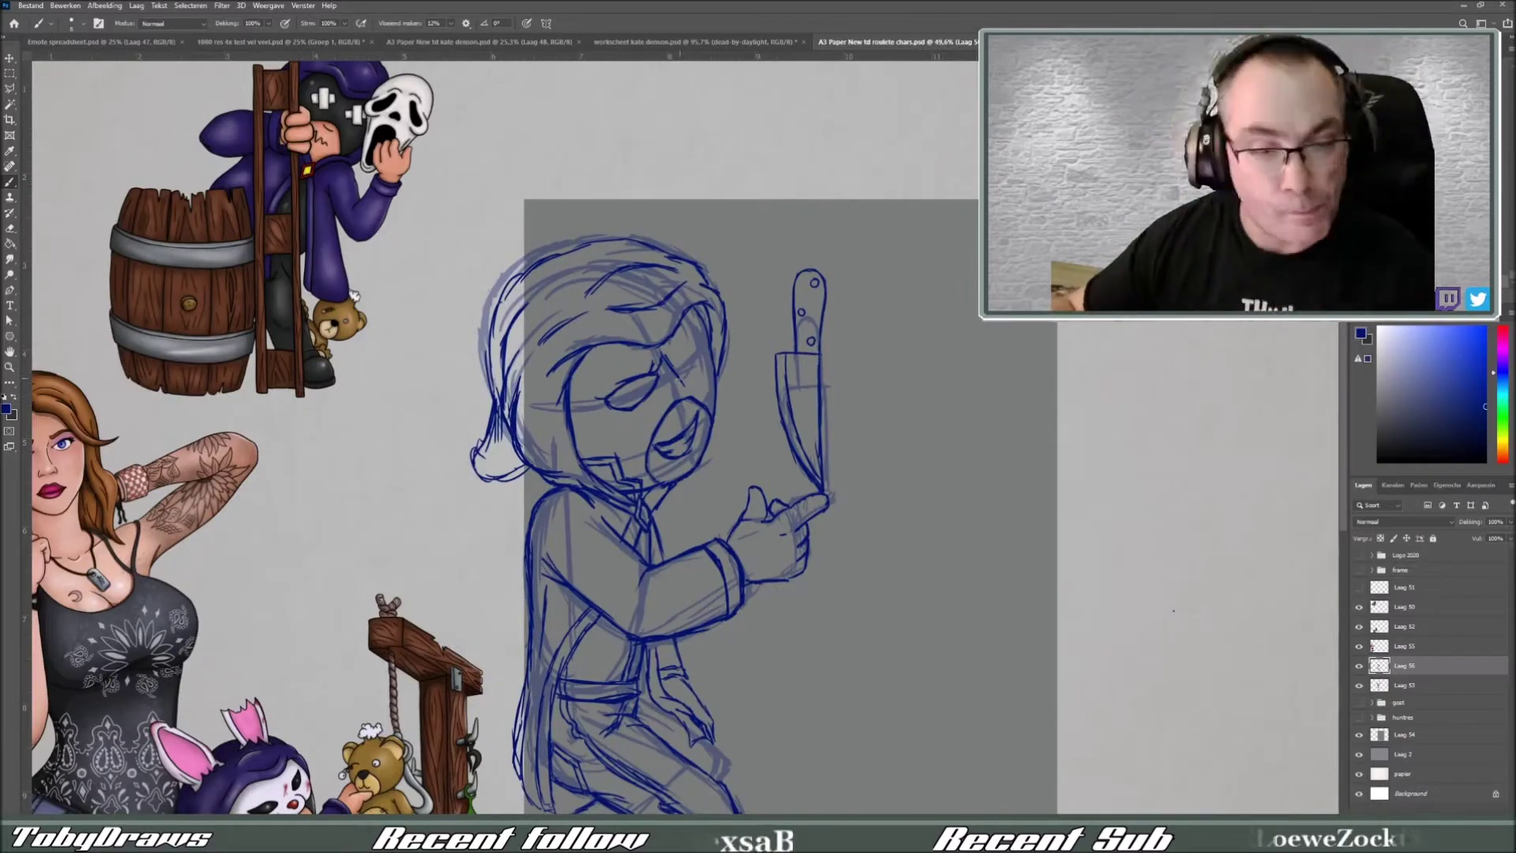
pyautogui.moveTo(678, 347)
pyautogui.mouseDown()
pyautogui.moveTo(707, 368)
pyautogui.moveTo(689, 368)
pyautogui.mouseUp()
pyautogui.moveTo(657, 523); pyautogui.dragTo(646, 562)
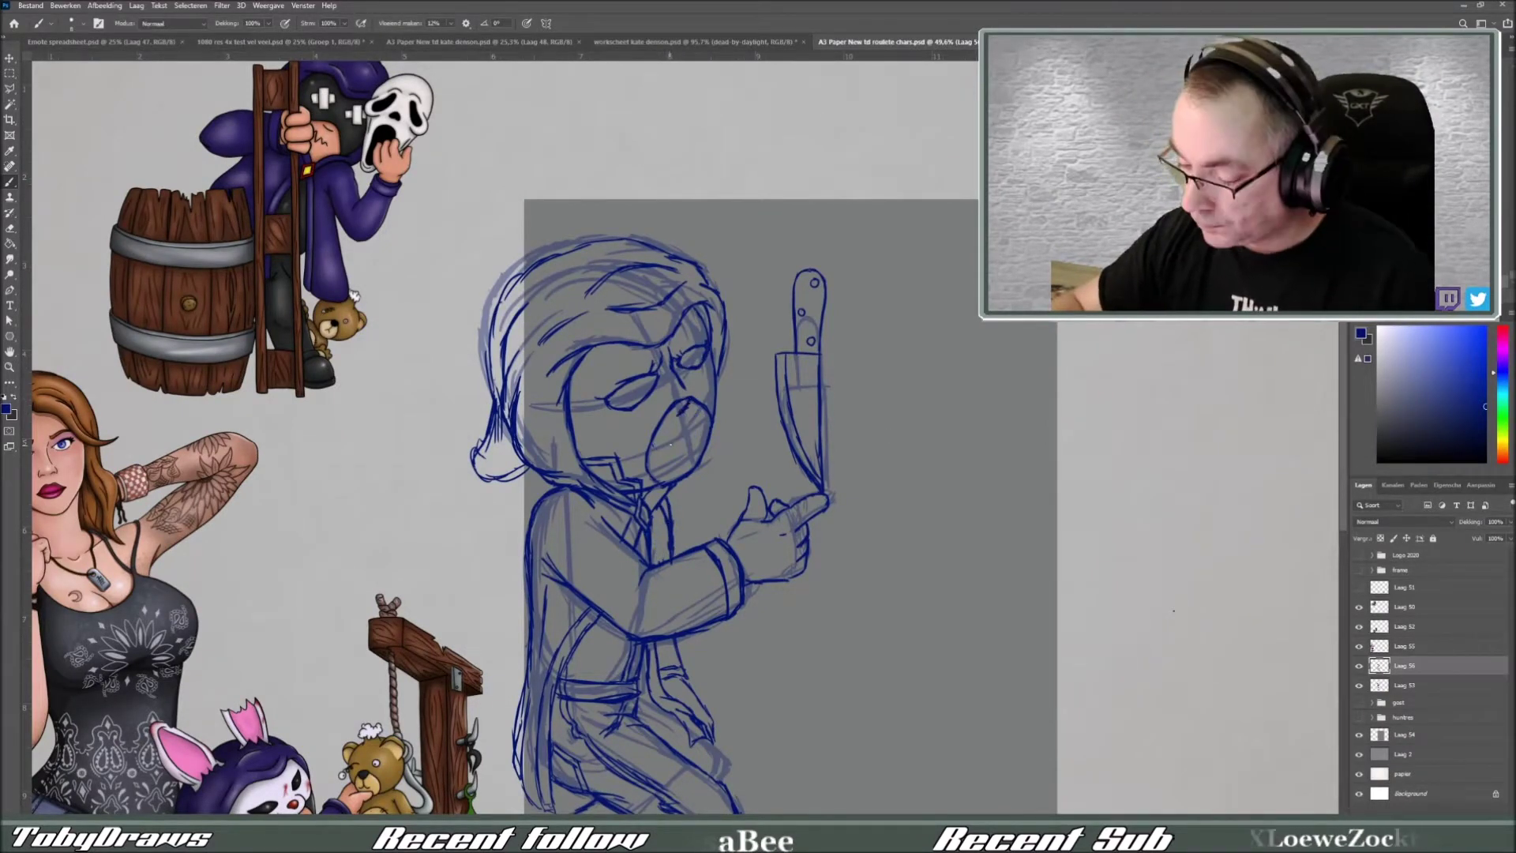
# - Try pasting the sketch into the Killer Roulette overlay, cancel, and deselect back on the character sheet
pyautogui.hotkey('ctrl', '0')
pyautogui.hotkey('ctrl', 'Tab')
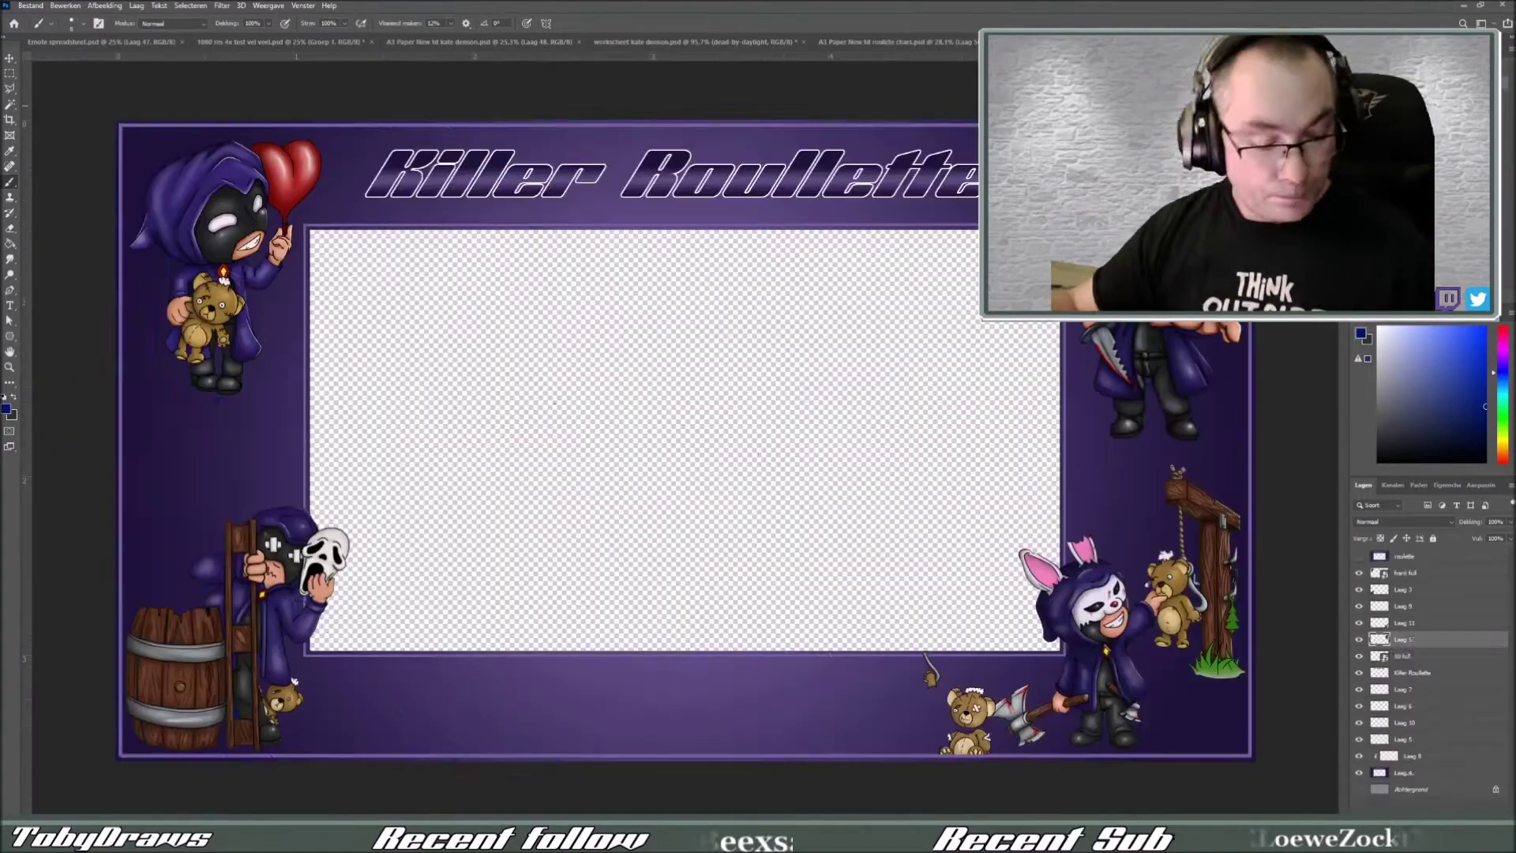
pyautogui.hotkey('ctrl', 'v')
pyautogui.hotkey('ctrl', 't')
pyautogui.press('Escape')
pyautogui.hotkey('ctrl', 'shift', 'Tab')
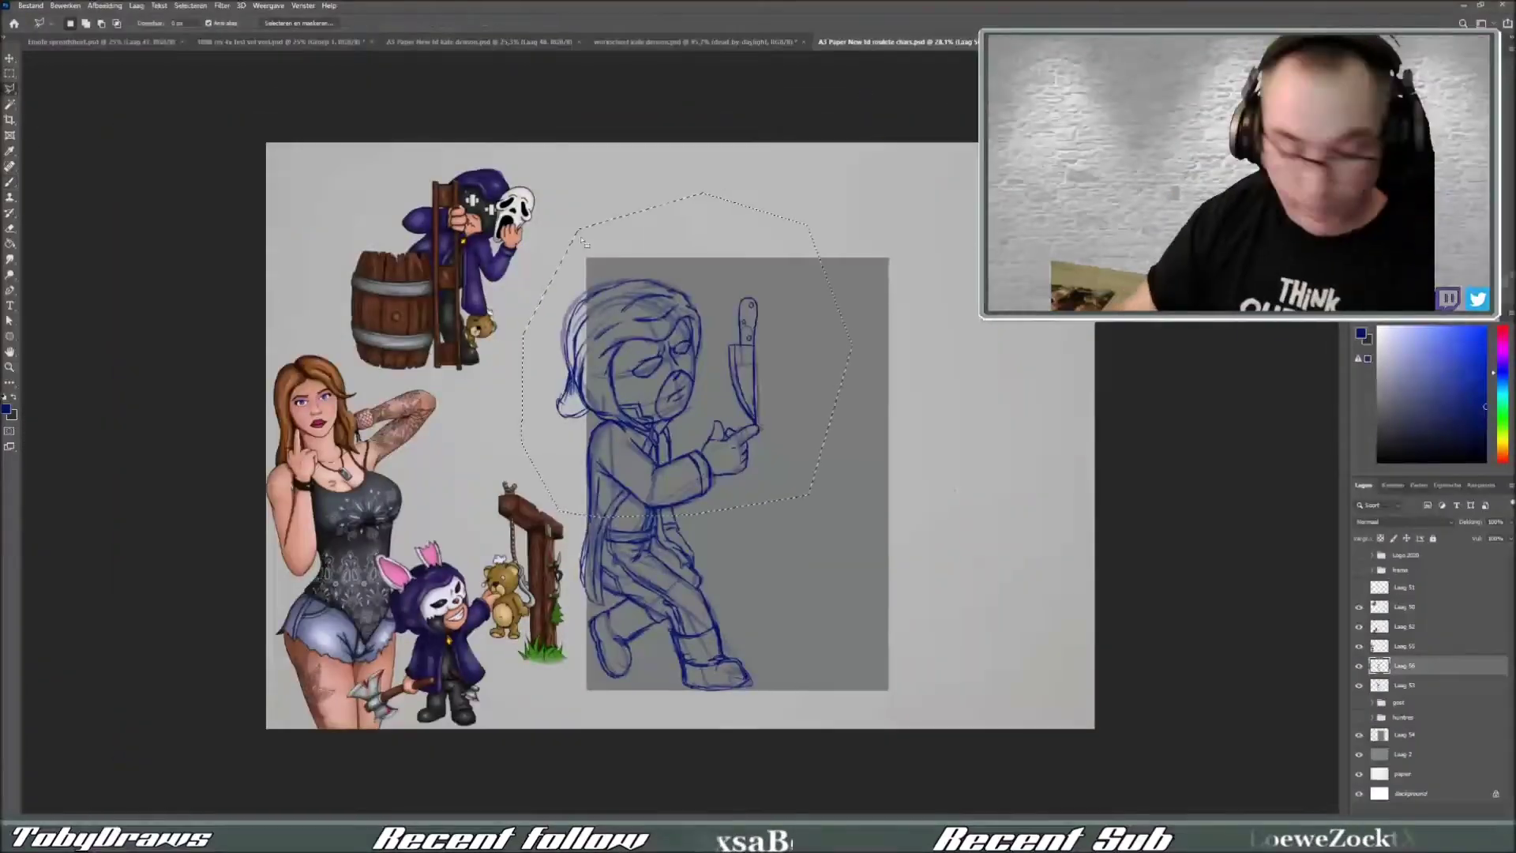
pyautogui.hotkey('ctrl', 't')
pyautogui.press('Return')
pyautogui.hotkey('ctrl', 'd')
pyautogui.press('b')
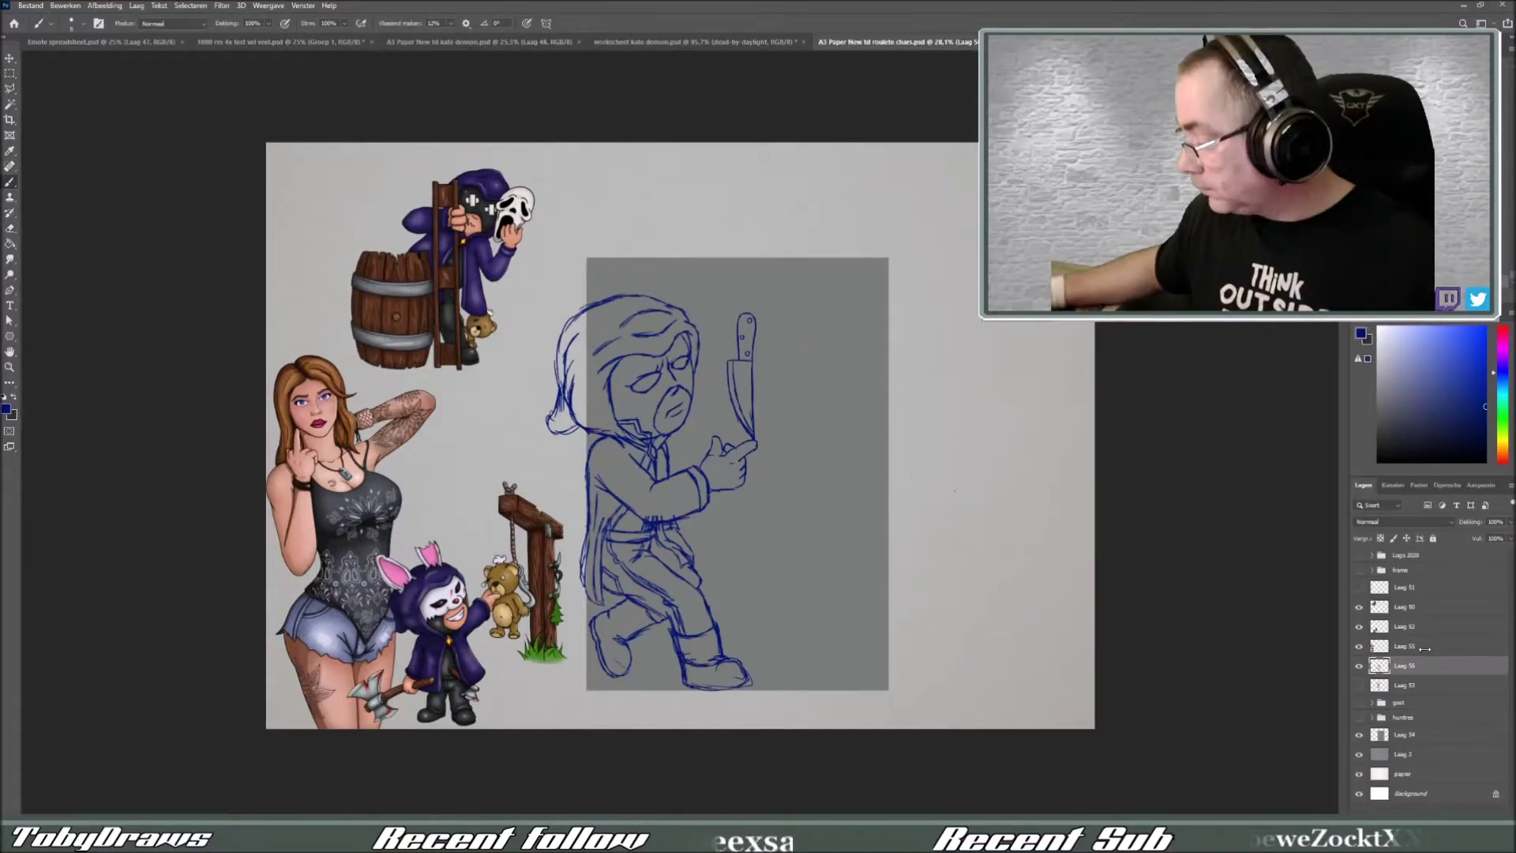
# - Undo the last stroke and shift the bunny-and-gallows art to the right side
pyautogui.hotkey('ctrl', 'z')
pyautogui.hotkey('ctrl', 't')
pyautogui.press('Return')
pyautogui.scroll(2, 1298, 658)
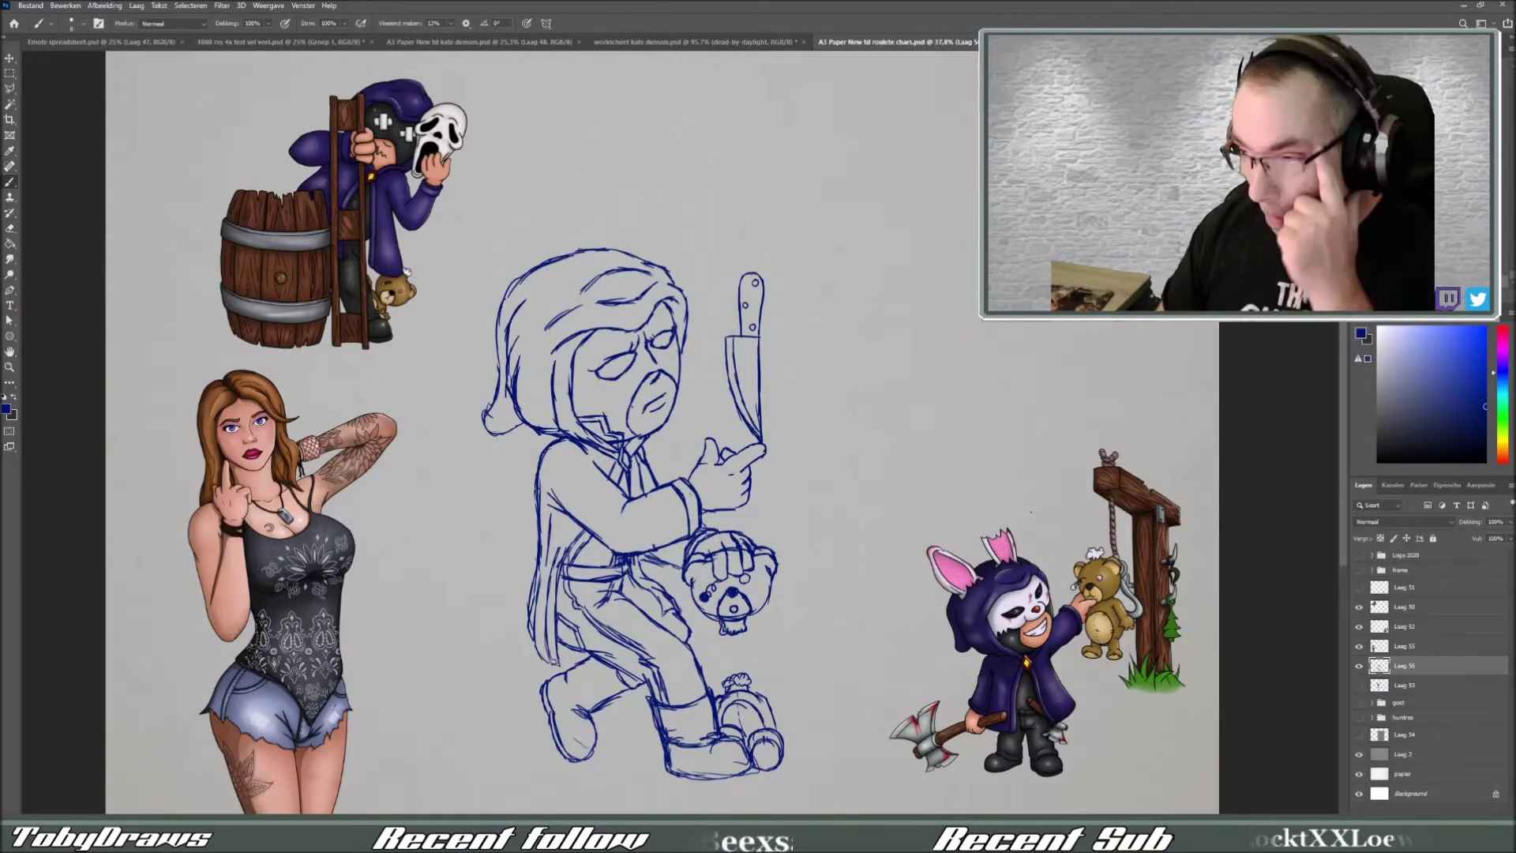
# - Paste a scaled-down copy of the sketch into the Killer Roulette overlay, then start inking hair and face in black
pyautogui.hotkey('ctrl', 'Tab')
pyautogui.hotkey('ctrl', 'v')
pyautogui.hotkey('ctrl', 't')
pyautogui.moveTo(632, 553); pyautogui.dragTo(501, 462)
pyautogui.press('Return')
pyautogui.hotkey('ctrl', 'Tab')
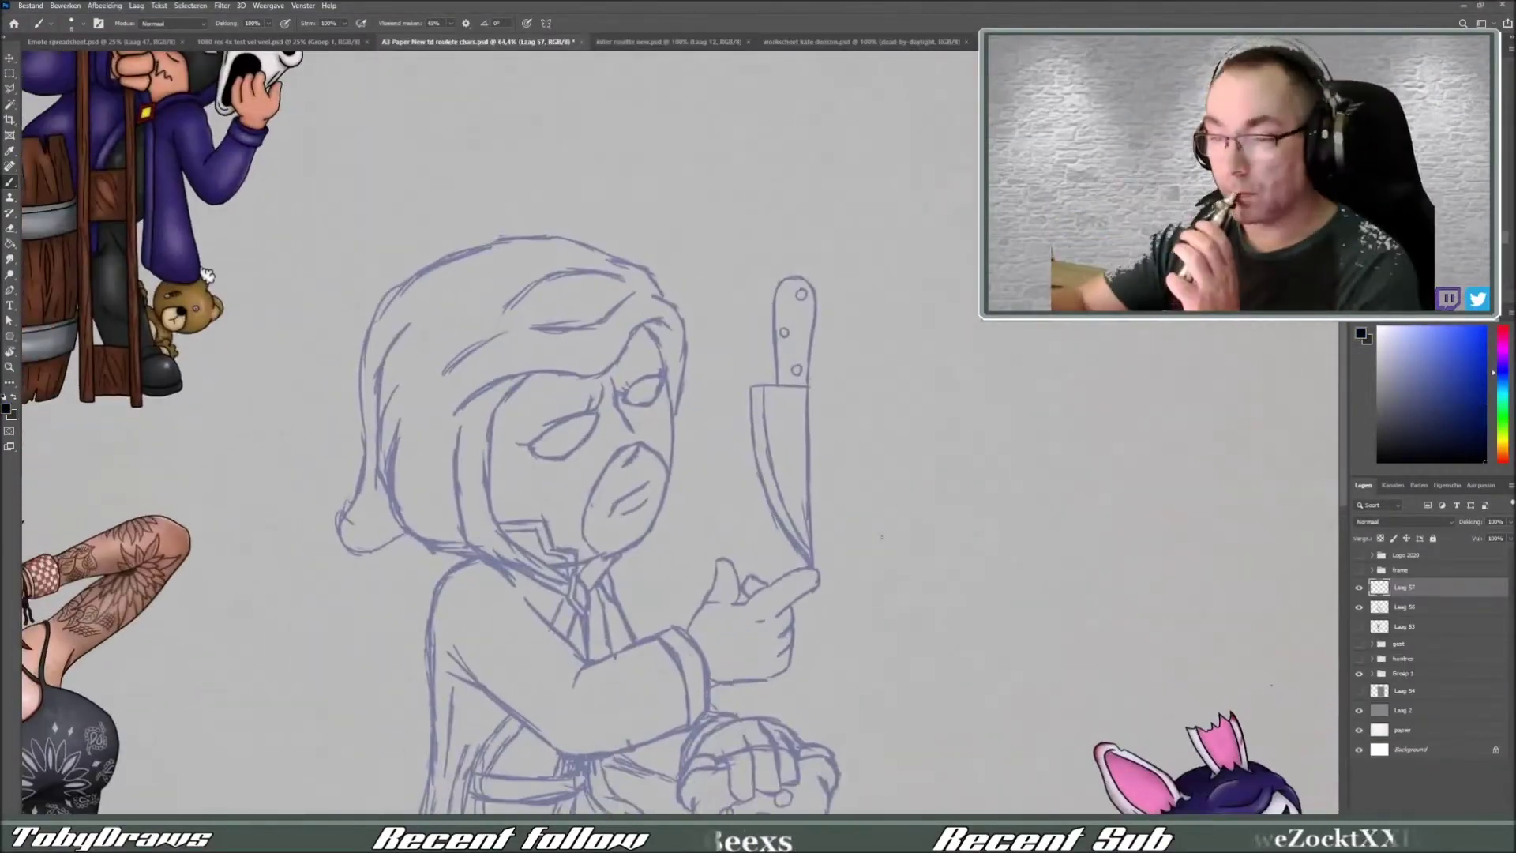
pyautogui.moveTo(444, 376); pyautogui.dragTo(504, 332)
pyautogui.moveTo(455, 414); pyautogui.dragTo(668, 324)
# - Ink the hair and face outlines and the hair strands at the hood's left, rotating the canvas
pyautogui.moveTo(518, 377); pyautogui.dragTo(549, 568)
pyautogui.moveTo(457, 444)
pyautogui.mouseDown()
pyautogui.moveTo(567, 591)
pyautogui.moveTo(387, 410)
pyautogui.mouseUp()
pyautogui.moveTo(406, 355)
pyautogui.mouseDown()
pyautogui.moveTo(367, 505)
pyautogui.moveTo(427, 593)
pyautogui.mouseUp()
pyautogui.moveTo(387, 371); pyautogui.dragTo(564, 289)
pyautogui.press('r')
pyautogui.moveTo(711, 395); pyautogui.dragTo(631, 552)
pyautogui.moveTo(513, 411); pyautogui.dragTo(438, 553)
pyautogui.moveTo(552, 379); pyautogui.dragTo(442, 514)
pyautogui.moveTo(711, 395); pyautogui.dragTo(553, 631)
# - Turn the canvas back upright and doodle a crown shape beside the knife
pyautogui.moveTo(711, 355); pyautogui.dragTo(632, 514)
pyautogui.moveTo(711, 355); pyautogui.dragTo(632, 513)
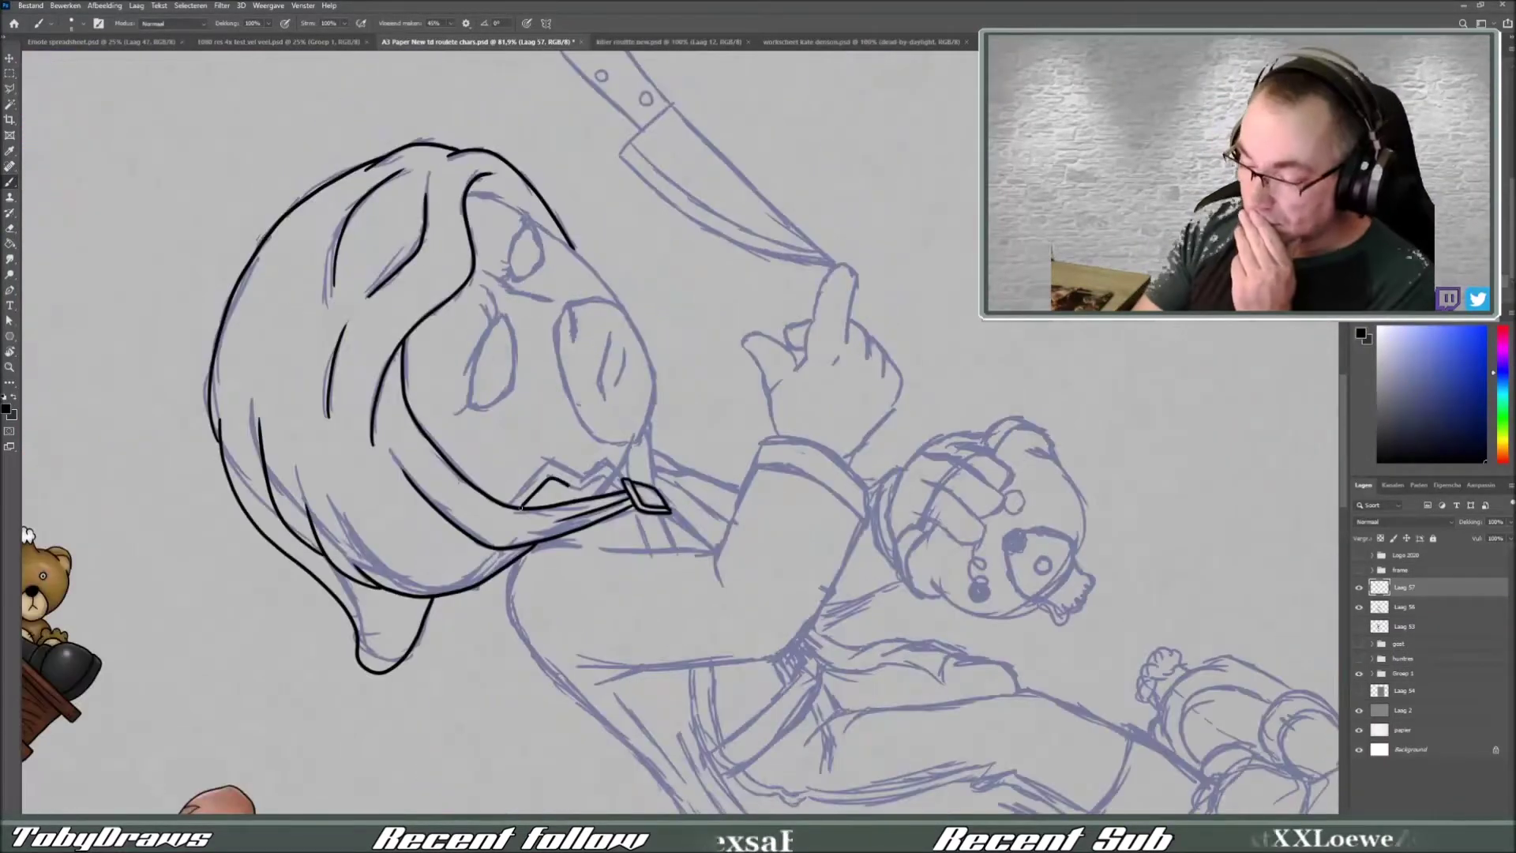
pyautogui.hotkey('ctrl', '0')
pyautogui.scroll(3, 632, 434)
pyautogui.moveTo(711, 355)
pyautogui.mouseDown()
pyautogui.moveTo(632, 513)
pyautogui.moveTo(95, 166)
pyautogui.mouseUp()
pyautogui.press('b')
pyautogui.moveTo(906, 165); pyautogui.dragTo(979, 170)
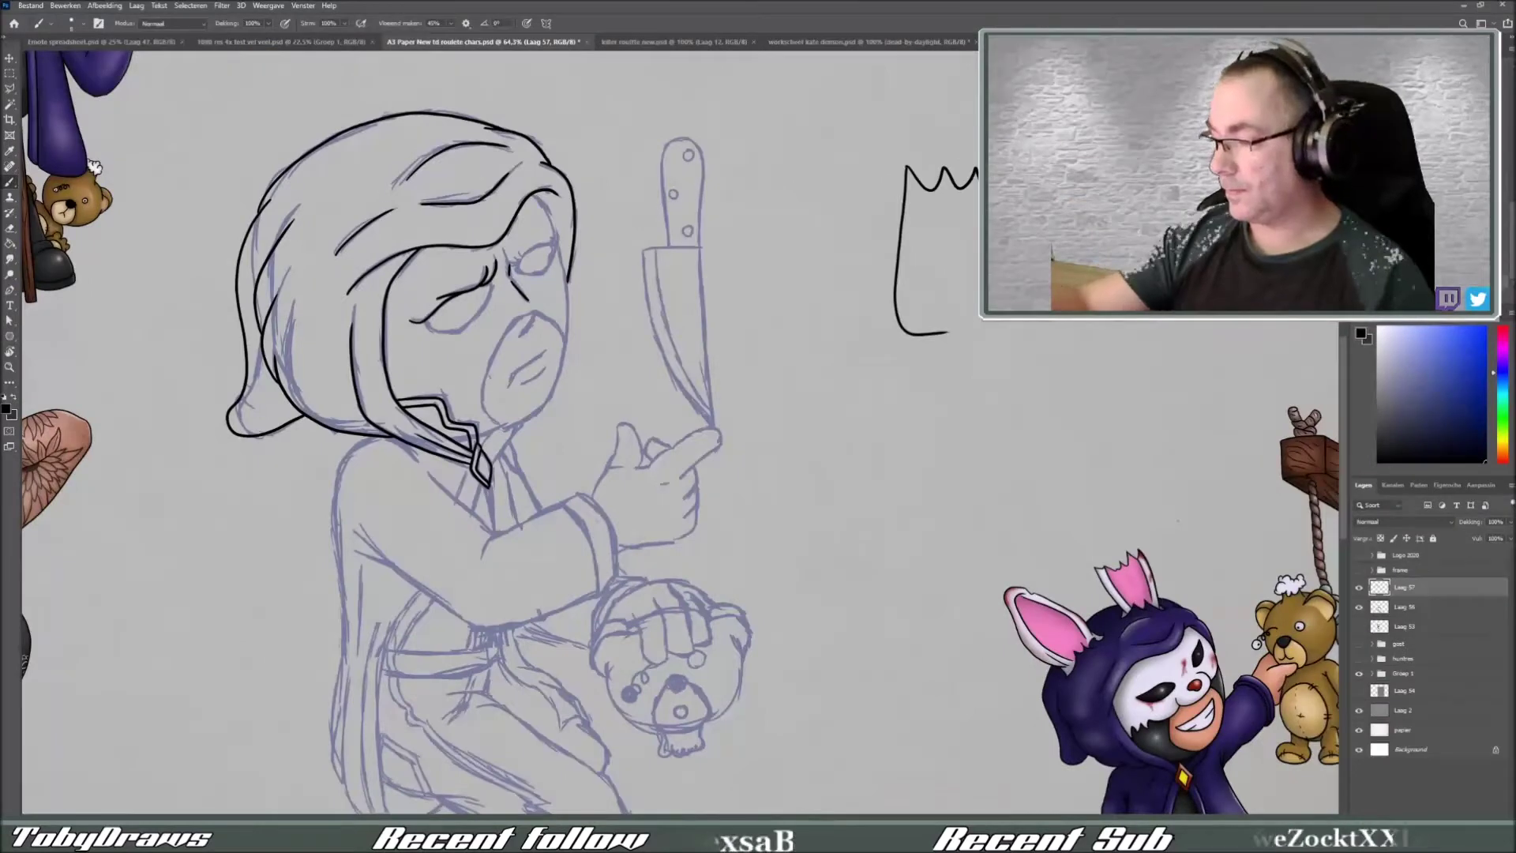
pyautogui.moveTo(978, 338); pyautogui.dragTo(947, 395)
pyautogui.hotkey('ctrl', 'z')
pyautogui.scroll(1, 1057, 408)
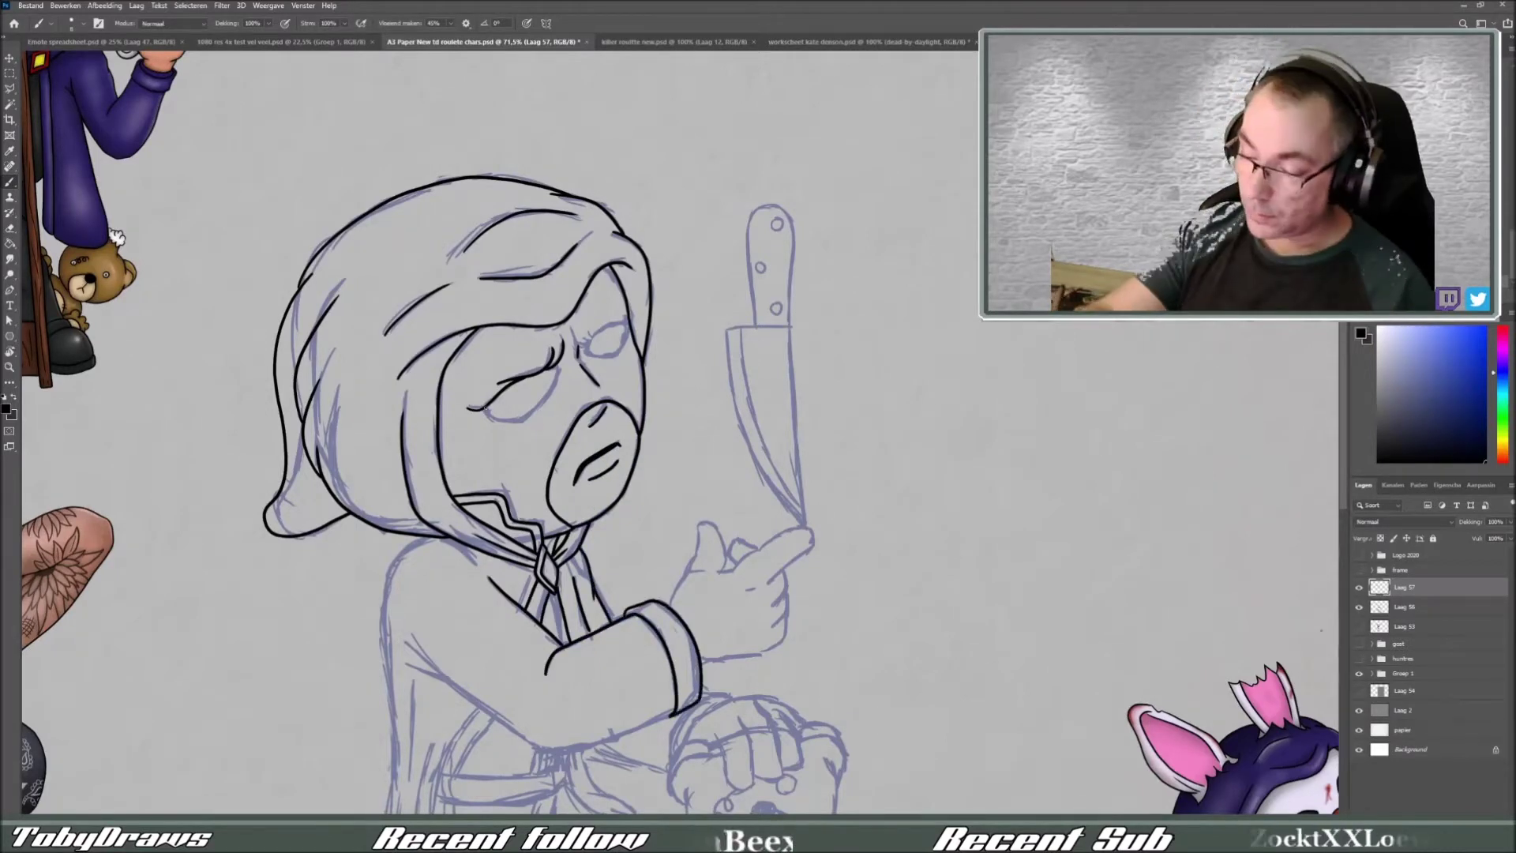
pyautogui.scroll(-1, 509, 427)
# - Ink the coat edges, arm underside, thumb, and the knife blade, handle and rivets
pyautogui.moveTo(420, 462); pyautogui.dragTo(456, 720)
pyautogui.moveTo(672, 512); pyautogui.dragTo(447, 447)
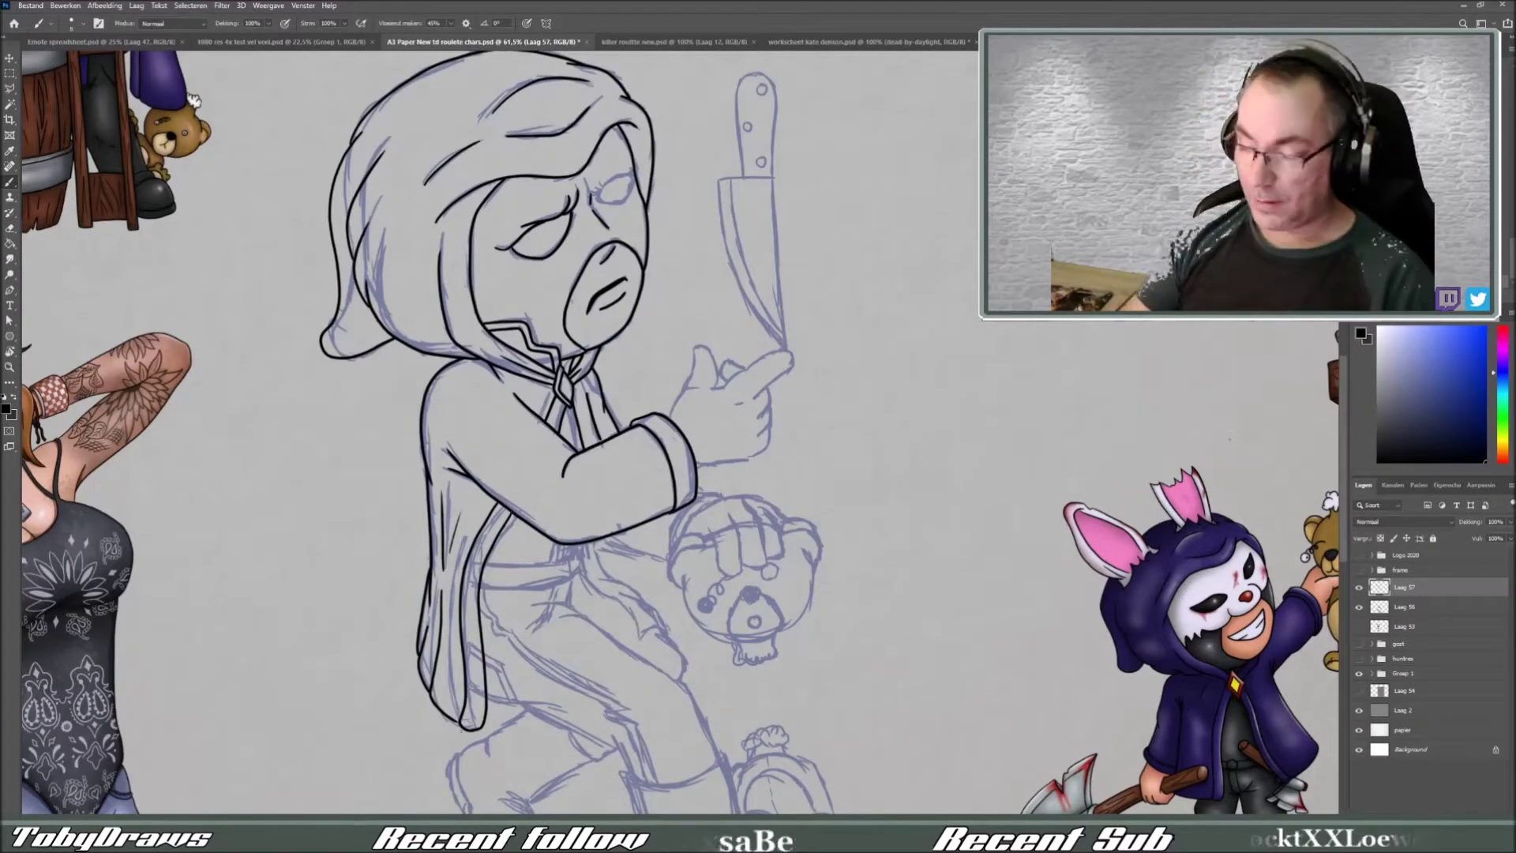
pyautogui.moveTo(518, 705)
pyautogui.mouseDown()
pyautogui.moveTo(487, 665)
pyautogui.moveTo(497, 655)
pyautogui.mouseUp()
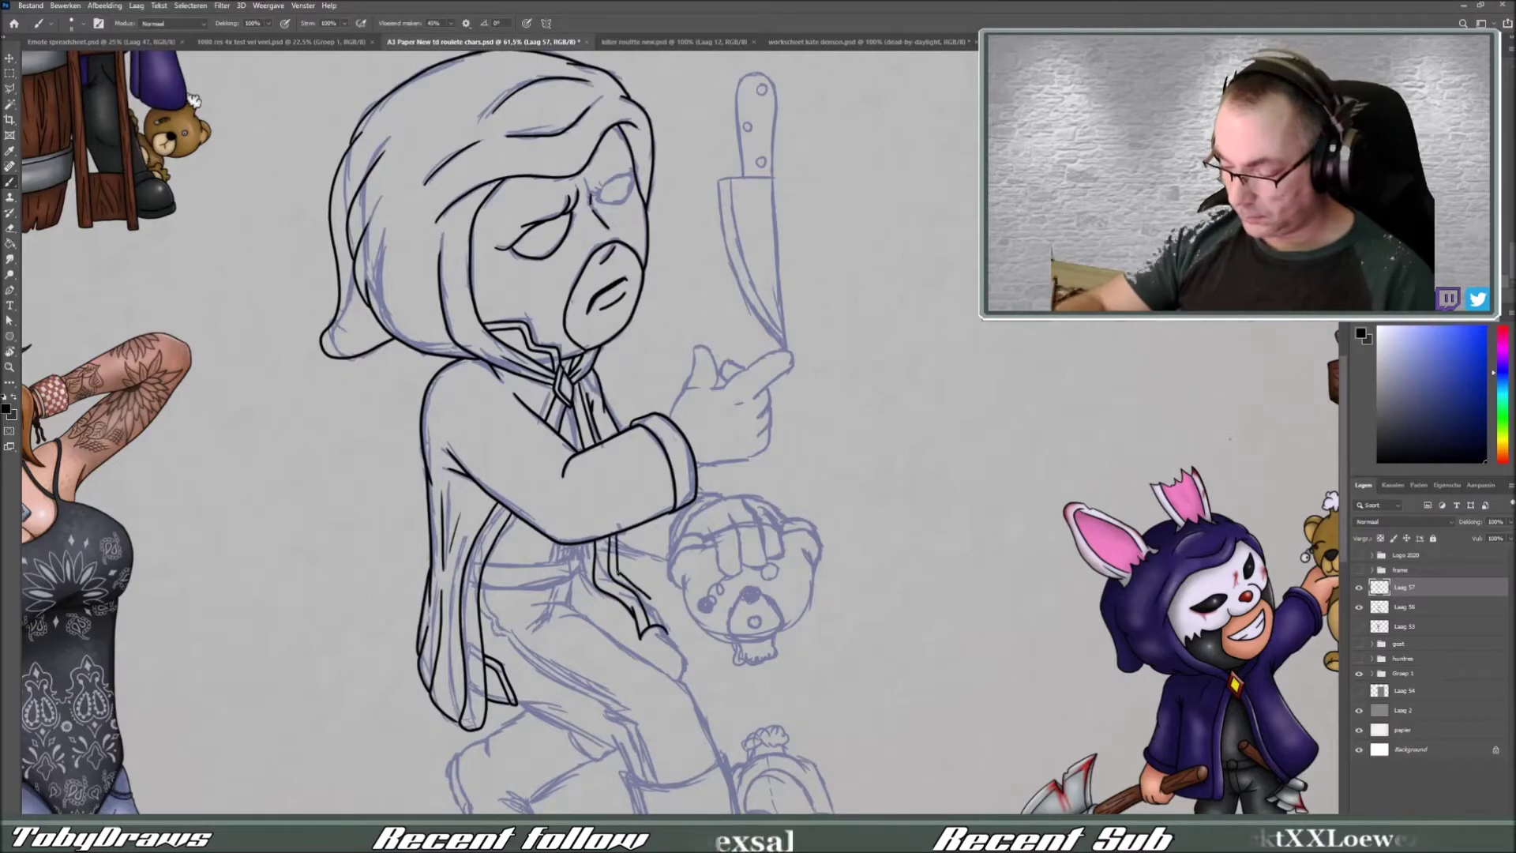
pyautogui.moveTo(670, 417); pyautogui.dragTo(717, 383)
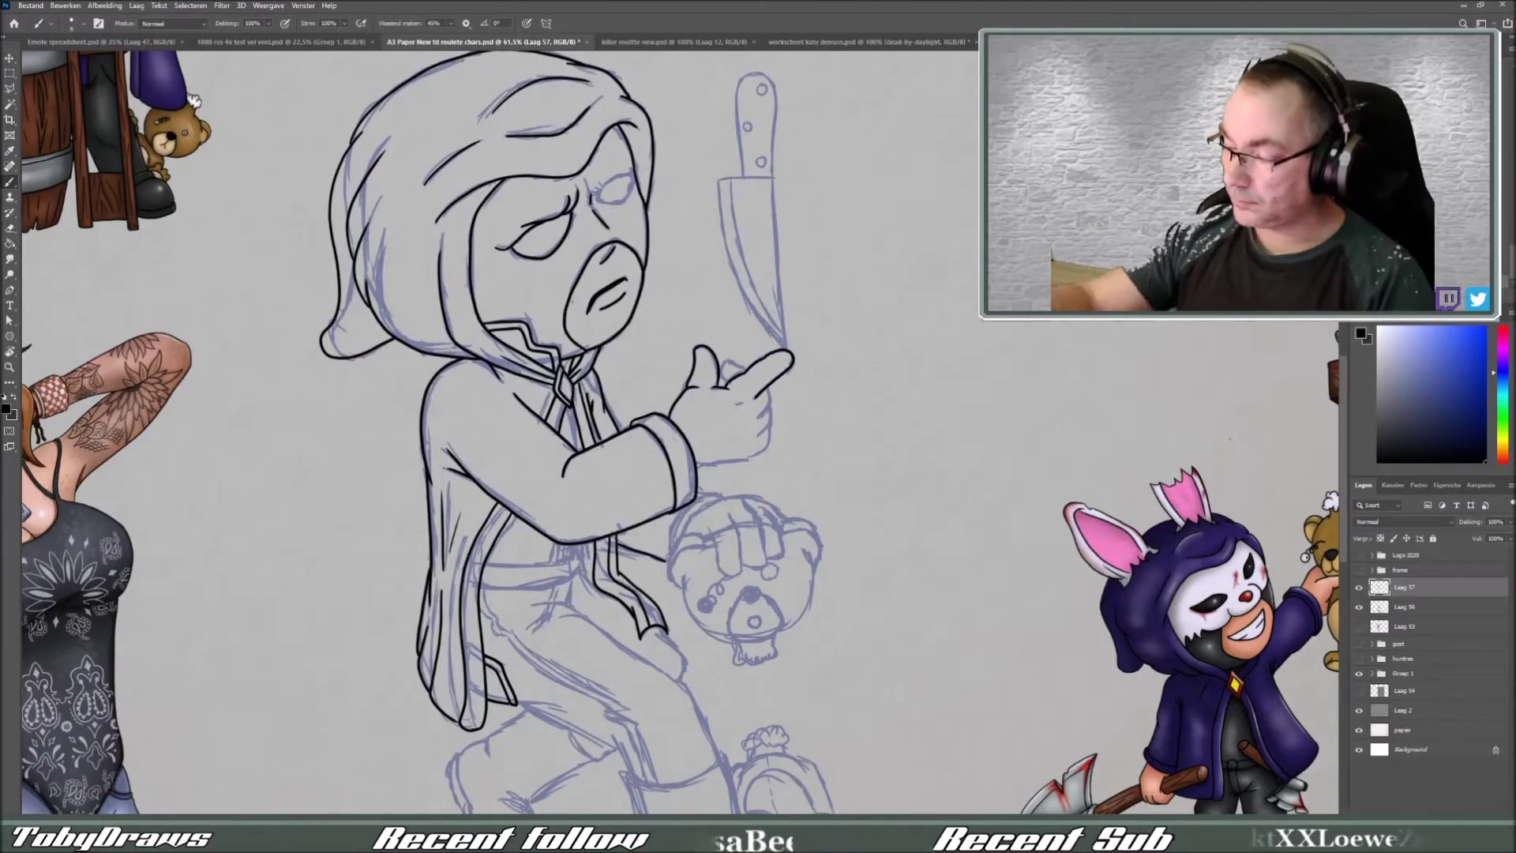
pyautogui.moveTo(717, 180); pyautogui.dragTo(784, 346)
pyautogui.moveTo(740, 175); pyautogui.dragTo(776, 171)
pyautogui.moveTo(763, 87); pyautogui.dragTo(761, 88)
pyautogui.scroll(1, 597, 514)
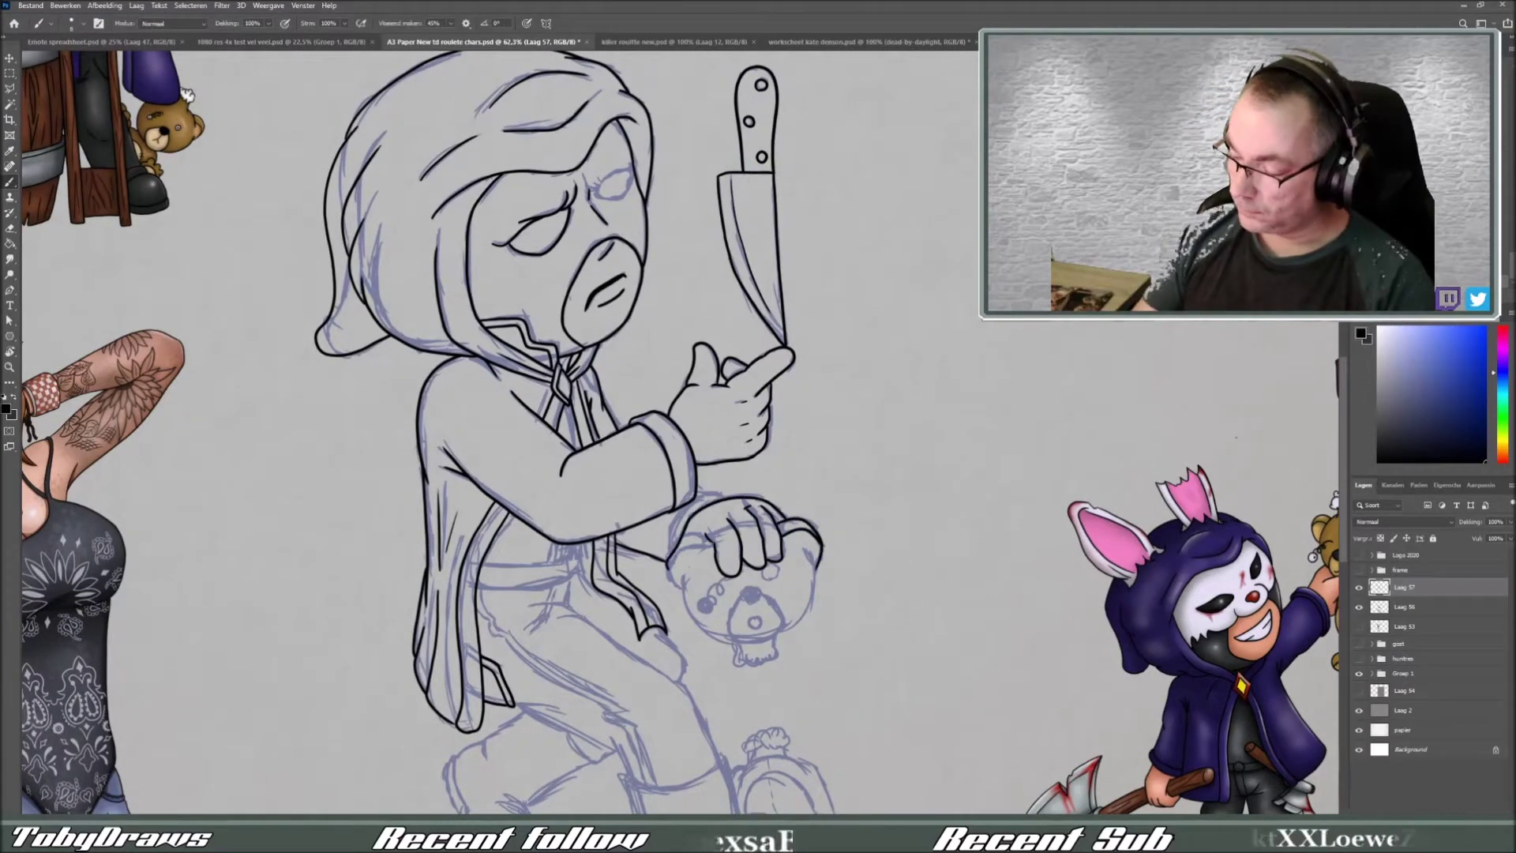
# - Ink the held bear head's outline, nose, jaw and eye
pyautogui.moveTo(818, 553); pyautogui.dragTo(684, 584)
pyautogui.moveTo(744, 586); pyautogui.dragTo(770, 662)
pyautogui.moveTo(770, 641); pyautogui.dragTo(790, 659)
pyautogui.moveTo(720, 584); pyautogui.dragTo(712, 601)
pyautogui.scroll(3, 776, 571)
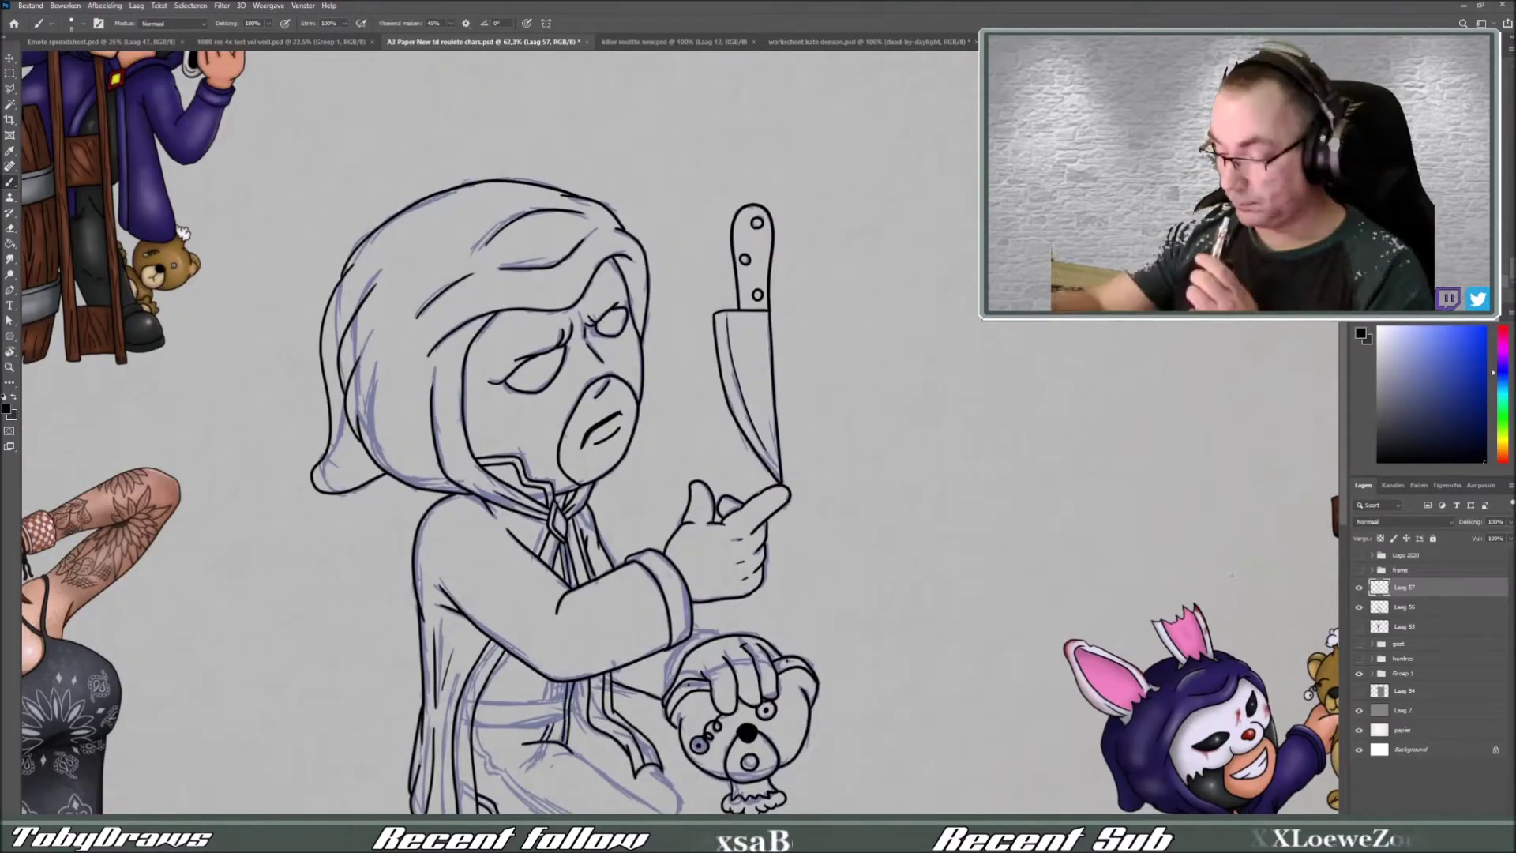
pyautogui.scroll(-3, 758, 474)
# - Ink the front boot's sole and toe line, the rear shoe, and the sack's right side
pyautogui.moveTo(790, 237); pyautogui.dragTo(553, 260)
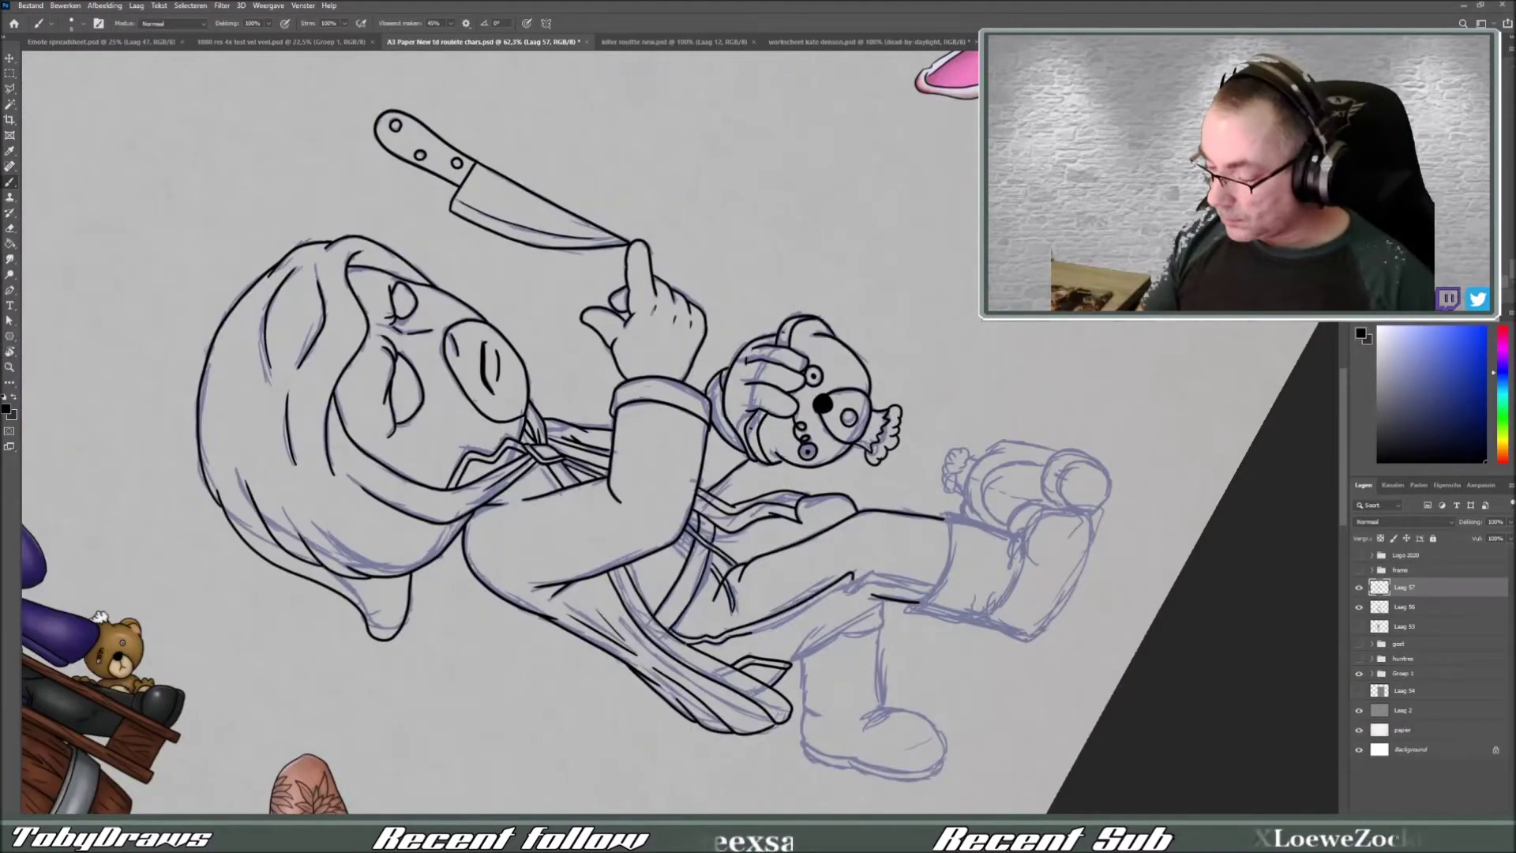
pyautogui.press('Escape')
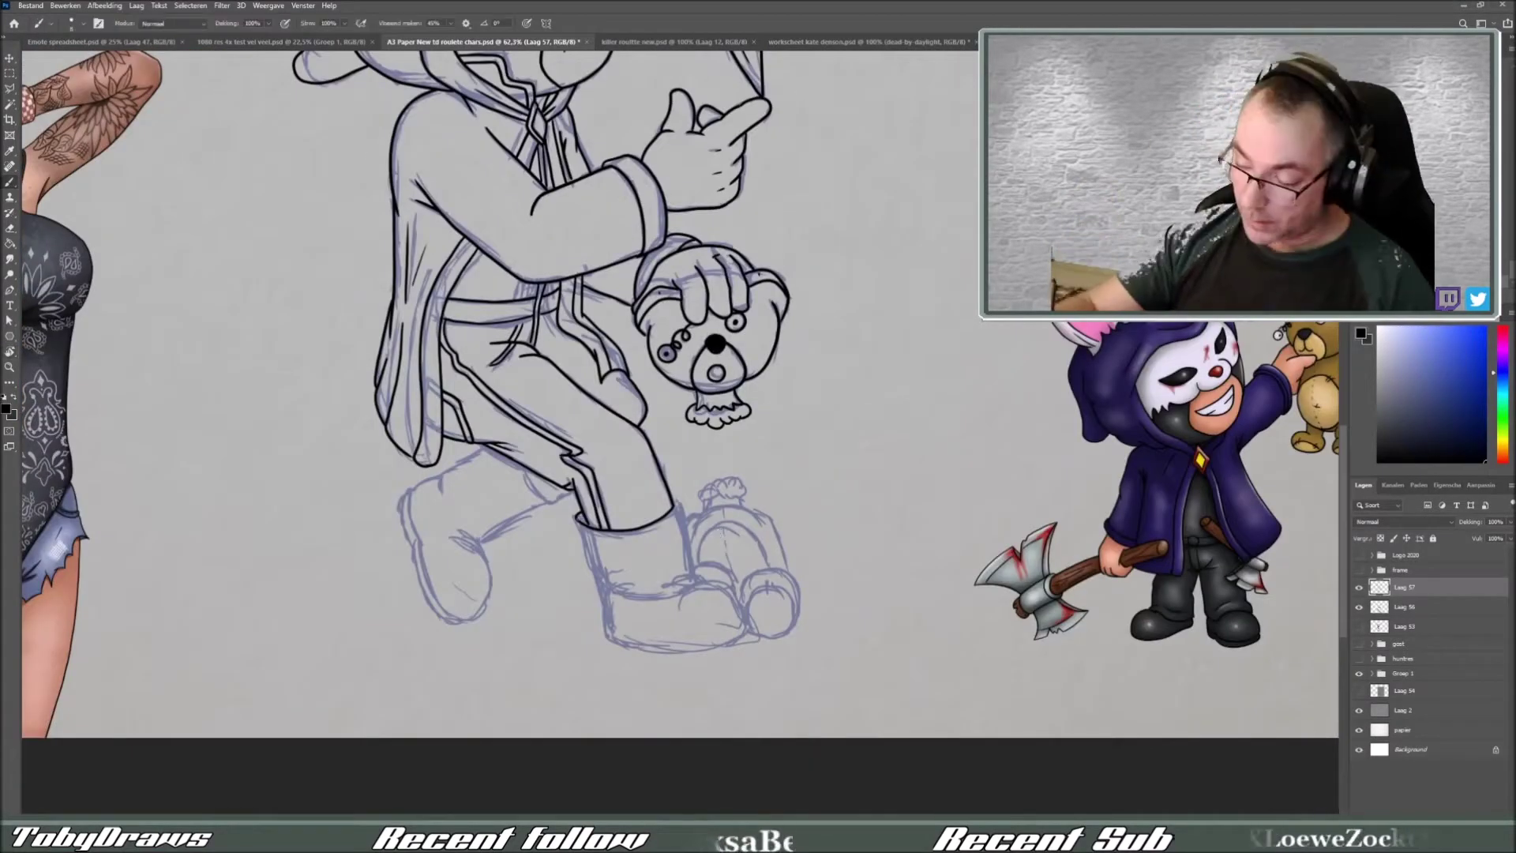
pyautogui.moveTo(711, 395); pyautogui.dragTo(600, 356)
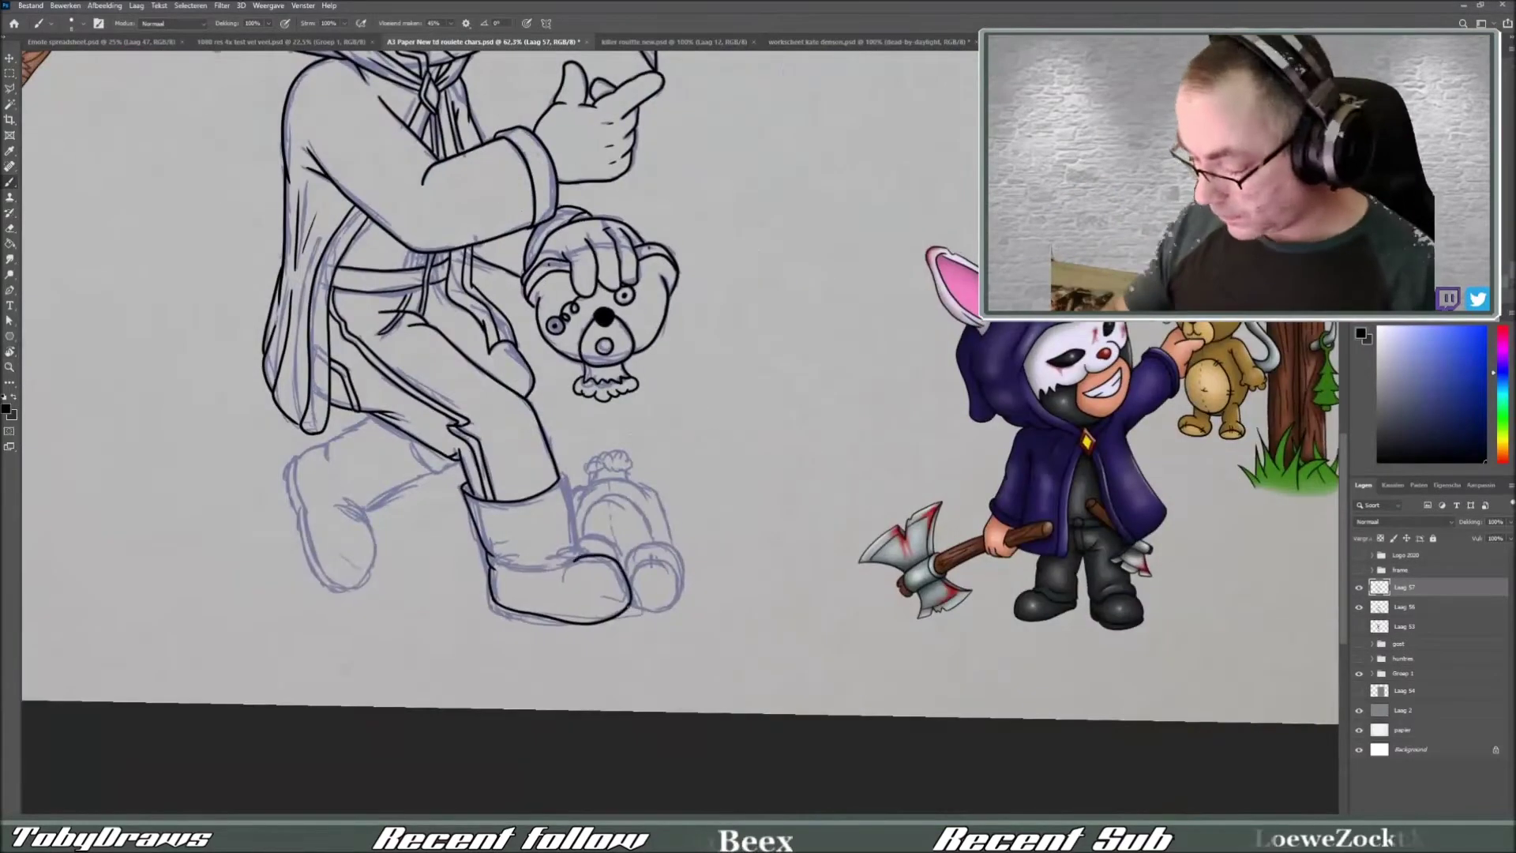
pyautogui.moveTo(492, 610); pyautogui.dragTo(632, 628)
pyautogui.moveTo(572, 545); pyautogui.dragTo(683, 553)
pyautogui.moveTo(584, 496); pyautogui.dragTo(636, 537)
pyautogui.moveTo(644, 482); pyautogui.dragTo(675, 545)
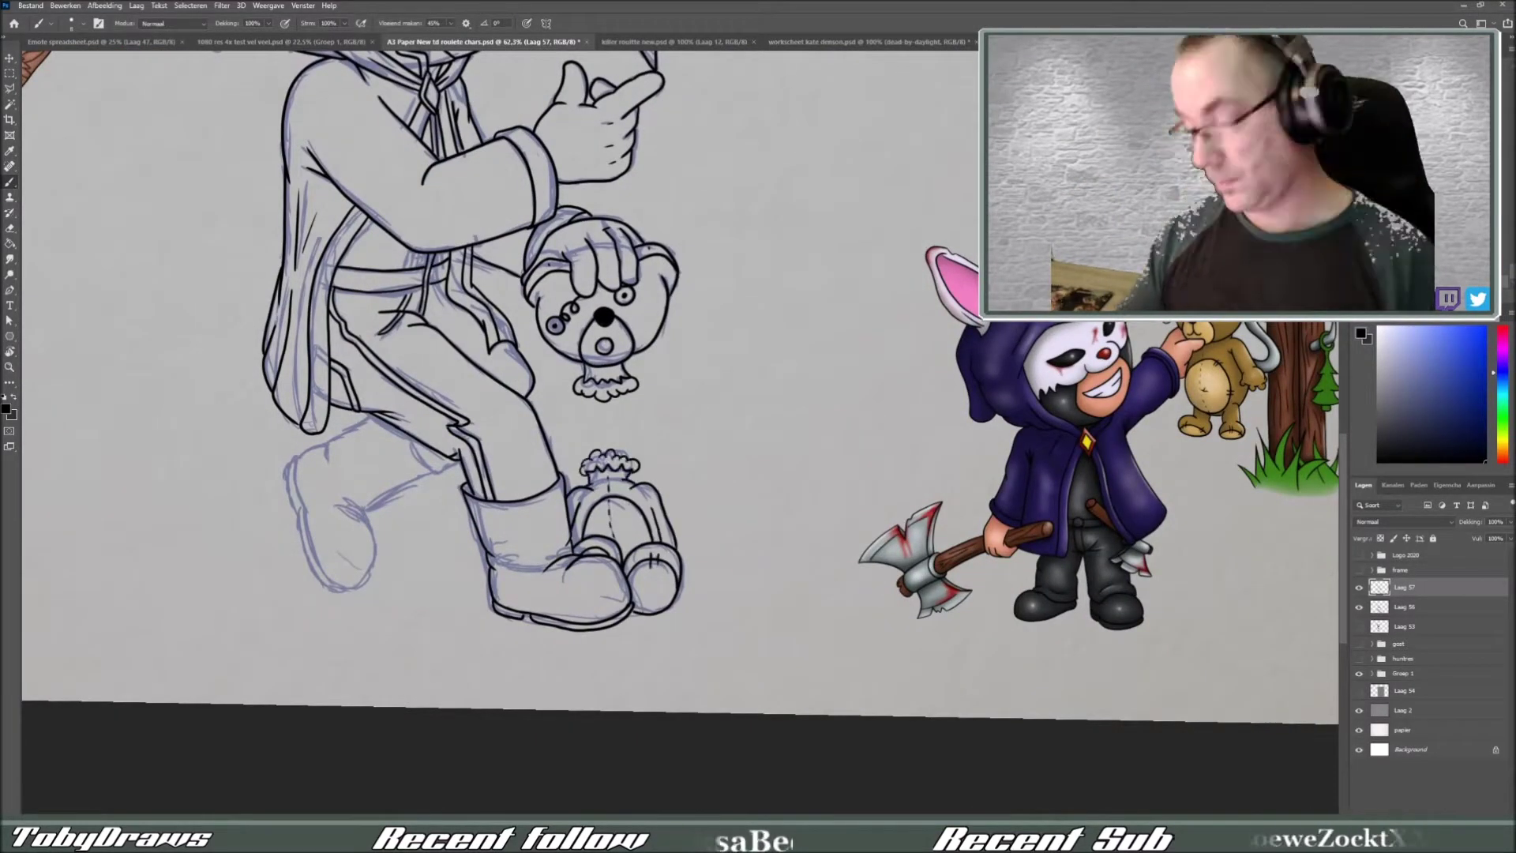
# - Ink the rear leg and rear foot outline, tilting the view as needed
pyautogui.moveTo(711, 395); pyautogui.dragTo(679, 348)
pyautogui.moveTo(355, 371); pyautogui.dragTo(438, 458)
pyautogui.moveTo(711, 395); pyautogui.dragTo(742, 364)
pyautogui.moveTo(439, 438); pyautogui.dragTo(513, 494)
pyautogui.moveTo(407, 494); pyautogui.dragTo(446, 537)
pyautogui.moveTo(352, 454); pyautogui.dragTo(407, 581)
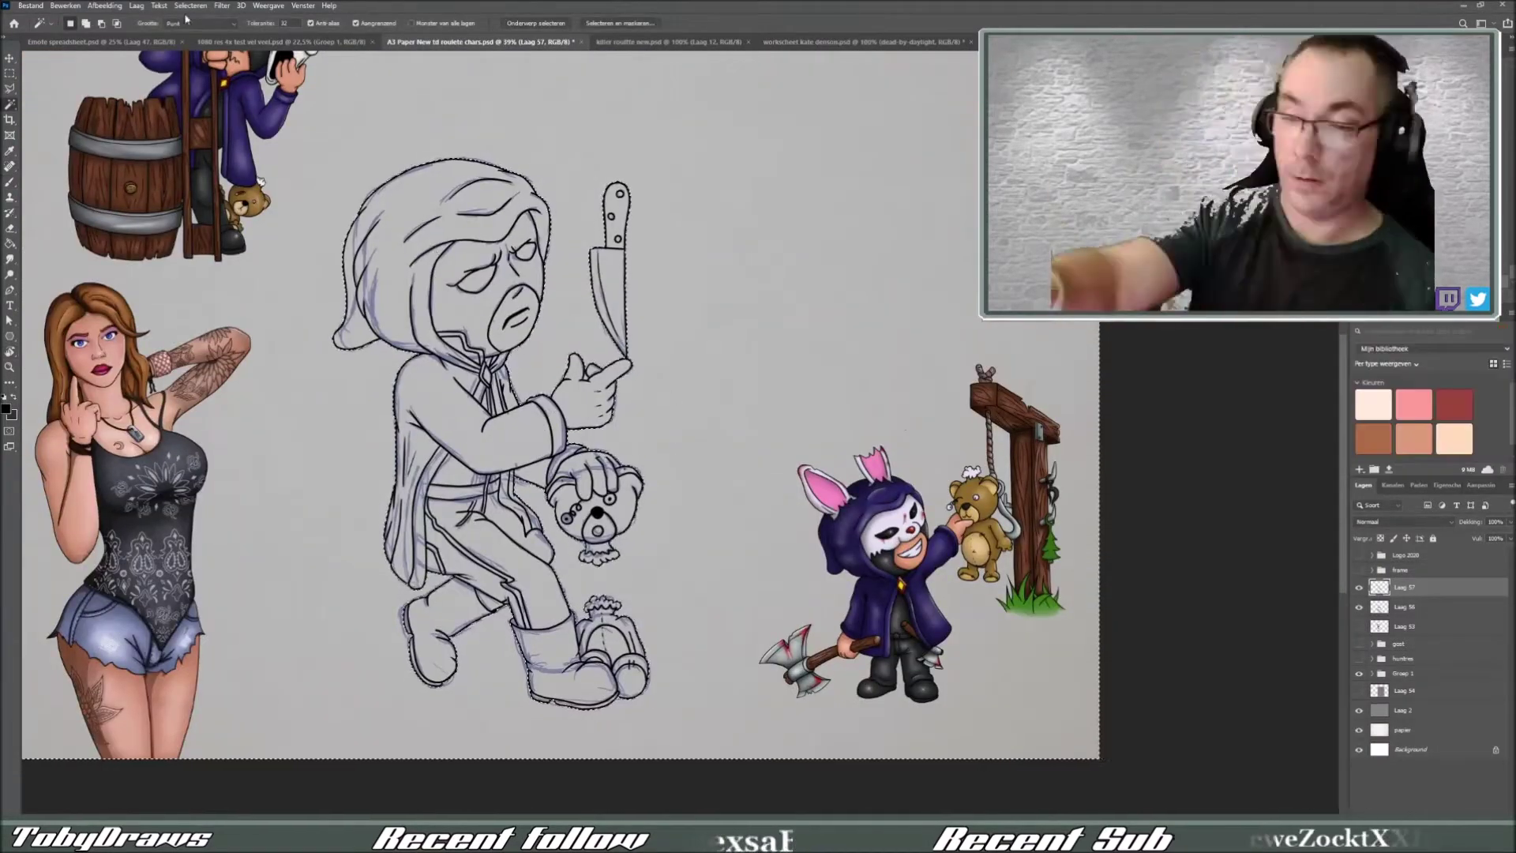
# - Fill the selected figure peach on a new layer and the shirt and trousers blue
pyautogui.hotkey('alt', 'BackSpace')
pyautogui.press('Return')
pyautogui.scroll(2, 537, 471)
pyautogui.keyDown('shift'); pyautogui.click(474, 442); pyautogui.keyUp('shift')
pyautogui.hotkey('alt', '[')
pyautogui.hotkey('alt', 'BackSpace')
# - Magic-wand the boots and fill them green on their own layer
pyautogui.hotkey('ctrl', 'd')
pyautogui.press('b')
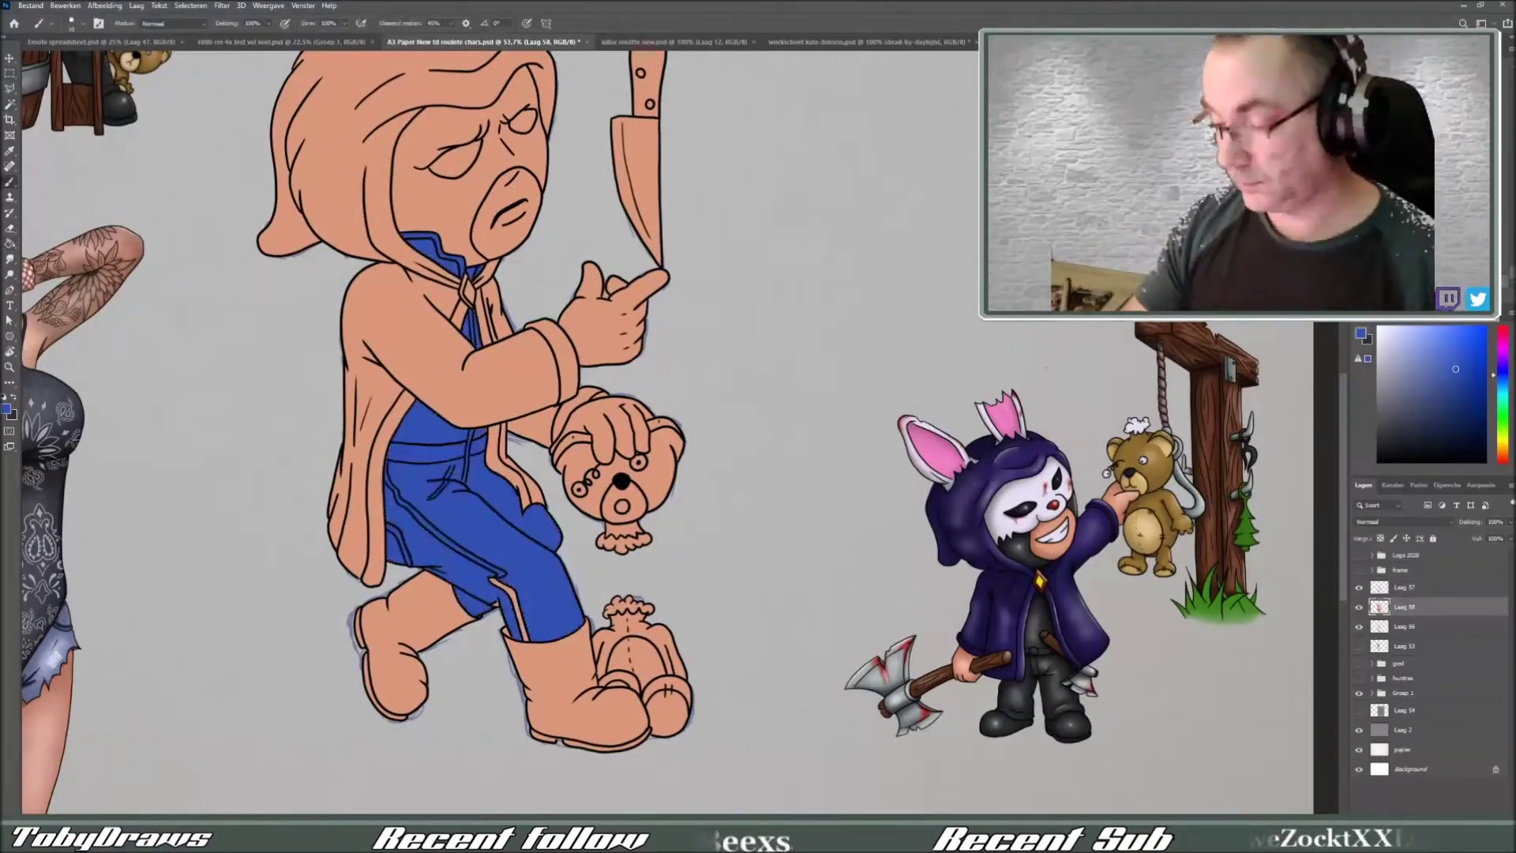
pyautogui.click(1405, 626)
pyautogui.press('w')
pyautogui.click(391, 671)
pyautogui.hotkey('ctrl', 'shift', 'alt', 'n')
pyautogui.keyDown('shift'); pyautogui.click(577, 711); pyautogui.keyUp('shift')
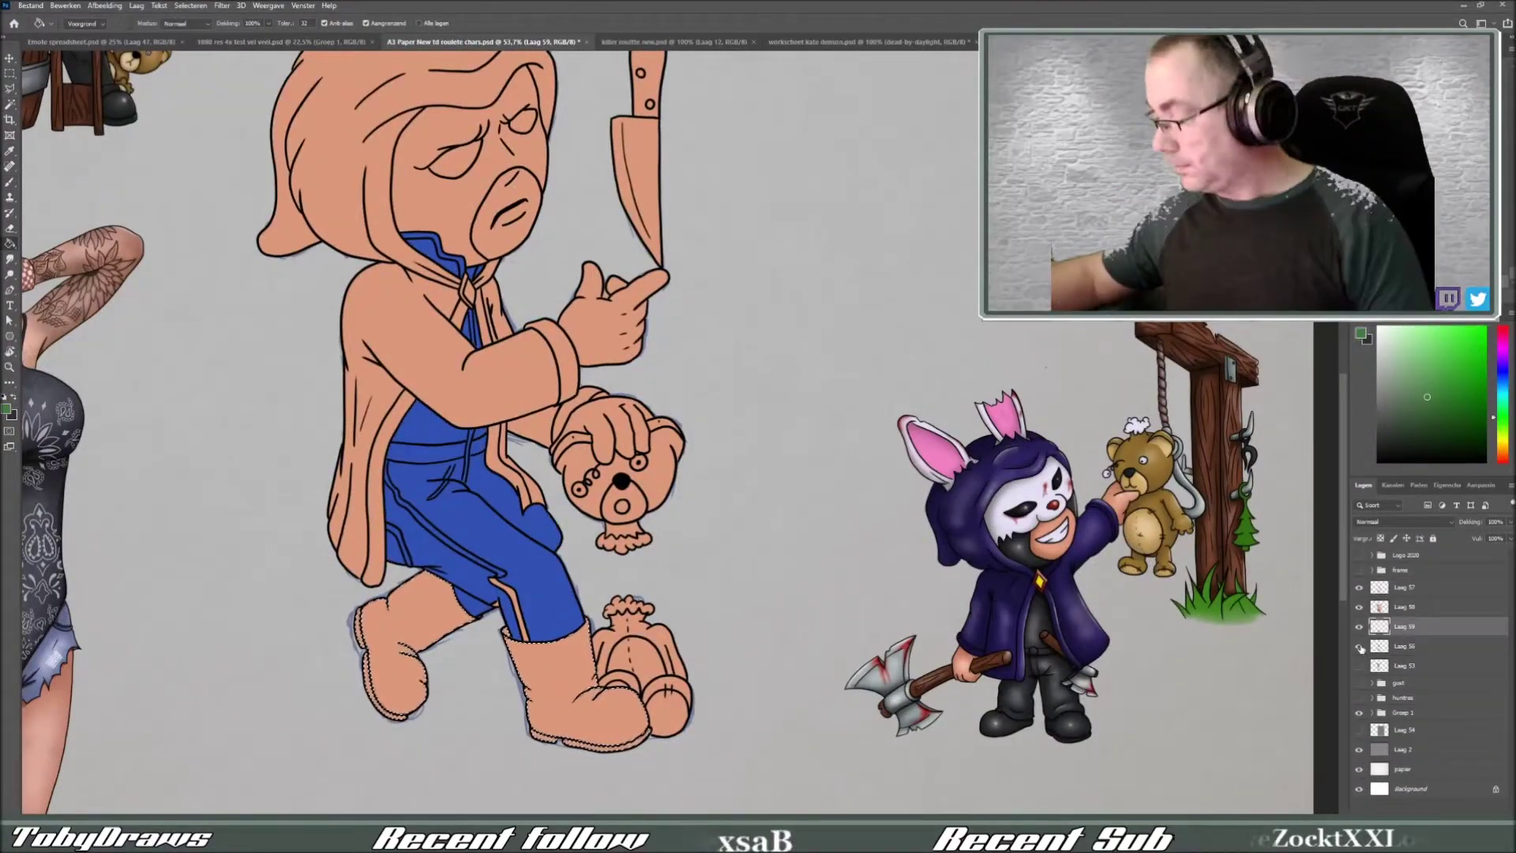
pyautogui.hotkey('alt', 'BackSpace')
# - Add another colour layer and select the blue collar and trousers
pyautogui.hotkey('ctrl', 'shift', 'alt', 'n')
pyautogui.scroll(1, 478, 365)
pyautogui.click(427, 226)
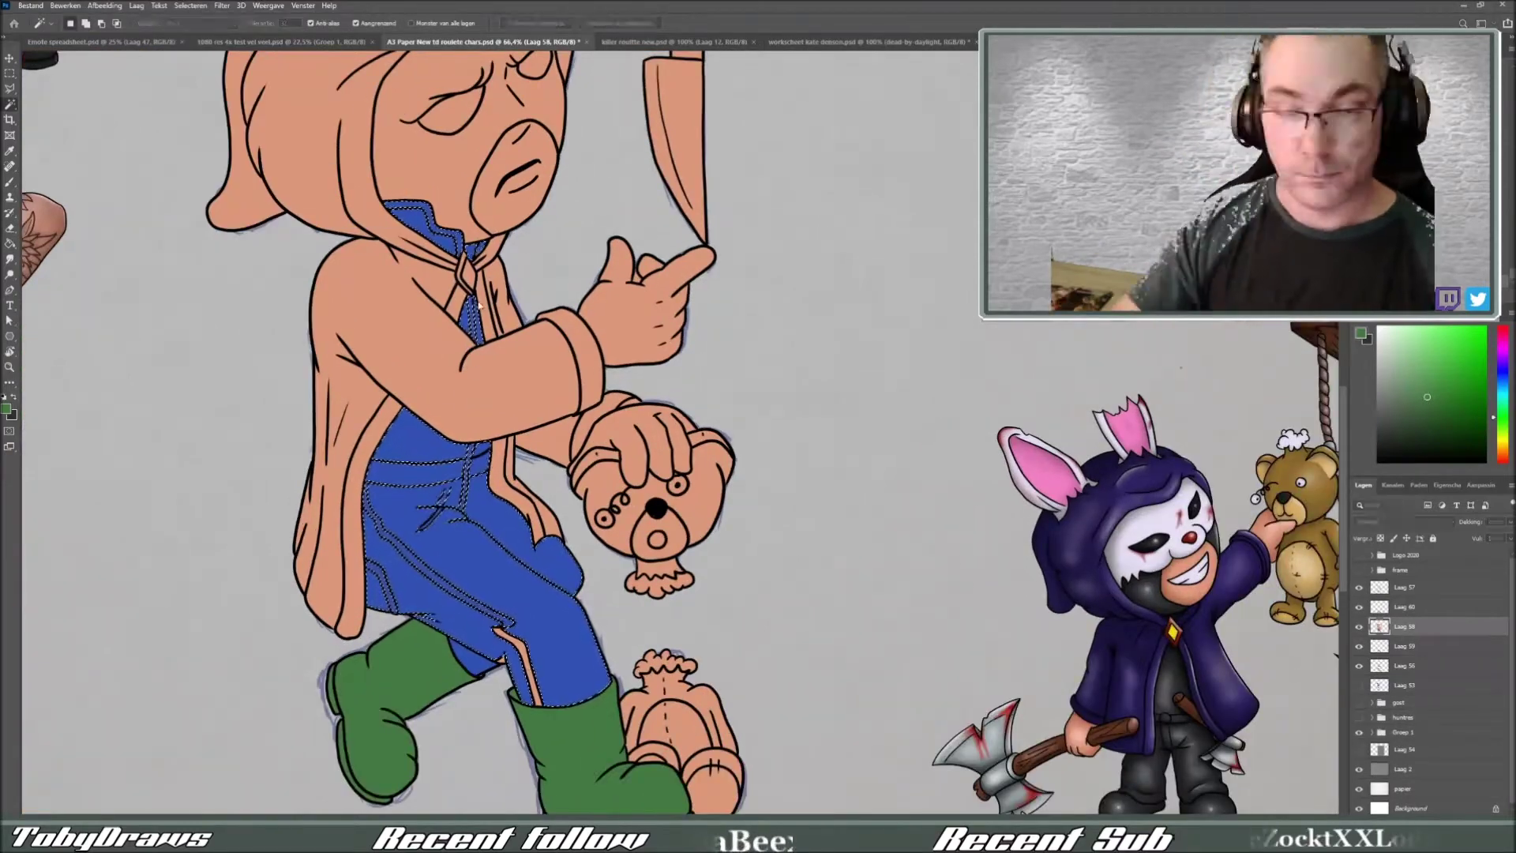
# - Brush blue zipper details on a new layer and touch up the green boots
pyautogui.hotkey('ctrl', 'shift', 'alt', 'n')
pyautogui.hotkey('ctrl', 'd')
pyautogui.press('b')
pyautogui.keyDown('alt'); pyautogui.click(551, 690); pyautogui.keyUp('alt')
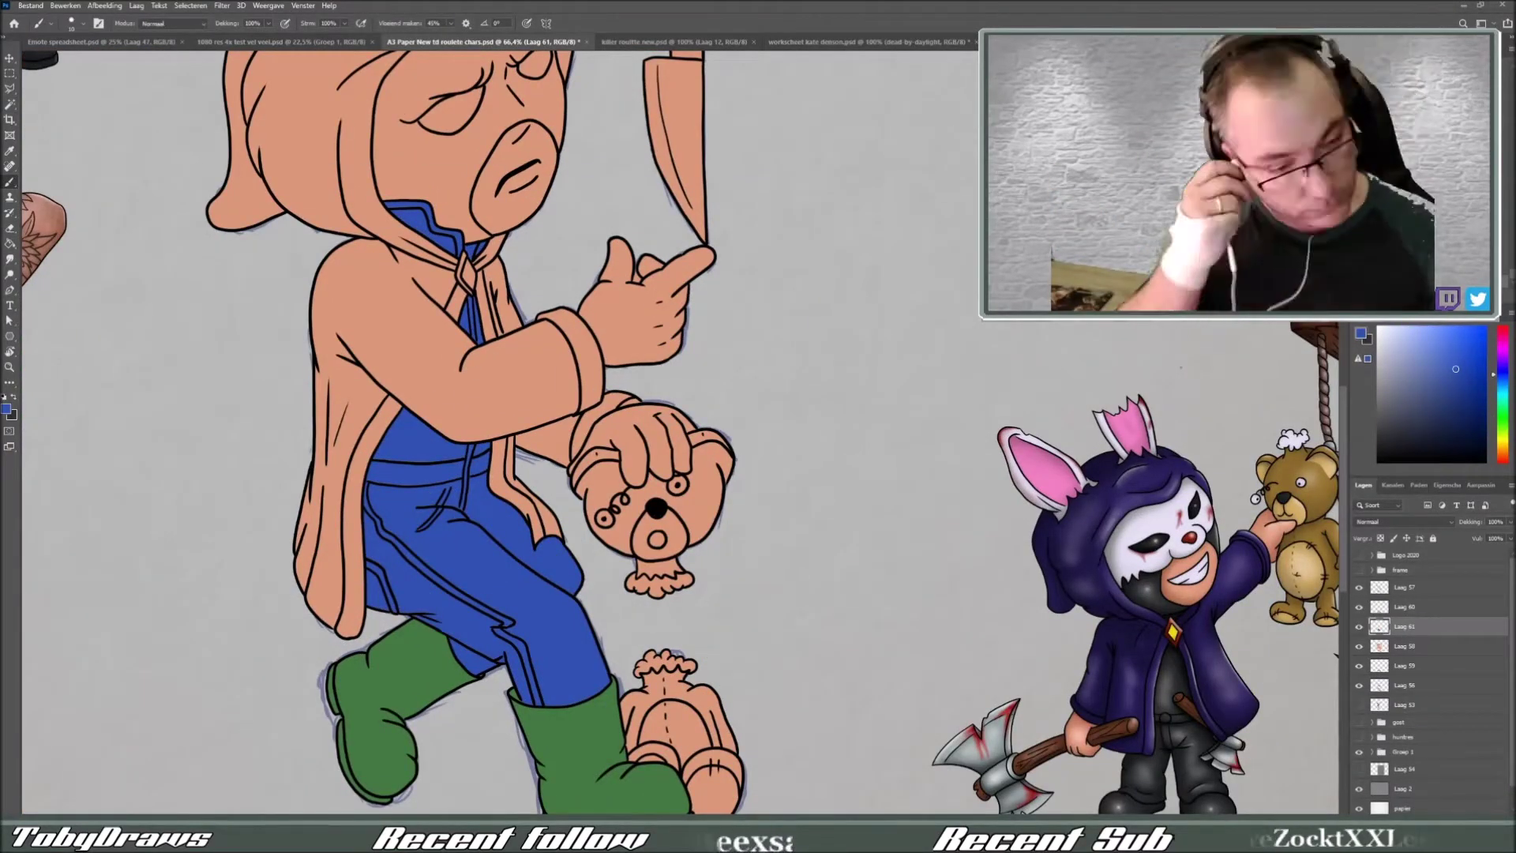
pyautogui.keyDown('alt'); pyautogui.click(430, 687); pyautogui.keyUp('alt')
pyautogui.hotkey('alt', ']')
pyautogui.hotkey('ctrl', 'z')
pyautogui.keyDown('alt'); pyautogui.click(516, 650); pyautogui.keyUp('alt')
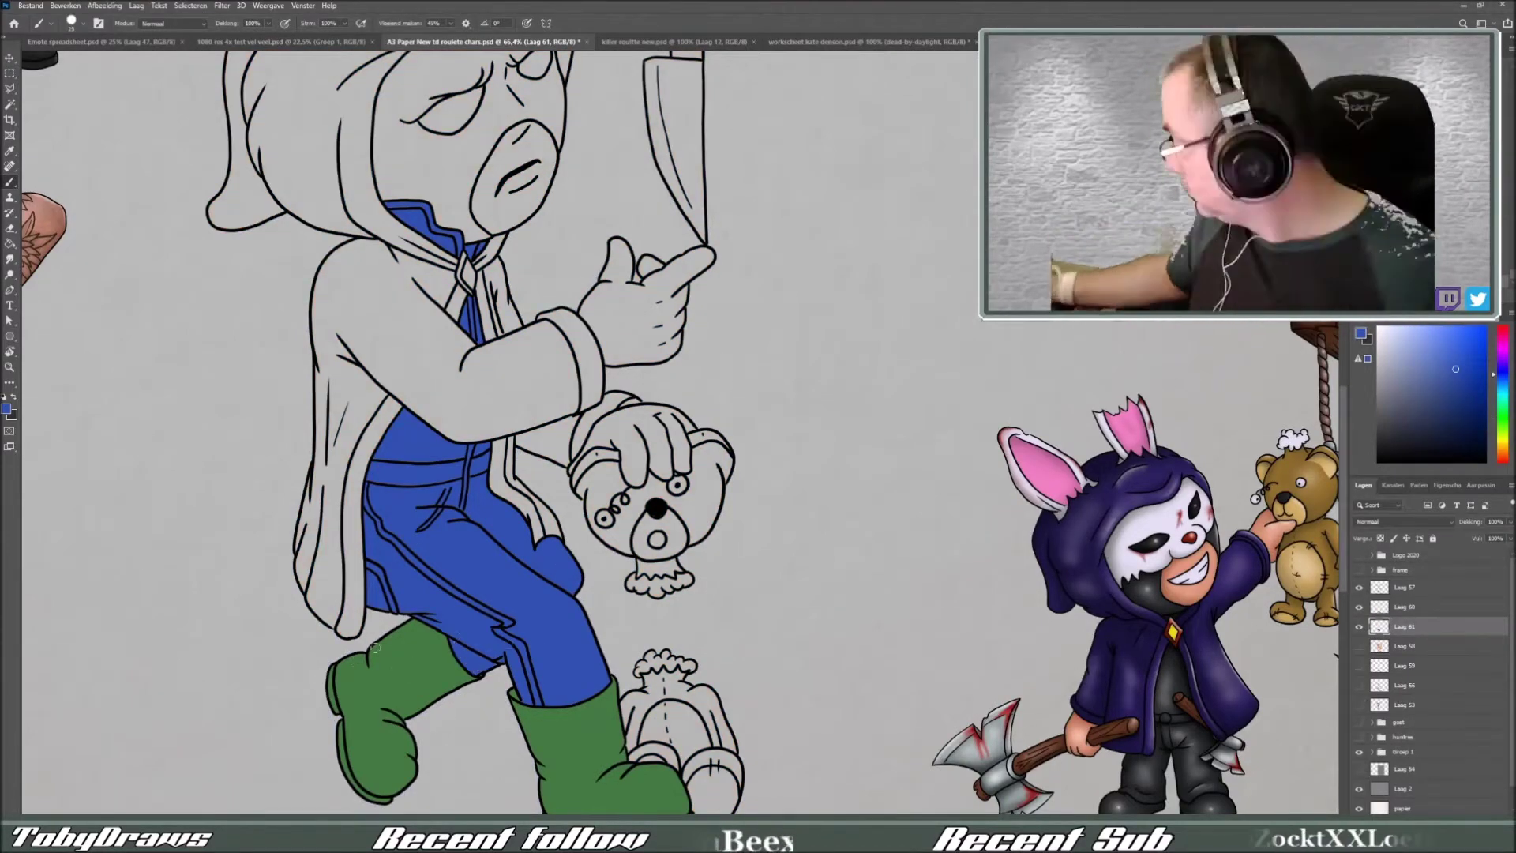
pyautogui.hotkey('ctrl', 'shift', 'z')
# - Magic-wand the coat and hood and fill them dark purple on a new layer
pyautogui.hotkey('ctrl', '-')
pyautogui.press('w')
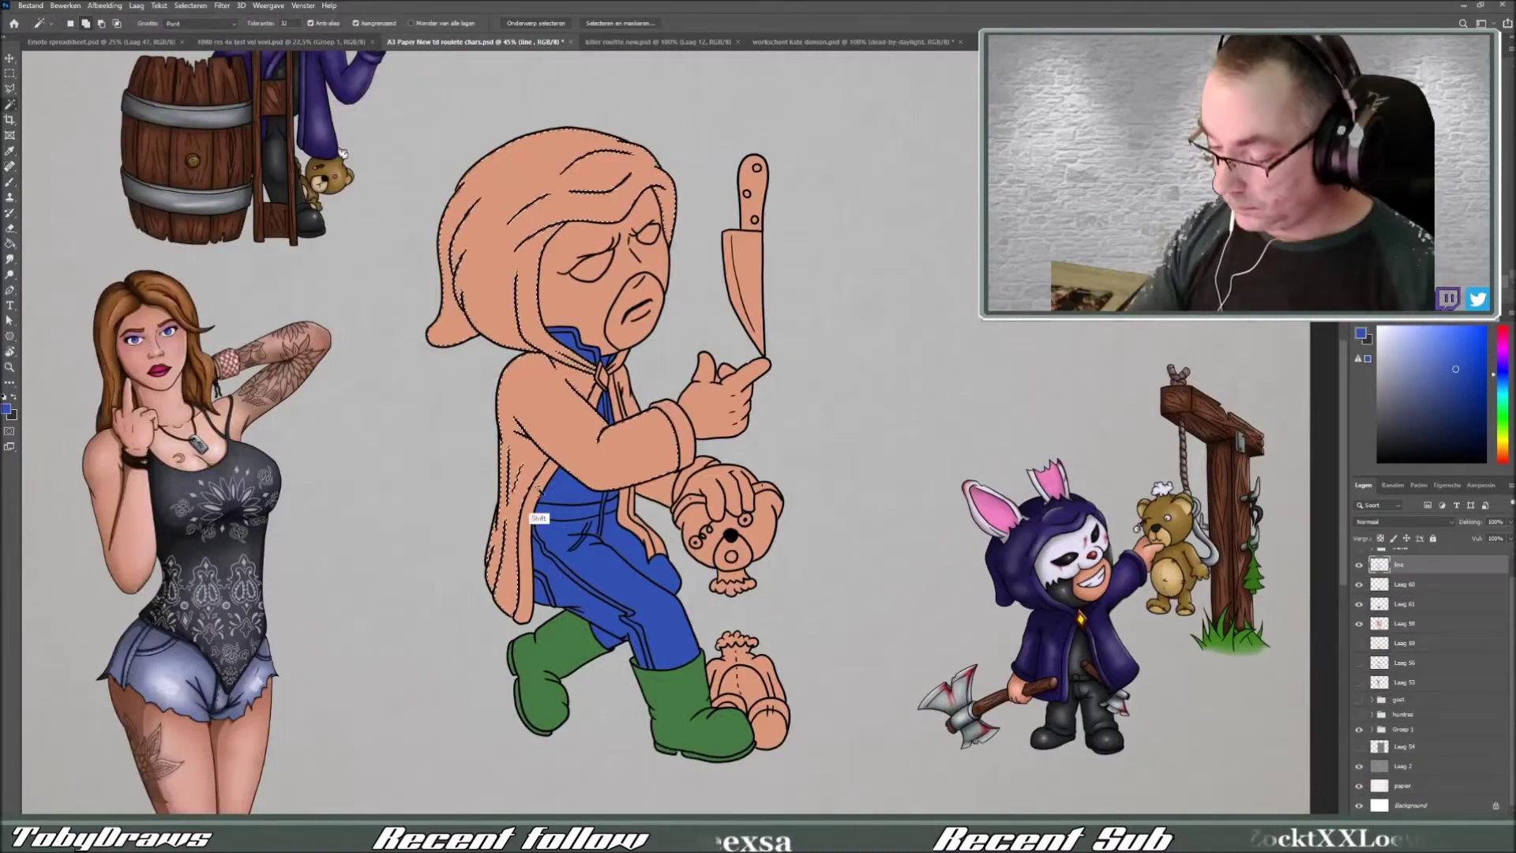
pyautogui.hotkey('ctrl', 'shift', 'alt', 'n')
pyautogui.hotkey('alt', 'BackSpace')
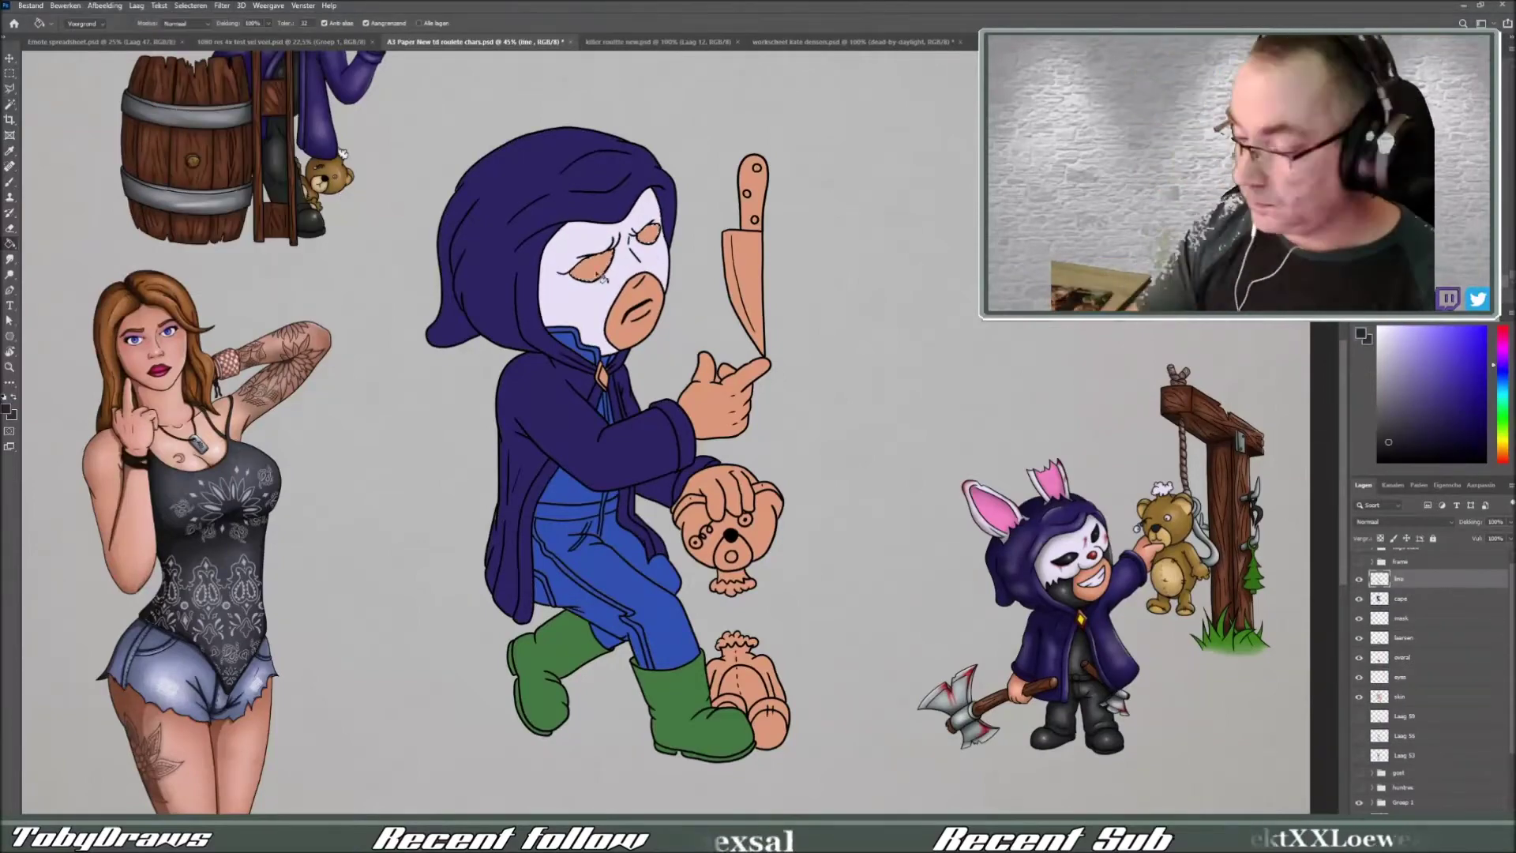
pyautogui.press('b')
pyautogui.scroll(3, 344, 152)
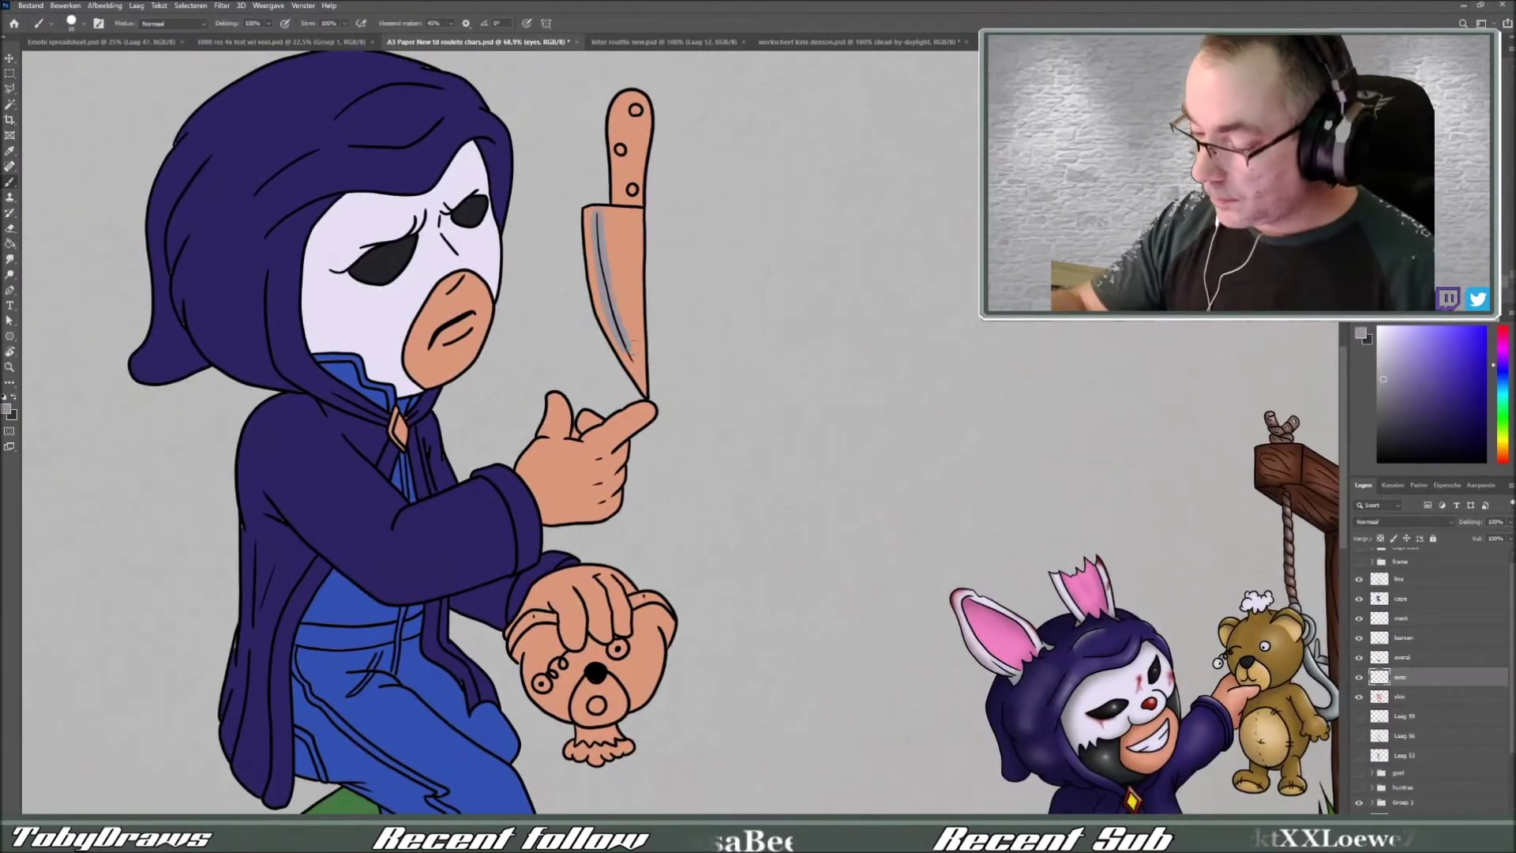
# - Paint the knife blade grey and pick orange-brown and tan swatches
pyautogui.moveTo(616, 214); pyautogui.dragTo(636, 380)
pyautogui.click(1462, 399)
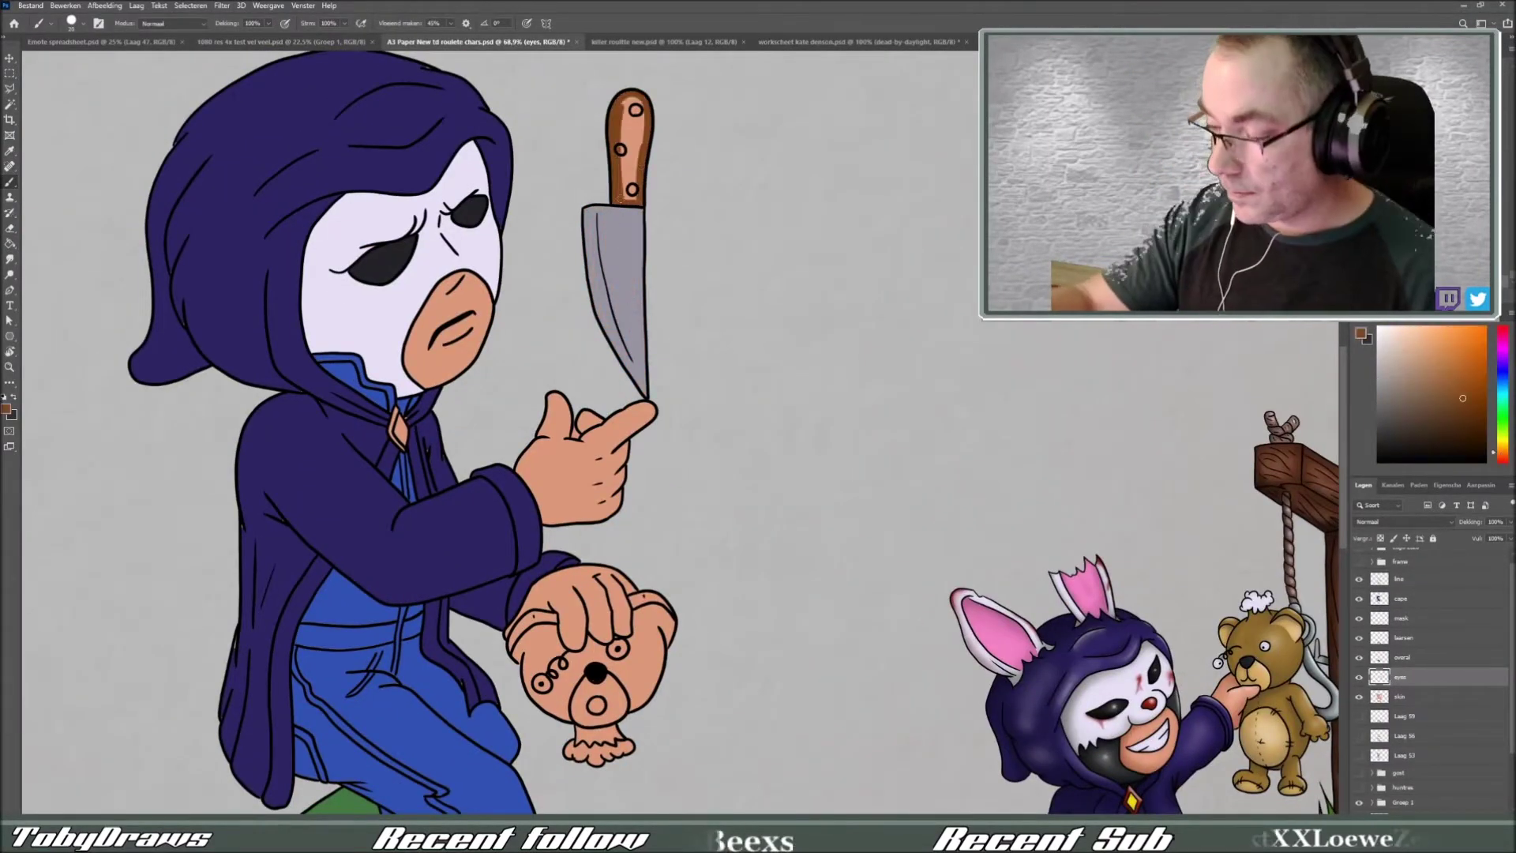
pyautogui.click(1452, 384)
pyautogui.scroll(3, 600, 553)
# - Paint the teddy bear's head, ears, body and snout tan
pyautogui.moveTo(505, 332)
pyautogui.mouseDown()
pyautogui.moveTo(553, 355)
pyautogui.moveTo(608, 419)
pyautogui.moveTo(584, 462)
pyautogui.mouseUp()
pyautogui.moveTo(478, 347)
pyautogui.mouseDown()
pyautogui.moveTo(545, 237)
pyautogui.moveTo(522, 350)
pyautogui.mouseUp()
pyautogui.moveTo(553, 632); pyautogui.dragTo(687, 462)
pyautogui.moveTo(557, 525)
pyautogui.mouseDown()
pyautogui.moveTo(655, 600)
pyautogui.moveTo(656, 427)
pyautogui.mouseUp()
pyautogui.moveTo(561, 451)
pyautogui.mouseDown()
pyautogui.moveTo(632, 395)
pyautogui.moveTo(601, 506)
pyautogui.mouseUp()
pyautogui.moveTo(581, 170); pyautogui.dragTo(573, 225)
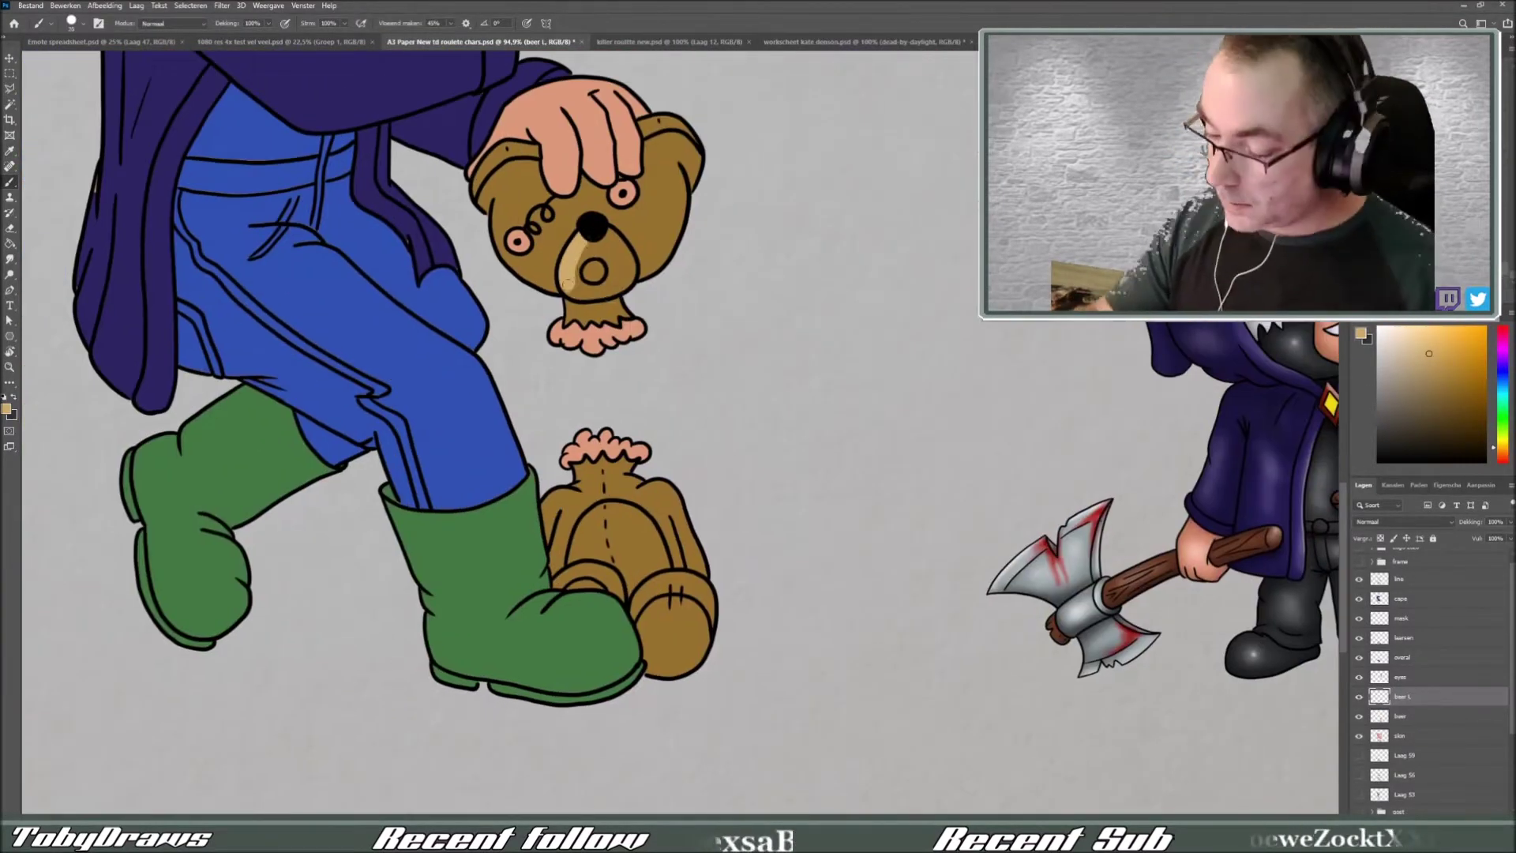
# - Add lighter highlights on the bear's snout and body, and fill its eyes white
pyautogui.moveTo(567, 282); pyautogui.dragTo(624, 253)
pyautogui.moveTo(584, 560); pyautogui.dragTo(588, 525)
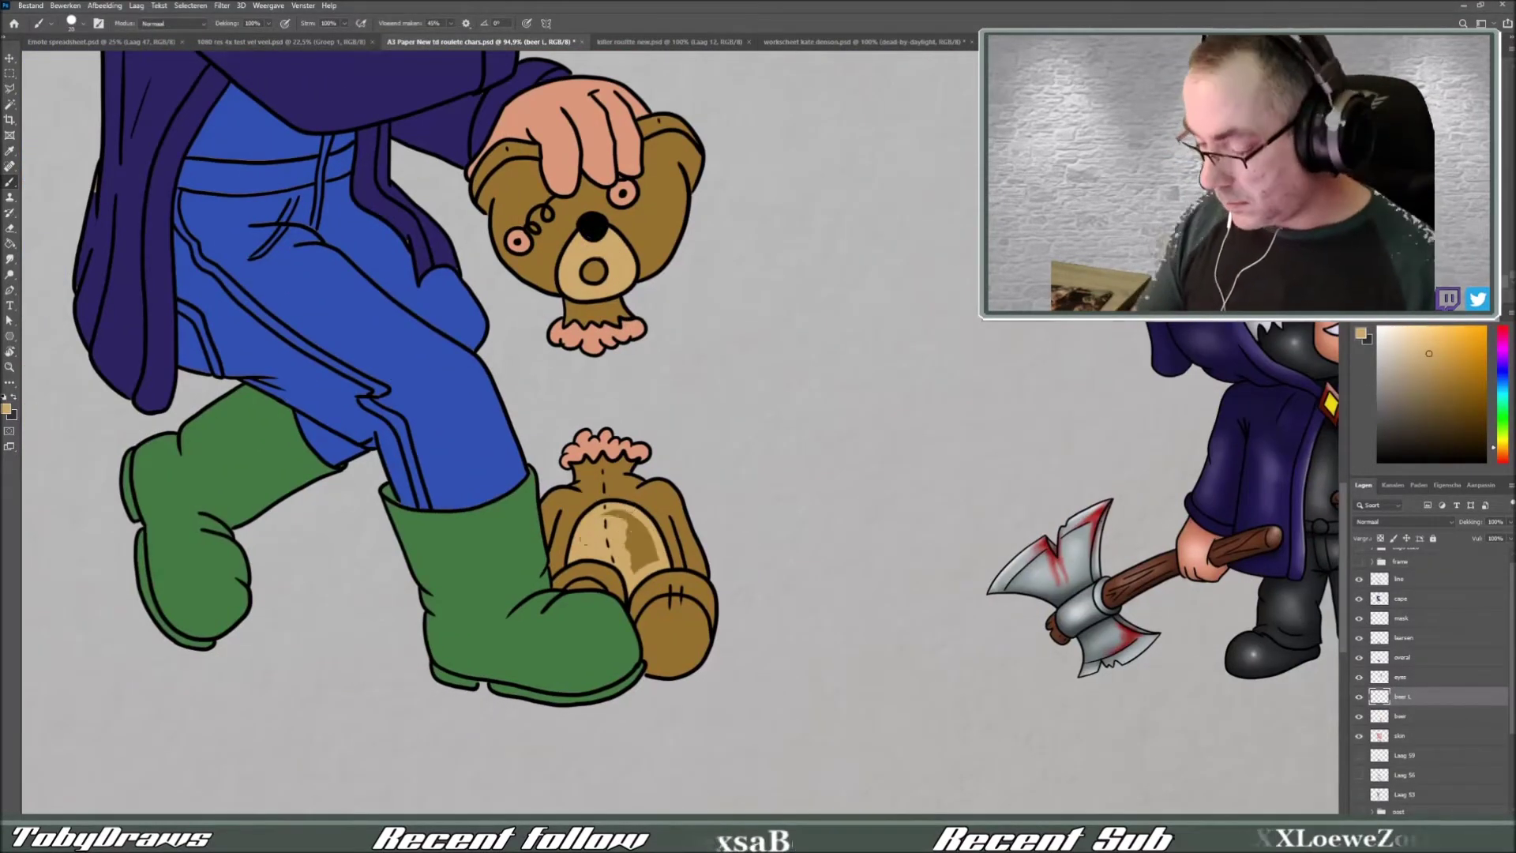
pyautogui.moveTo(660, 616); pyautogui.dragTo(687, 655)
pyautogui.click(1400, 677)
pyautogui.click(624, 193)
pyautogui.click(519, 241)
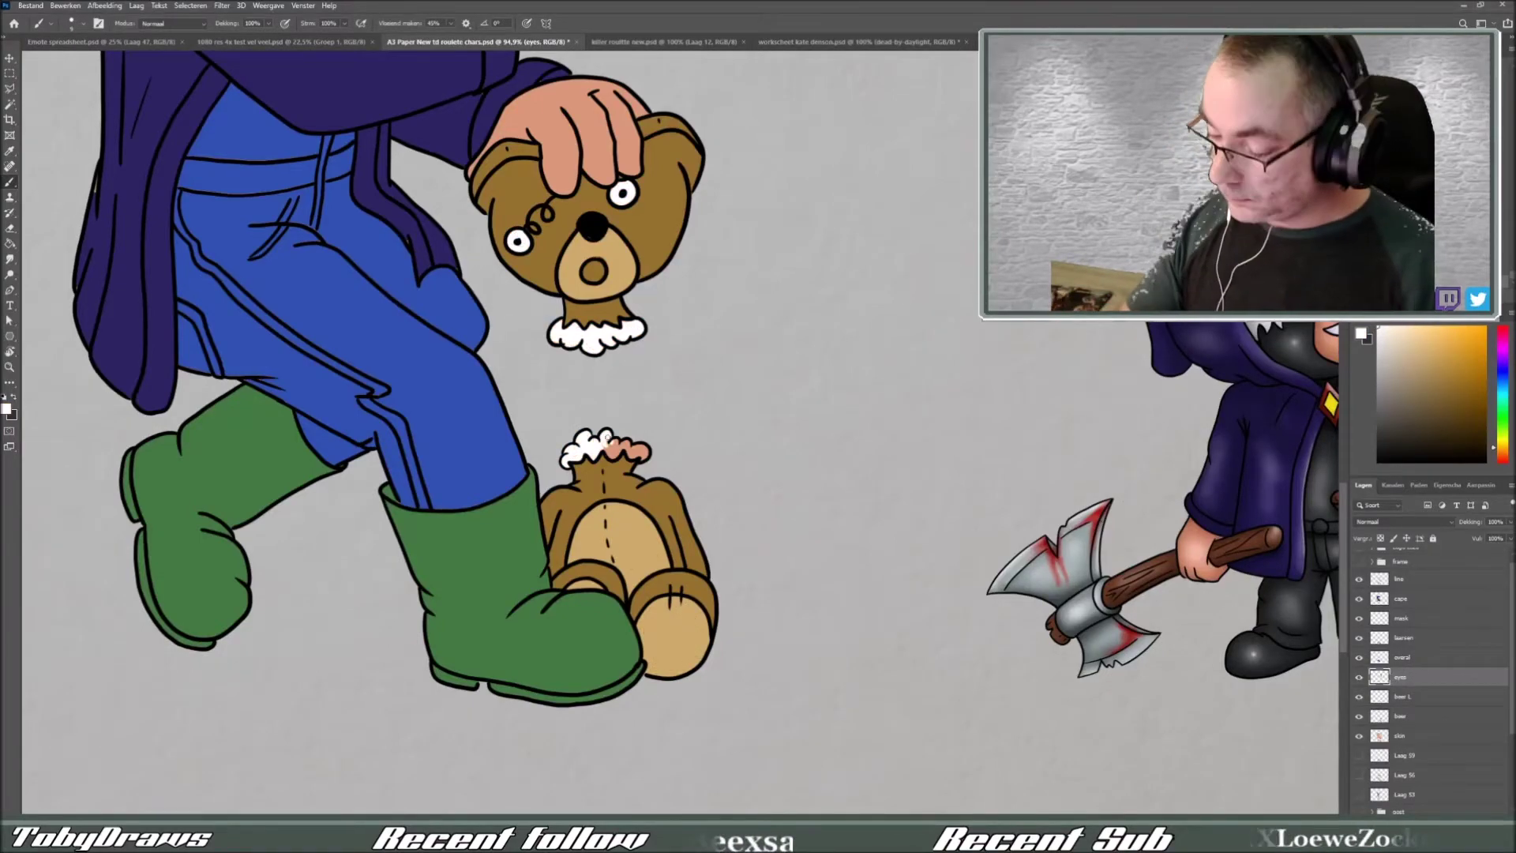
# - Check the cape and eyes layers and zoom out to view the whole artwork
pyautogui.scroll(-5, 600, 394)
pyautogui.scroll(4, 502, 139)
pyautogui.keyDown('alt'); pyautogui.click(502, 139); pyautogui.keyUp('alt')
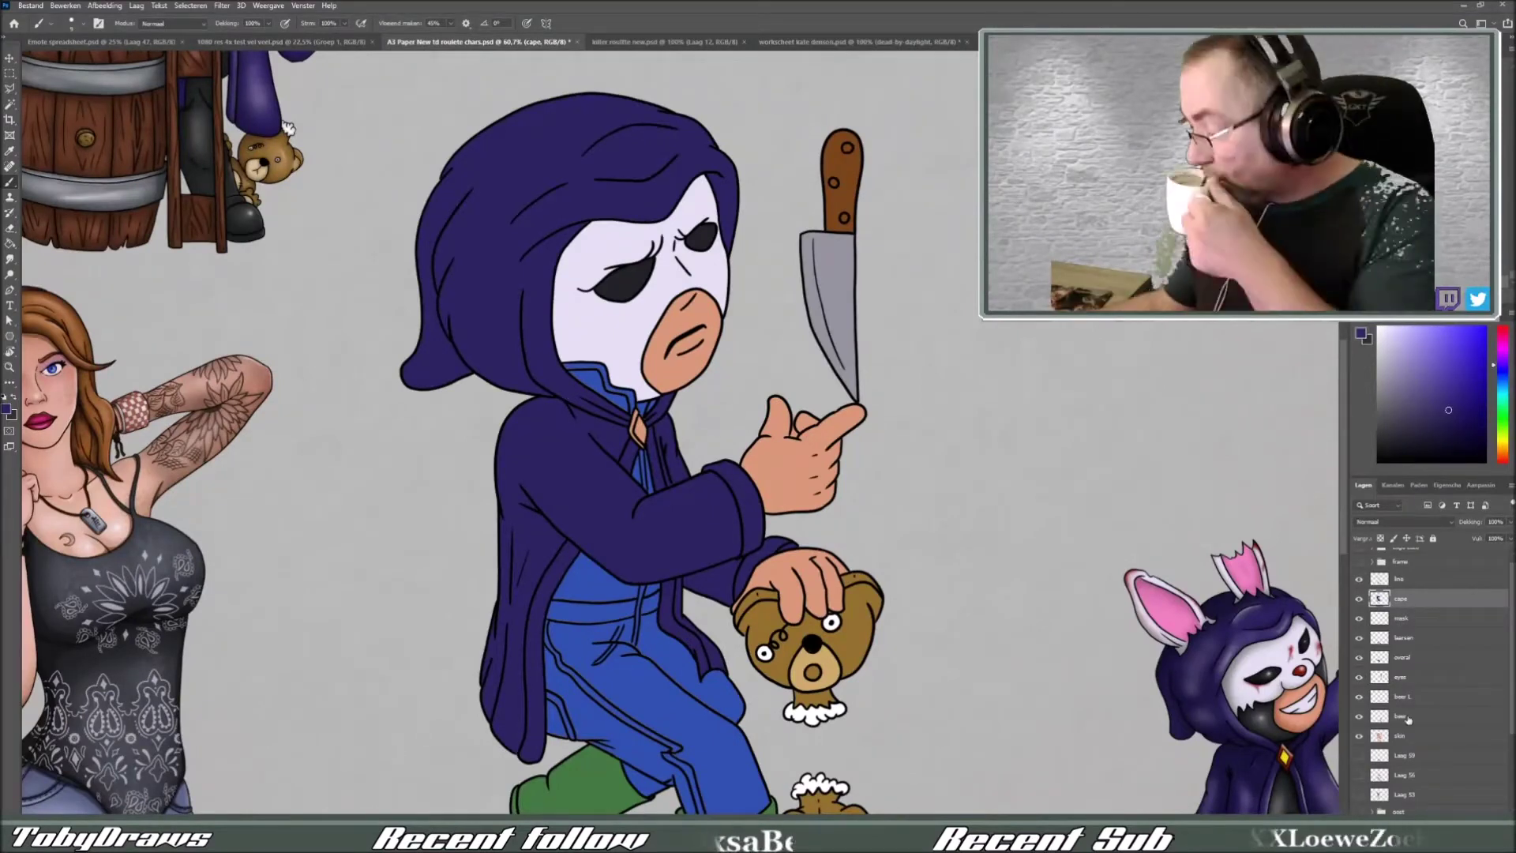
pyautogui.click(1400, 676)
pyautogui.hotkey('ctrl', '0')
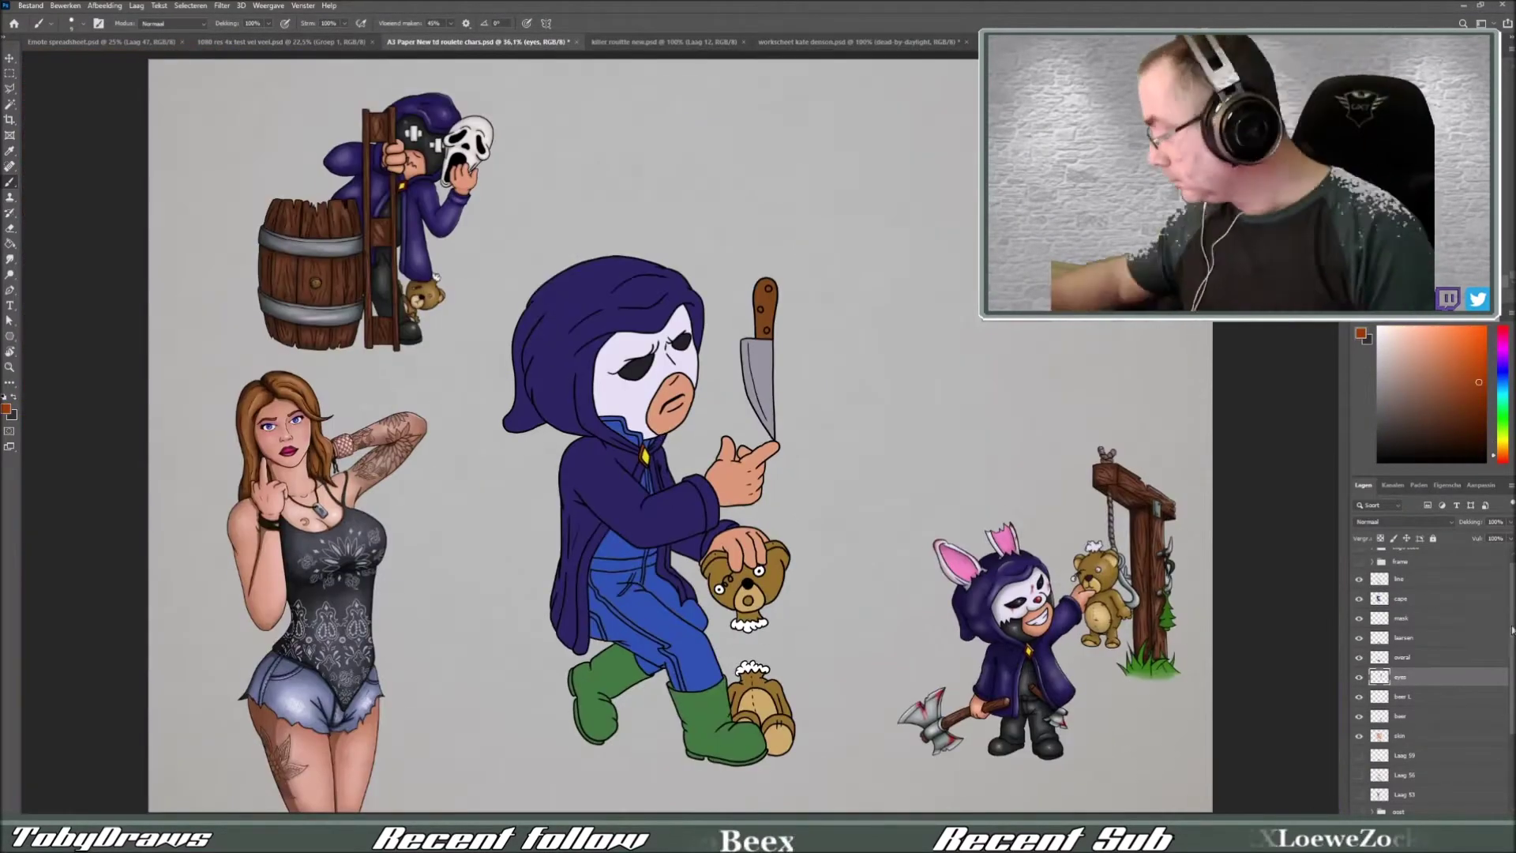
# - Add a clipped shading layer on the boots with pale green highlights
pyautogui.click(1404, 638)
pyautogui.hotkey('ctrl', 'shift', 'alt', 'n')
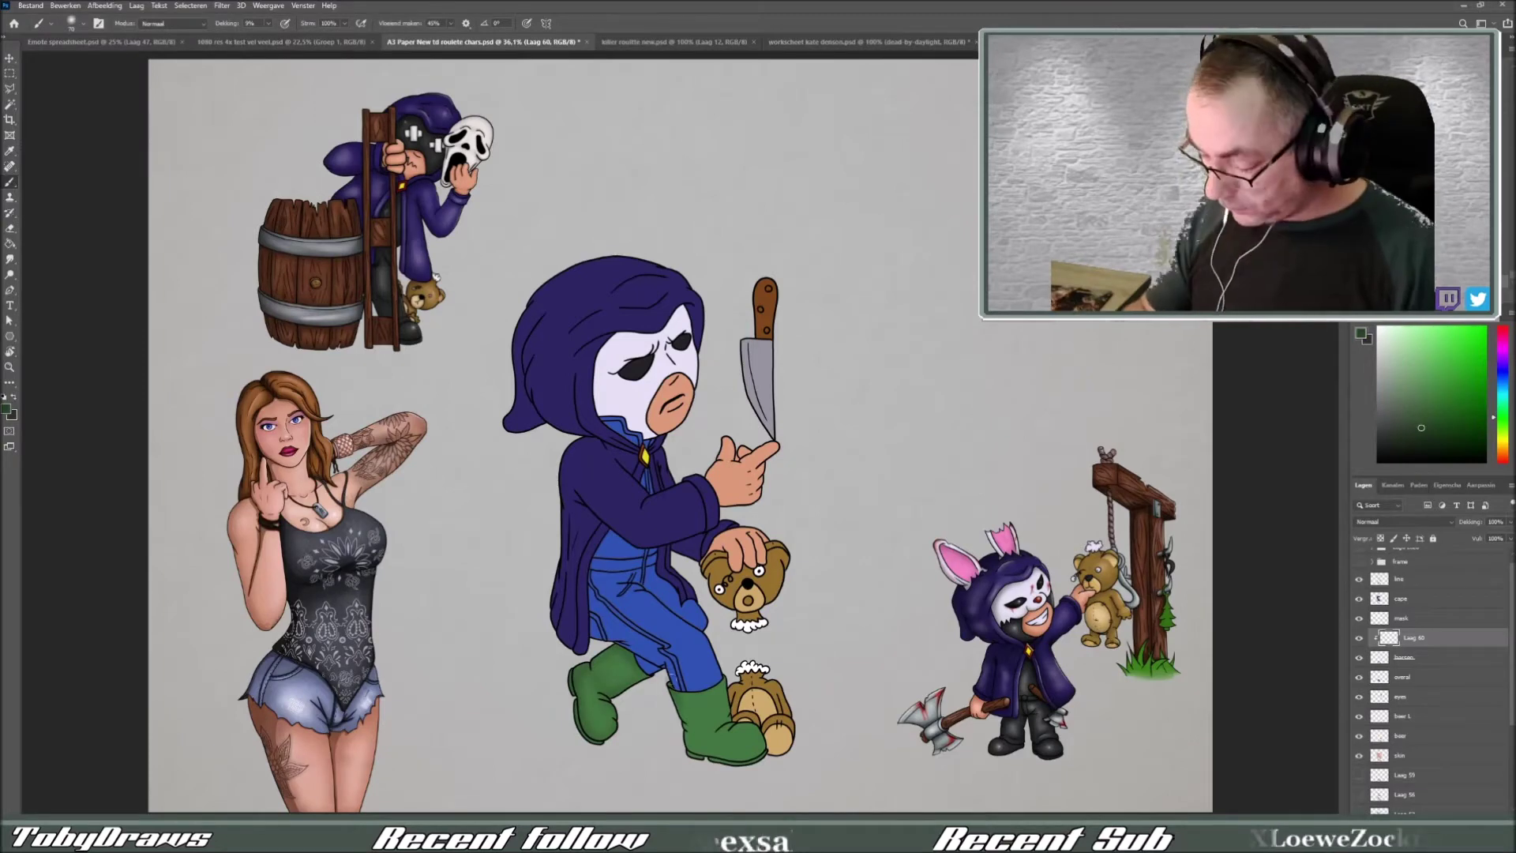
pyautogui.hotkey('ctrl', 'shift', 'alt', 'n')
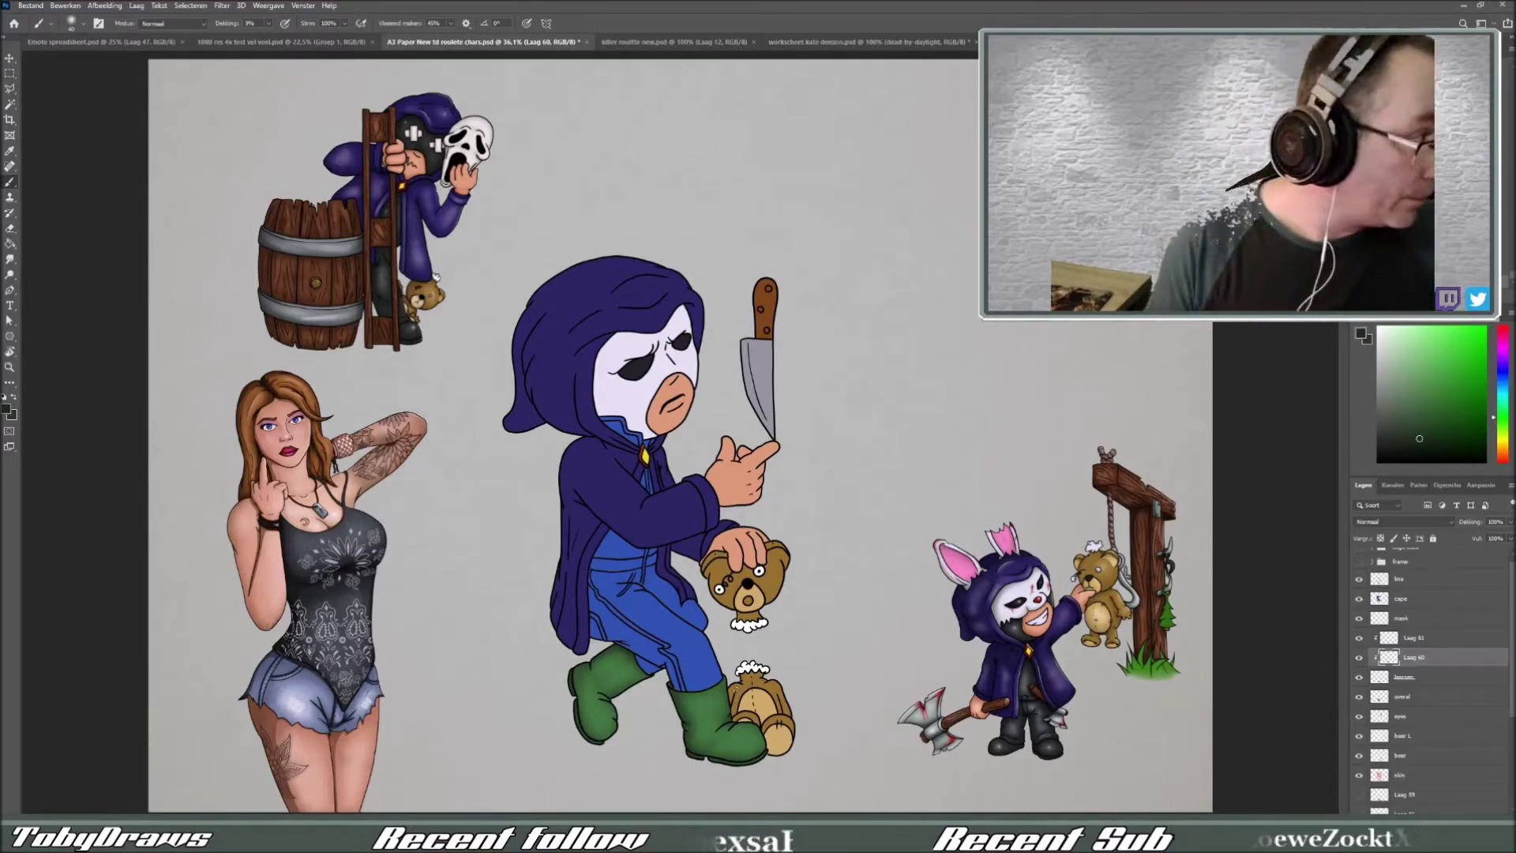
pyautogui.hotkey('alt', ']')
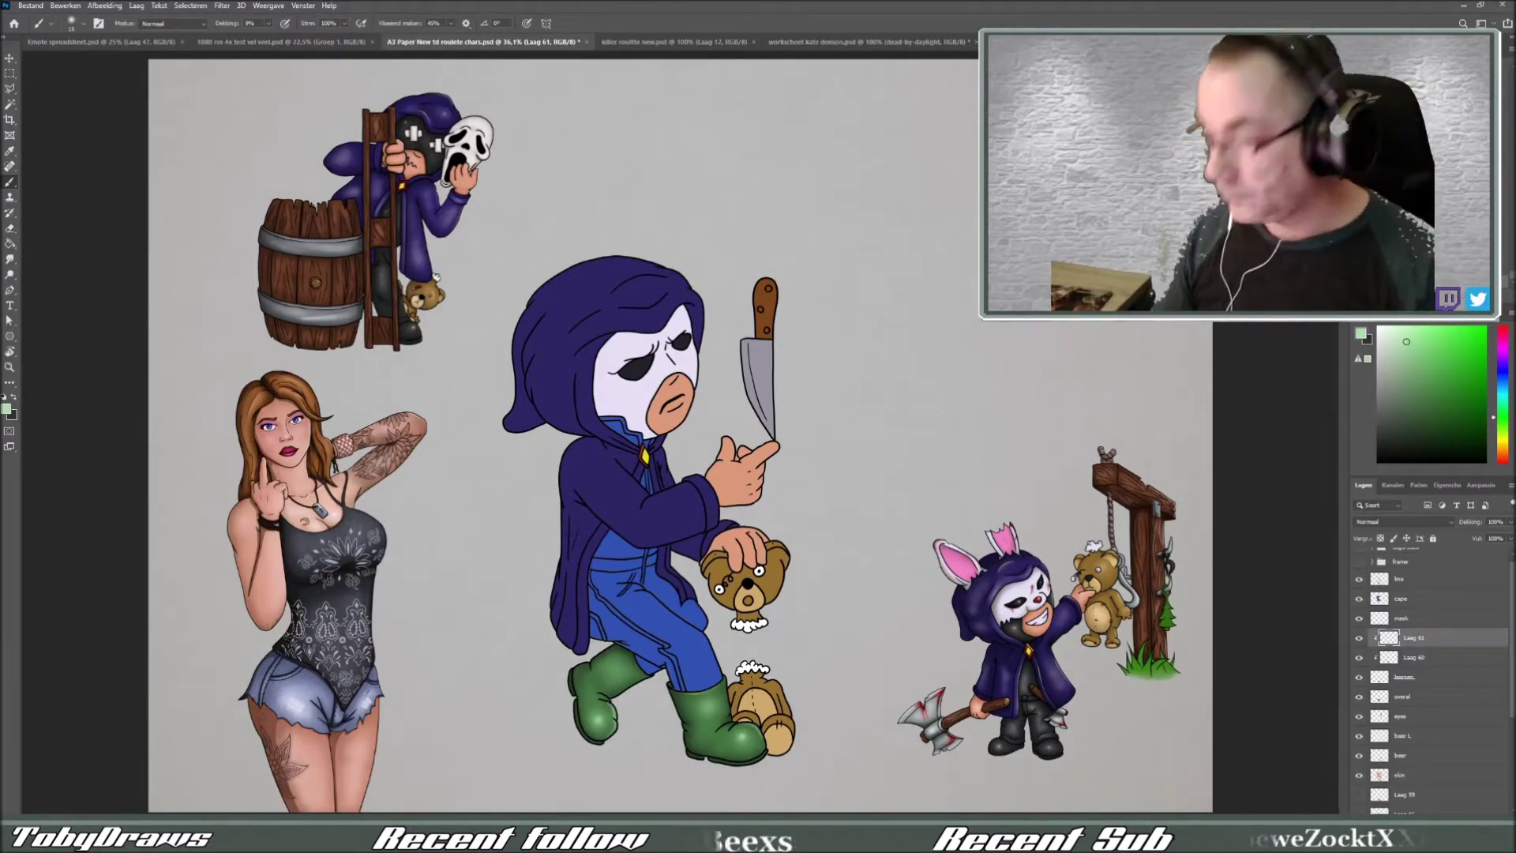
# - Shade the trousers on clipped layers with dark blue shadows and pale blue highlights
pyautogui.hotkey('alt', '[')
pyautogui.hotkey('alt', '[')
pyautogui.hotkey('alt', '[')
pyautogui.hotkey('ctrl', 'alt', 'shift', 'n')
pyautogui.hotkey('ctrl', 'alt', 'g')
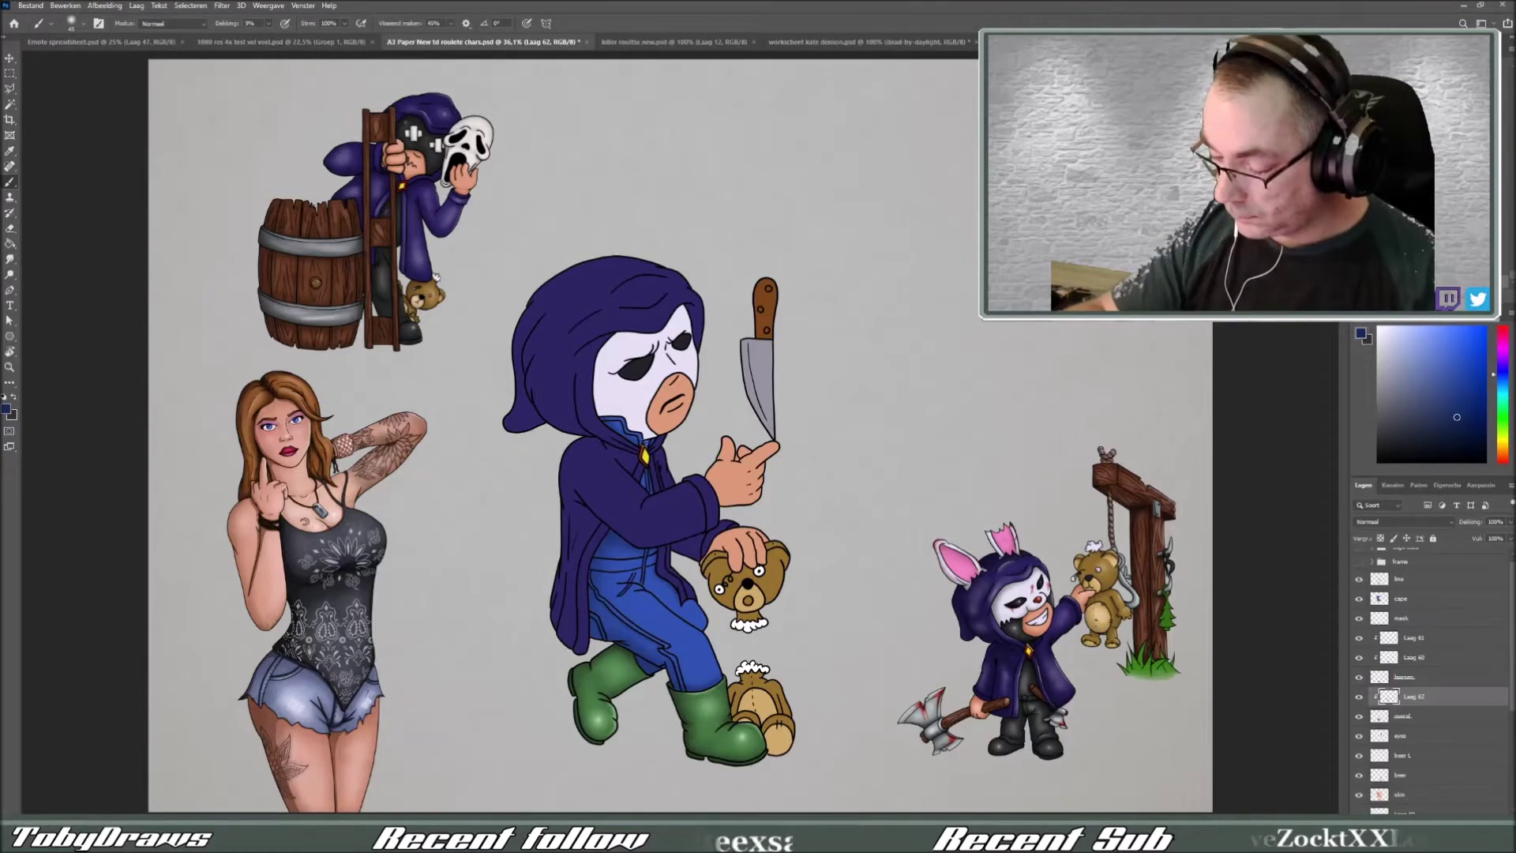
pyautogui.hotkey('ctrl', 'alt', 'shift', 'n')
pyautogui.hotkey('ctrl', 'alt', 'g')
pyautogui.moveTo(639, 608); pyautogui.dragTo(703, 631)
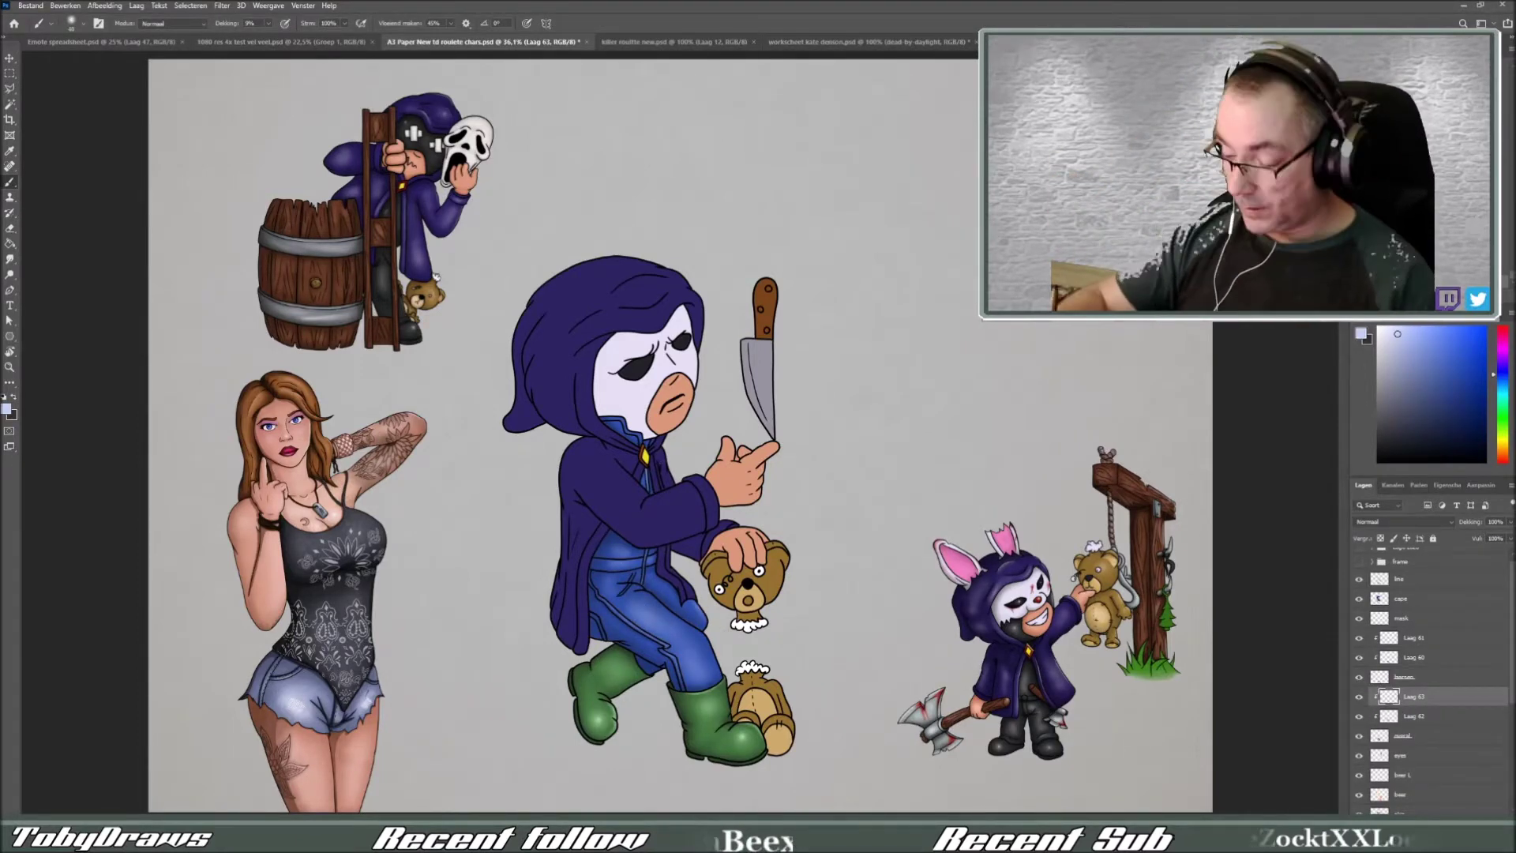
# - Consult the Kate Denson reference documents, then resume shading on the roulette characters sheet
pyautogui.click(867, 41)
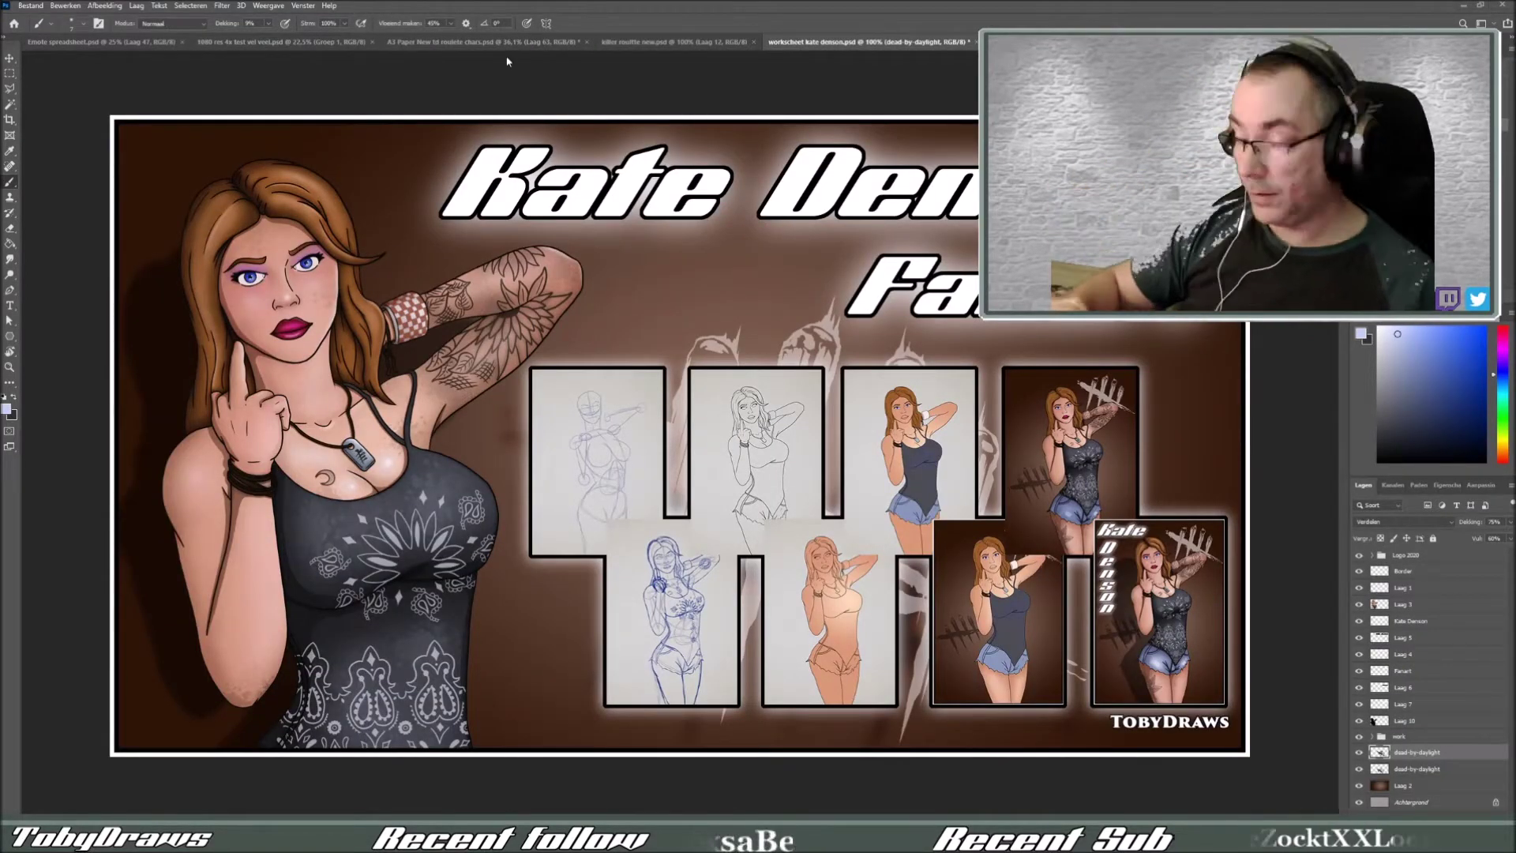
pyautogui.click(30, 6)
pyautogui.click(336, 165)
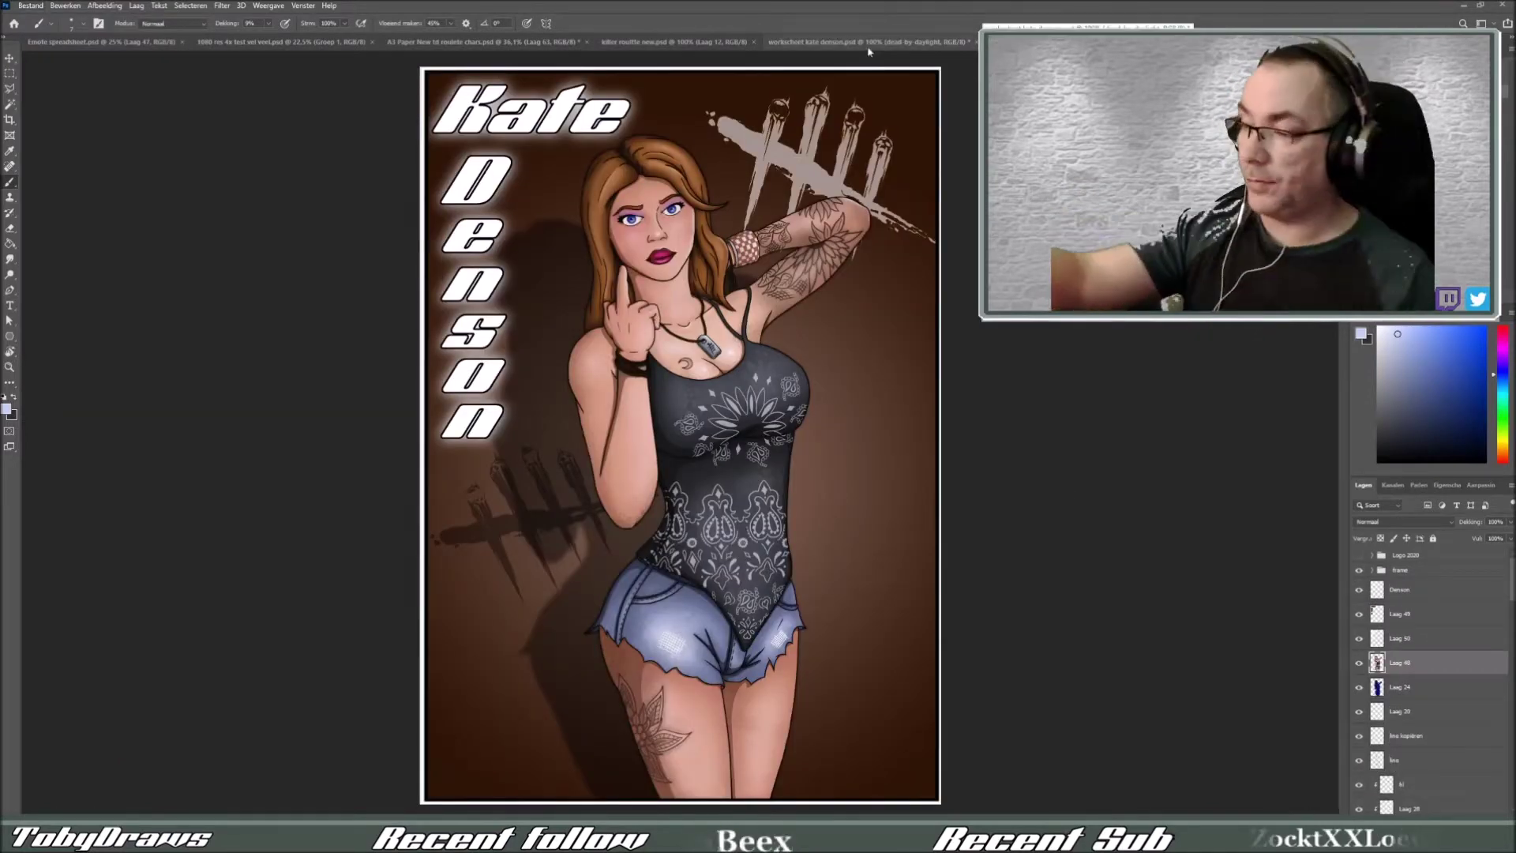
pyautogui.click(483, 41)
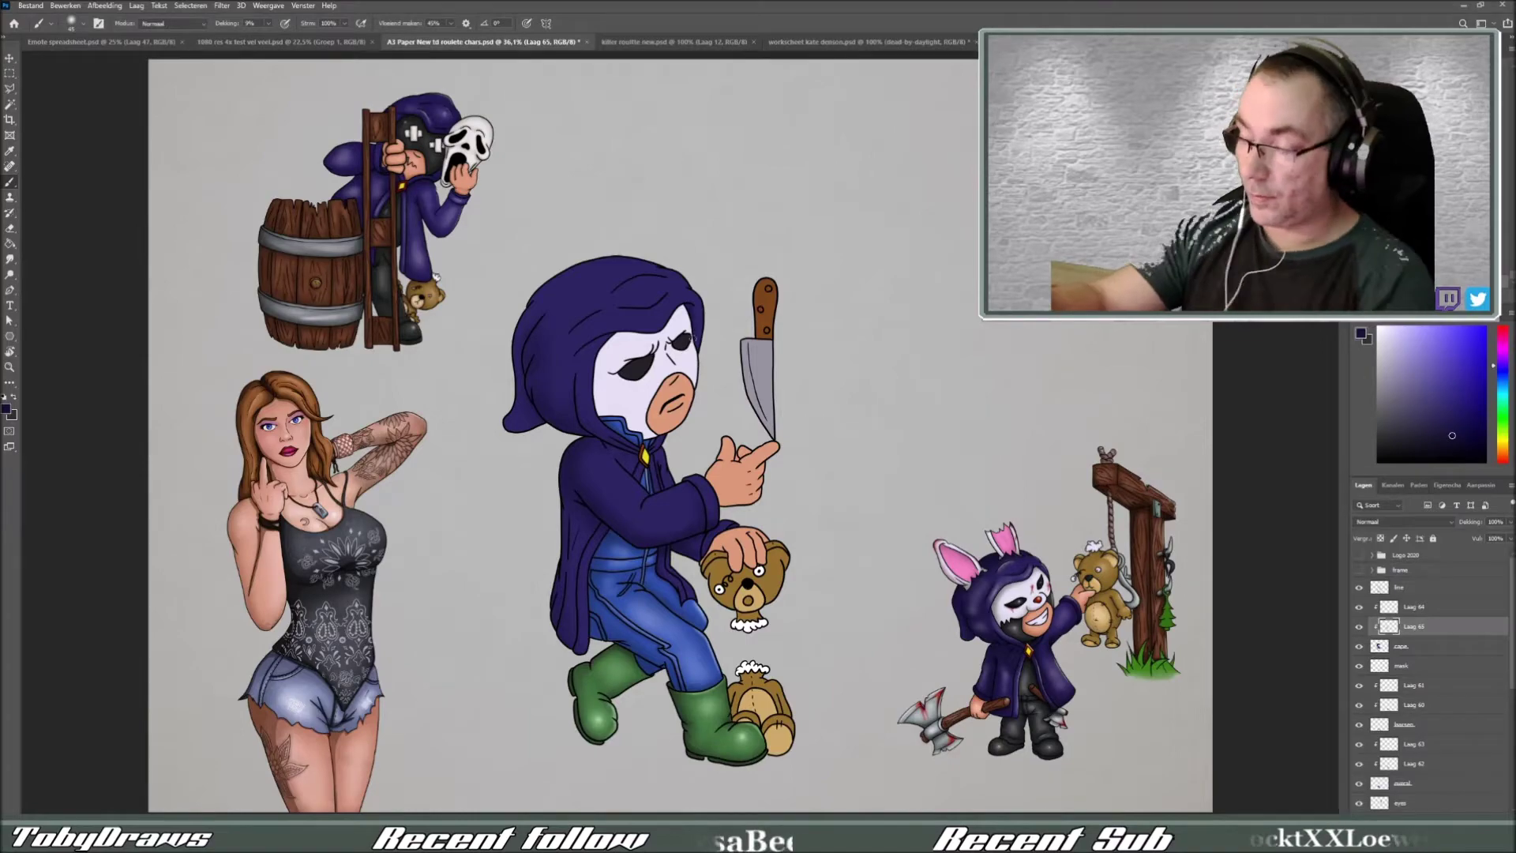
pyautogui.moveTo(591, 314); pyautogui.dragTo(597, 461)
# - Shade the skin on a clipped layer using brown and light skin tones
pyautogui.hotkey('alt', ']')
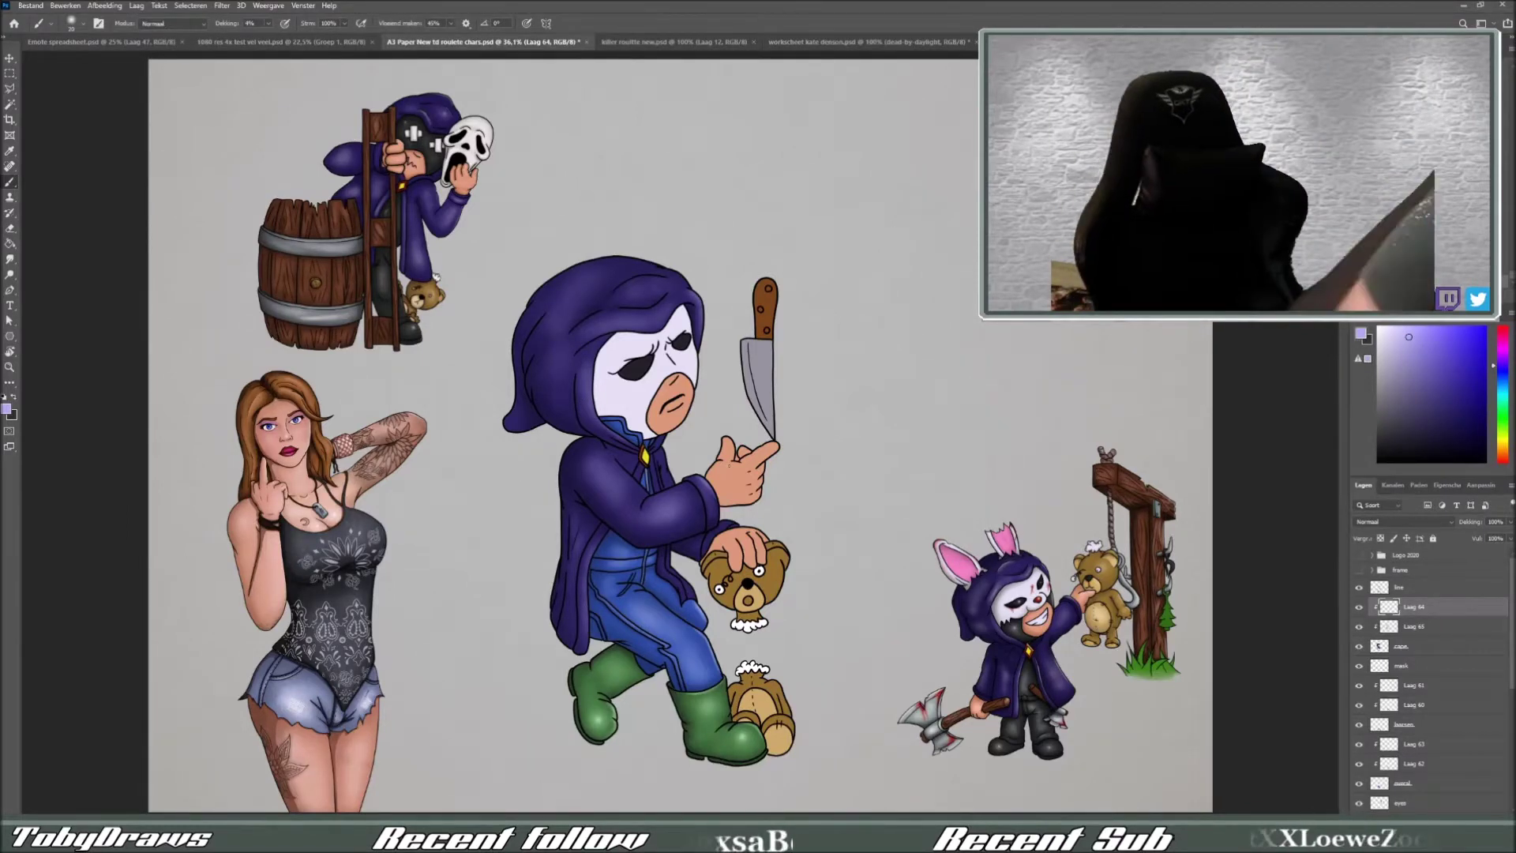
pyautogui.hotkey('ctrl', 'alt', 'shift', 'n')
pyautogui.click(1374, 436)
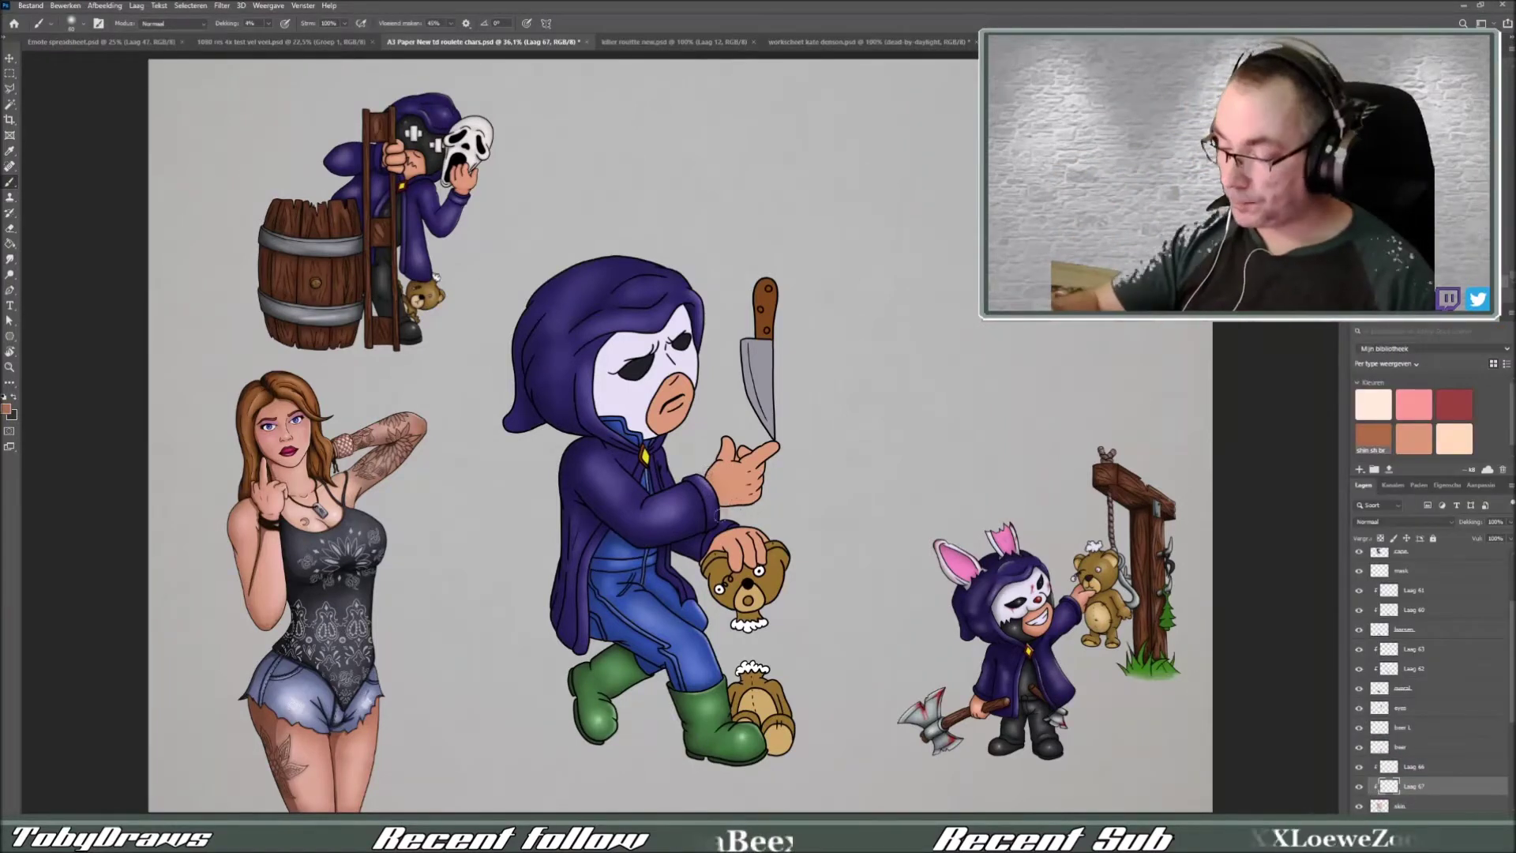
pyautogui.hotkey('alt', ']')
pyautogui.click(1374, 404)
pyautogui.hotkey('alt', '[')
pyautogui.click(1374, 436)
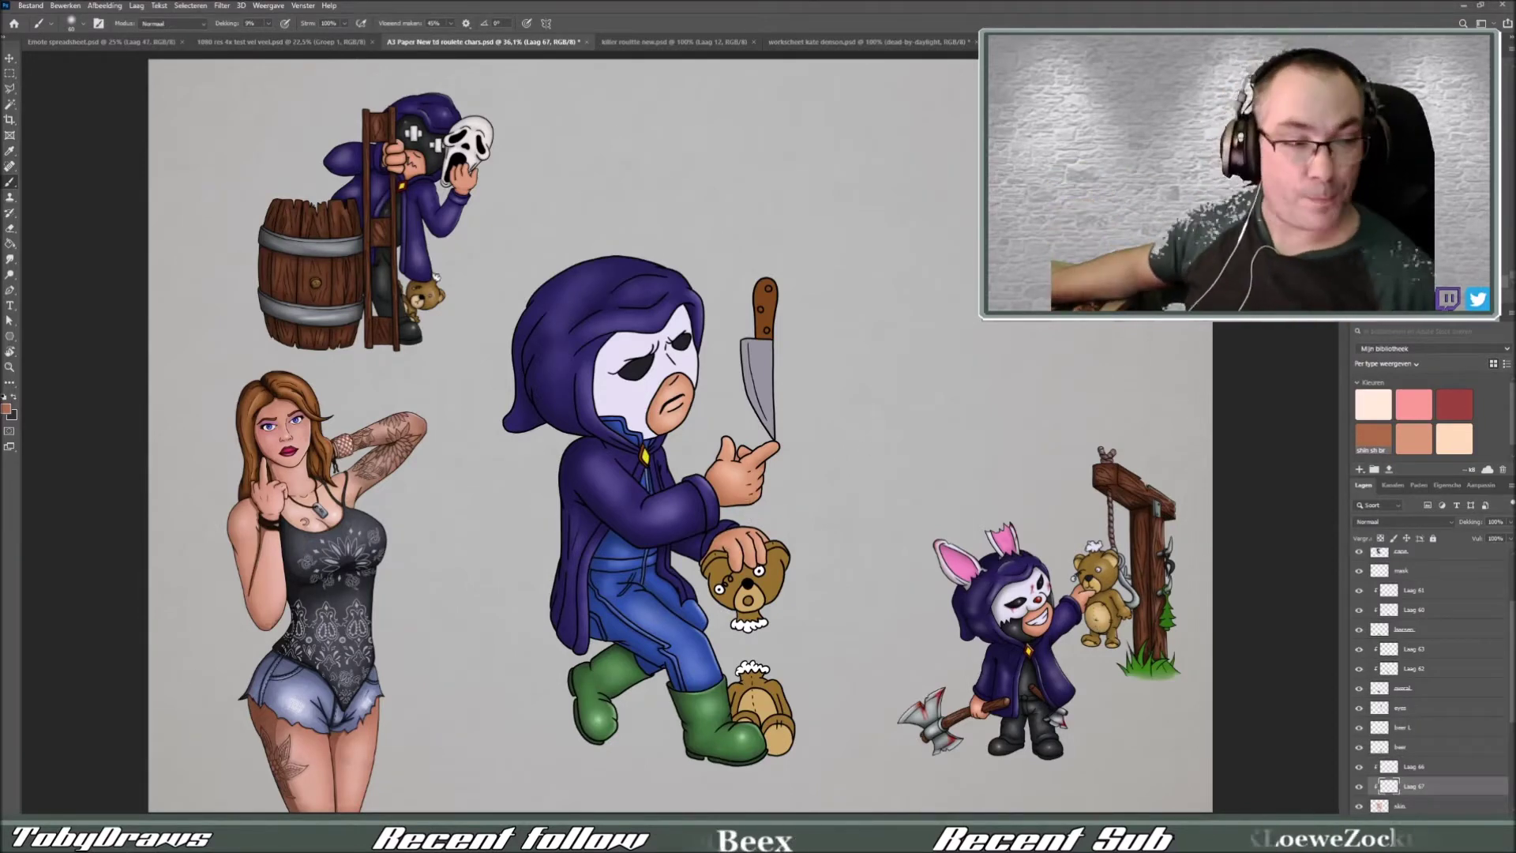
# - Add clipped shading layers over the hair in gold and over the bear
pyautogui.hotkey('alt', ']')
pyautogui.hotkey('alt', ']')
pyautogui.hotkey('ctrl', 'alt', 'shift', 'n')
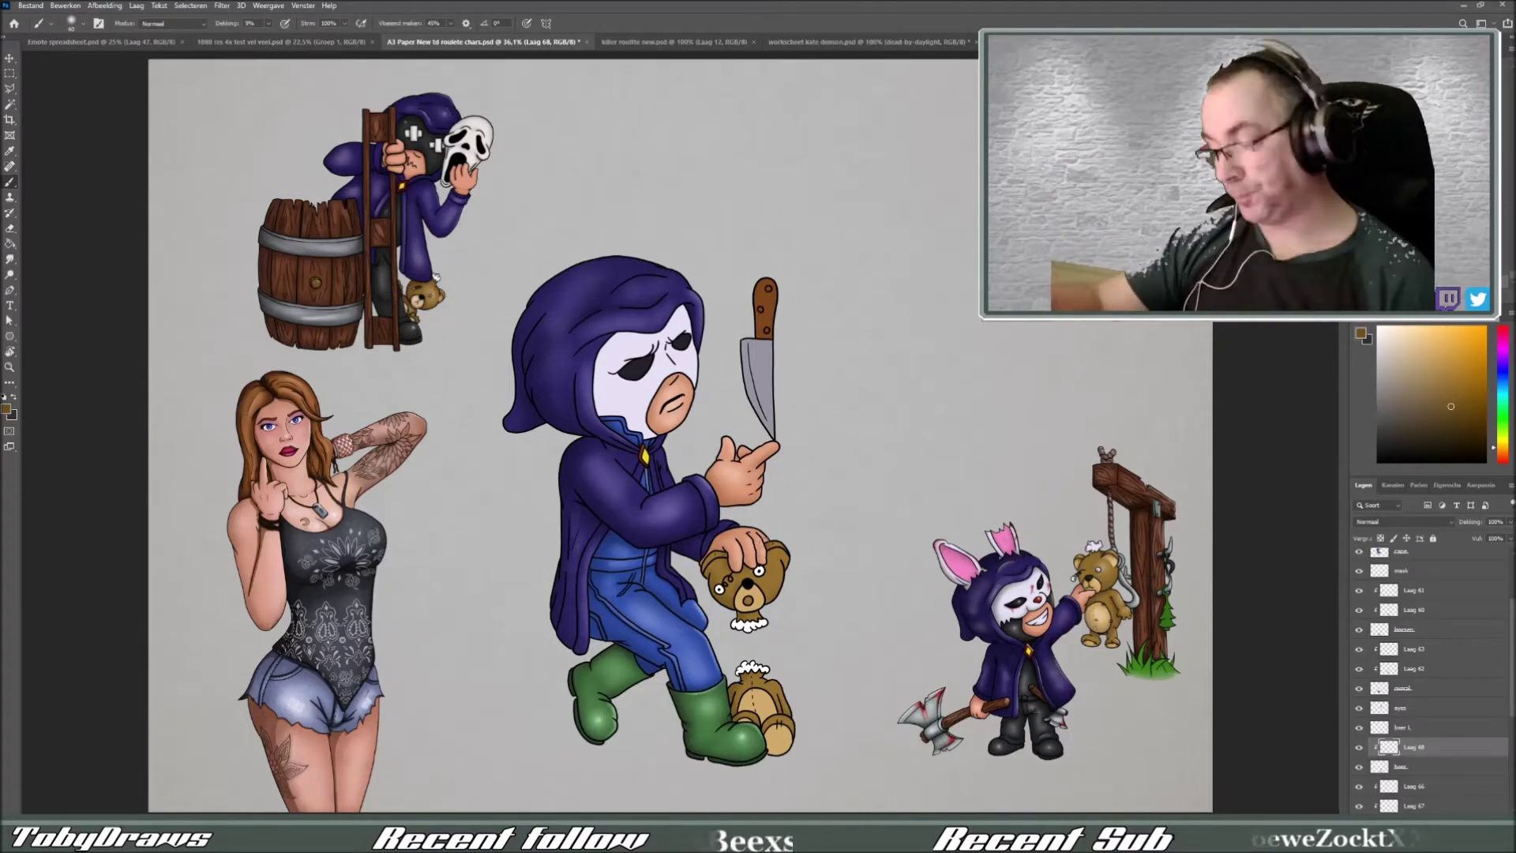
pyautogui.hotkey('alt', ']')
pyautogui.hotkey('ctrl', 'alt', 'shift', 'n')
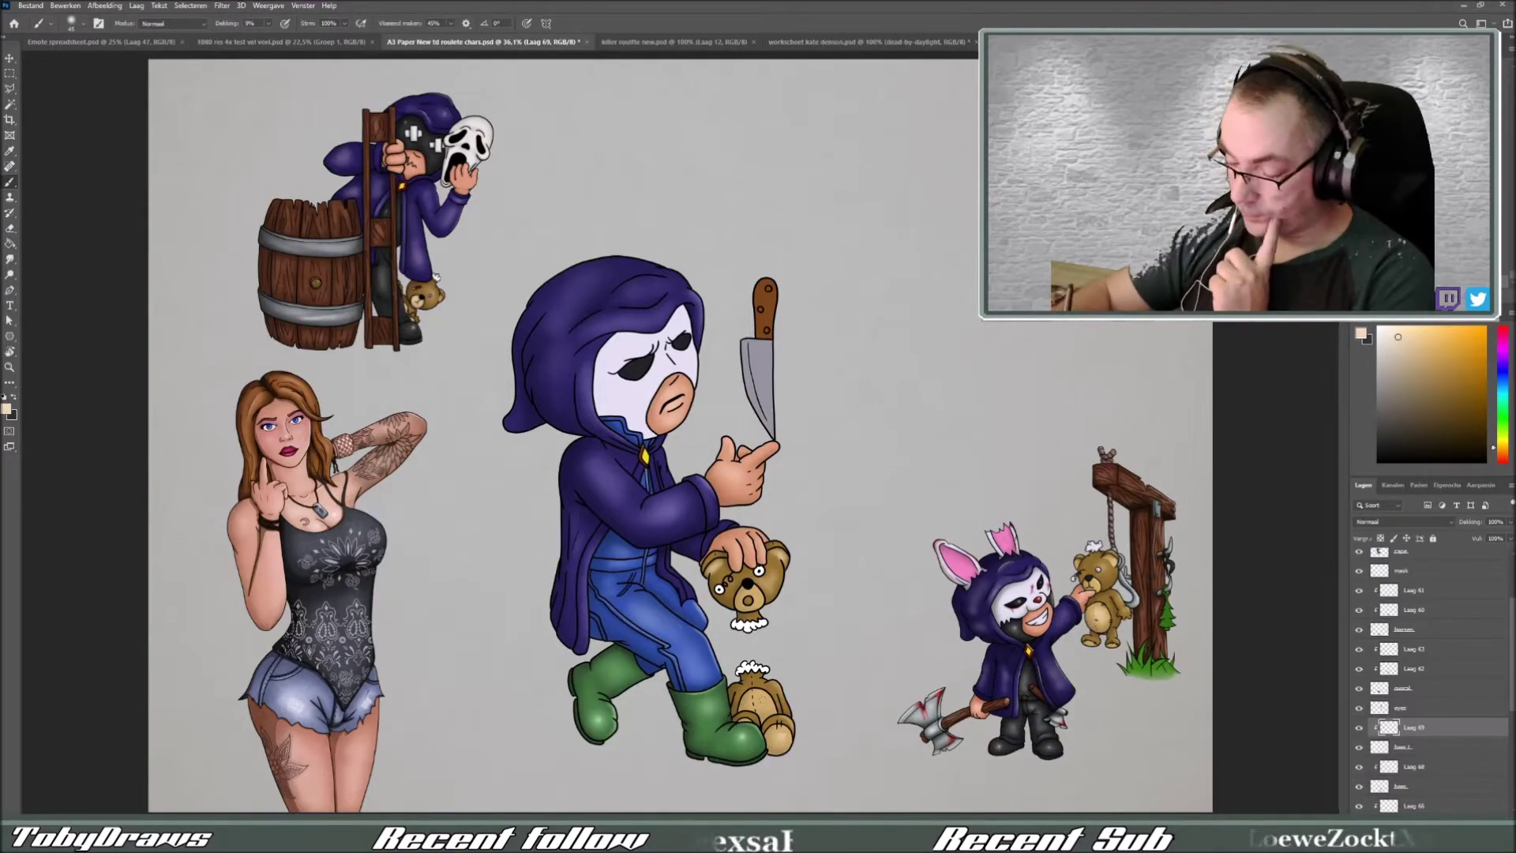
pyautogui.scroll(-3, 435, 276)
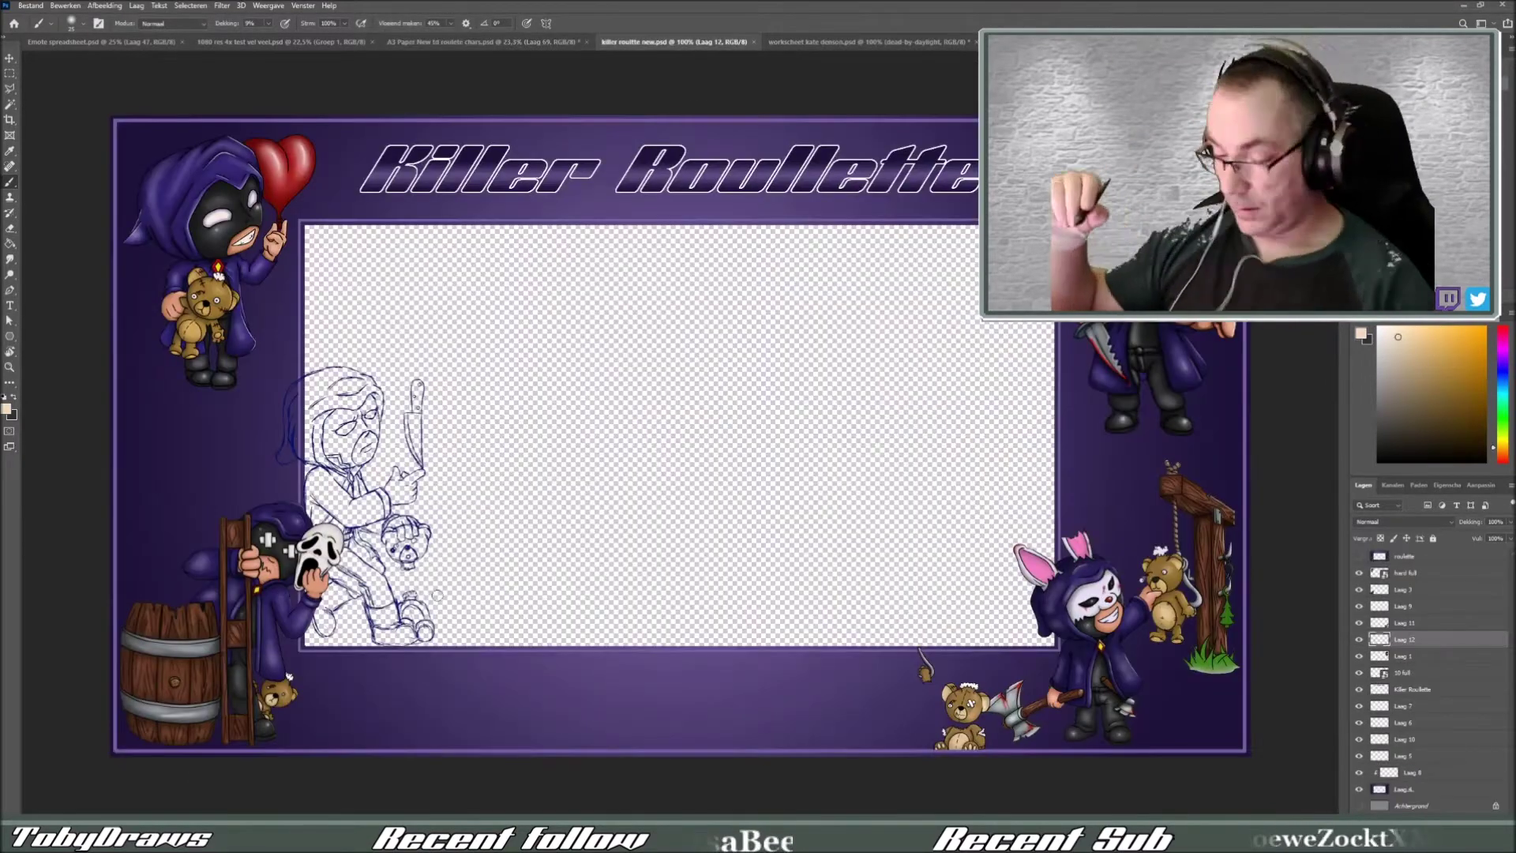
# - Add clipped colouring, shading and mask-detail layers to the knife character
pyautogui.hotkey('ctrl', 'alt', 'shift', 'n')
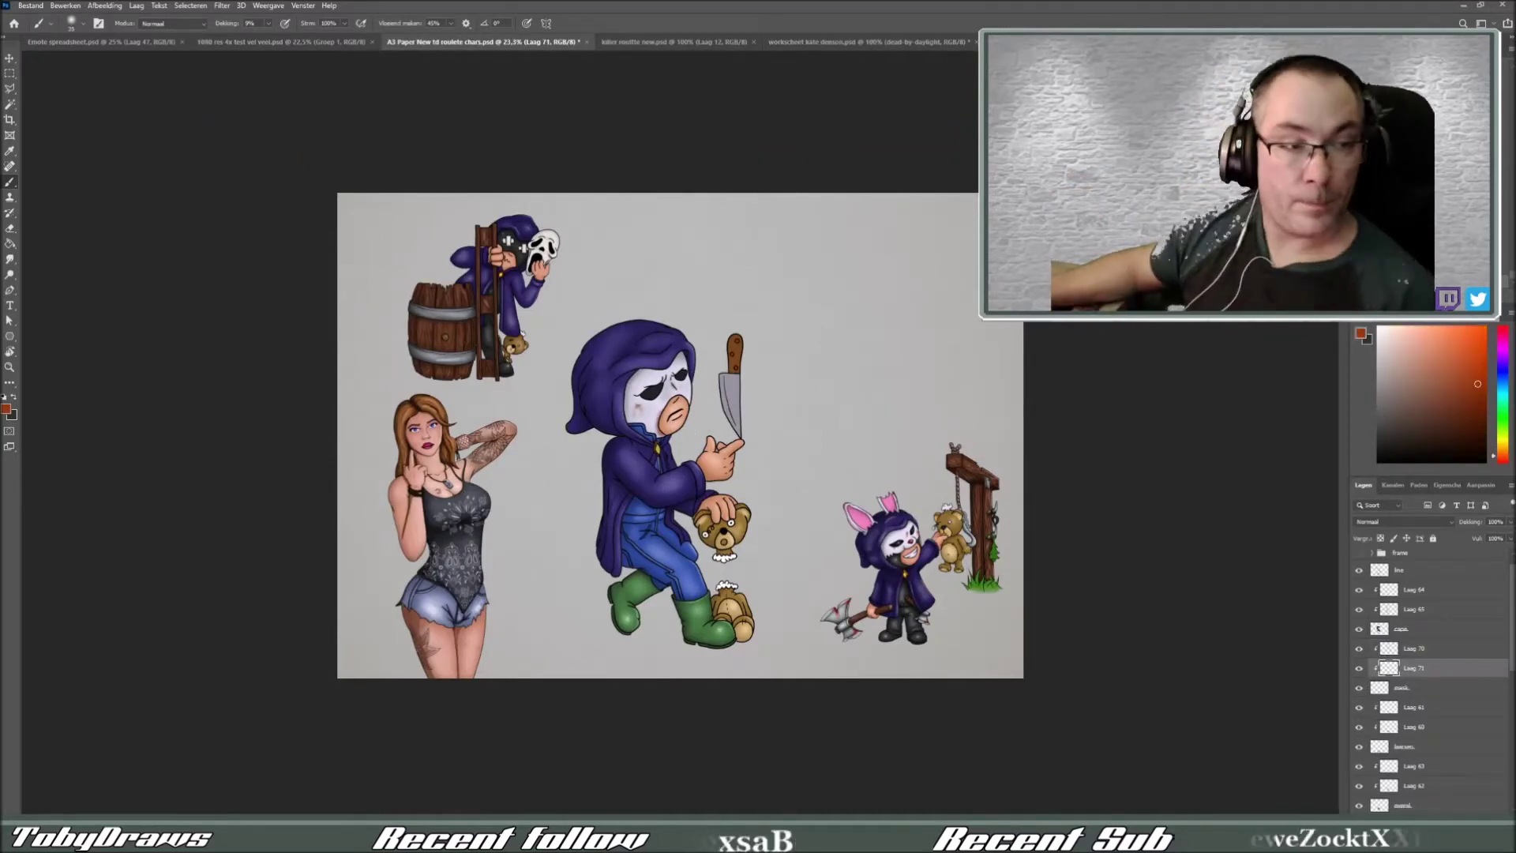
pyautogui.hotkey('ctrl', 'alt', 'shift', 'n')
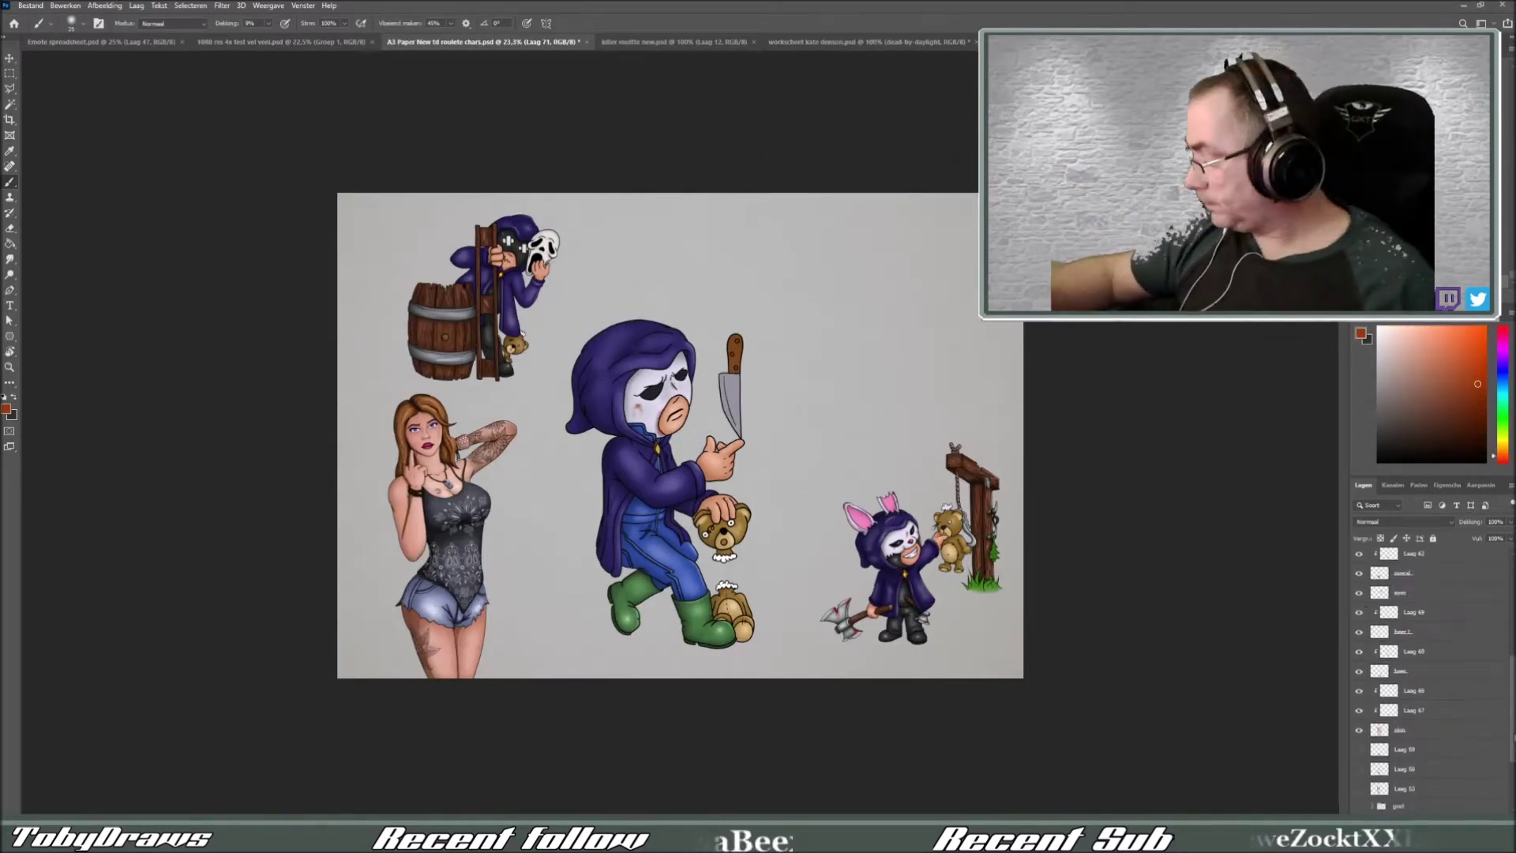
pyautogui.scroll(3, 678, 443)
pyautogui.hotkey('ctrl', 'alt', 'shift', 'n')
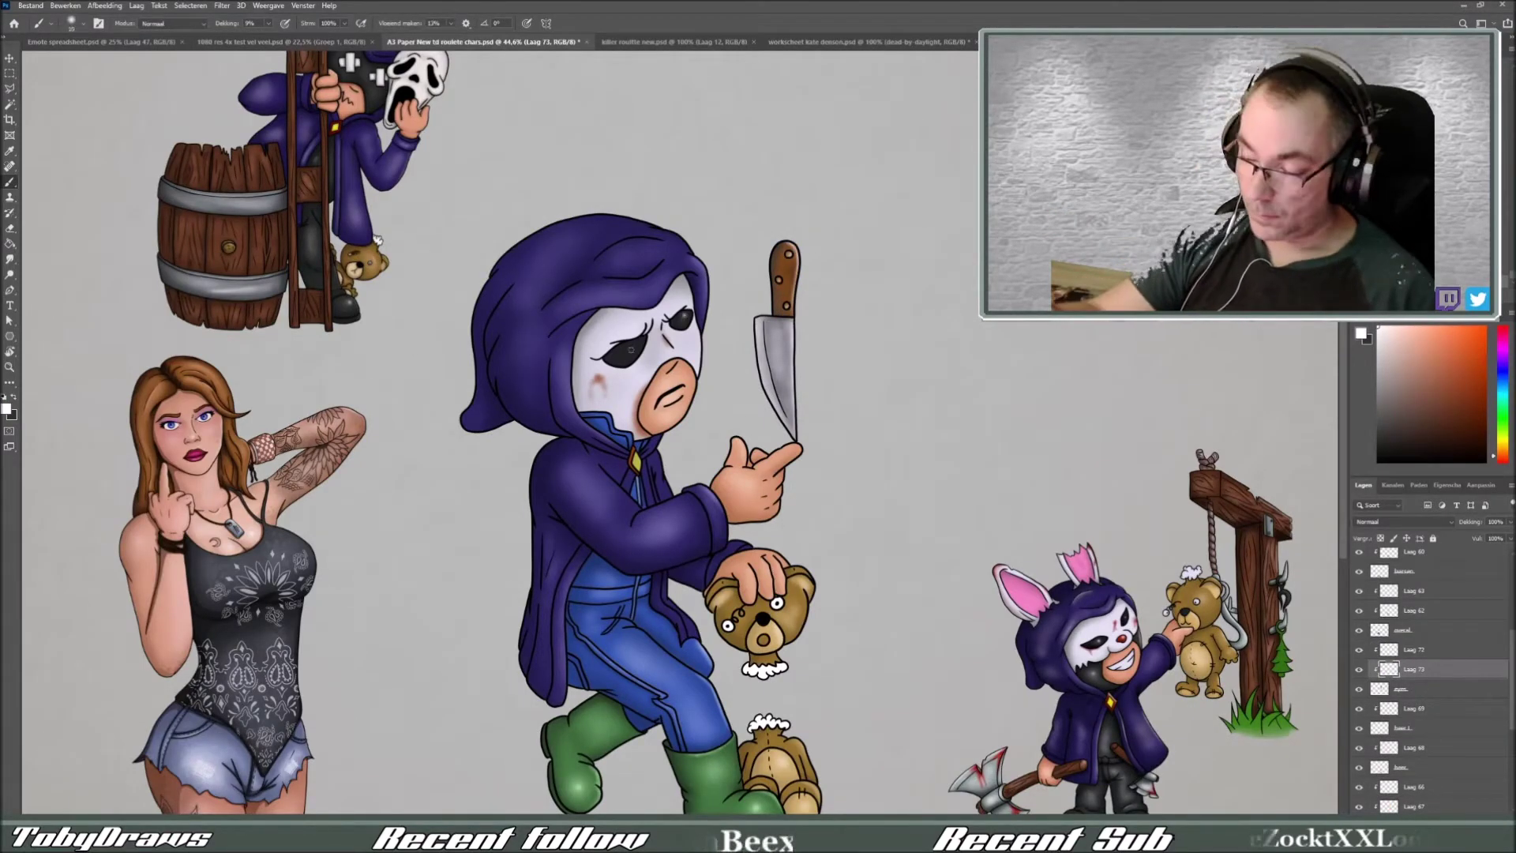
pyautogui.scroll(-3, 687, 316)
pyautogui.press('Return')
# - Stamp a merged copy of the knife character and copy it
pyautogui.hotkey('ctrl', 'j')
pyautogui.hotkey('ctrl', 'alt', 'shift', 'n')
pyautogui.hotkey('ctrl', 'alt', 'shift', 'n')
pyautogui.press('Return')
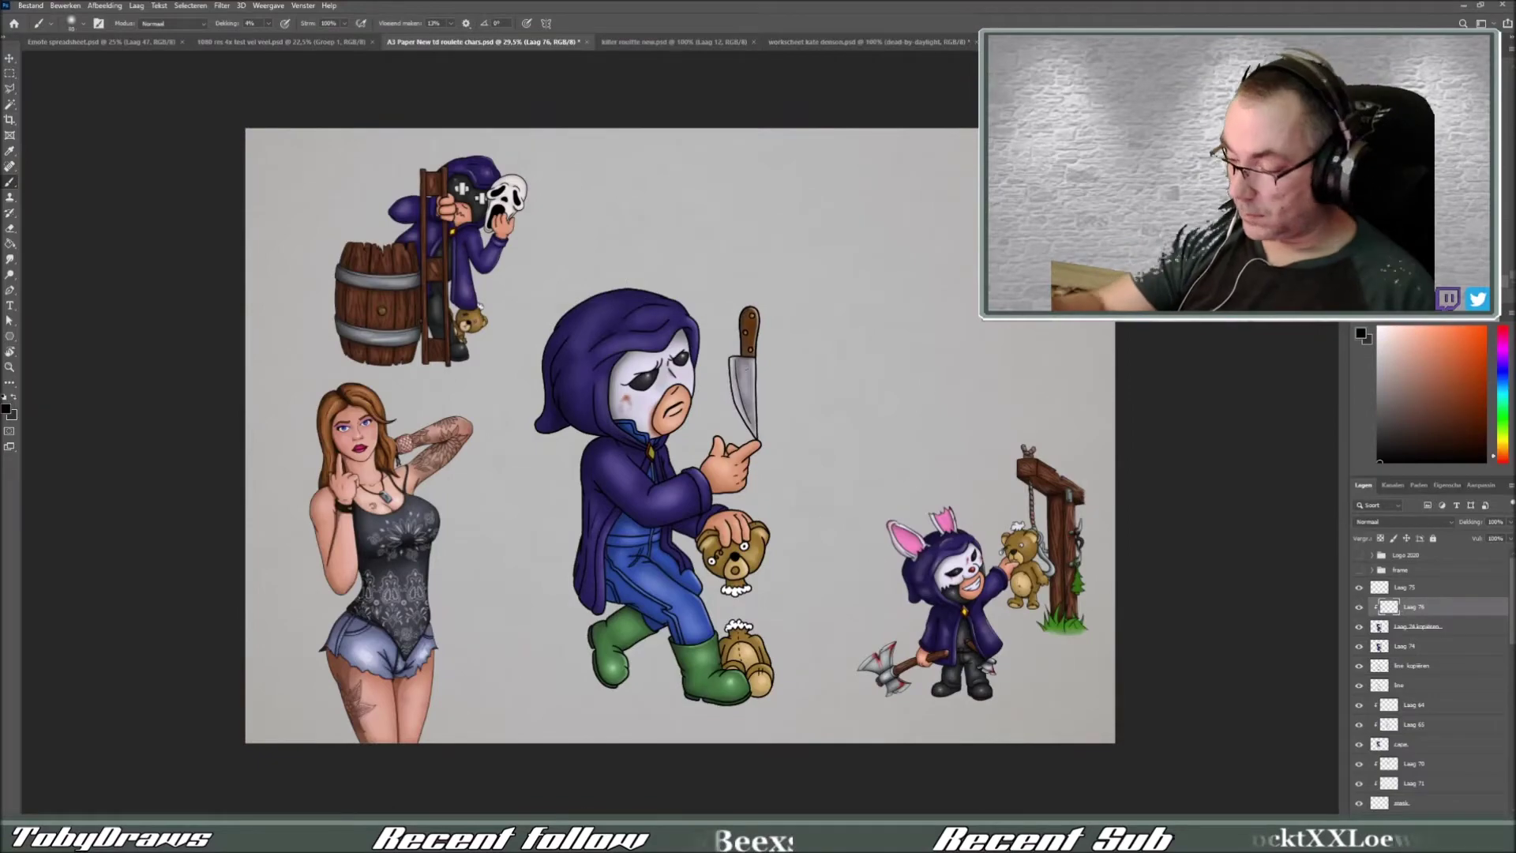
pyautogui.hotkey('ctrl', 'c')
# - Paste it into the Killer Roulette overlay and shrink it to the frame's left side
pyautogui.hotkey('ctrl', 'Tab')
pyautogui.hotkey('ctrl', 'v')
pyautogui.hotkey('ctrl', 't')
pyautogui.moveTo(442, 323); pyautogui.dragTo(272, 367)
pyautogui.press('Return')
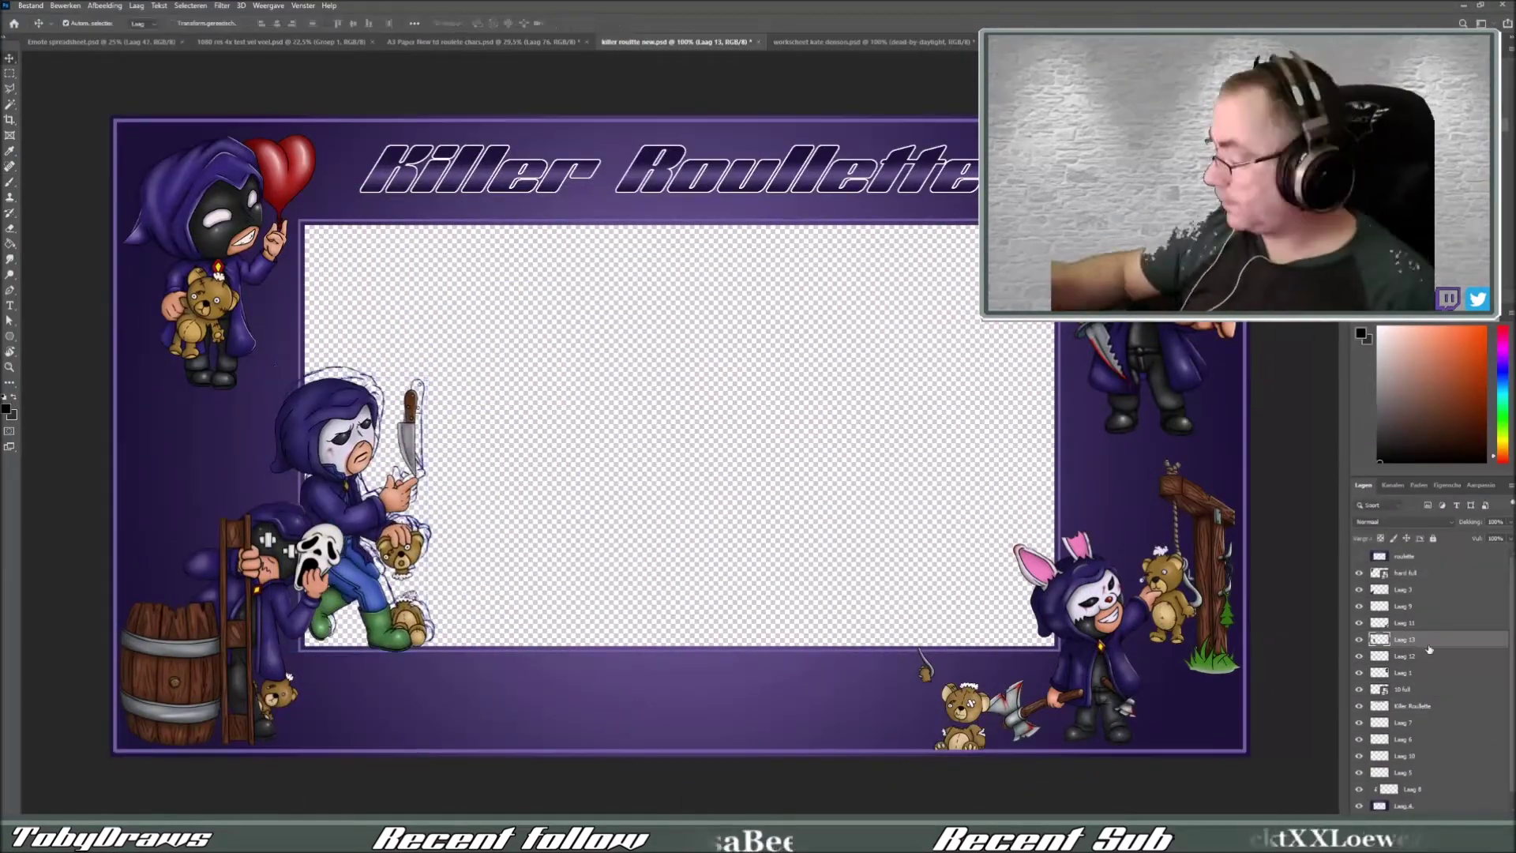
# - Nudge the ghostface ladder group left and paste the small knife character onto the sheet
pyautogui.moveTo(348, 523); pyautogui.dragTo(338, 523)
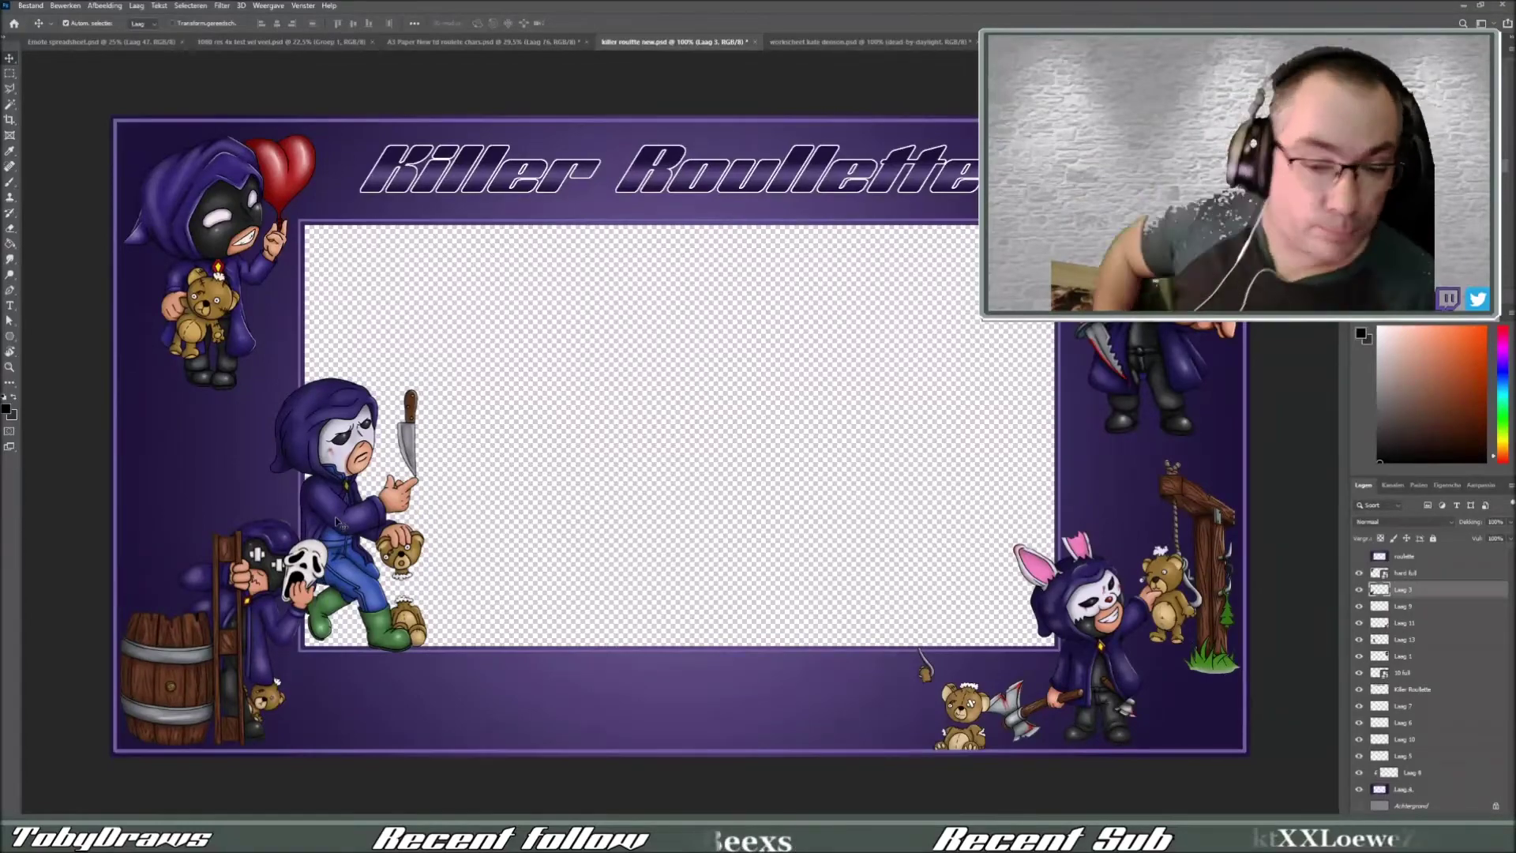
pyautogui.hotkey('ctrl', 'shift', 'Tab')
pyautogui.hotkey('ctrl', 'v')
pyautogui.press('Return')
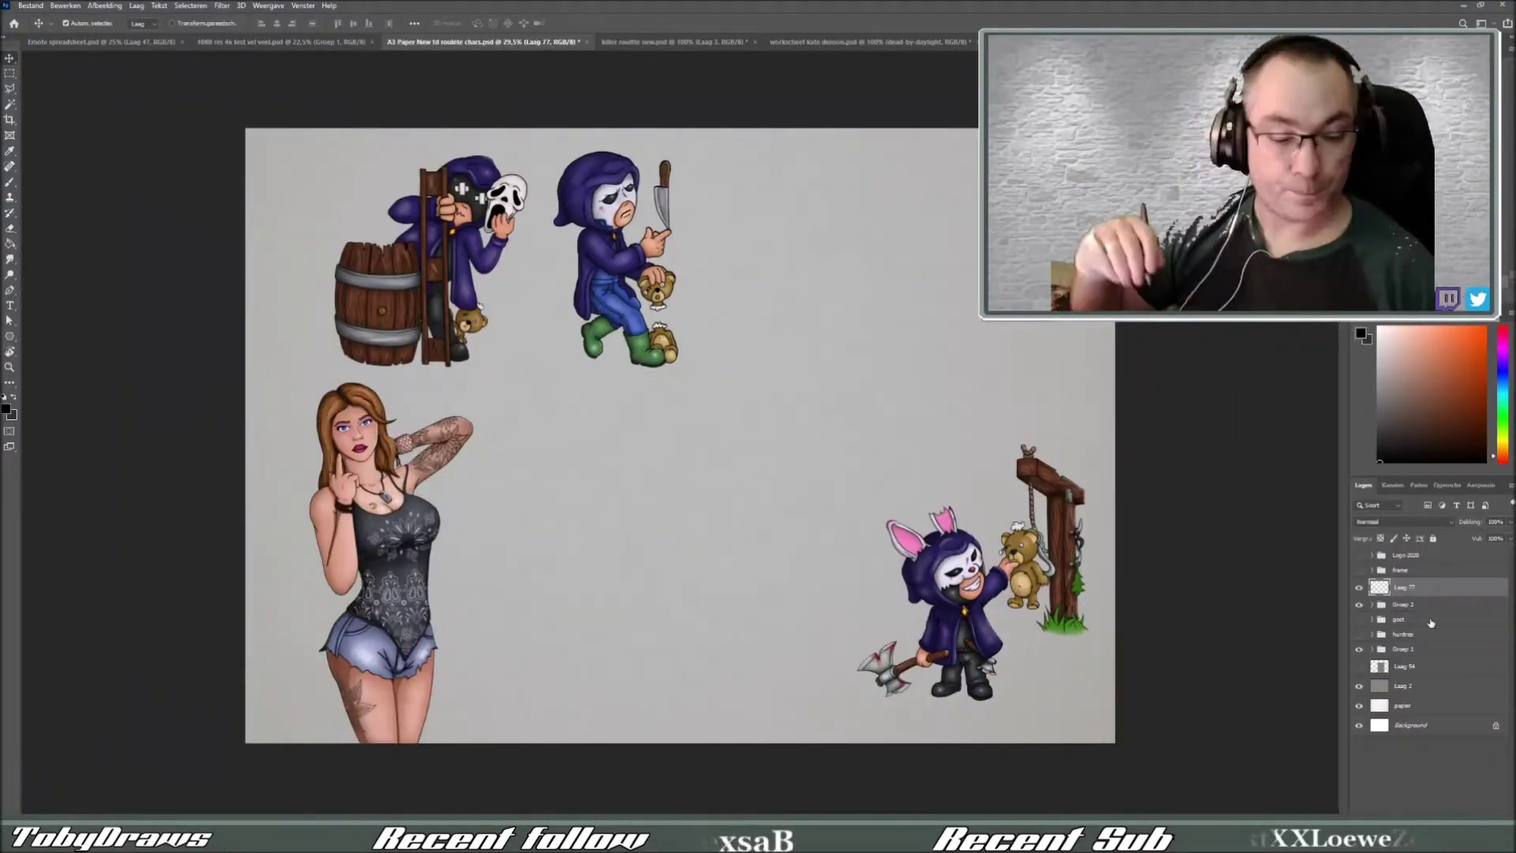
pyautogui.hotkey('ctrl', 'Tab')
pyautogui.hotkey('ctrl', 'Tab')
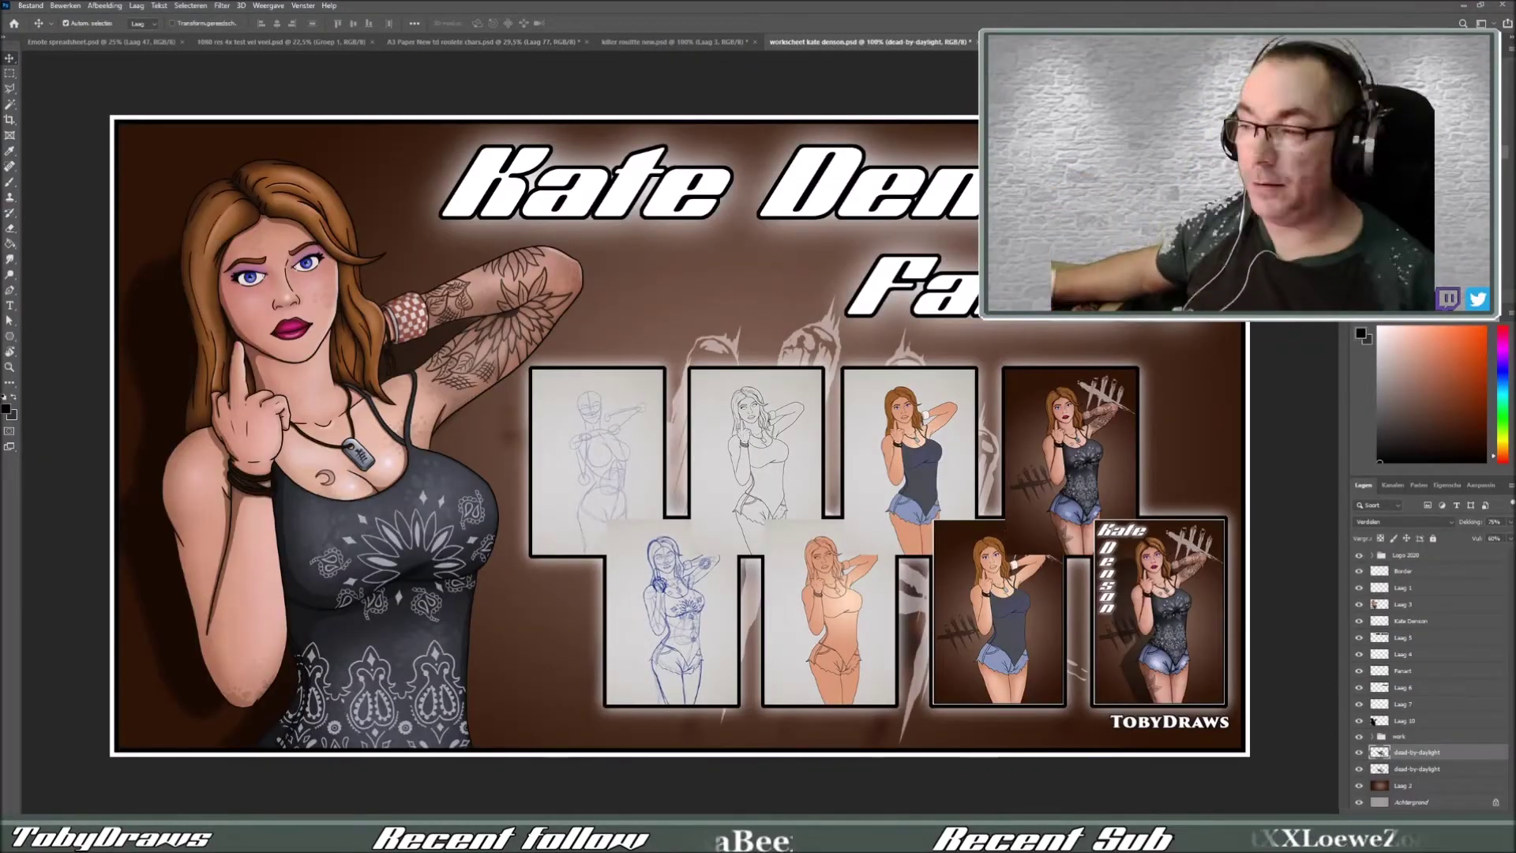
pyautogui.hotkey('ctrl', 'Tab')
pyautogui.hotkey('ctrl', 'Tab')
pyautogui.hotkey('ctrl', 'Tab')
# - Select the Brush with blue and compare the overlay against the character sheet
pyautogui.click(30, 5)
pyautogui.press('Escape')
pyautogui.press('b')
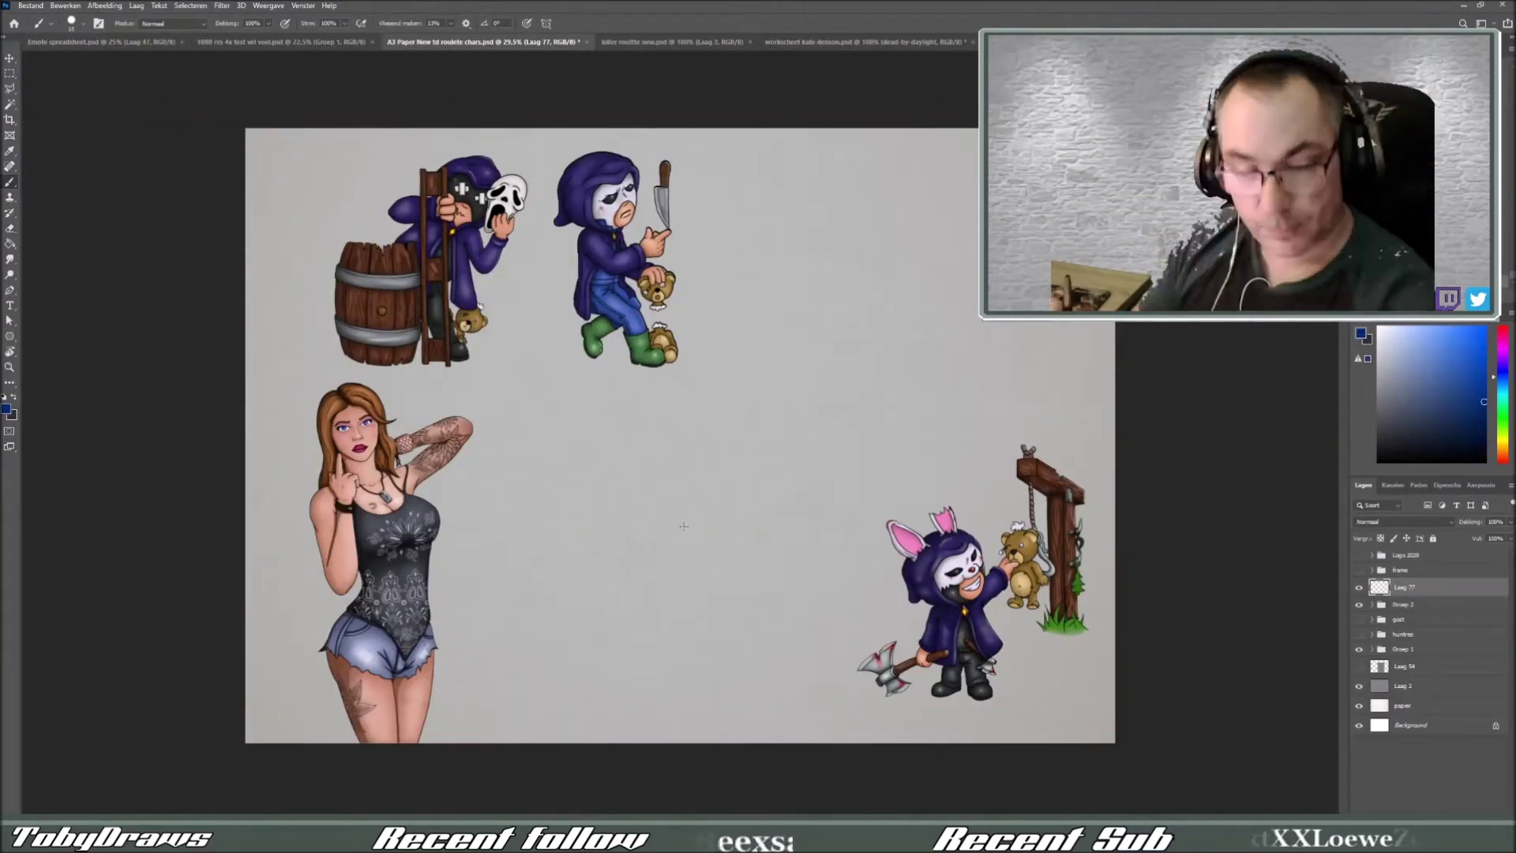
pyautogui.hotkey('ctrl', 'Tab')
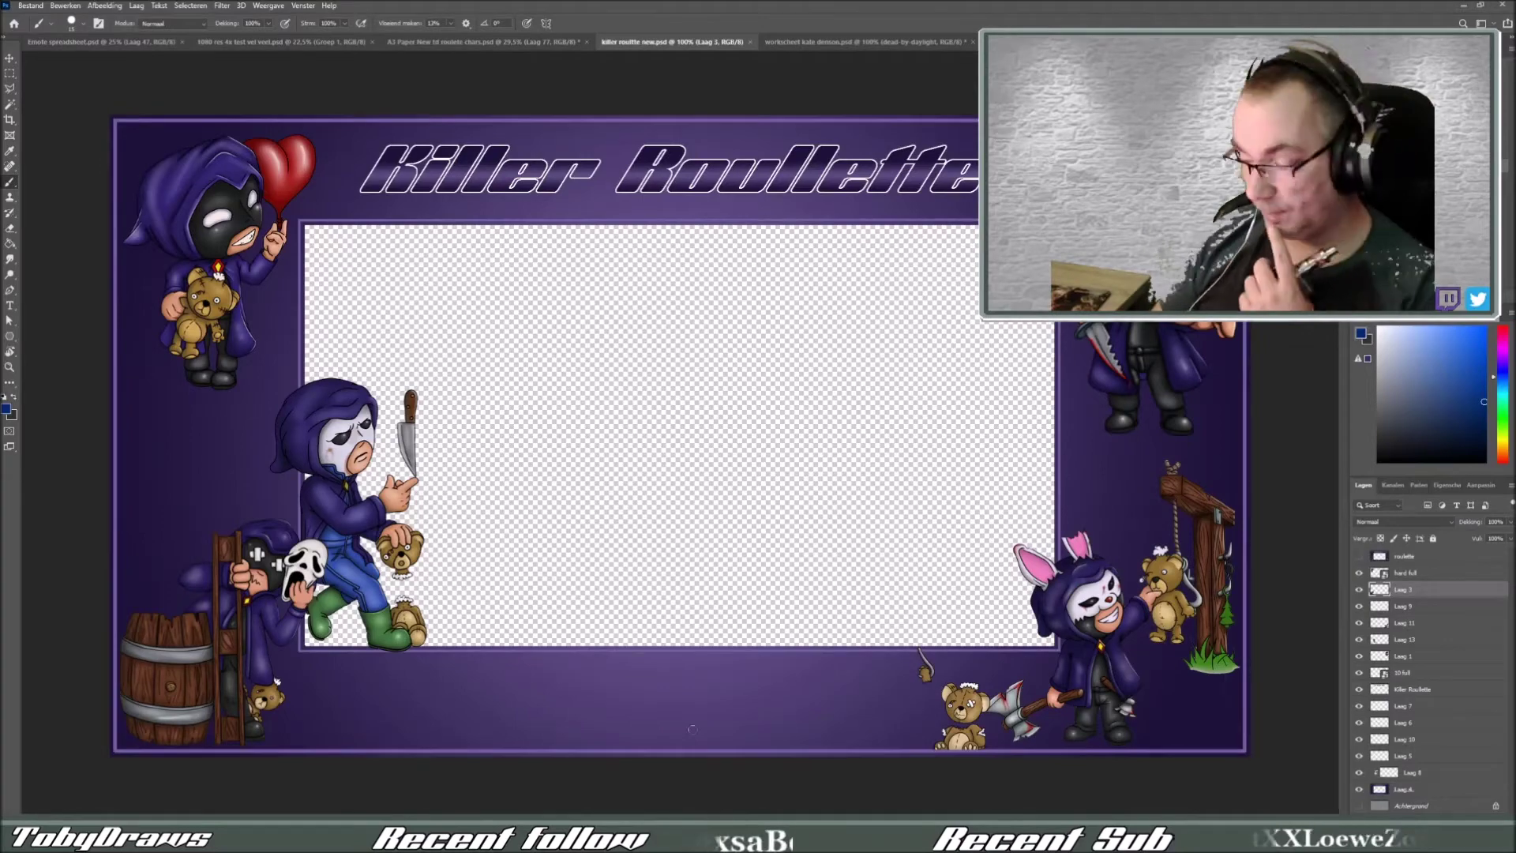
pyautogui.hotkey('ctrl', 'shift', 'Tab')
pyautogui.scroll(3, 735, 716)
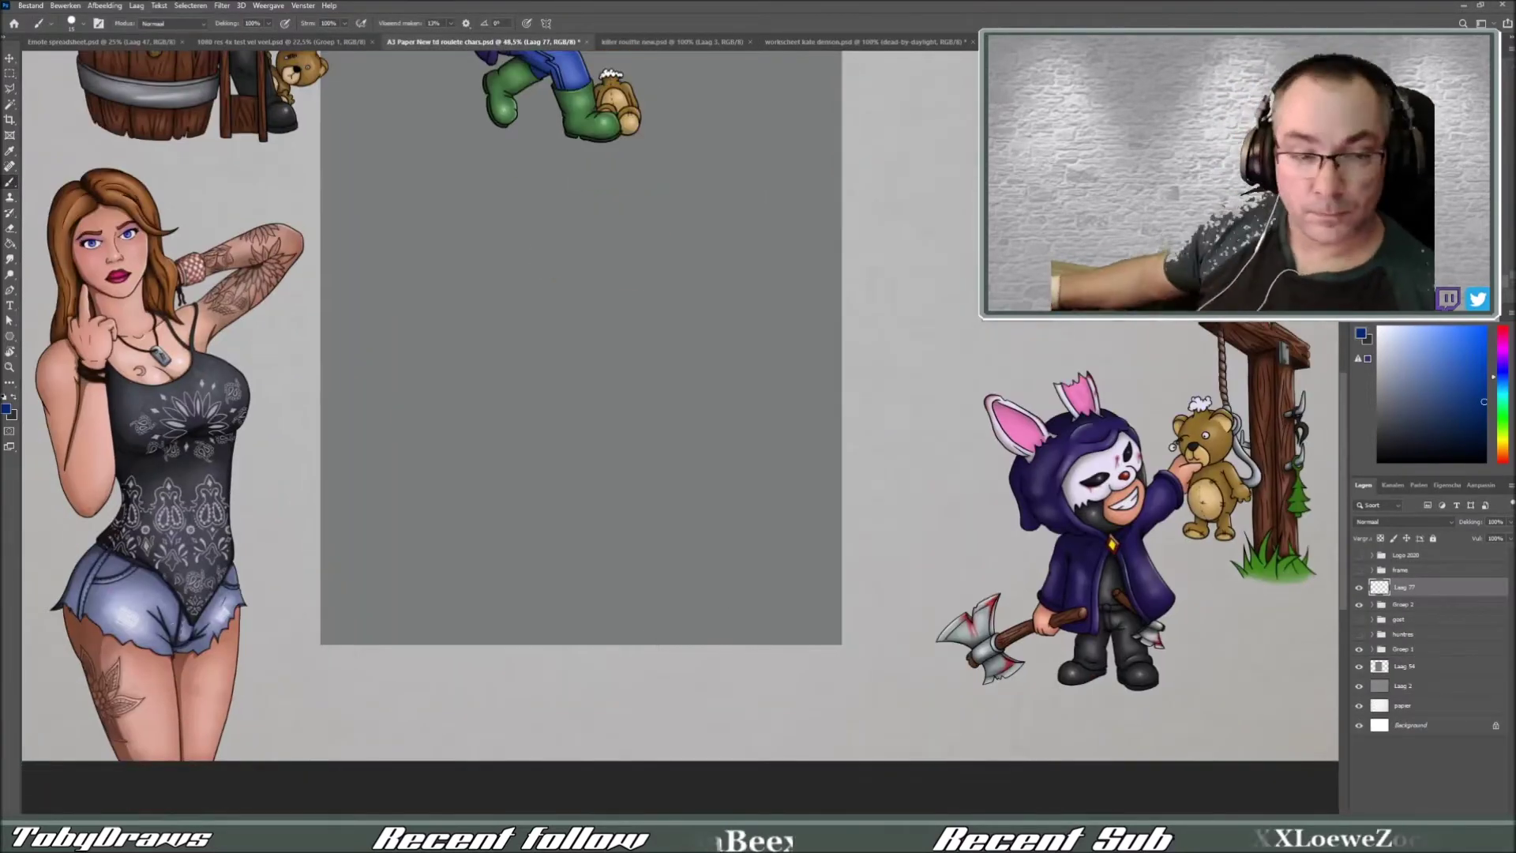
# - Sketch the first blue lines, duplicate the claw arm and rotate it to point right
pyautogui.moveTo(572, 652); pyautogui.dragTo(605, 607)
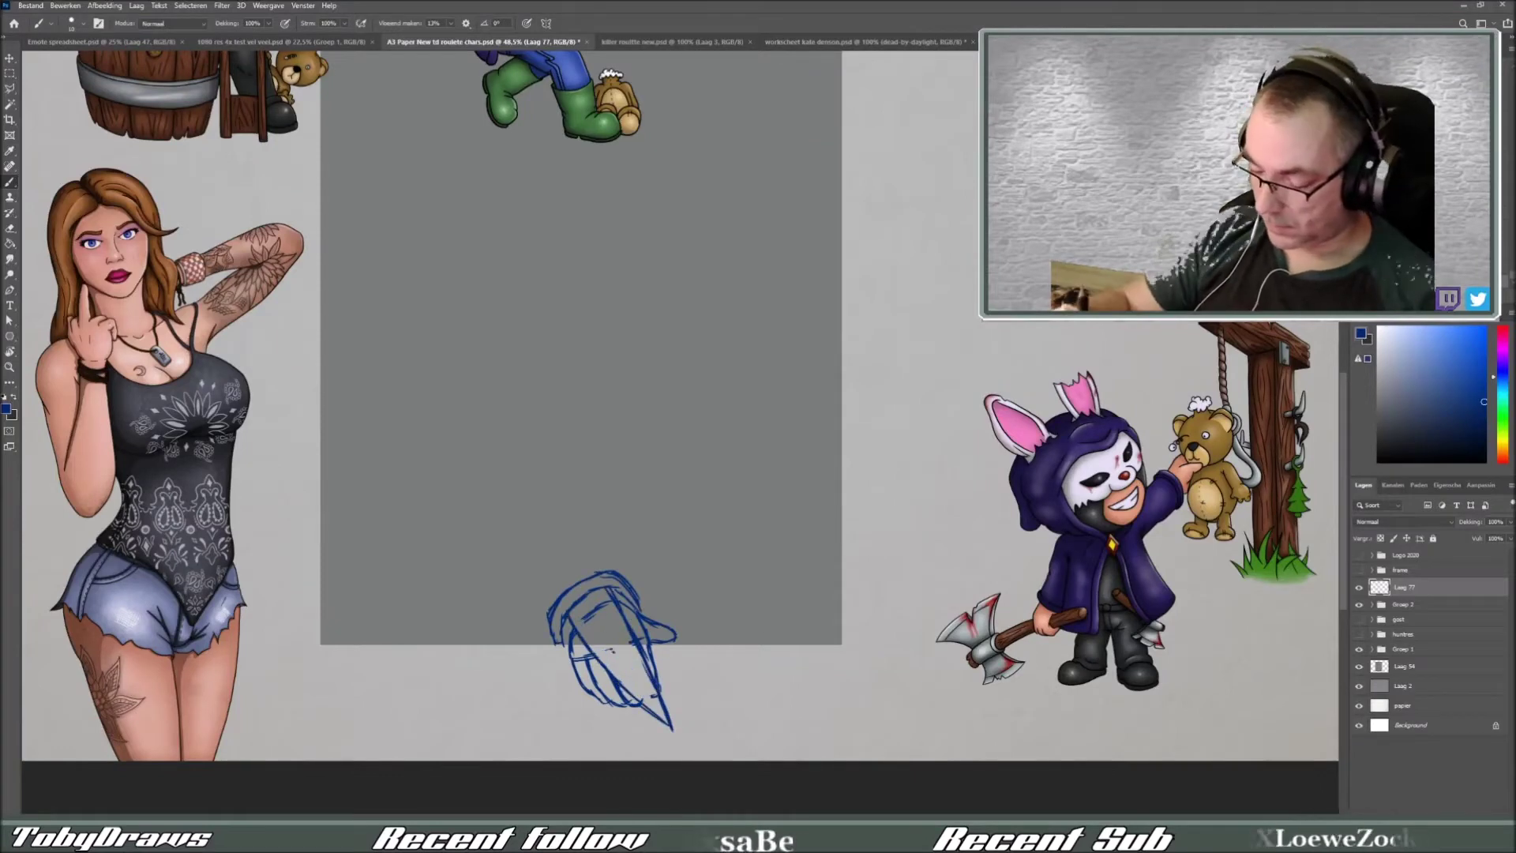
pyautogui.hotkey('ctrl', 'j')
pyautogui.click(65, 6)
pyautogui.click(288, 322)
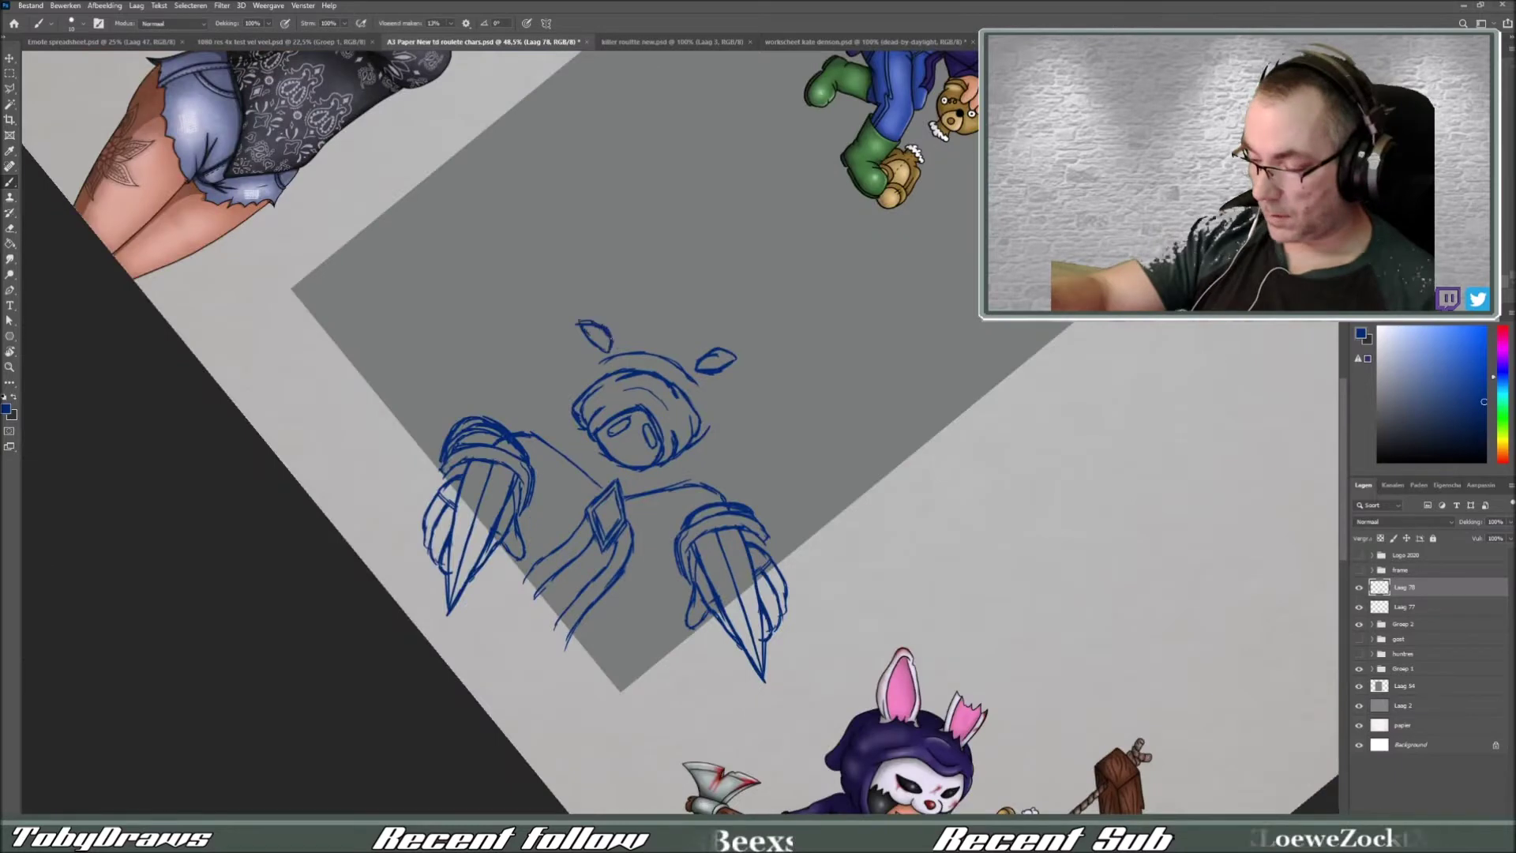
pyautogui.hotkey('ctrl', 'z')
pyautogui.moveTo(586, 321); pyautogui.dragTo(608, 351)
# - Reset the canvas rotation upright and glance at the Killer Roulette overlay
pyautogui.moveTo(572, 451); pyautogui.dragTo(695, 472)
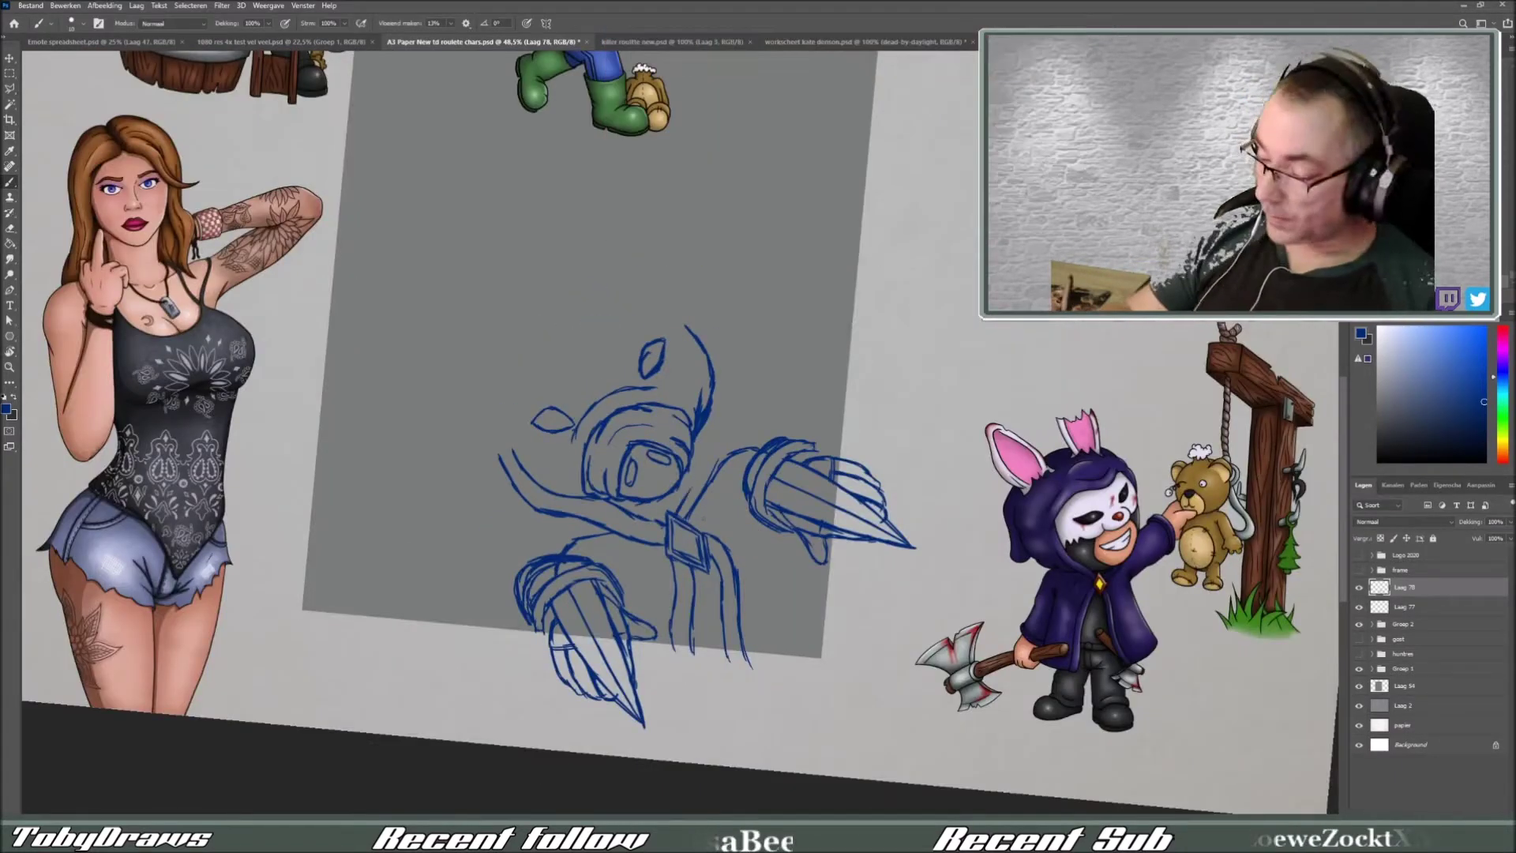
pyautogui.press('Escape')
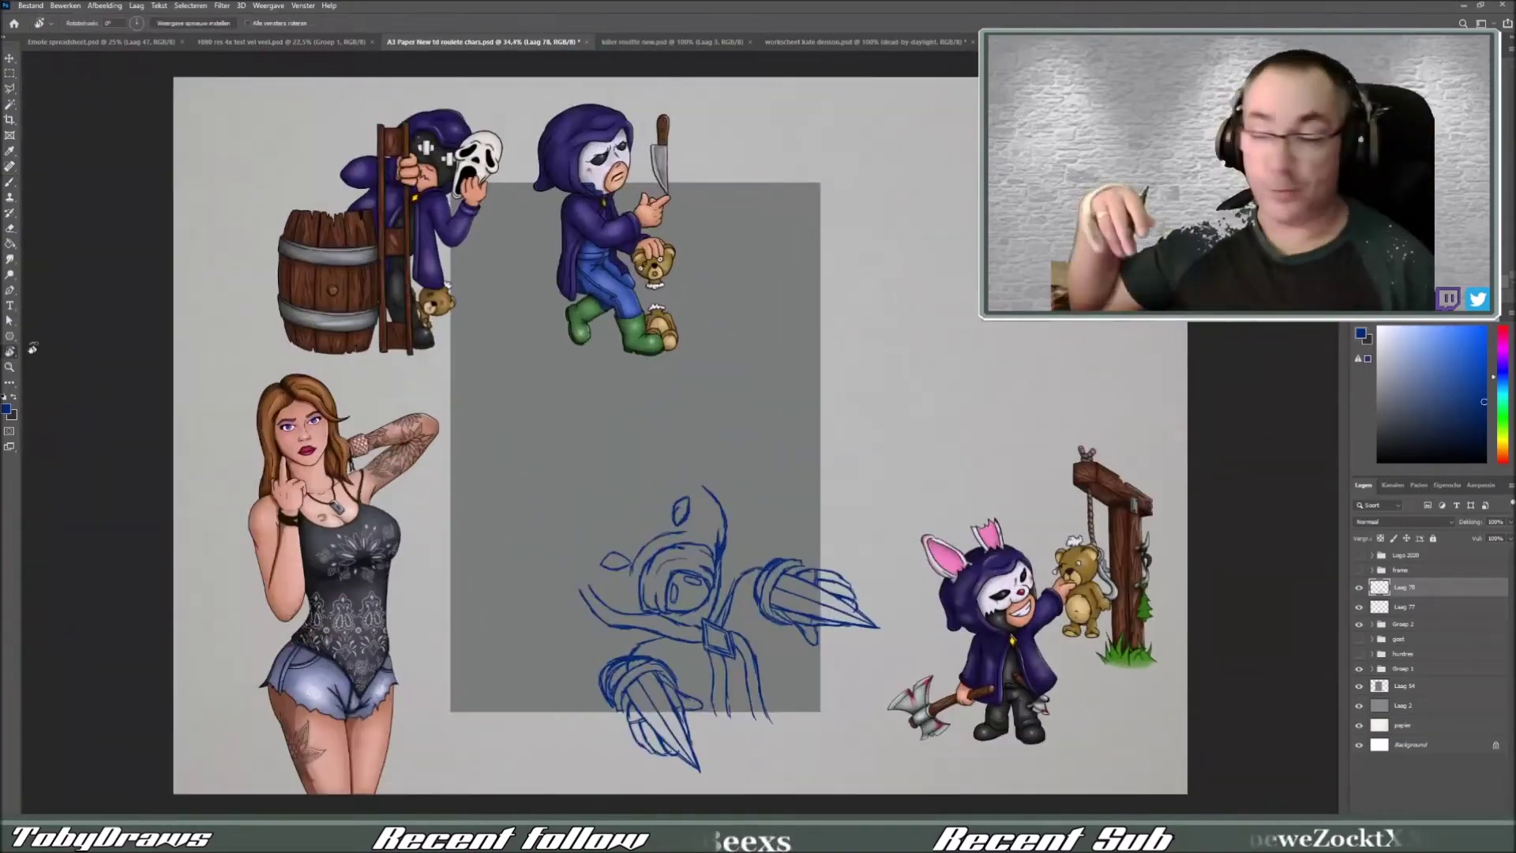
pyautogui.hotkey('ctrl', 'Tab')
pyautogui.hotkey('ctrl', '+')
pyautogui.click(477, 45)
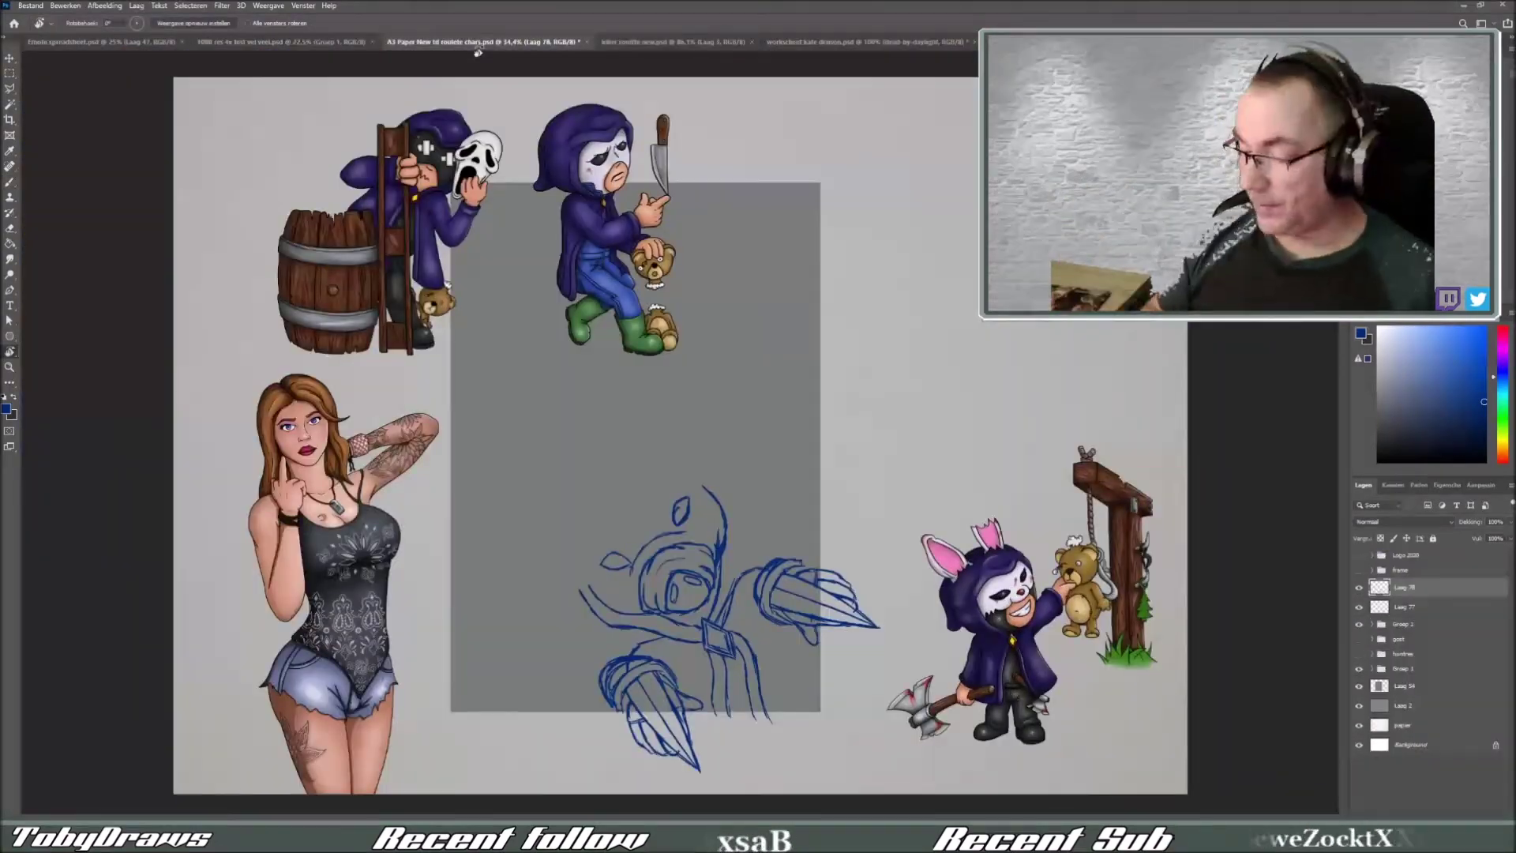
pyautogui.press('b')
# - Sketch the hood outline, then move the knife character group above the sketch for enlarging
pyautogui.moveTo(592, 545); pyautogui.dragTo(584, 601)
pyautogui.moveTo(723, 545); pyautogui.dragTo(731, 624)
pyautogui.moveTo(600, 580)
pyautogui.mouseDown()
pyautogui.moveTo(564, 624)
pyautogui.moveTo(671, 470)
pyautogui.mouseUp()
pyautogui.moveTo(624, 521)
pyautogui.mouseDown()
pyautogui.moveTo(691, 470)
pyautogui.moveTo(541, 631)
pyautogui.moveTo(640, 474)
pyautogui.mouseUp()
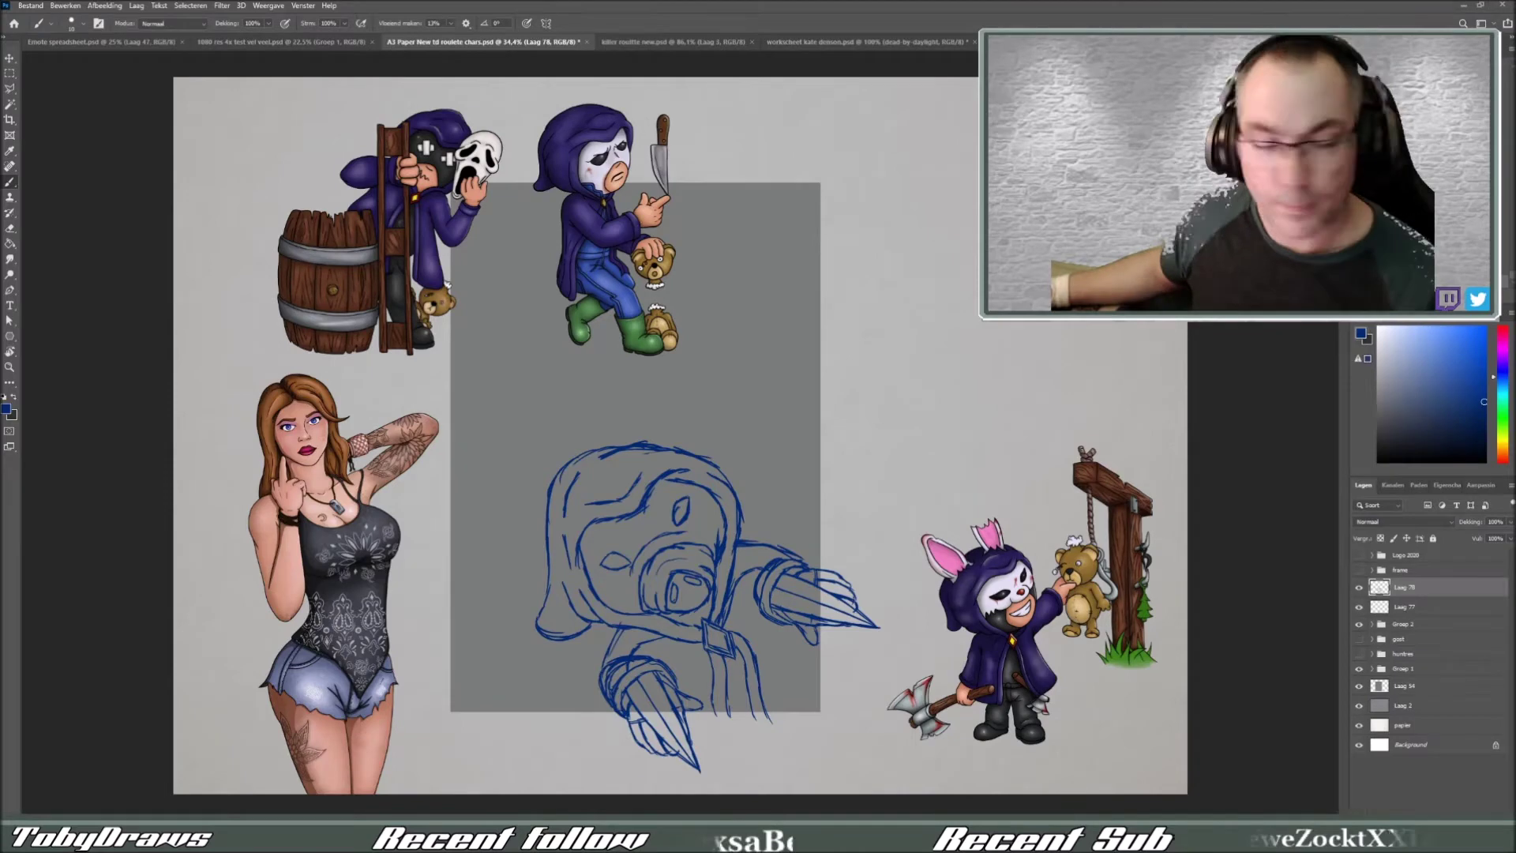
pyautogui.moveTo(1402, 624); pyautogui.dragTo(1402, 581)
pyautogui.hotkey('ctrl', 't')
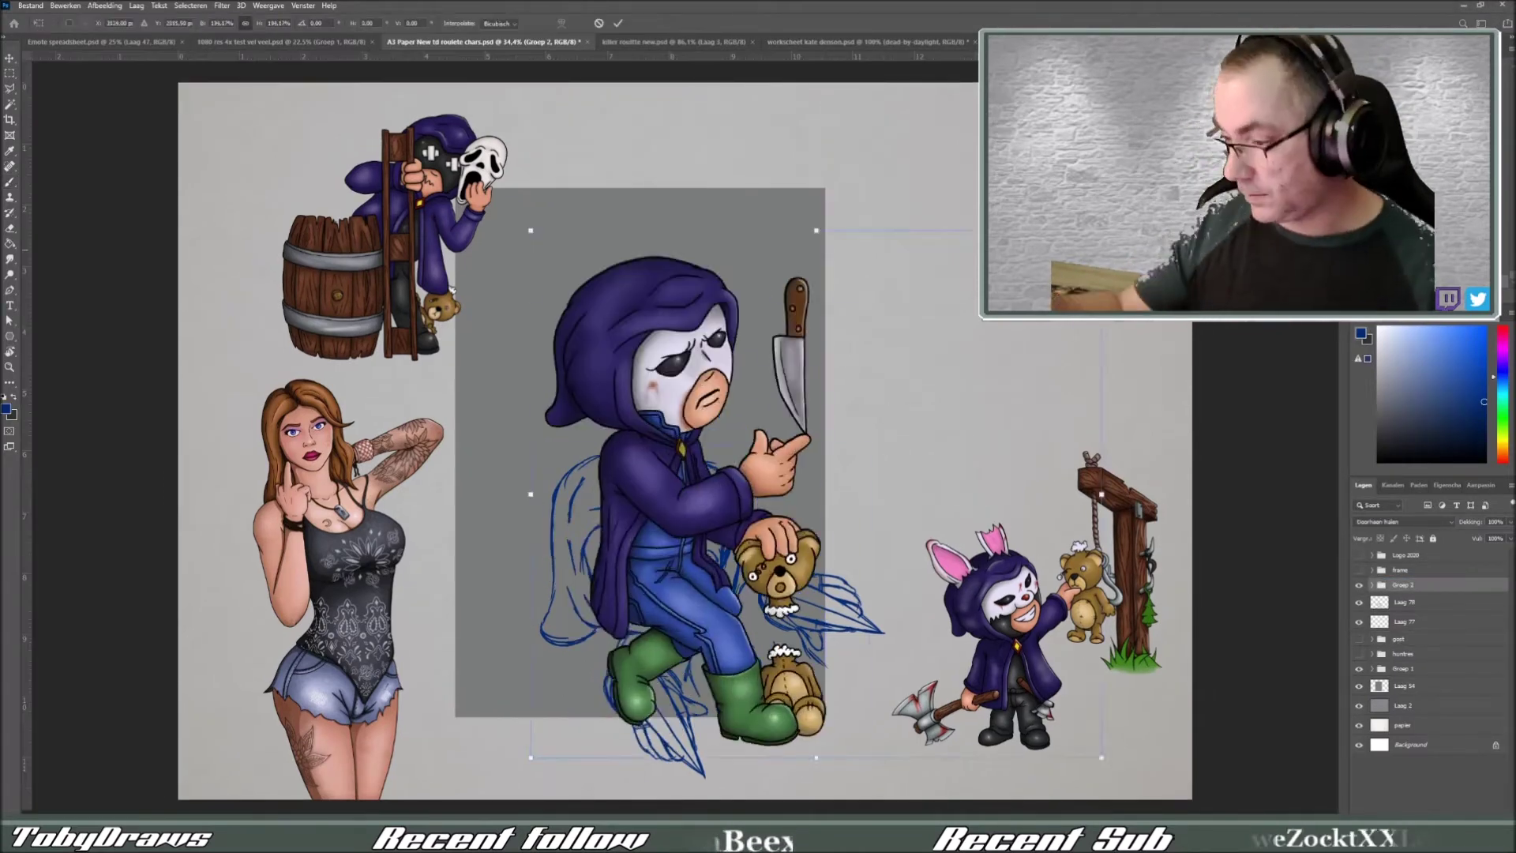
# - Confirm the enlarged knife character and paint its trousers dark teal
pyautogui.press('Return')
pyautogui.click(1422, 735)
pyautogui.press('b')
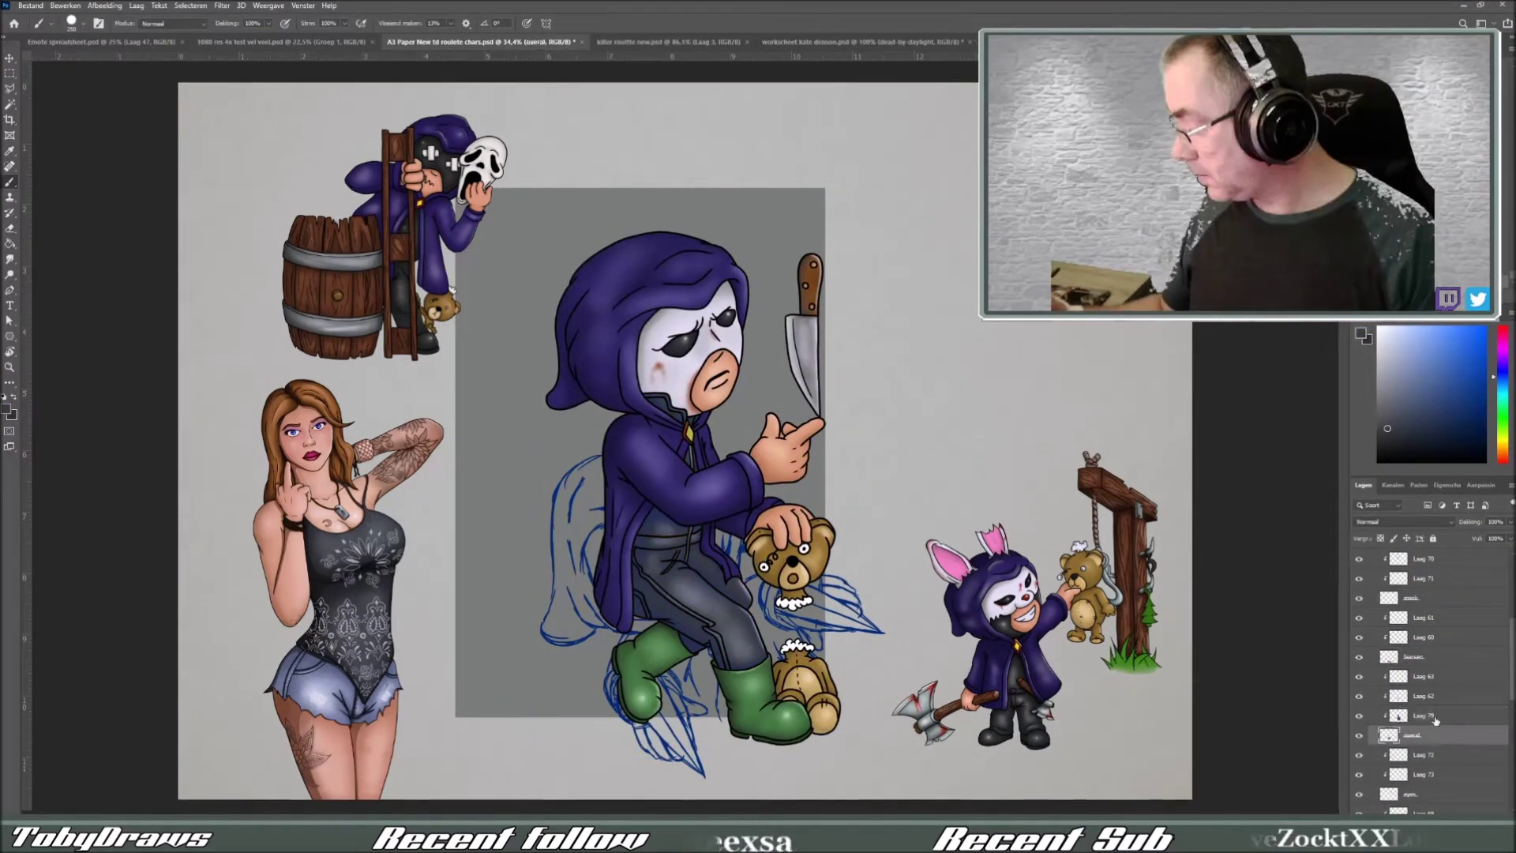
pyautogui.click(1422, 696)
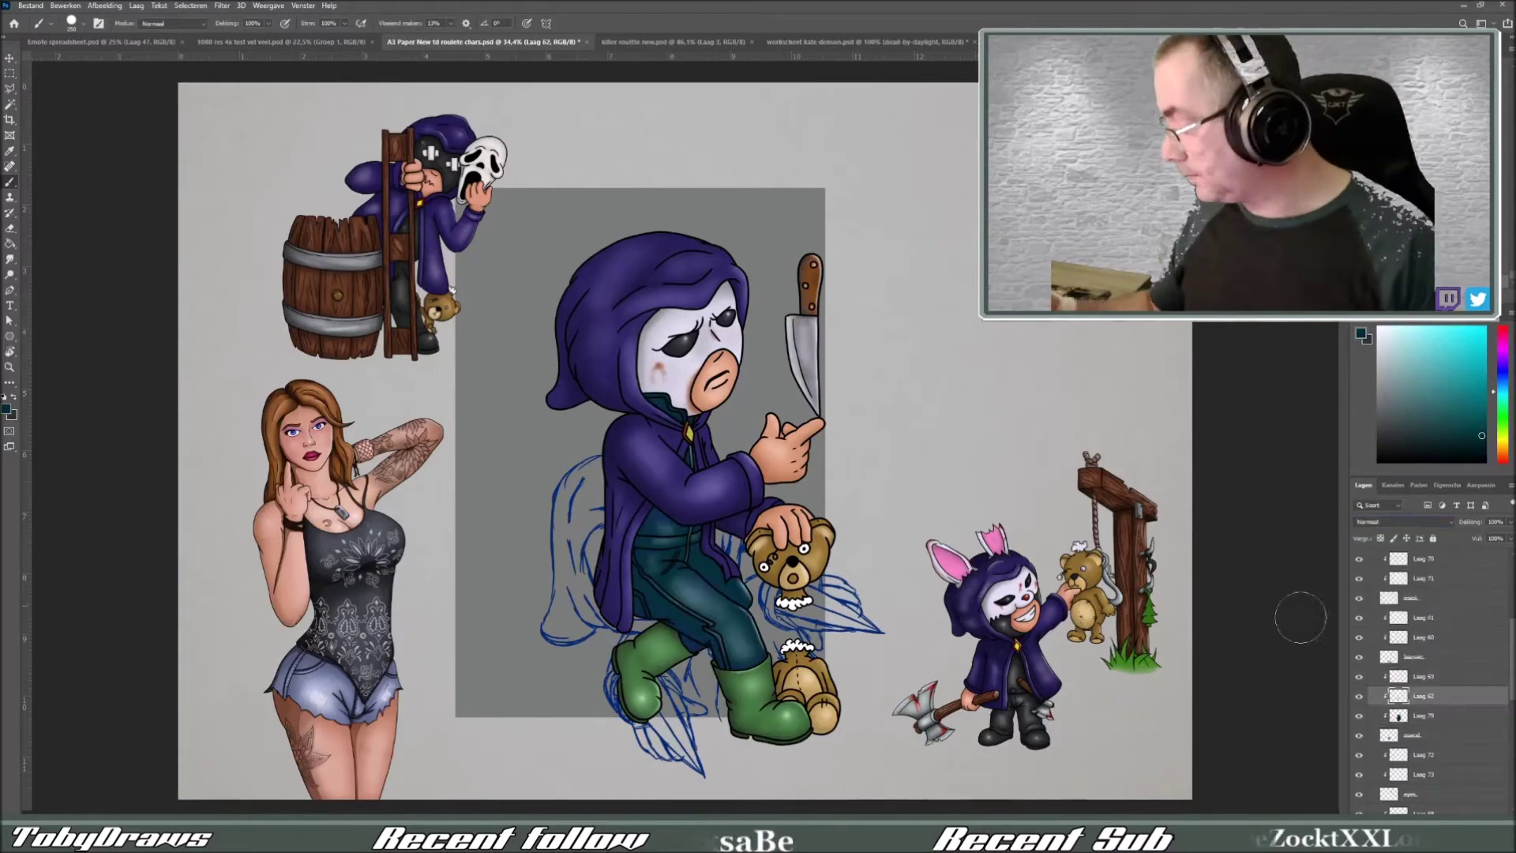
pyautogui.scroll(1, 903, 575)
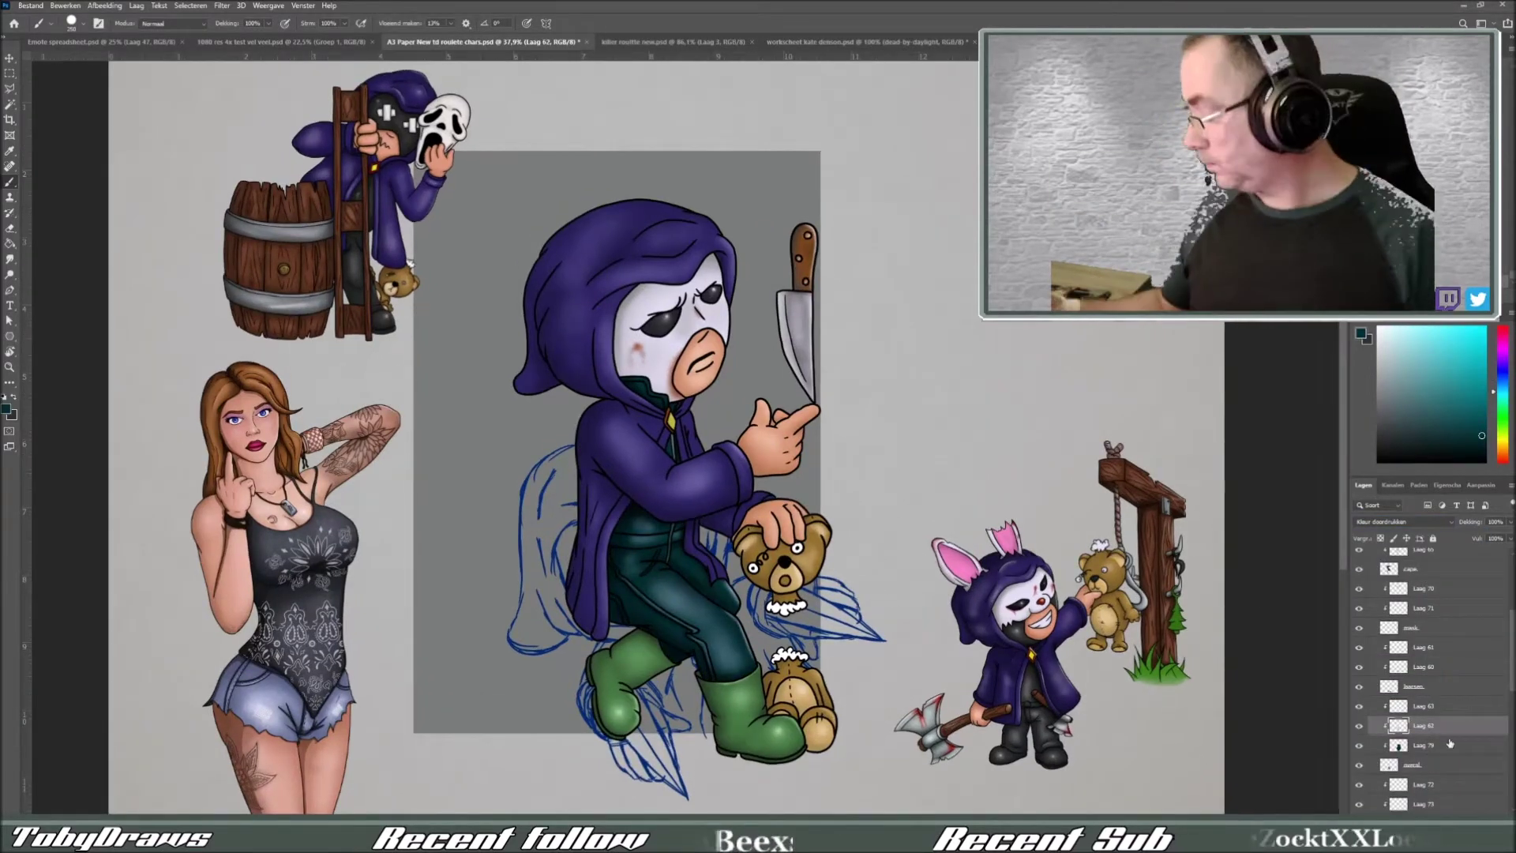
# - Select the updated knife character and paste it into the Killer Roulette overlay frame
pyautogui.press('w')
pyautogui.click(390, 229)
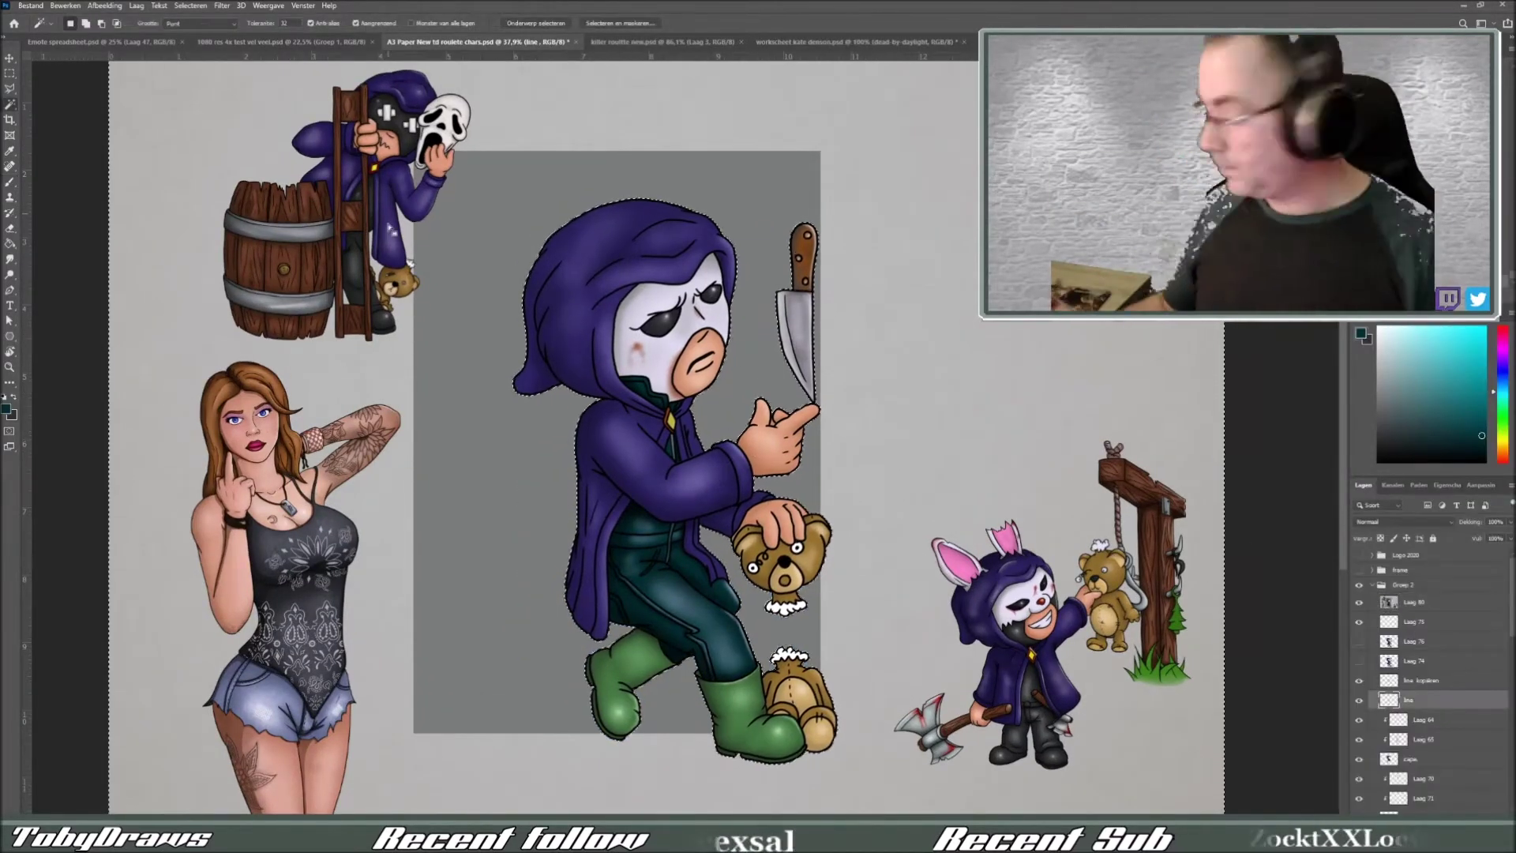
pyautogui.hotkey('ctrl', 'Tab')
pyautogui.rightClick(1450, 654)
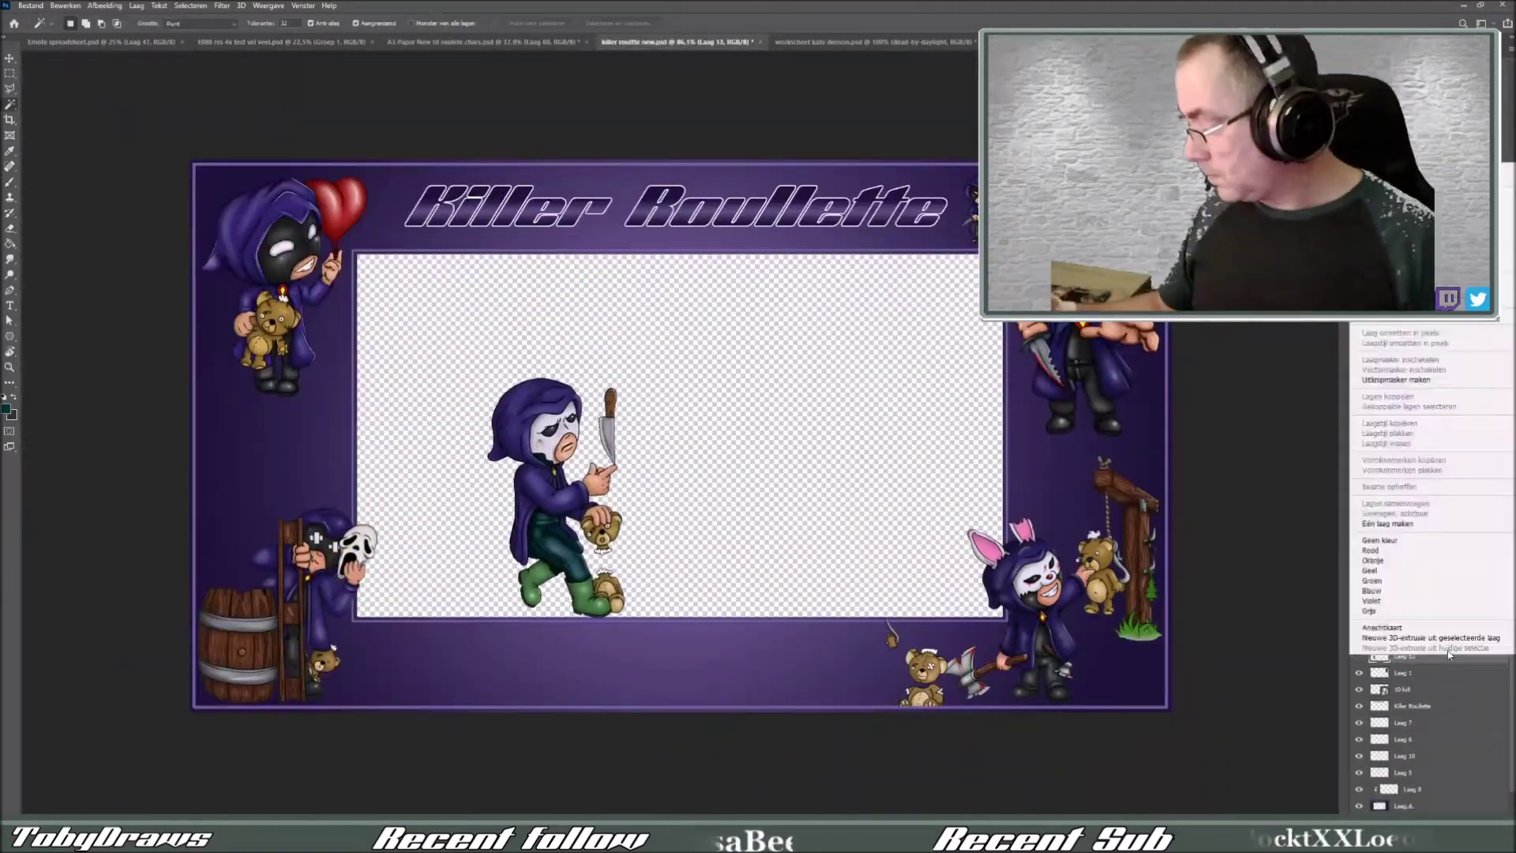
pyautogui.press('Escape')
pyautogui.hotkey('ctrl', 'v')
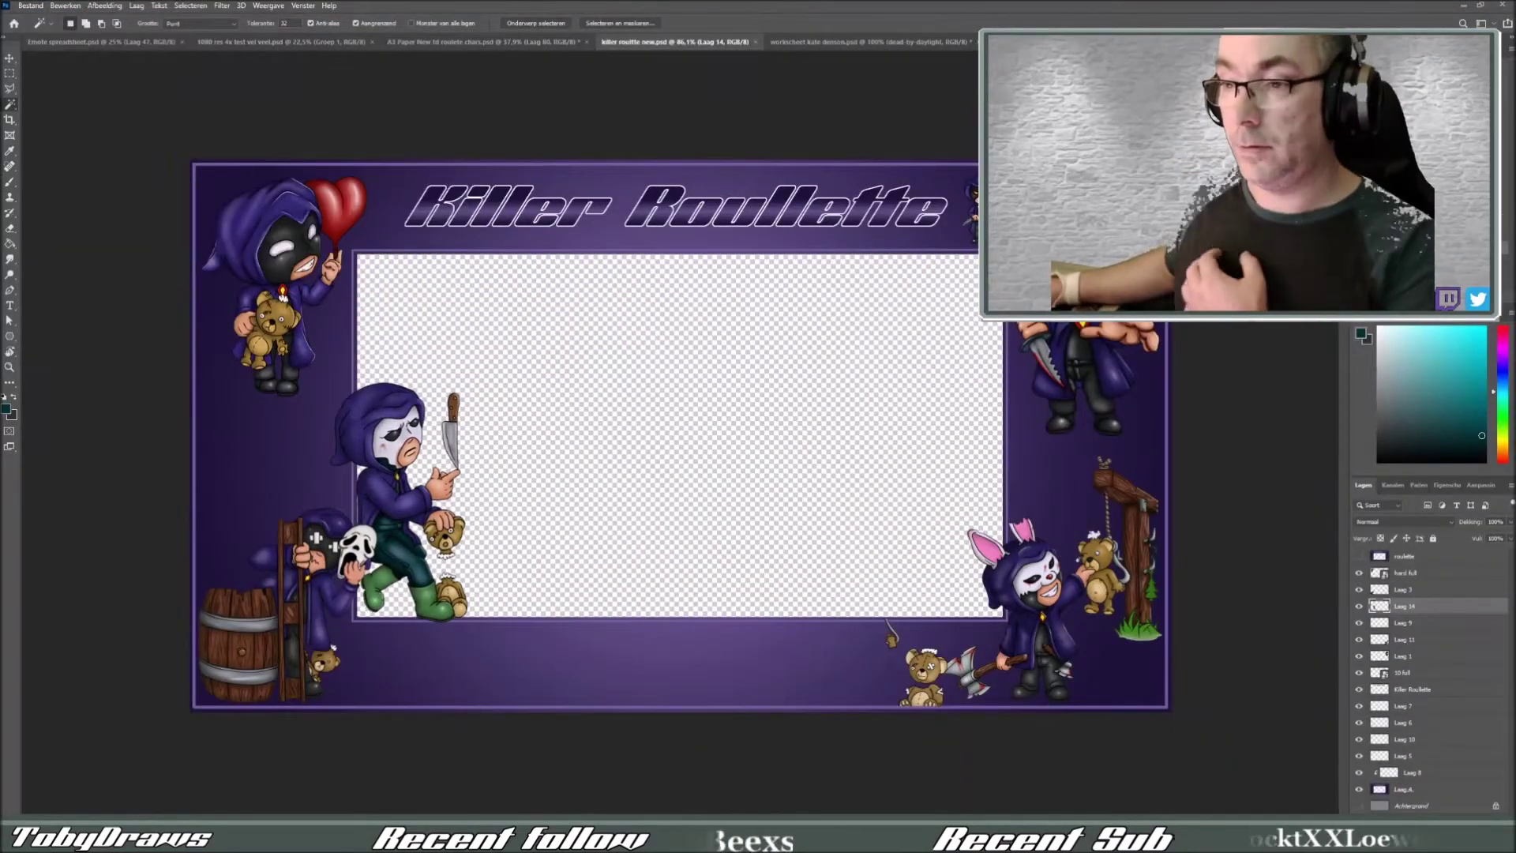
# - On the sheet, move the bunny and gallows art up-left and place the knife character beside the gallows
pyautogui.hotkey('ctrl', 'shift', 'Tab')
pyautogui.hotkey('ctrl', 't')
pyautogui.moveTo(1082, 605)
pyautogui.mouseDown()
pyautogui.moveTo(703, 313)
pyautogui.moveTo(884, 261)
pyautogui.mouseUp()
pyautogui.press('Return')
pyautogui.moveTo(963, 340); pyautogui.dragTo(908, 316)
pyautogui.scroll(3, 900, 625)
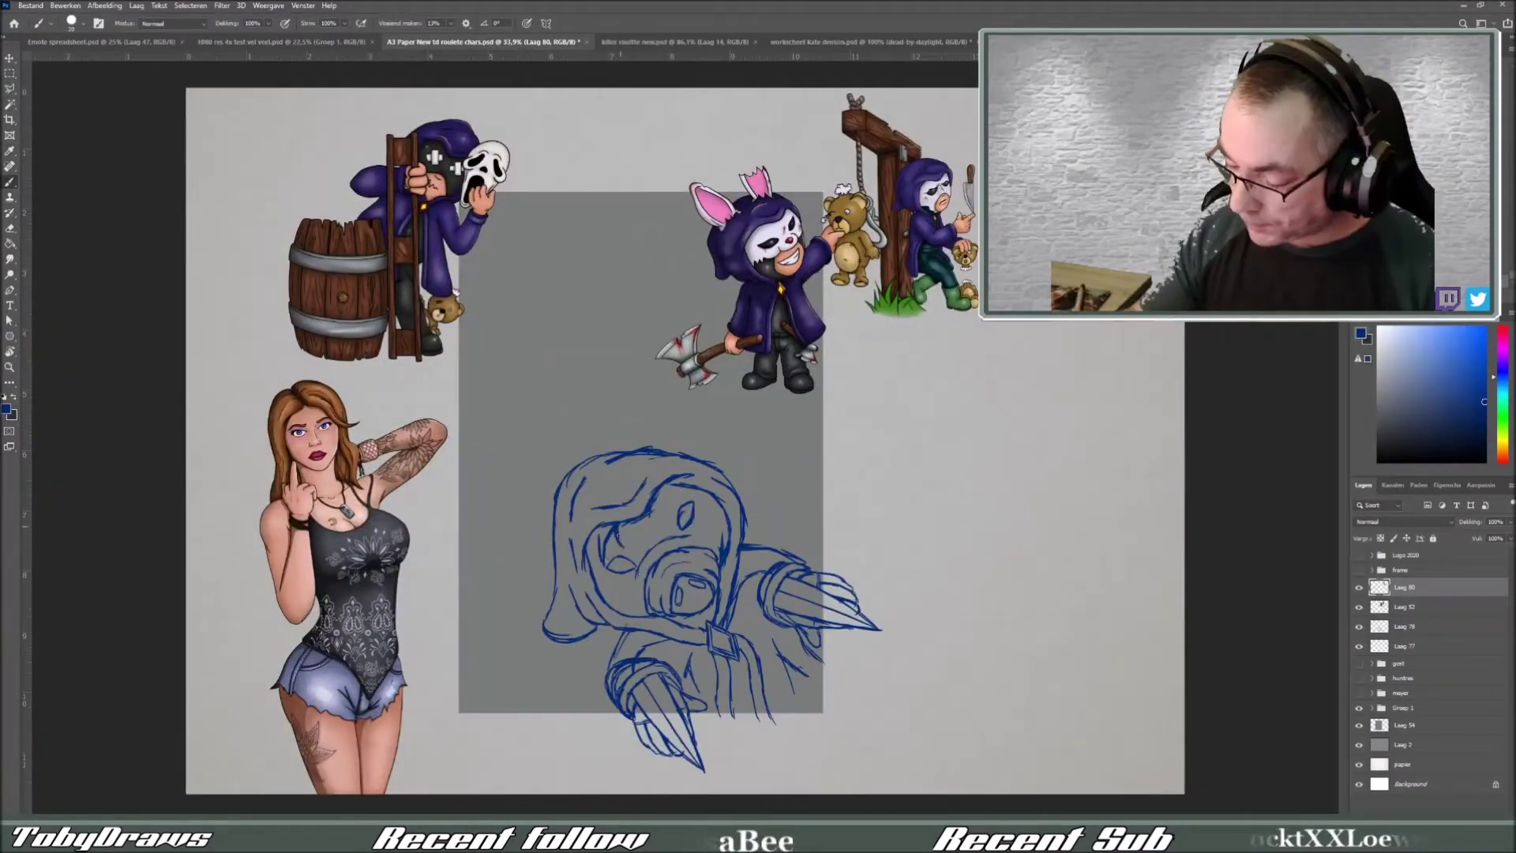
# - Sketch the pig face and two pointed ears, then copy the head to its own layer nudged right
pyautogui.moveTo(646, 525)
pyautogui.mouseDown()
pyautogui.moveTo(707, 491)
pyautogui.moveTo(594, 569)
pyautogui.mouseUp()
pyautogui.moveTo(651, 448); pyautogui.dragTo(685, 407)
pyautogui.moveTo(687, 406); pyautogui.dragTo(709, 458)
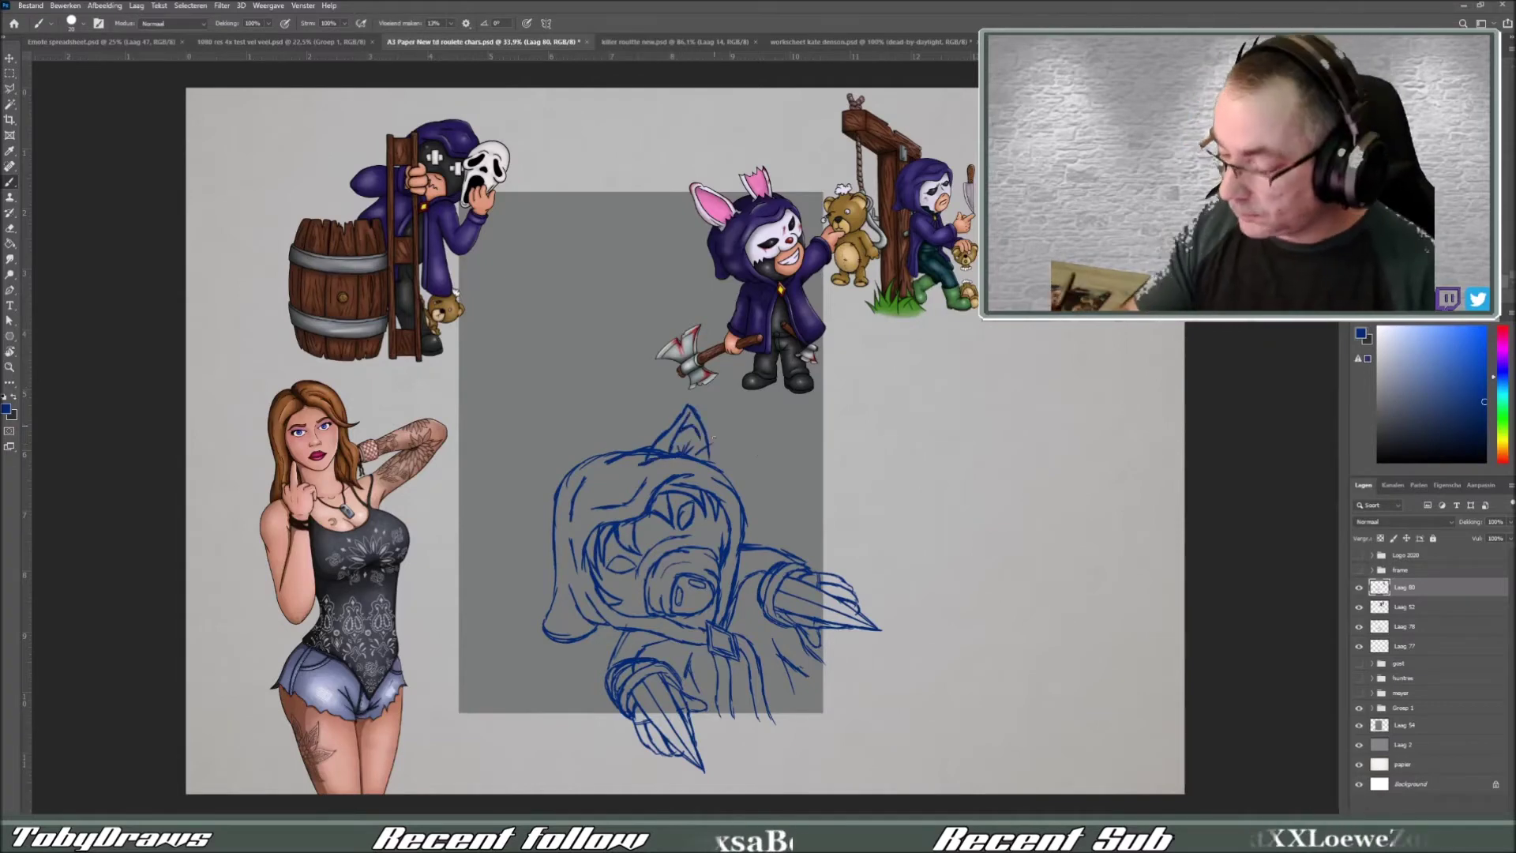
pyautogui.hotkey('ctrl', 'shift', 'j')
pyautogui.hotkey('ctrl', 't')
pyautogui.moveTo(709, 577); pyautogui.dragTo(714, 577)
pyautogui.press('Return')
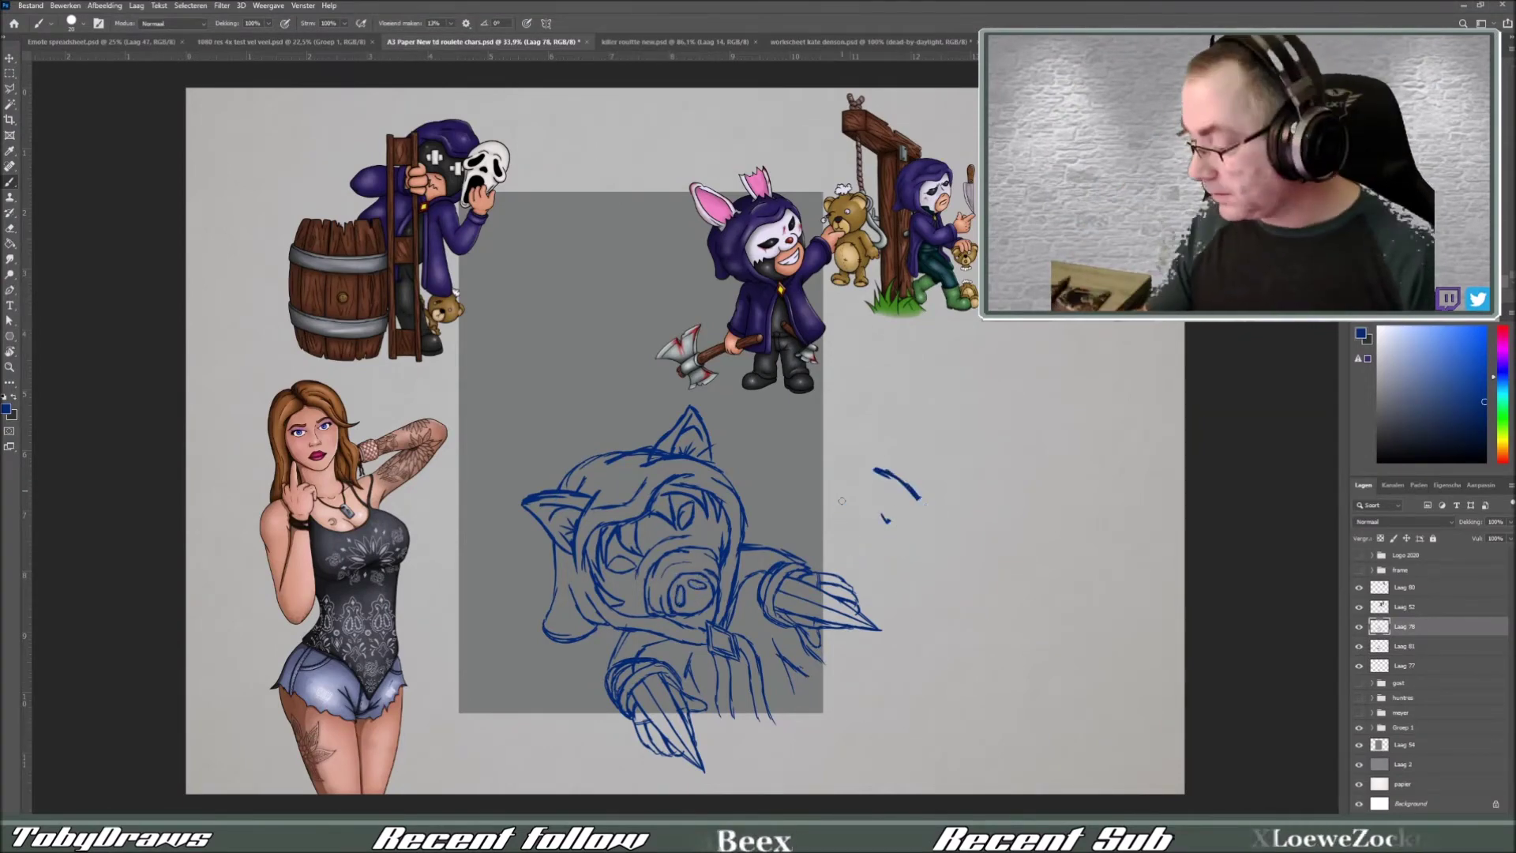
# - Undo the stray scribble, save, and begin inking the ear edge in black
pyautogui.hotkey('ctrl', 'z')
pyautogui.hotkey('ctrl', 'z')
pyautogui.hotkey('ctrl', 'z')
pyautogui.hotkey('ctrl', 's')
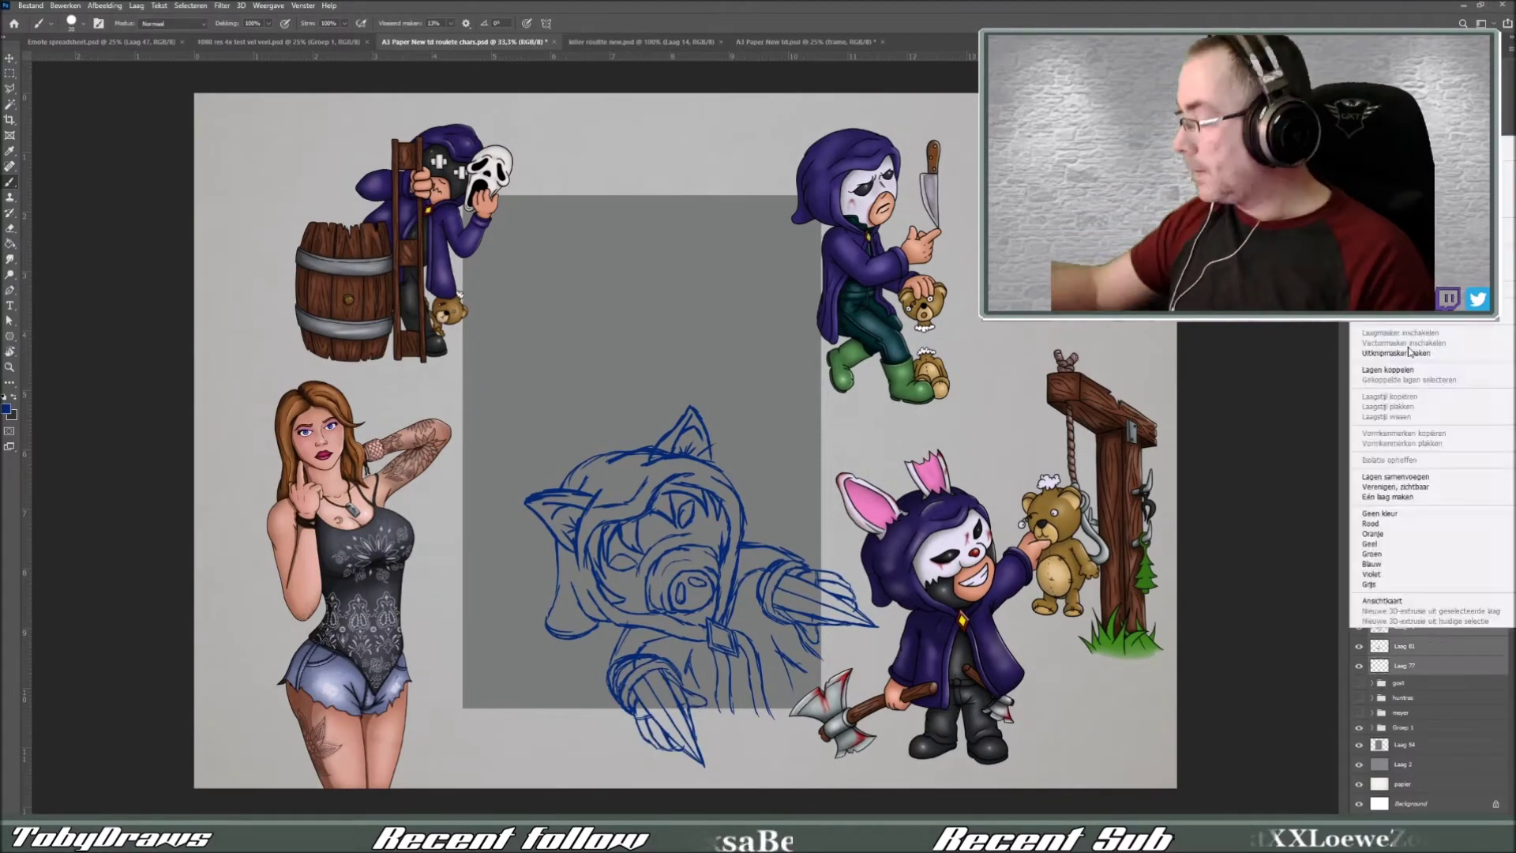
pyautogui.scroll(3, 869, 577)
pyautogui.scroll(-2, 877, 582)
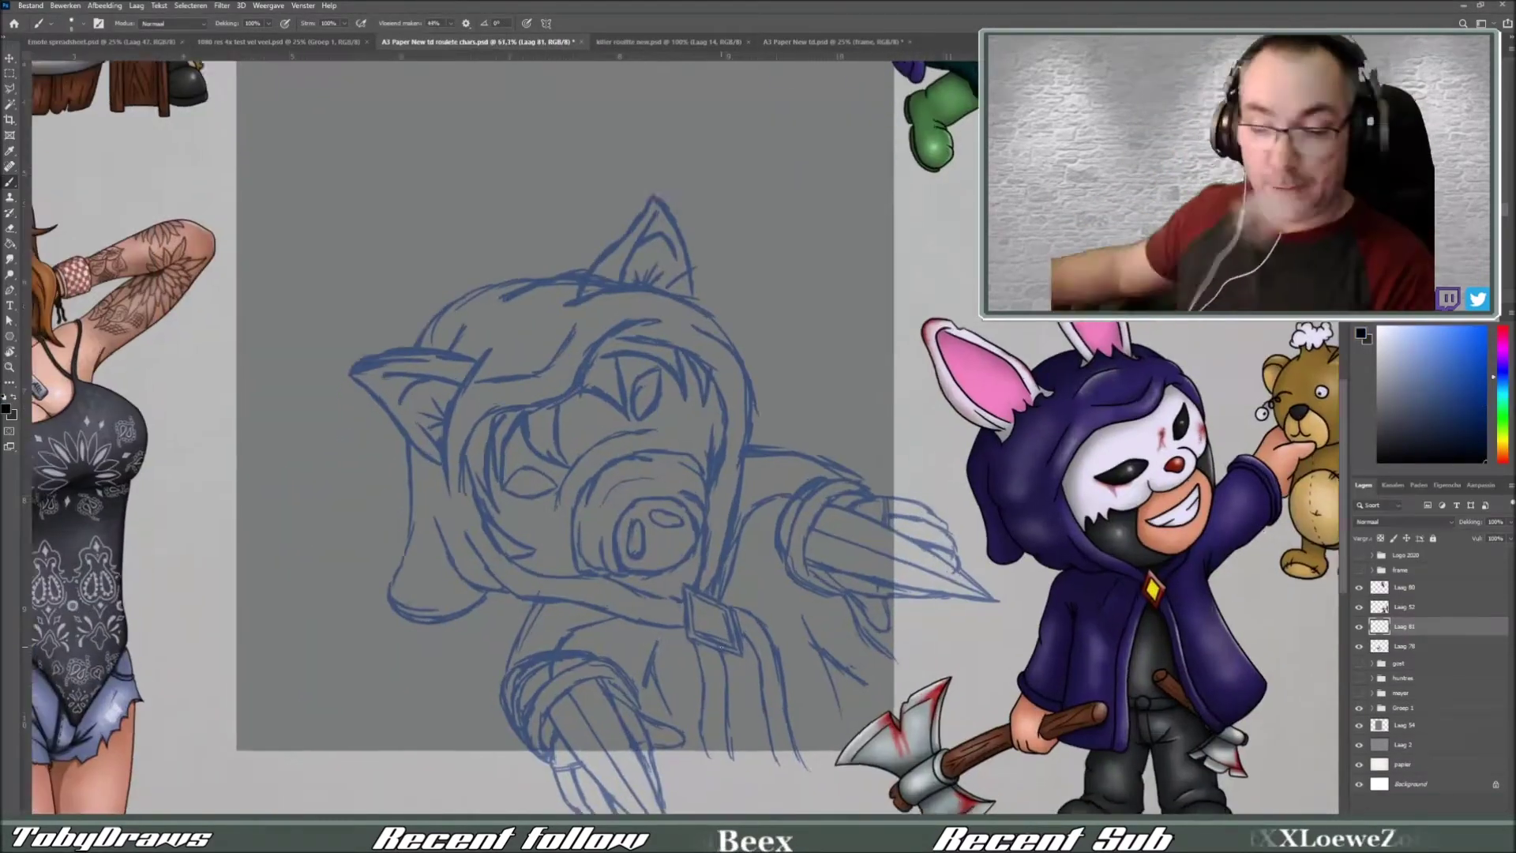
pyautogui.scroll(4, 632, 395)
pyautogui.press('d')
pyautogui.moveTo(567, 395)
pyautogui.mouseDown()
pyautogui.moveTo(656, 272)
pyautogui.moveTo(630, 375)
pyautogui.mouseUp()
# - Ink the right hood ear with fur strokes, the hood brim and the hood edge
pyautogui.scroll(1, 566, 395)
pyautogui.moveTo(709, 300); pyautogui.dragTo(667, 324)
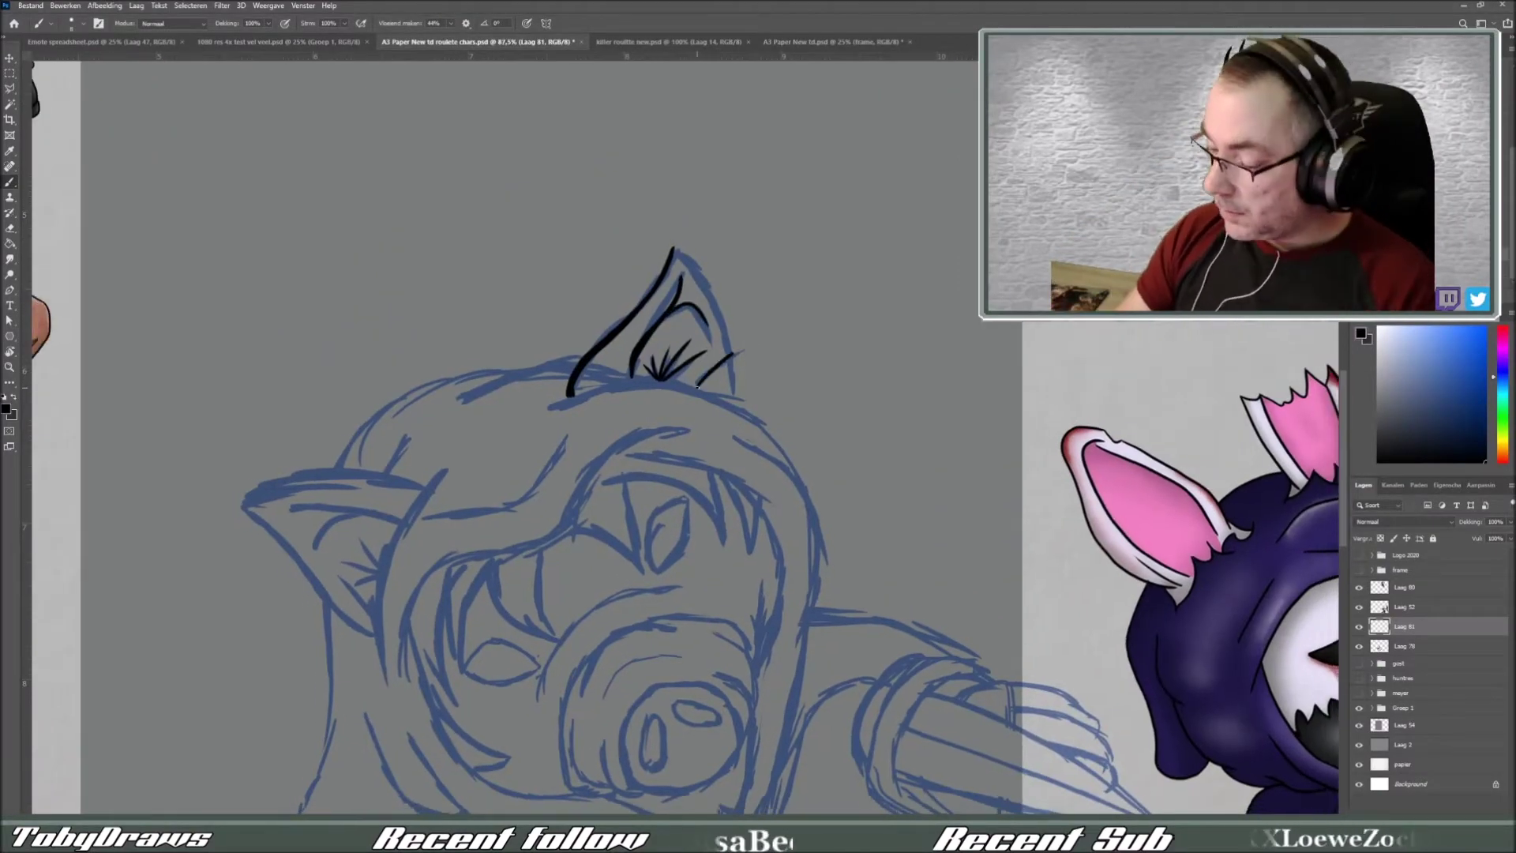
pyautogui.moveTo(673, 246); pyautogui.dragTo(750, 352)
pyautogui.moveTo(631, 454); pyautogui.dragTo(565, 431)
pyautogui.press('r')
pyautogui.moveTo(489, 573); pyautogui.dragTo(347, 726)
pyautogui.moveTo(387, 509)
pyautogui.mouseDown()
pyautogui.moveTo(687, 434)
pyautogui.moveTo(789, 355)
pyautogui.moveTo(711, 474)
pyautogui.mouseUp()
pyautogui.press('r')
pyautogui.press('b')
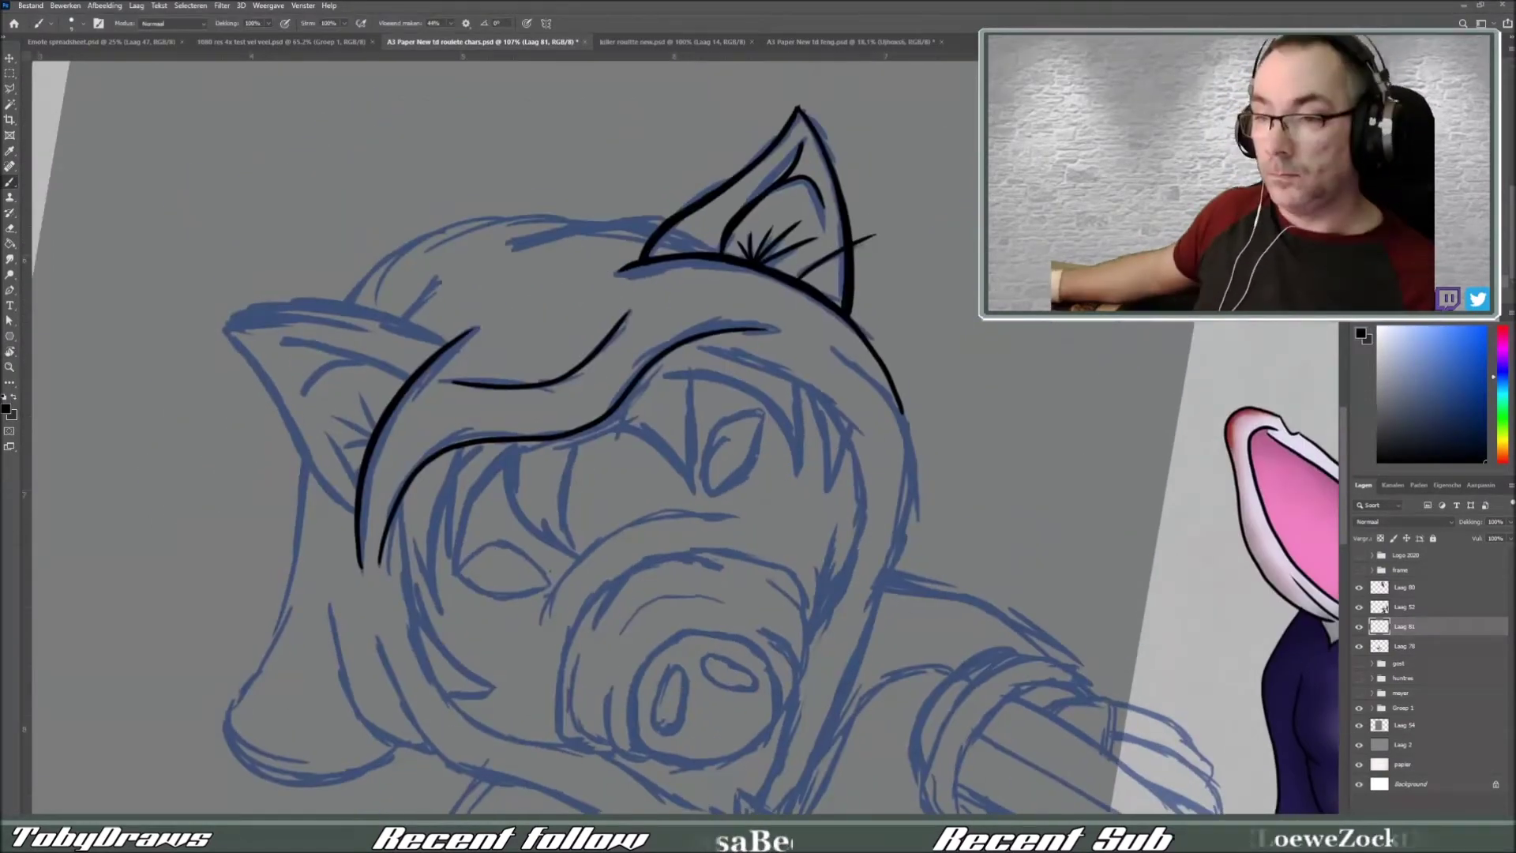
# - Ink the left ear outline and fur, the left side of the hood, and curves beside the snout
pyautogui.moveTo(225, 330); pyautogui.dragTo(355, 512)
pyautogui.moveTo(359, 383); pyautogui.dragTo(373, 426)
pyautogui.moveTo(328, 399); pyautogui.dragTo(371, 426)
pyautogui.moveTo(324, 426); pyautogui.dragTo(372, 430)
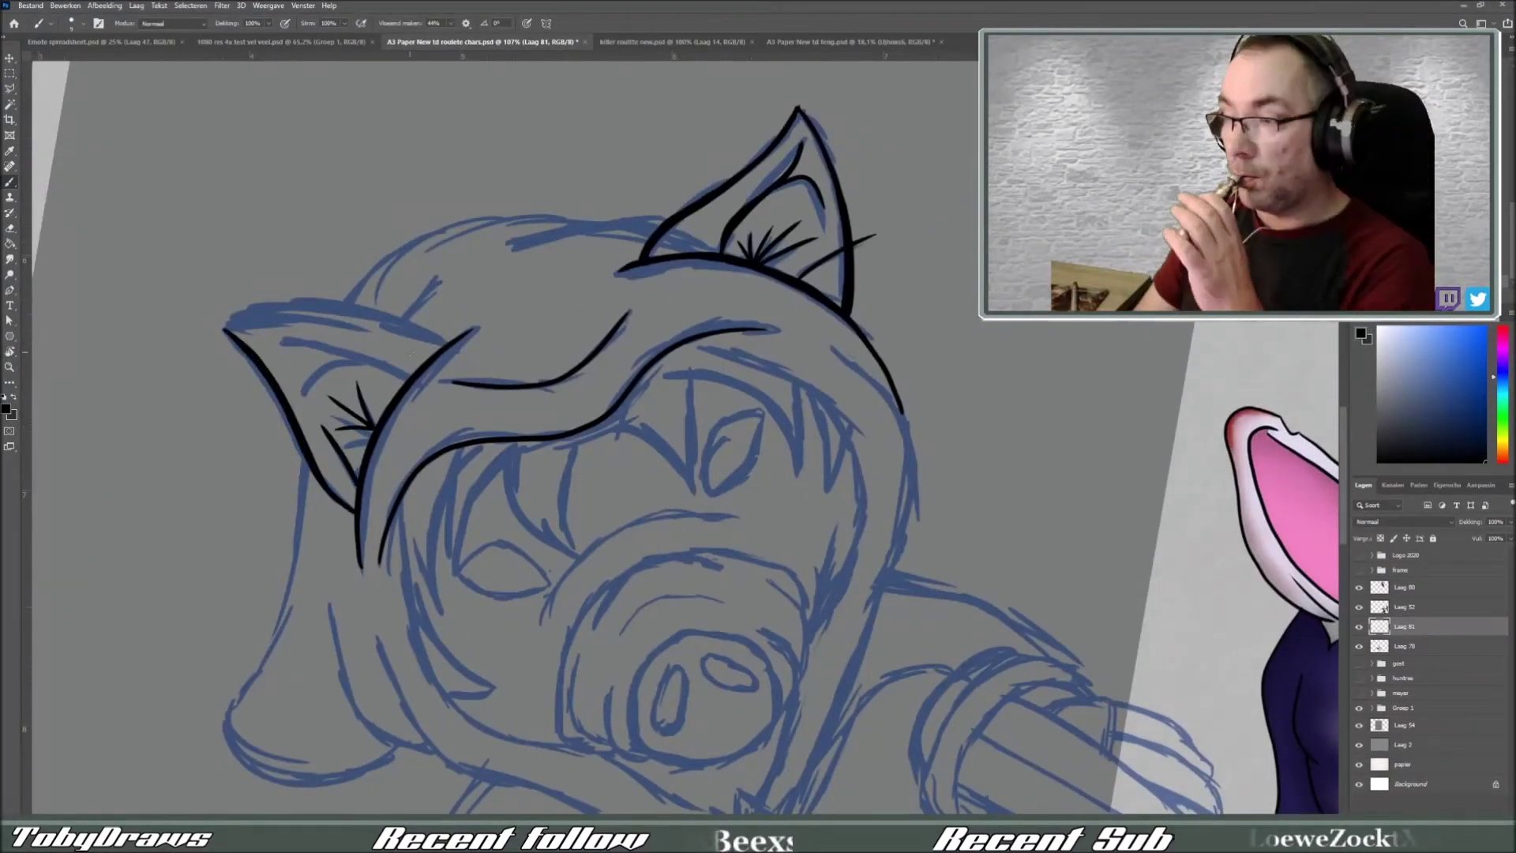
pyautogui.moveTo(790, 355); pyautogui.dragTo(632, 277)
pyautogui.moveTo(449, 389); pyautogui.dragTo(362, 624)
pyautogui.moveTo(395, 608); pyautogui.dragTo(320, 741)
pyautogui.moveTo(370, 632); pyautogui.dragTo(343, 506)
pyautogui.moveTo(717, 535); pyautogui.dragTo(749, 330)
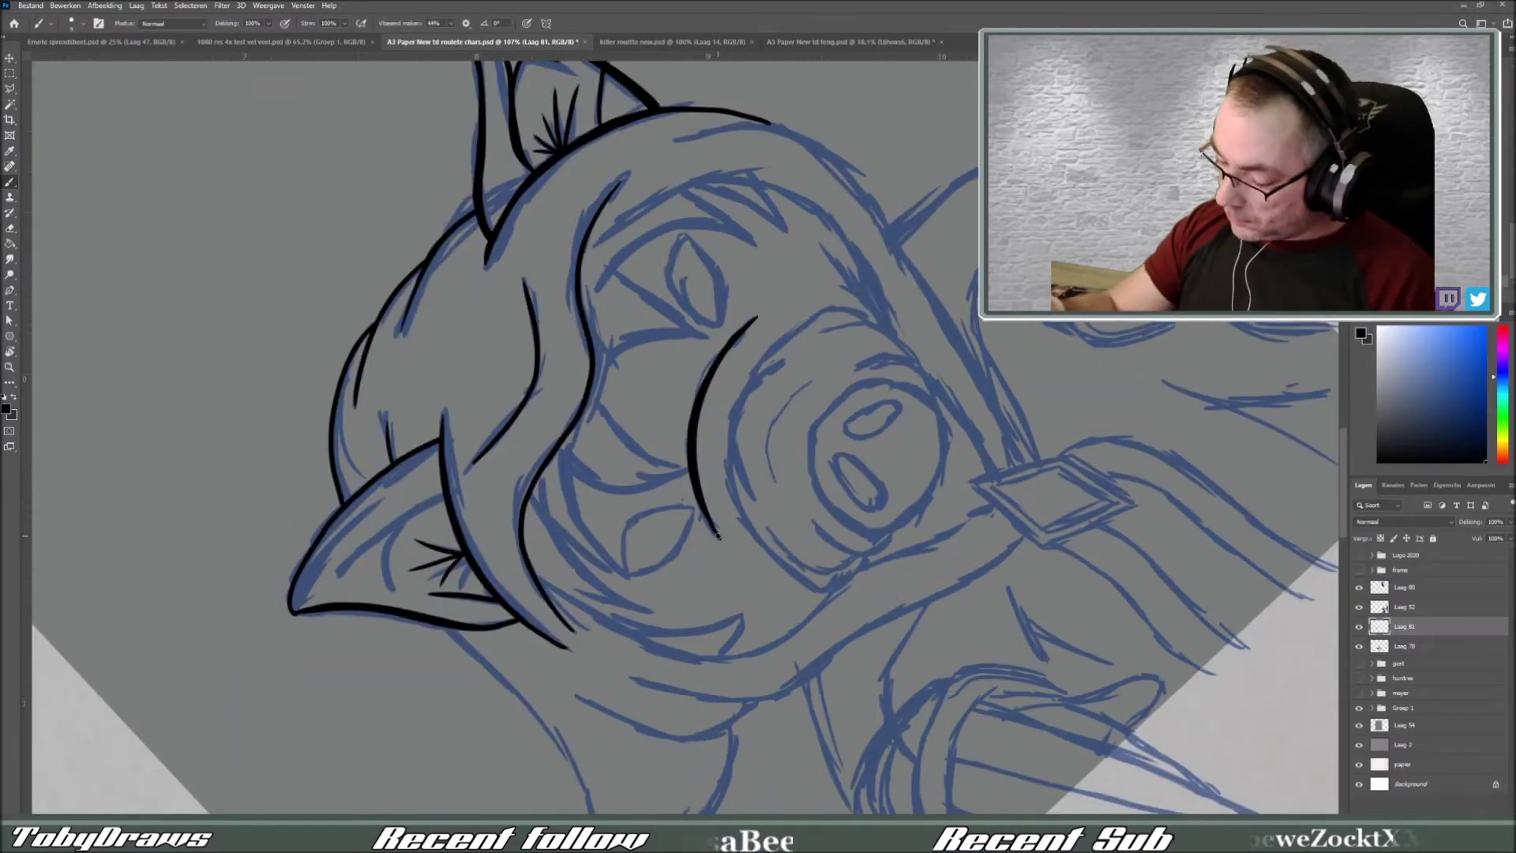
# - Ink the fangs, the V outline of the lower face and the left cheek stroke
pyautogui.moveTo(632, 276); pyautogui.dragTo(790, 355)
pyautogui.moveTo(616, 331); pyautogui.dragTo(656, 442)
pyautogui.moveTo(545, 340)
pyautogui.mouseDown()
pyautogui.moveTo(506, 490)
pyautogui.moveTo(727, 750)
pyautogui.mouseUp()
pyautogui.moveTo(806, 312); pyautogui.dragTo(790, 415)
pyautogui.moveTo(952, 331); pyautogui.dragTo(758, 739)
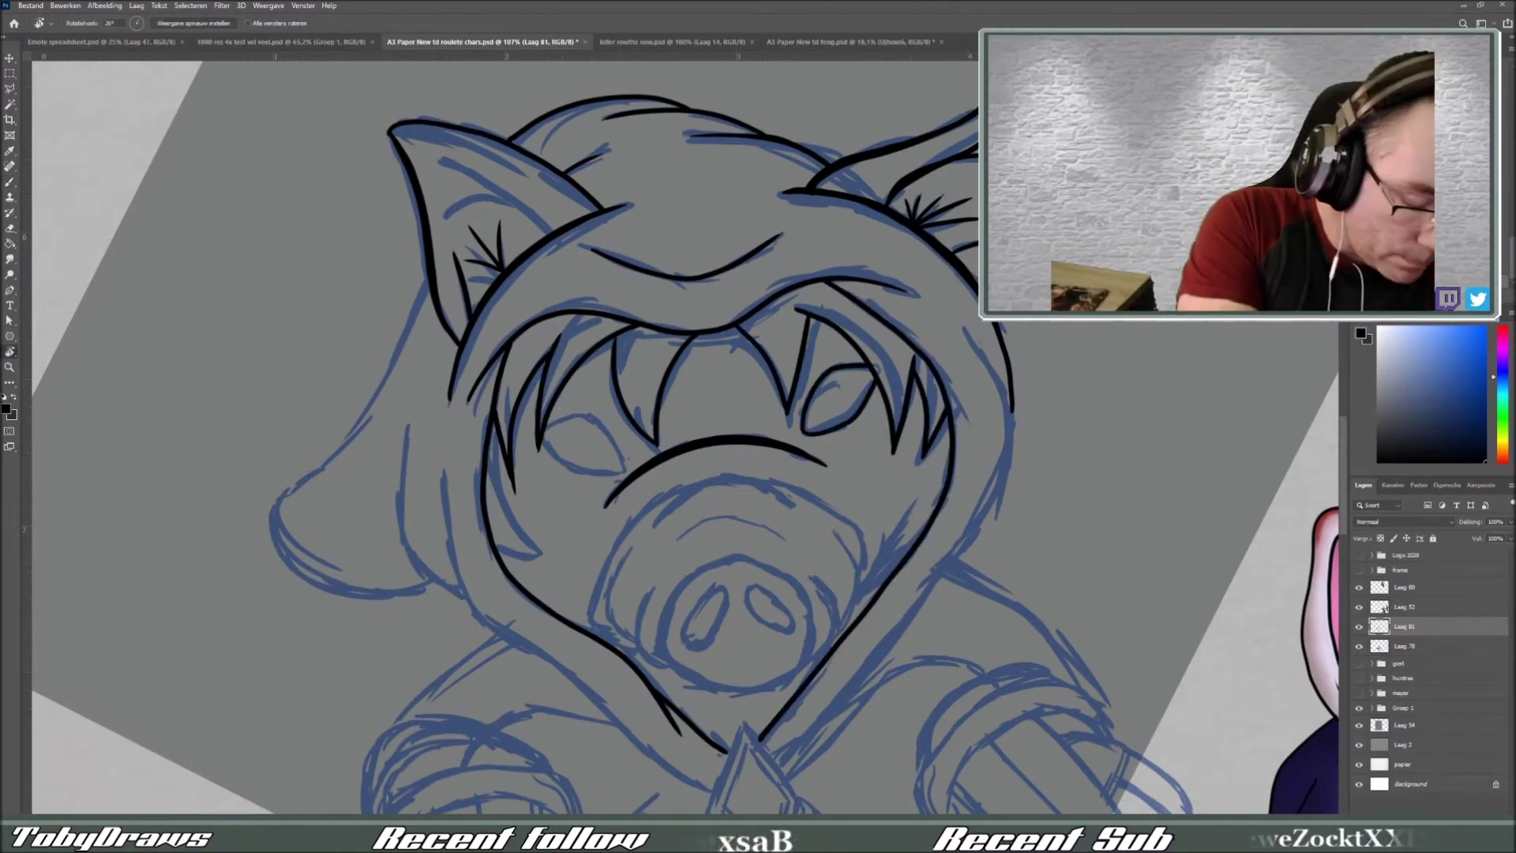
pyautogui.moveTo(789, 355); pyautogui.dragTo(672, 315)
pyautogui.moveTo(521, 531); pyautogui.dragTo(471, 483)
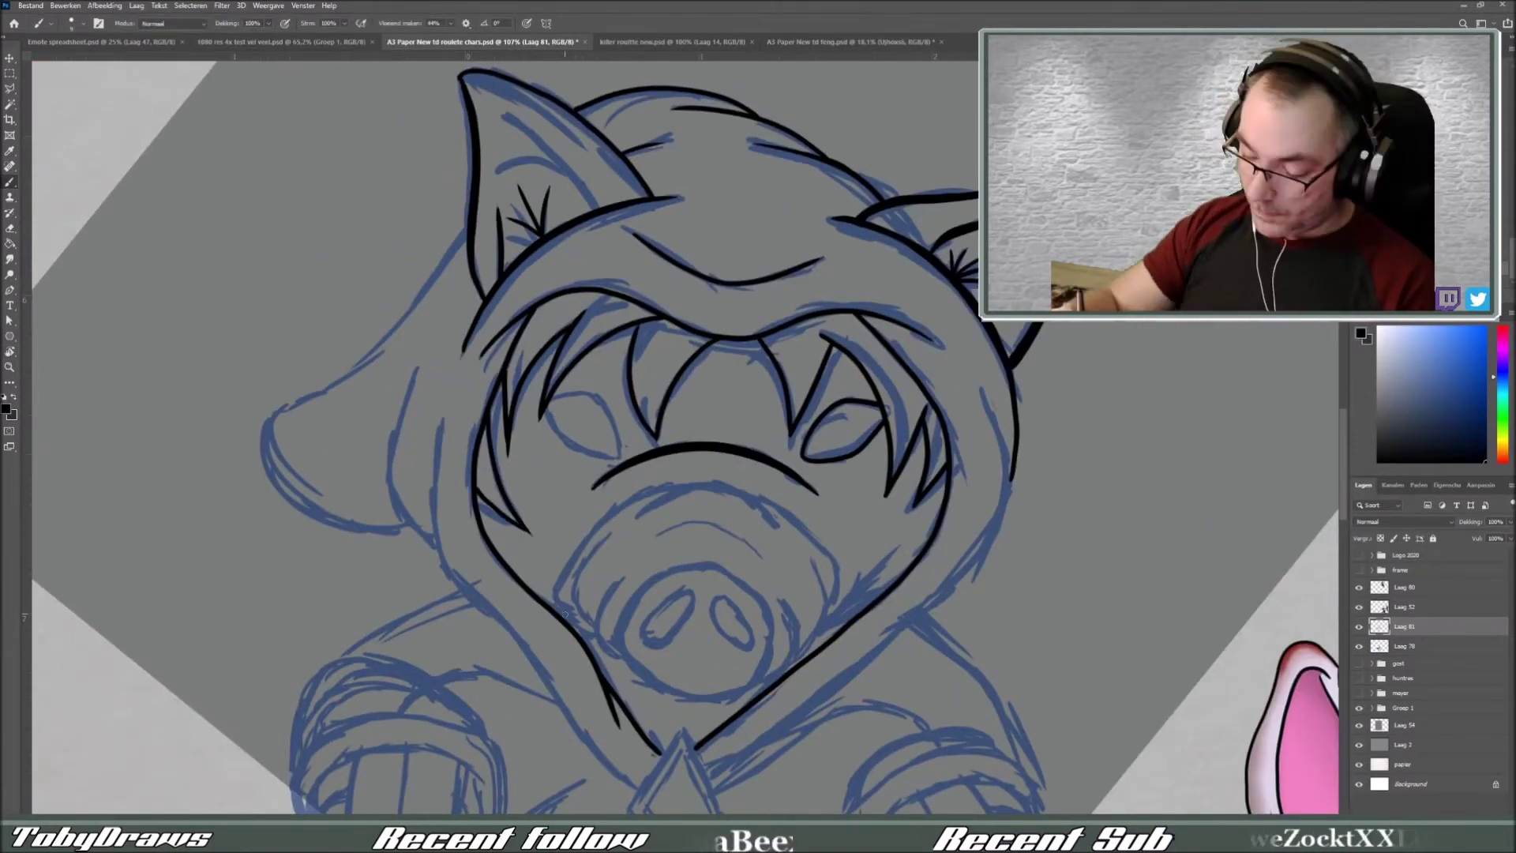
# - Ink the snout's sides, top arc and nostrils
pyautogui.moveTo(790, 395); pyautogui.dragTo(711, 332)
pyautogui.moveTo(683, 499); pyautogui.dragTo(636, 632)
pyautogui.moveTo(790, 395); pyautogui.dragTo(711, 332)
pyautogui.moveTo(758, 478); pyautogui.dragTo(861, 584)
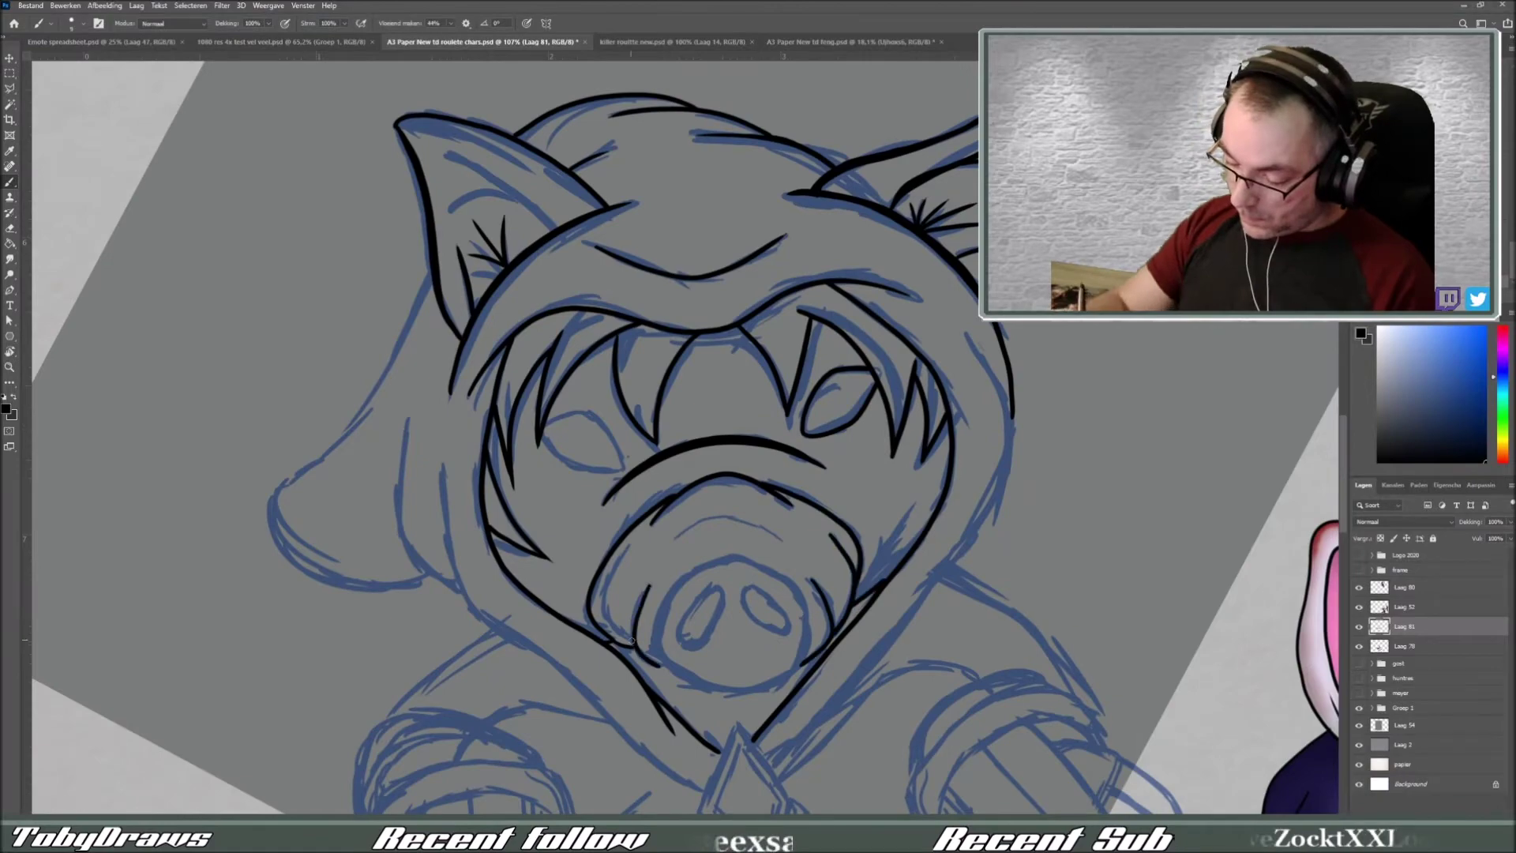
pyautogui.moveTo(631, 553); pyautogui.dragTo(605, 641)
pyautogui.moveTo(790, 395); pyautogui.dragTo(710, 332)
pyautogui.moveTo(790, 395); pyautogui.dragTo(711, 331)
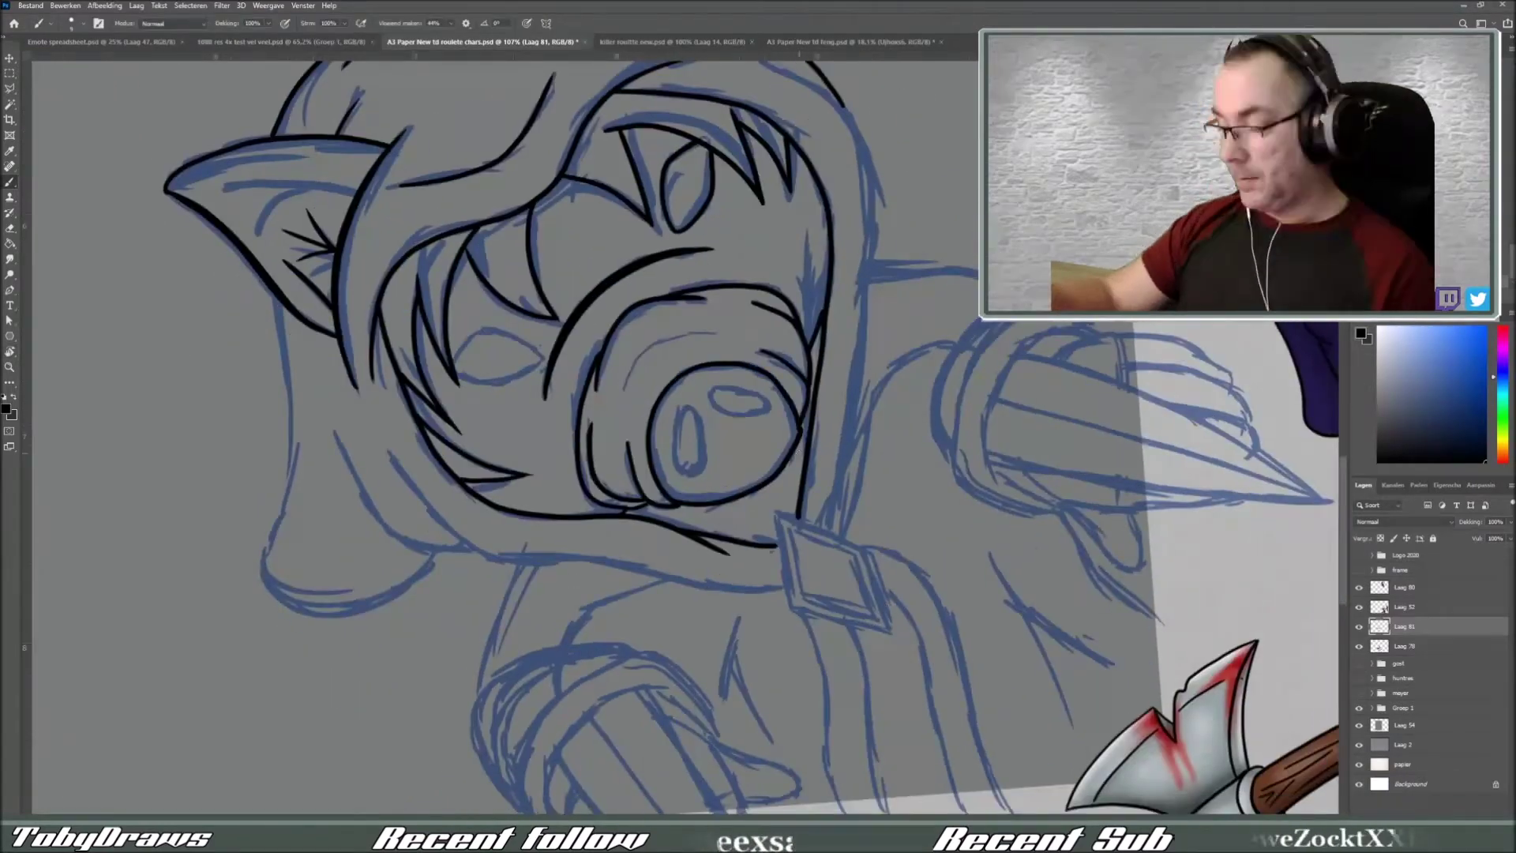
pyautogui.moveTo(790, 395); pyautogui.dragTo(710, 332)
pyautogui.moveTo(759, 431); pyautogui.dragTo(746, 498)
pyautogui.moveTo(789, 395)
pyautogui.mouseDown()
pyautogui.moveTo(711, 332)
pyautogui.moveTo(463, 363)
pyautogui.moveTo(553, 411)
pyautogui.moveTo(750, 580)
pyautogui.mouseUp()
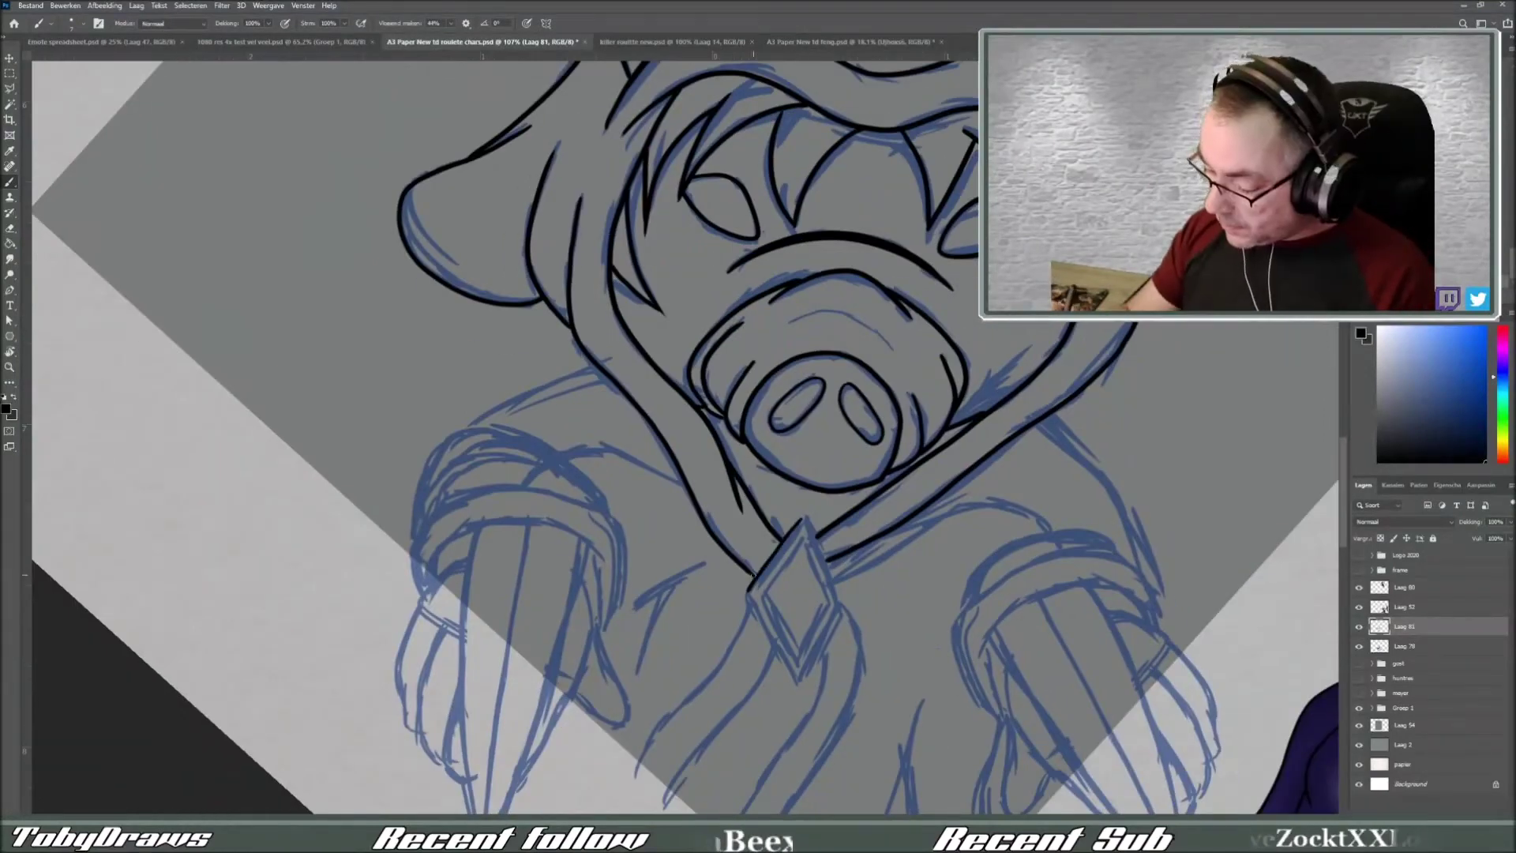
# - Ink the right sleeve, right hand, sleeve cuff and fold lines down the robe
pyautogui.moveTo(790, 474); pyautogui.dragTo(747, 348)
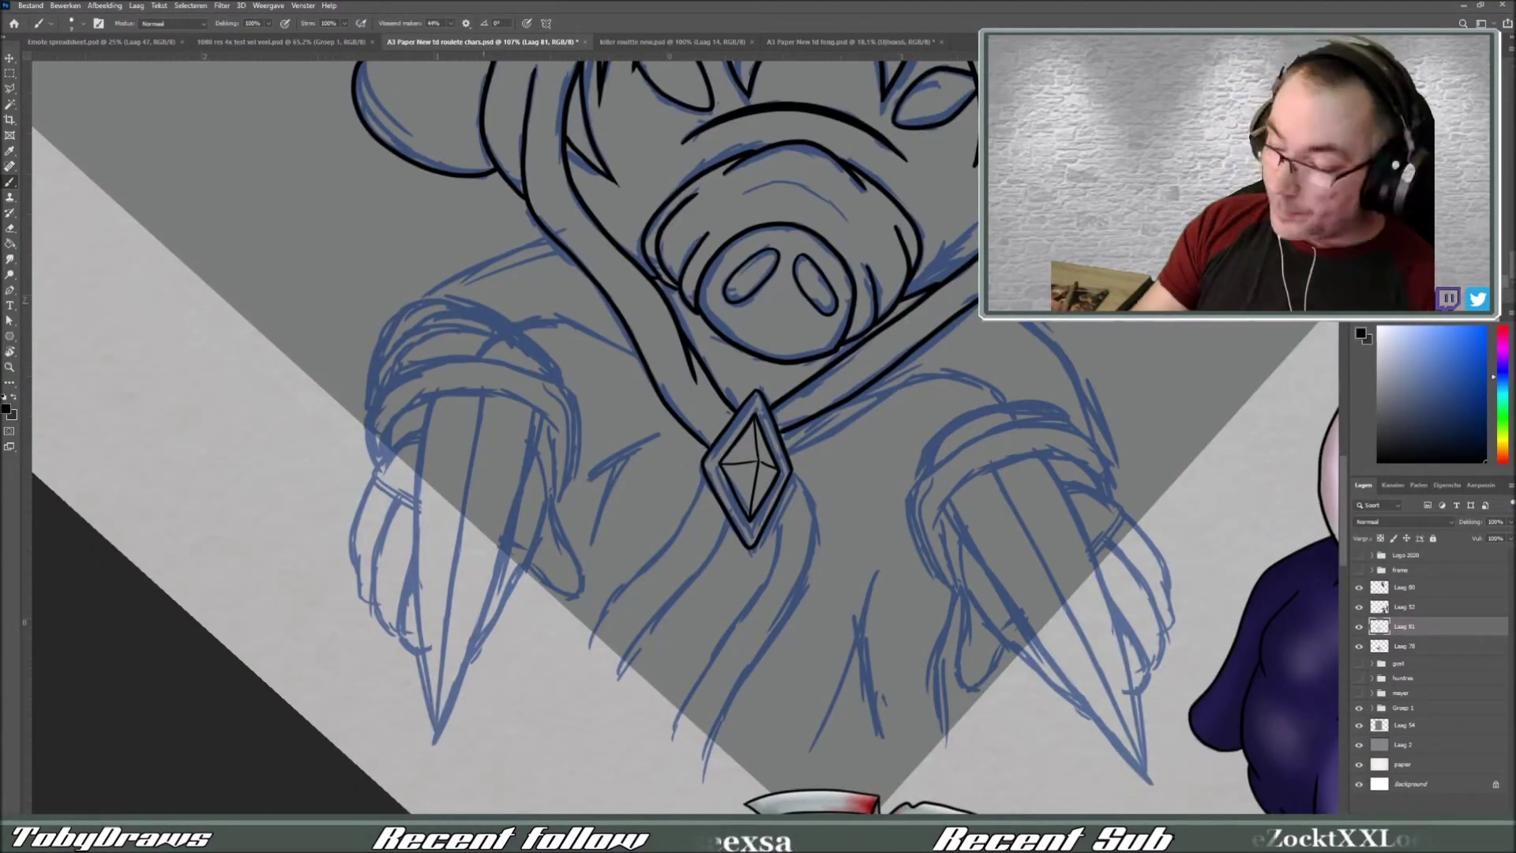
pyautogui.moveTo(1098, 494)
pyautogui.mouseDown()
pyautogui.moveTo(951, 574)
pyautogui.moveTo(1007, 643)
pyautogui.mouseUp()
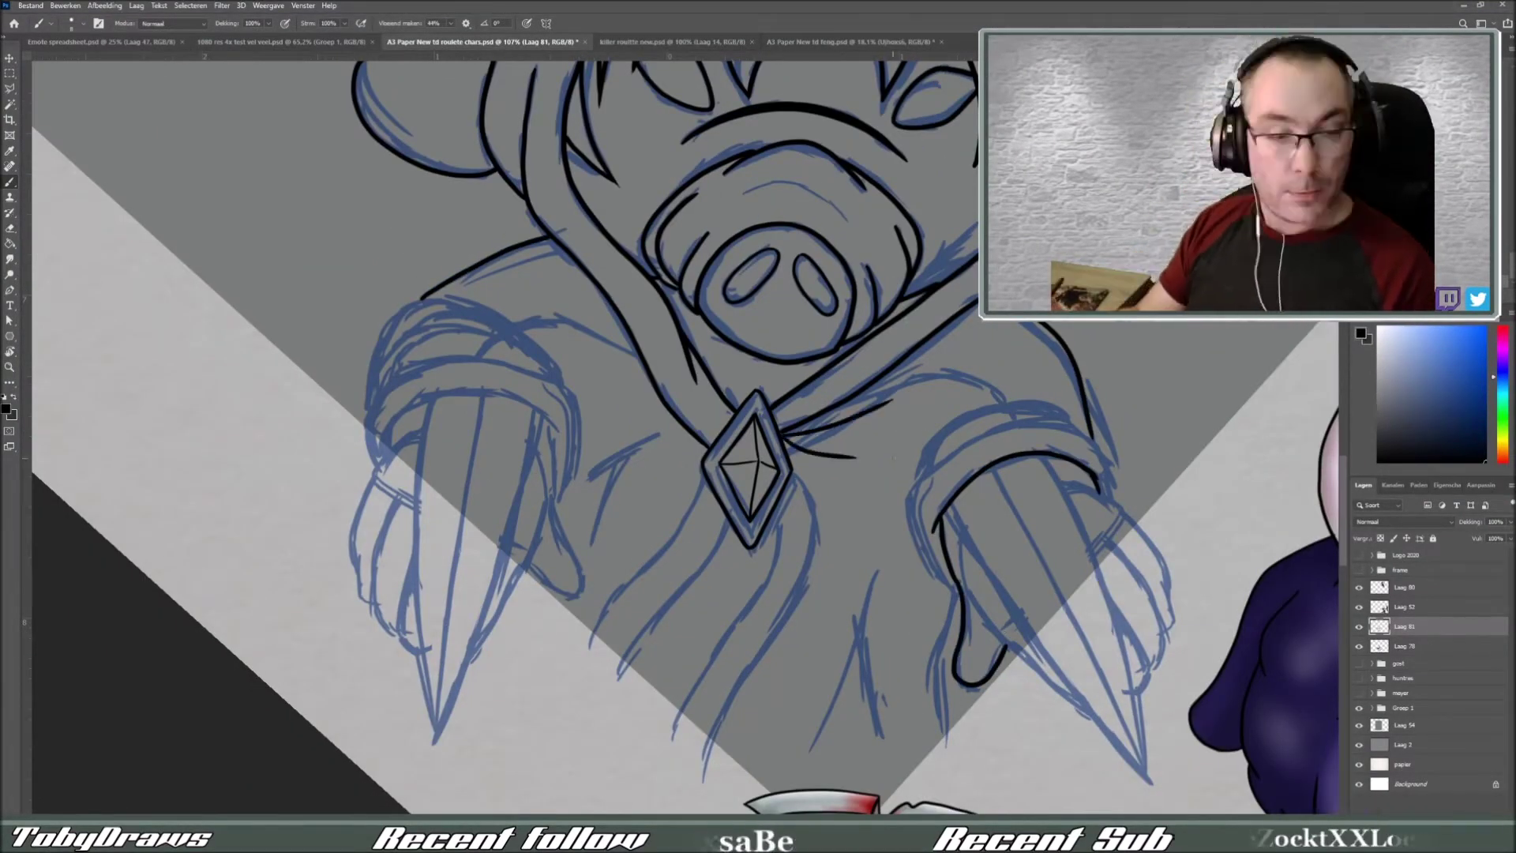
pyautogui.moveTo(962, 377); pyautogui.dragTo(934, 438)
pyautogui.moveTo(936, 442); pyautogui.dragTo(1105, 493)
pyautogui.moveTo(817, 482); pyautogui.dragTo(679, 734)
pyautogui.moveTo(861, 577); pyautogui.dragTo(767, 758)
# - Ink the left sleeve cuffs, left hand and left dagger, redoing the dagger's centre and right edge
pyautogui.moveTo(711, 522); pyautogui.dragTo(593, 640)
pyautogui.moveTo(521, 400); pyautogui.dragTo(383, 454)
pyautogui.moveTo(582, 383); pyautogui.dragTo(521, 593)
pyautogui.moveTo(552, 474); pyautogui.dragTo(711, 395)
pyautogui.moveTo(537, 404); pyautogui.dragTo(720, 368)
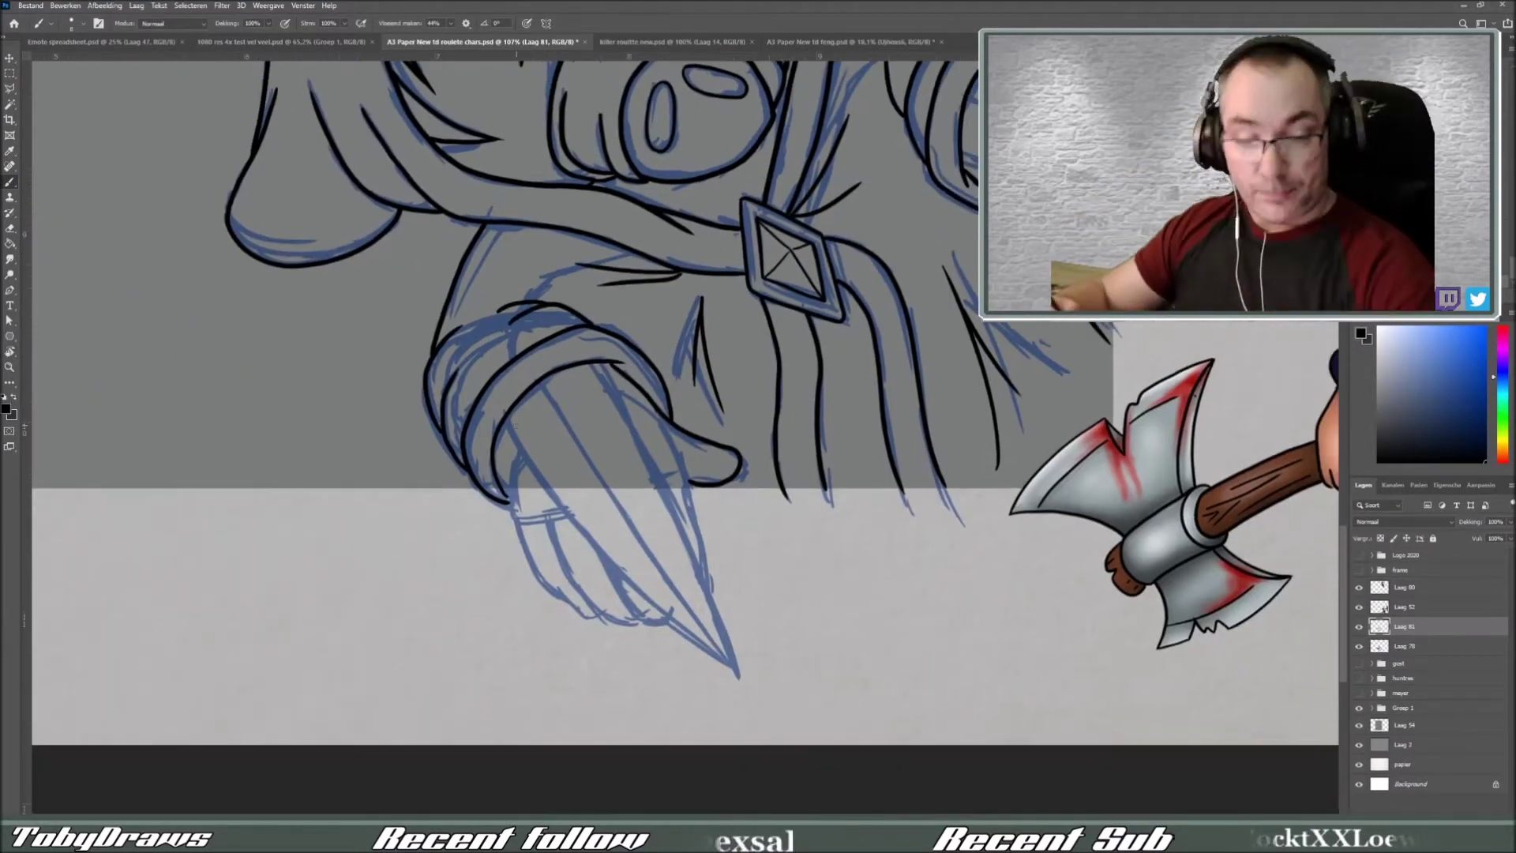
pyautogui.moveTo(604, 312); pyautogui.dragTo(591, 655)
pyautogui.moveTo(660, 325); pyautogui.dragTo(620, 569)
pyautogui.moveTo(513, 379); pyautogui.dragTo(497, 526)
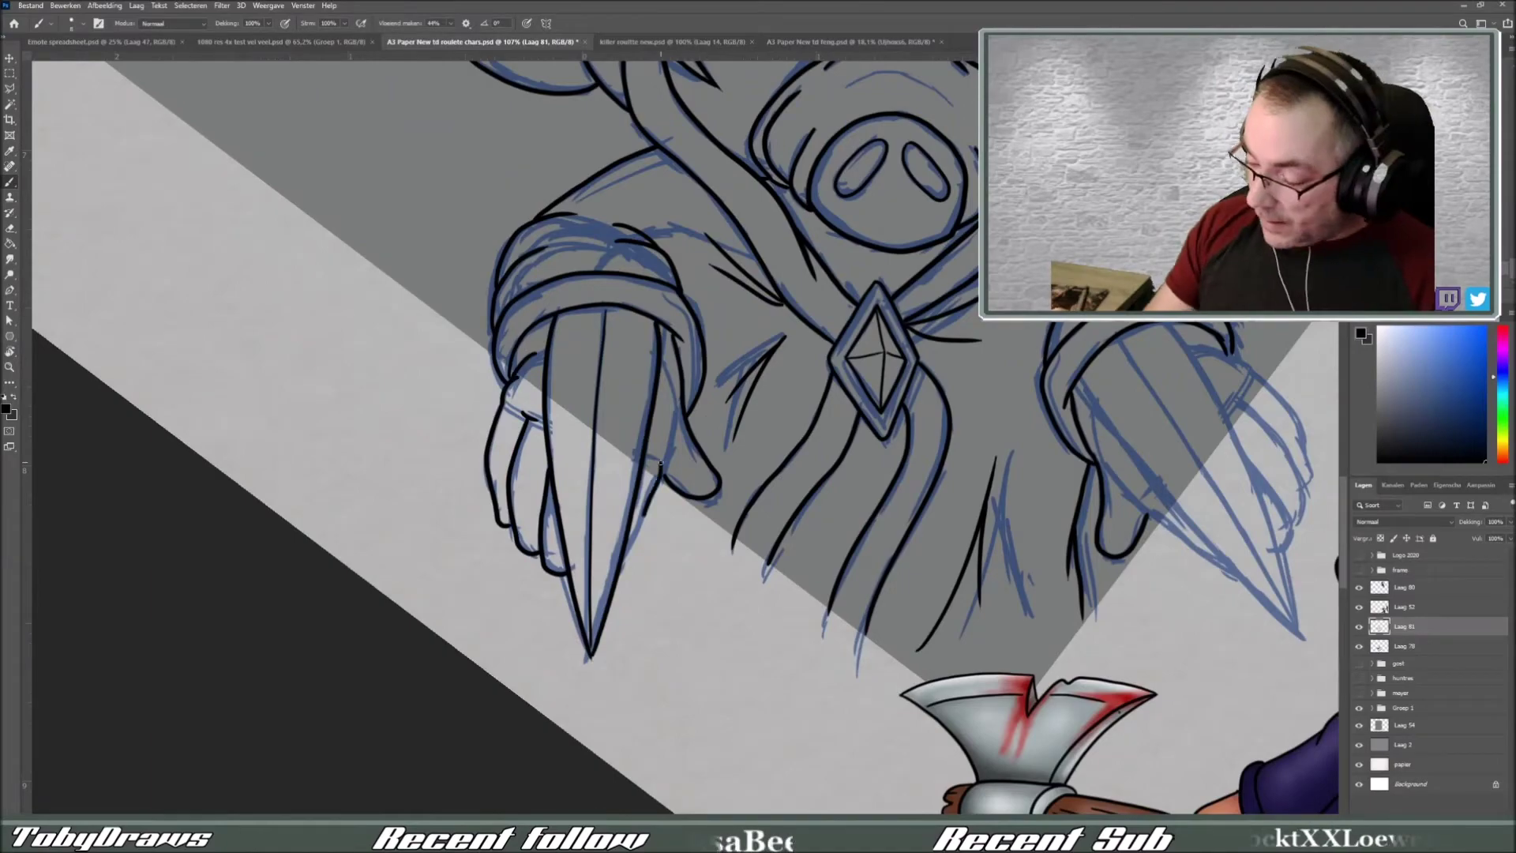
pyautogui.hotkey('ctrl', 'z')
pyautogui.hotkey('ctrl', 'z')
pyautogui.hotkey('ctrl', 'z')
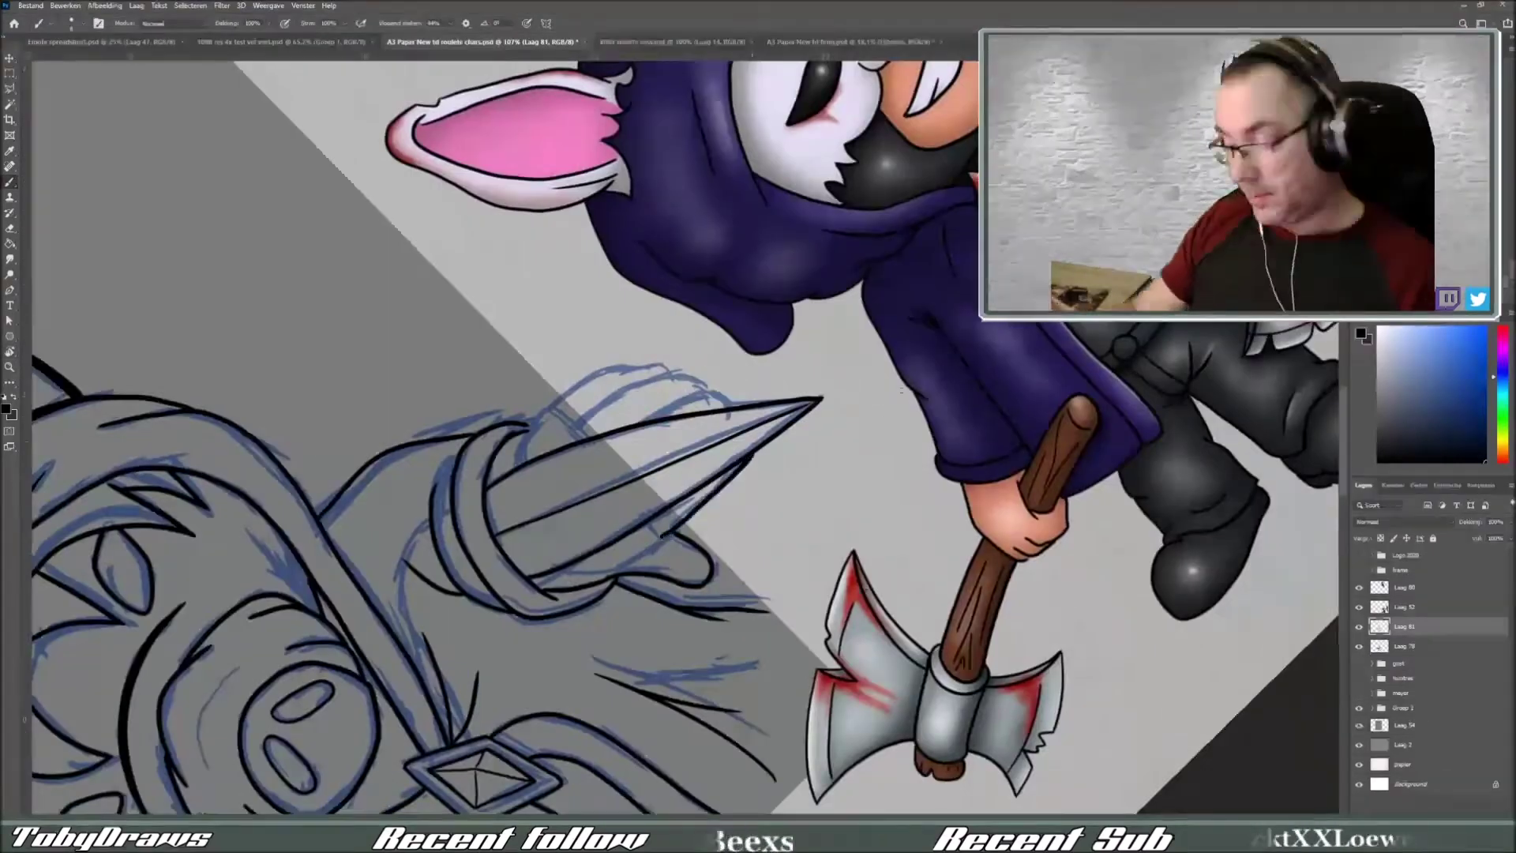
pyautogui.moveTo(688, 230); pyautogui.dragTo(663, 573)
pyautogui.moveTo(735, 237); pyautogui.dragTo(695, 494)
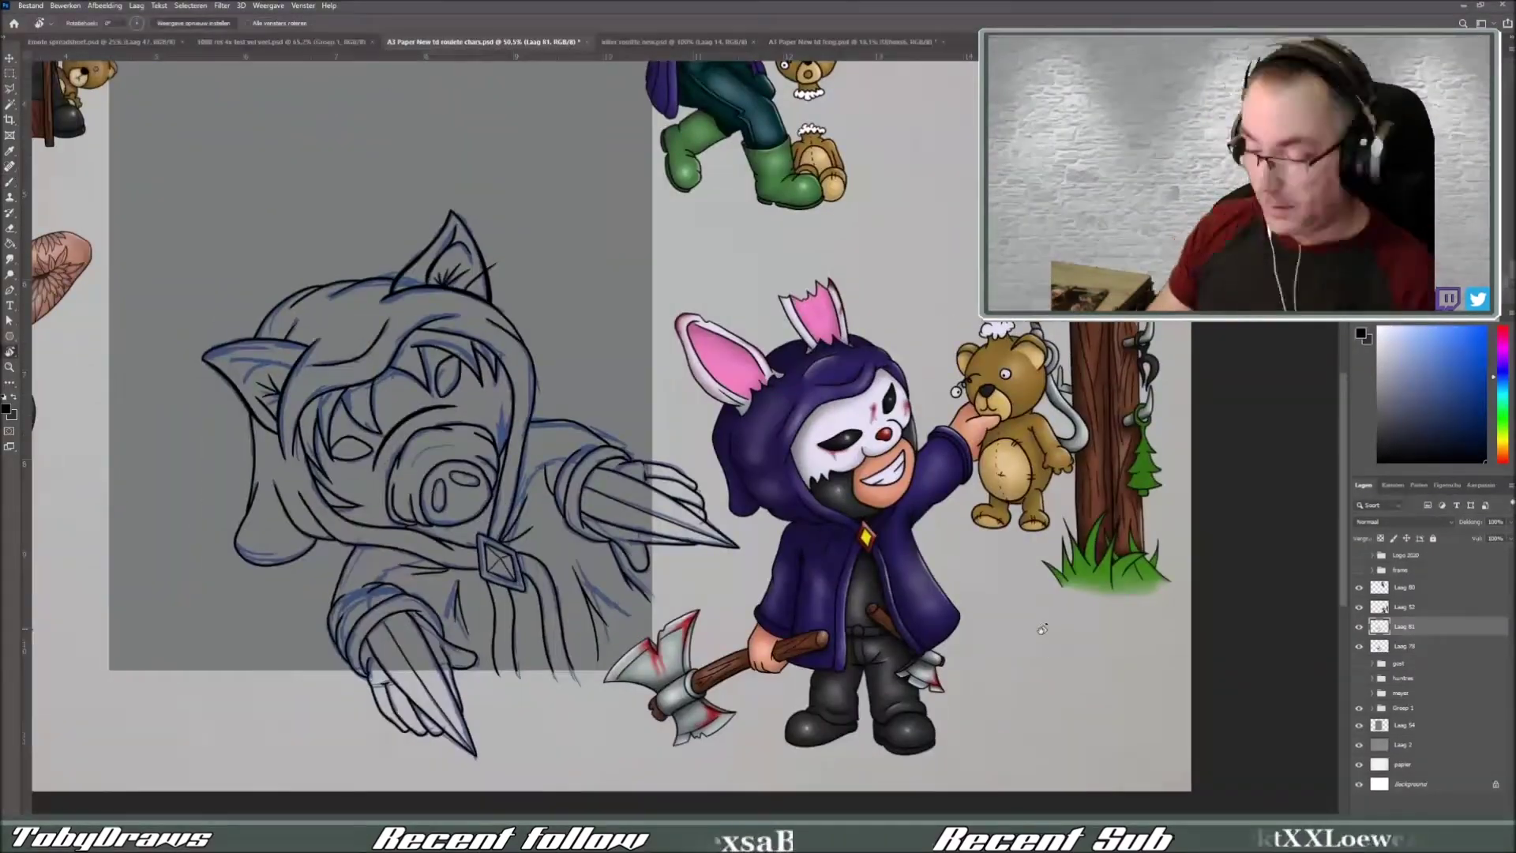
# - Glance at the other character sheet, then return to the roulette characters document with the brush
pyautogui.hotkey('ctrl', 'shift', 'Tab')
pyautogui.scroll(-5, 827, 702)
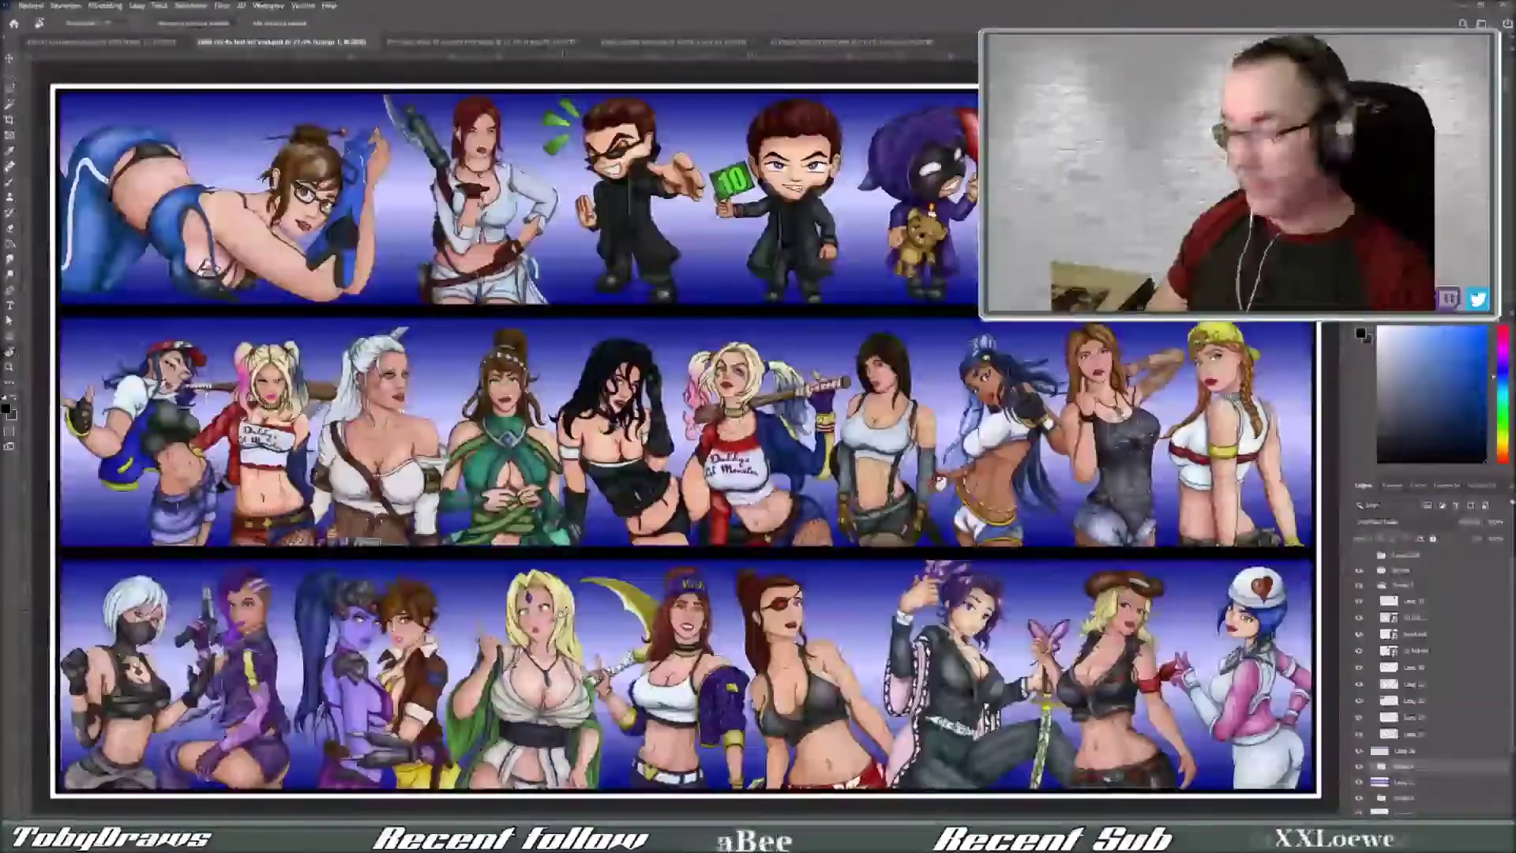
pyautogui.scroll(4, 741, 695)
pyautogui.hotkey('ctrl', 'Tab')
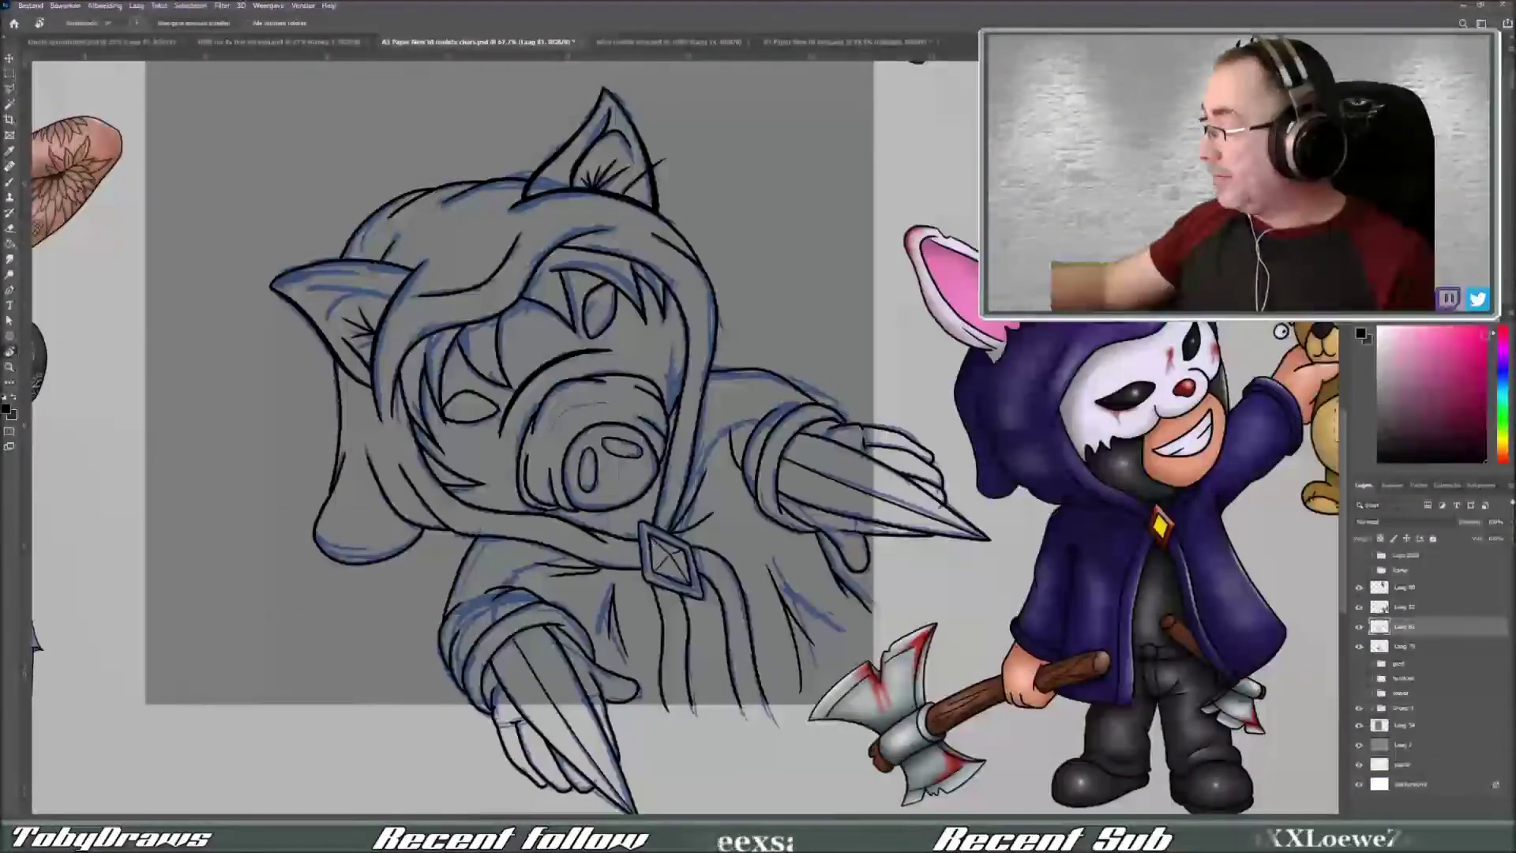
pyautogui.press('b')
pyautogui.scroll(2, 526, 387)
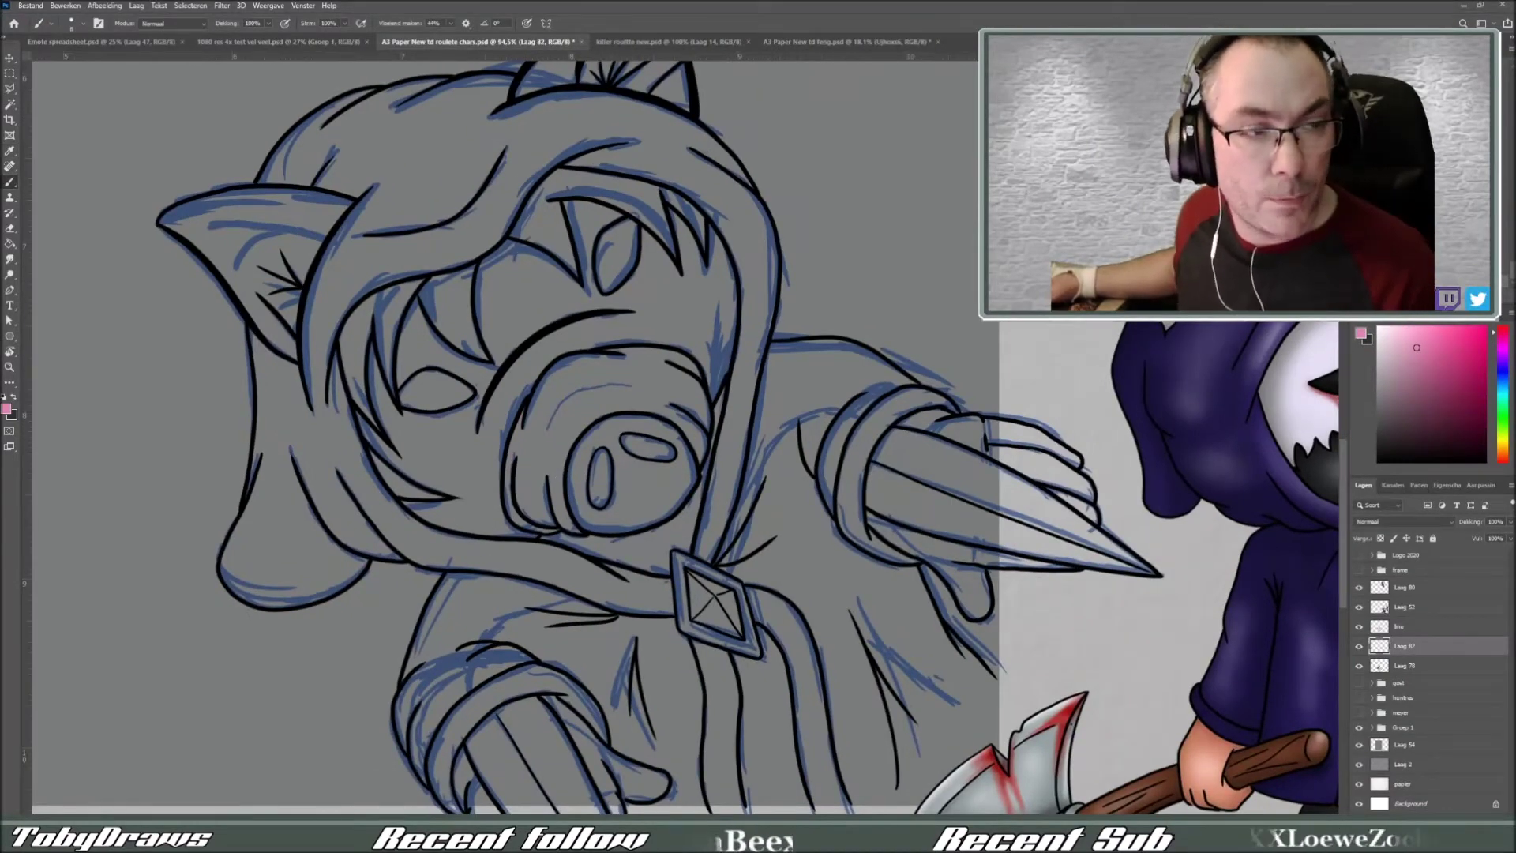
# - Paint the snout, both hood ears and the left-hand fingers pink
pyautogui.moveTo(553, 454); pyautogui.dragTo(558, 527)
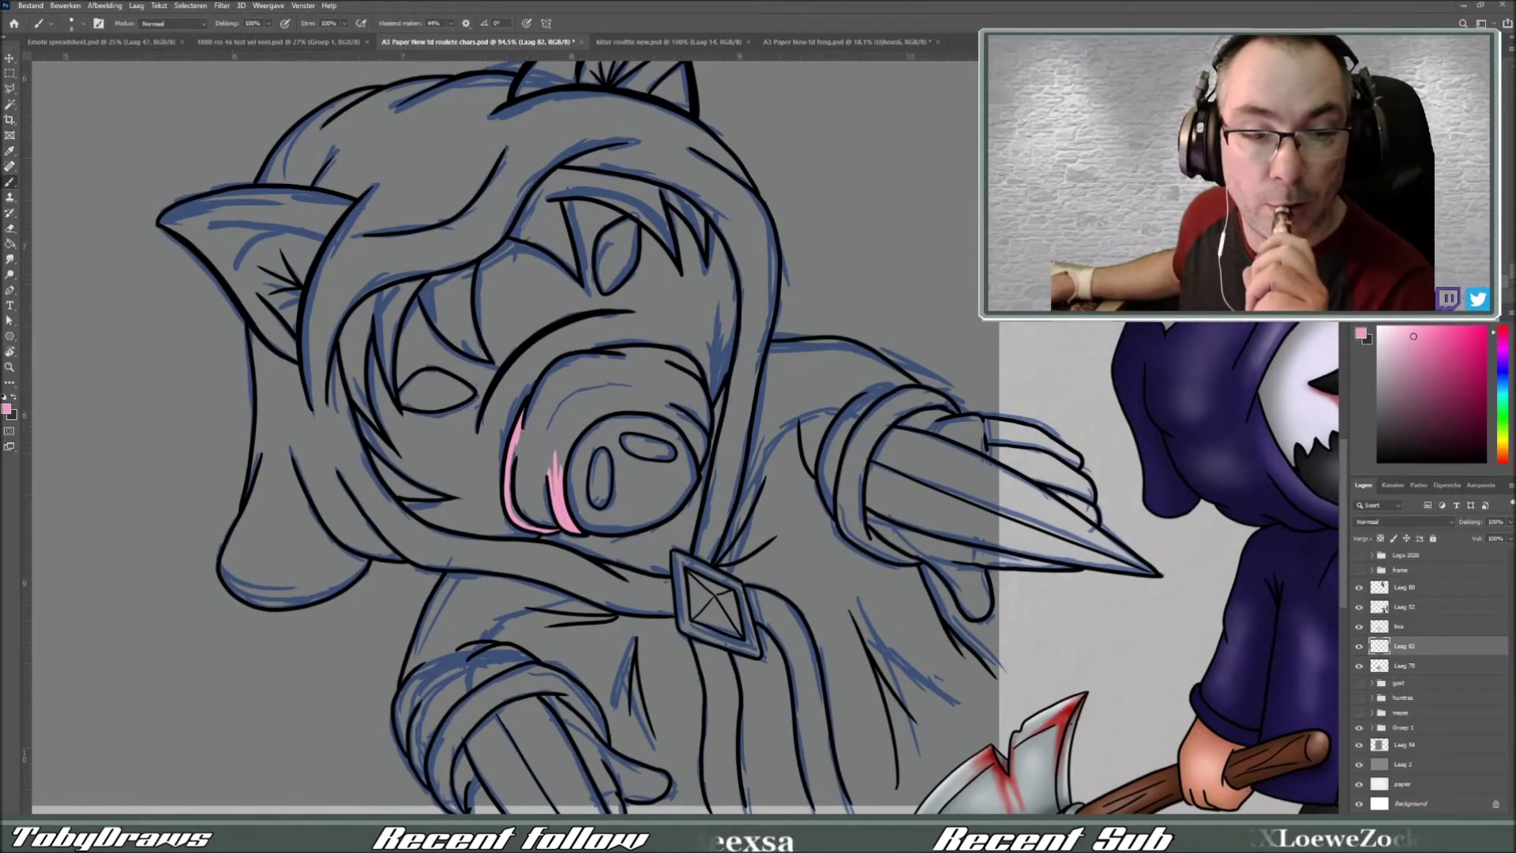
pyautogui.moveTo(517, 418); pyautogui.dragTo(545, 521)
pyautogui.moveTo(537, 363)
pyautogui.mouseDown()
pyautogui.moveTo(572, 406)
pyautogui.moveTo(640, 379)
pyautogui.moveTo(699, 431)
pyautogui.mouseUp()
pyautogui.moveTo(632, 256); pyautogui.dragTo(715, 208)
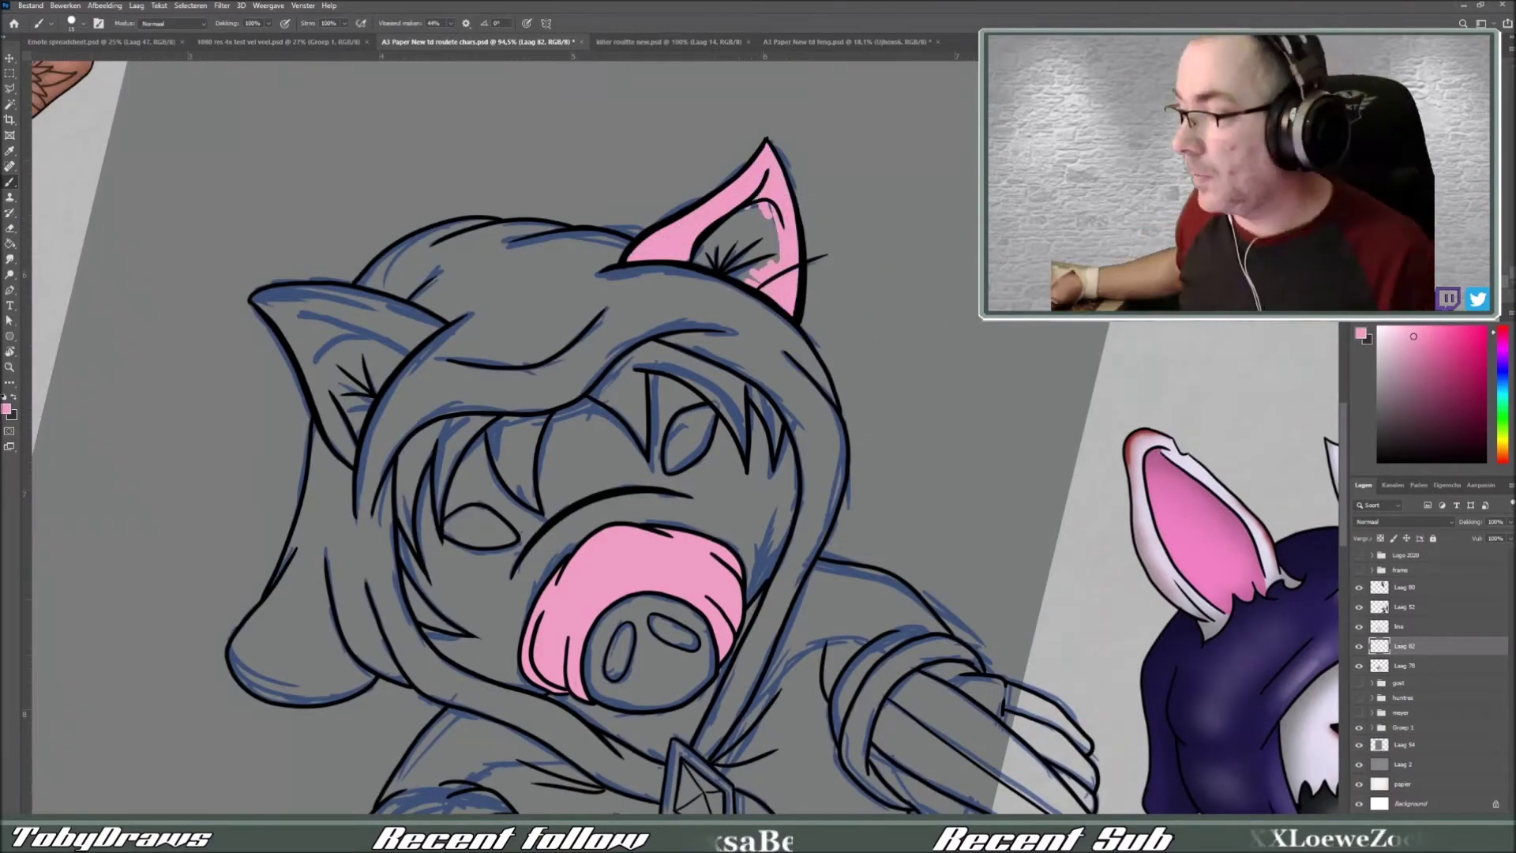
pyautogui.moveTo(734, 553); pyautogui.dragTo(691, 261)
pyautogui.moveTo(367, 581); pyautogui.dragTo(391, 667)
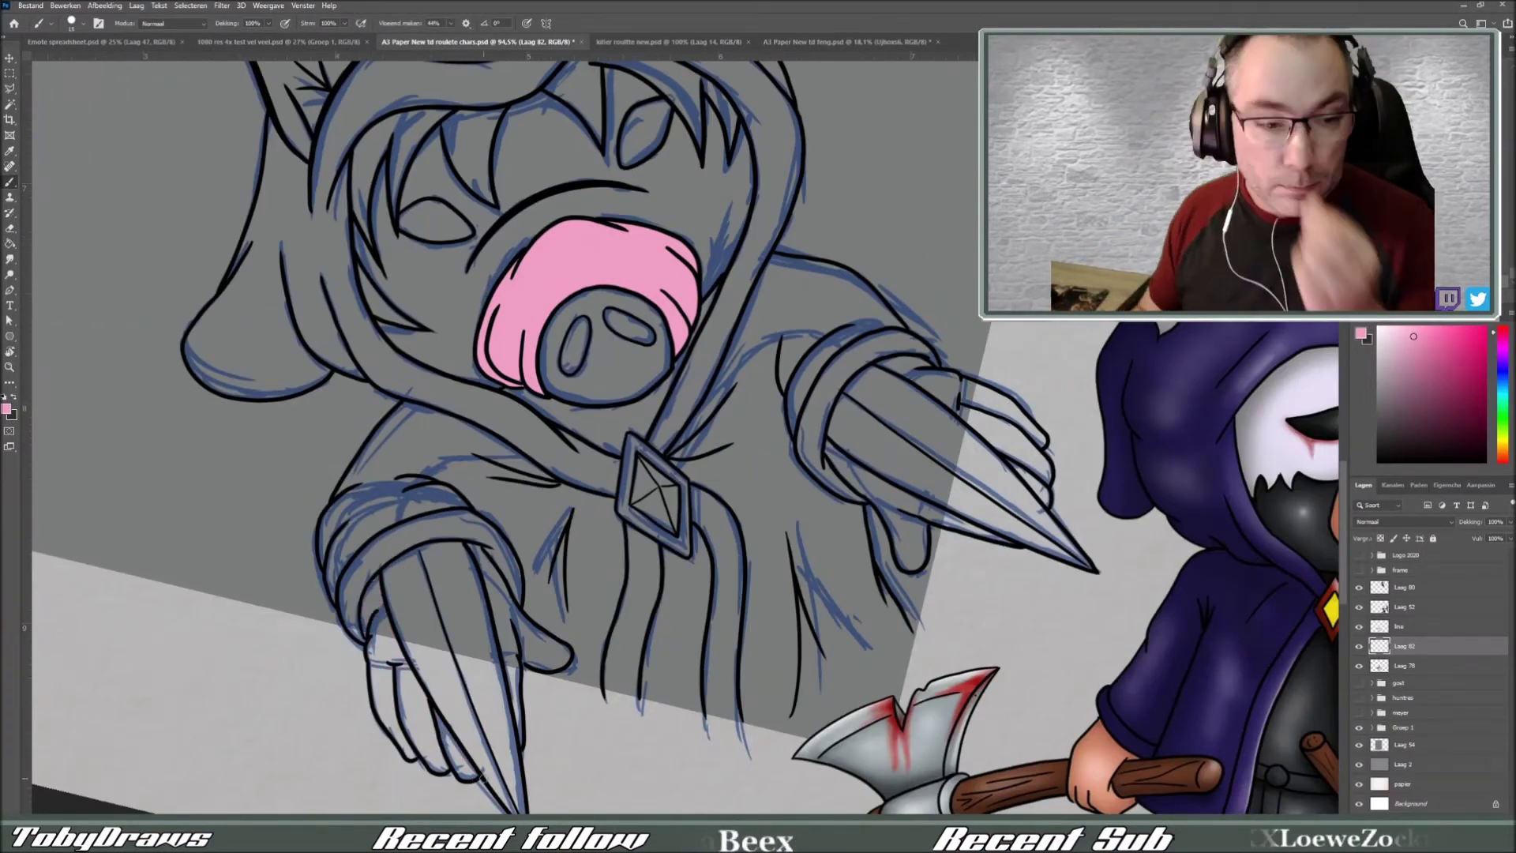
pyautogui.moveTo(553, 316); pyautogui.dragTo(624, 585)
pyautogui.moveTo(292, 253); pyautogui.dragTo(379, 371)
pyautogui.moveTo(410, 293); pyautogui.dragTo(308, 257)
pyautogui.moveTo(552, 237)
pyautogui.mouseDown()
pyautogui.moveTo(553, 631)
pyautogui.moveTo(553, 237)
pyautogui.mouseUp()
# - On the hair blade layer, paint the hair and both blades dark brown
pyautogui.press('d')
pyautogui.hotkey('alt', ']')
pyautogui.hotkey('alt', '[')
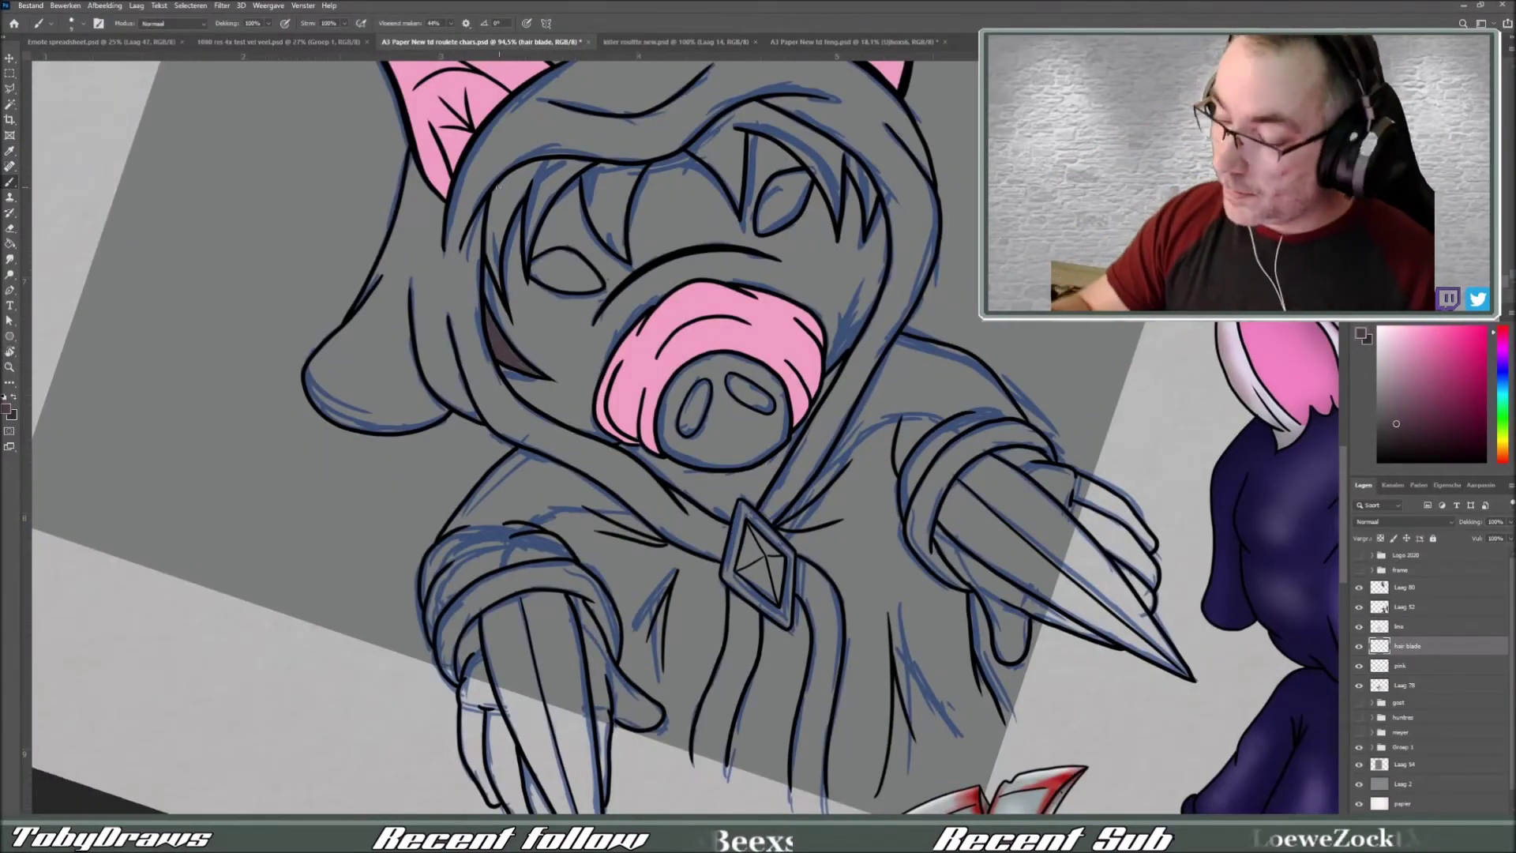
pyautogui.moveTo(711, 395)
pyautogui.mouseDown()
pyautogui.moveTo(553, 552)
pyautogui.moveTo(711, 411)
pyautogui.mouseUp()
pyautogui.moveTo(604, 183)
pyautogui.mouseDown()
pyautogui.moveTo(576, 257)
pyautogui.moveTo(593, 241)
pyautogui.mouseUp()
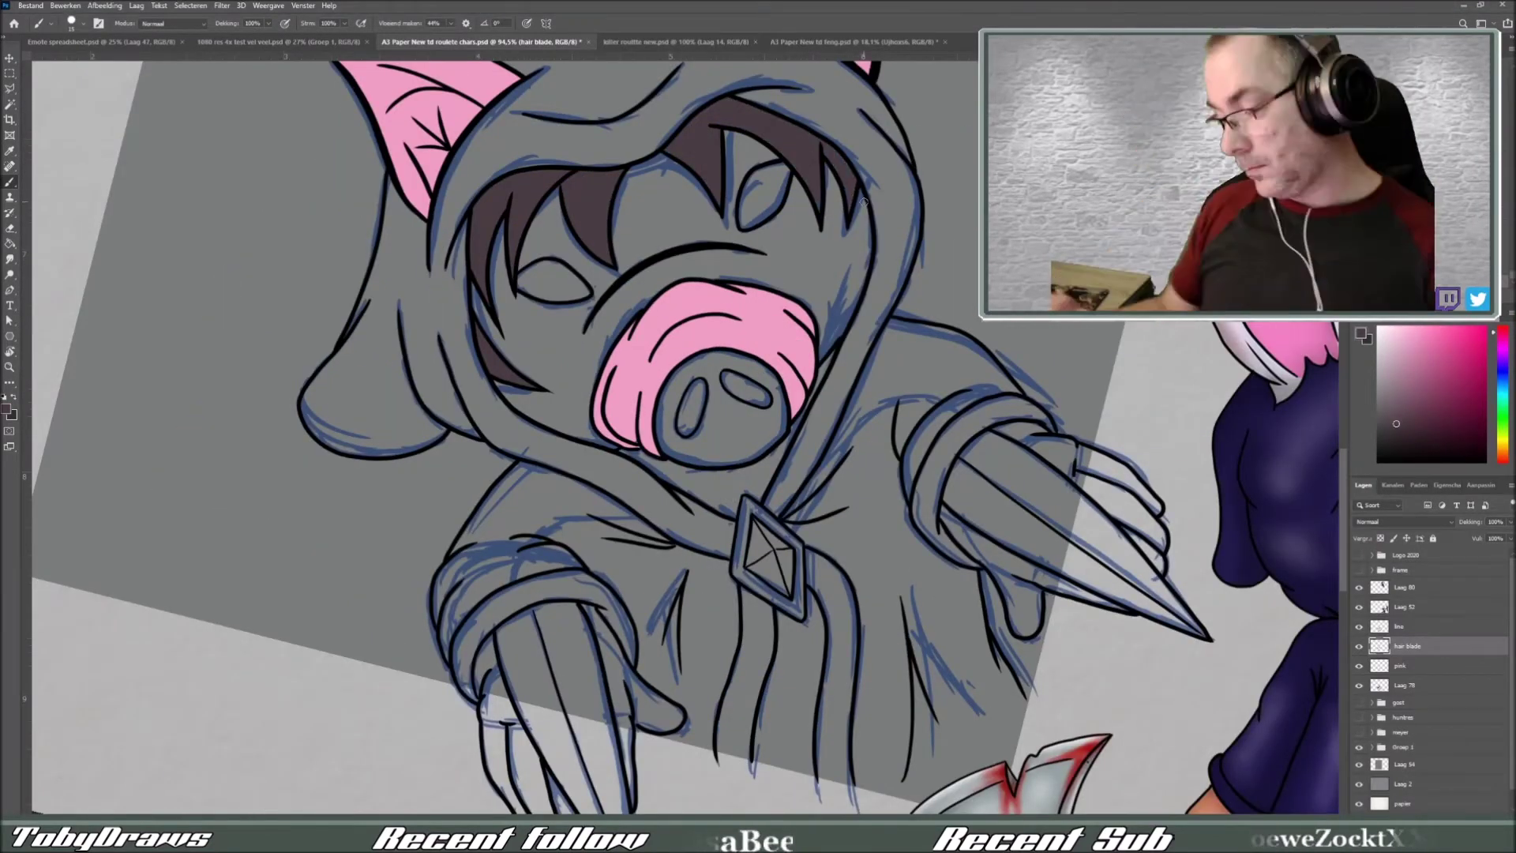
pyautogui.moveTo(711, 395); pyautogui.dragTo(593, 513)
pyautogui.moveTo(398, 363); pyautogui.dragTo(447, 656)
pyautogui.moveTo(474, 363); pyautogui.dragTo(450, 600)
pyautogui.moveTo(411, 363); pyautogui.dragTo(446, 628)
pyautogui.moveTo(711, 395); pyautogui.dragTo(592, 513)
pyautogui.moveTo(739, 395); pyautogui.dragTo(731, 537)
pyautogui.moveTo(759, 450)
pyautogui.mouseDown()
pyautogui.moveTo(752, 247)
pyautogui.moveTo(766, 419)
pyautogui.mouseUp()
pyautogui.moveTo(766, 419); pyautogui.dragTo(1016, 442)
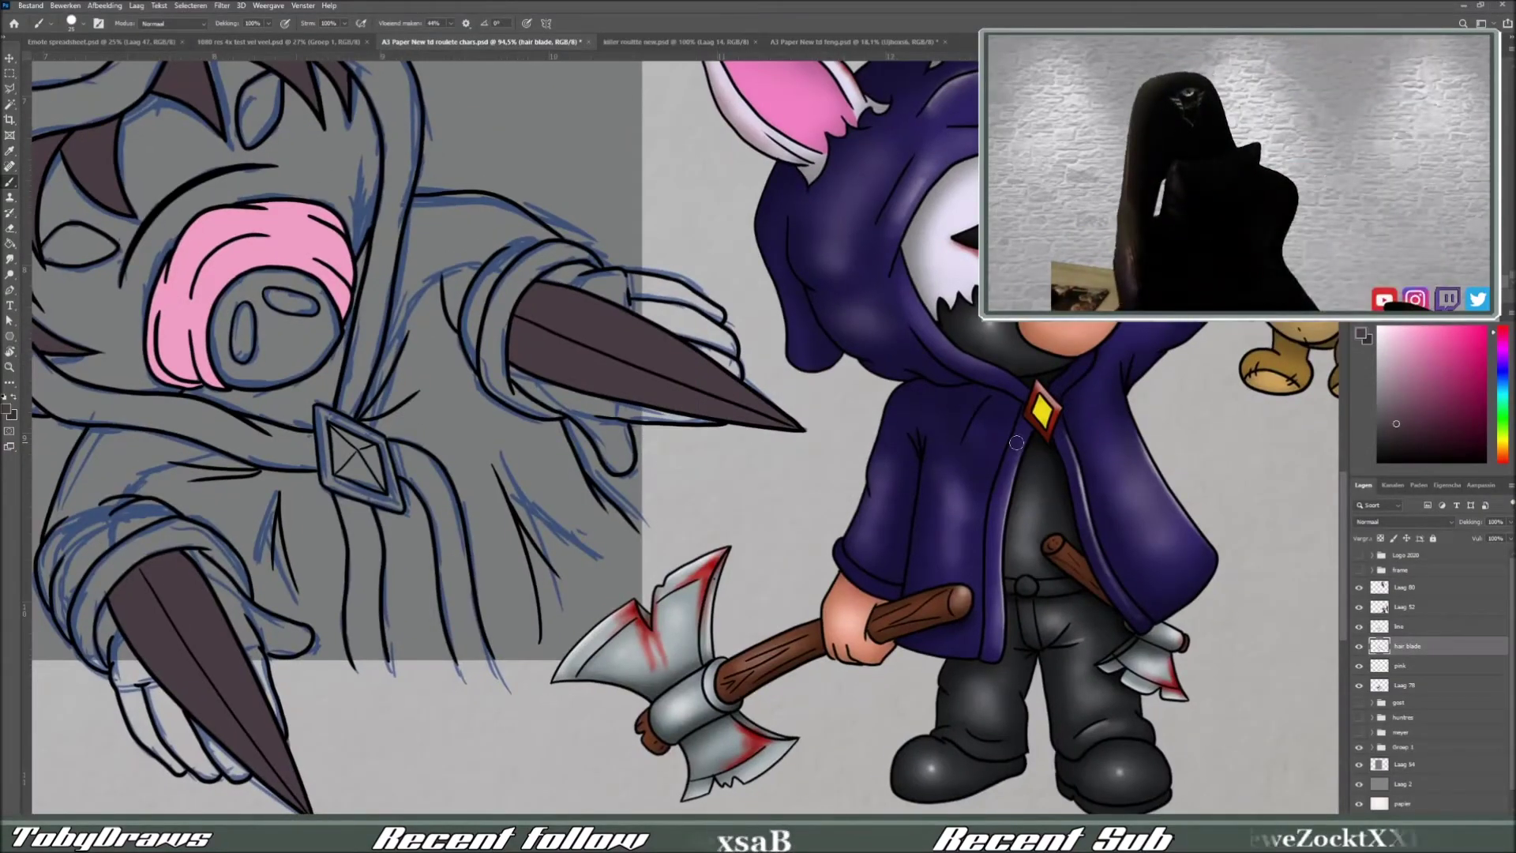
# - Add a layer named 'cape' and fill the magic-wand-selected cloak with dark purple
pyautogui.scroll(-3, 1017, 442)
pyautogui.hotkey('ctrl', 'shift', 'alt', 'n')
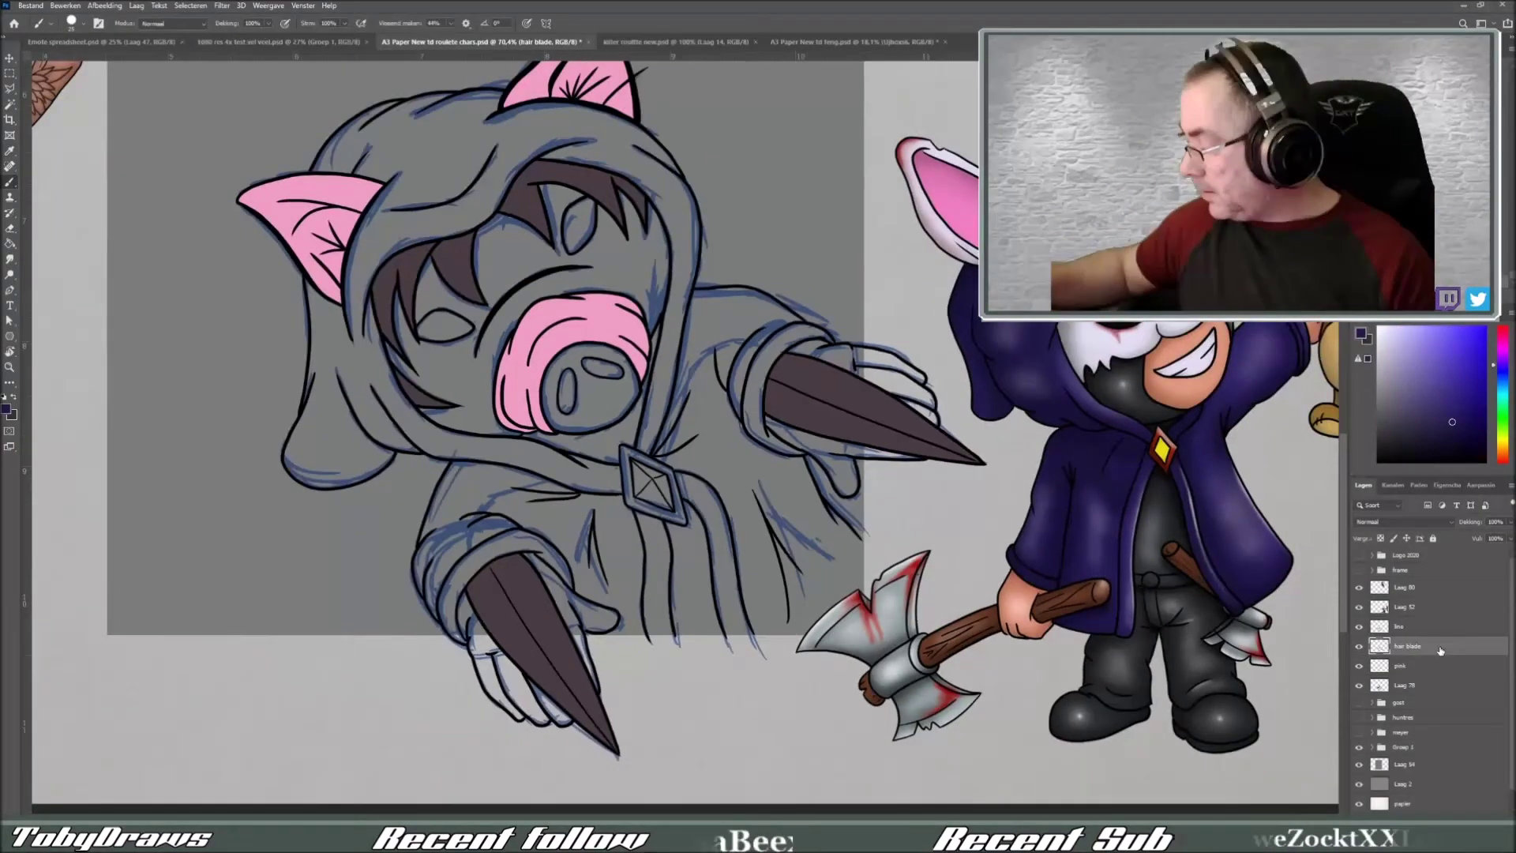
pyautogui.doubleClick(1406, 646)
pyautogui.write('cape')
pyautogui.press('Return')
pyautogui.press('w')
pyautogui.keyDown('ctrl'); pyautogui.click(1379, 626); pyautogui.keyUp('ctrl')
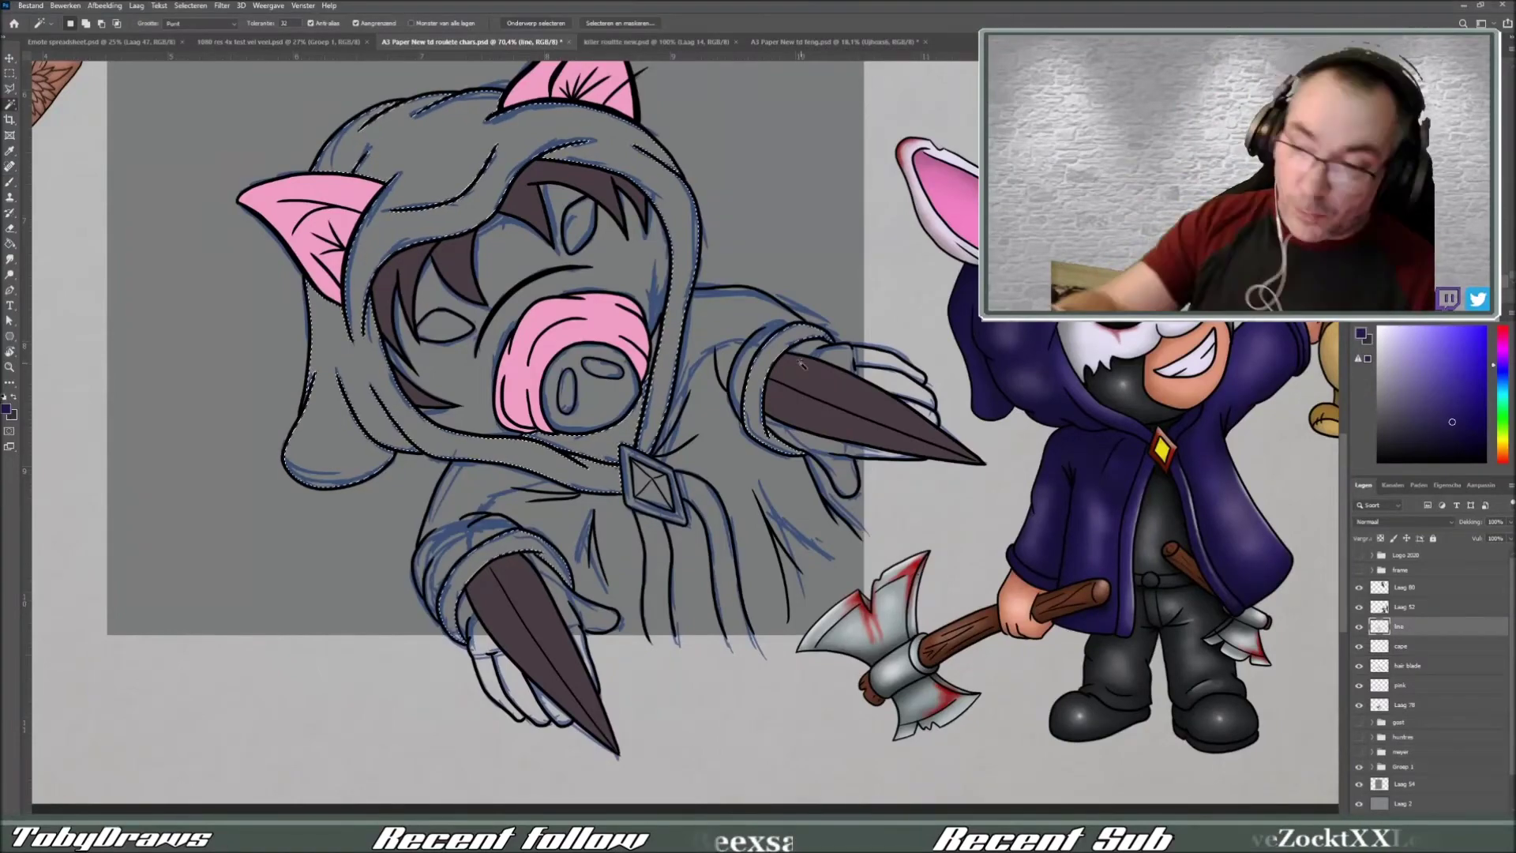
pyautogui.hotkey('alt', 'BackSpace')
pyautogui.hotkey('ctrl', 'd')
pyautogui.press('b')
# - Touch up purple on the lower cape, sleeve area and around the clasp
pyautogui.moveTo(654, 328)
pyautogui.mouseDown()
pyautogui.moveTo(685, 470)
pyautogui.moveTo(730, 332)
pyautogui.moveTo(778, 513)
pyautogui.mouseUp()
pyautogui.moveTo(758, 450); pyautogui.dragTo(838, 624)
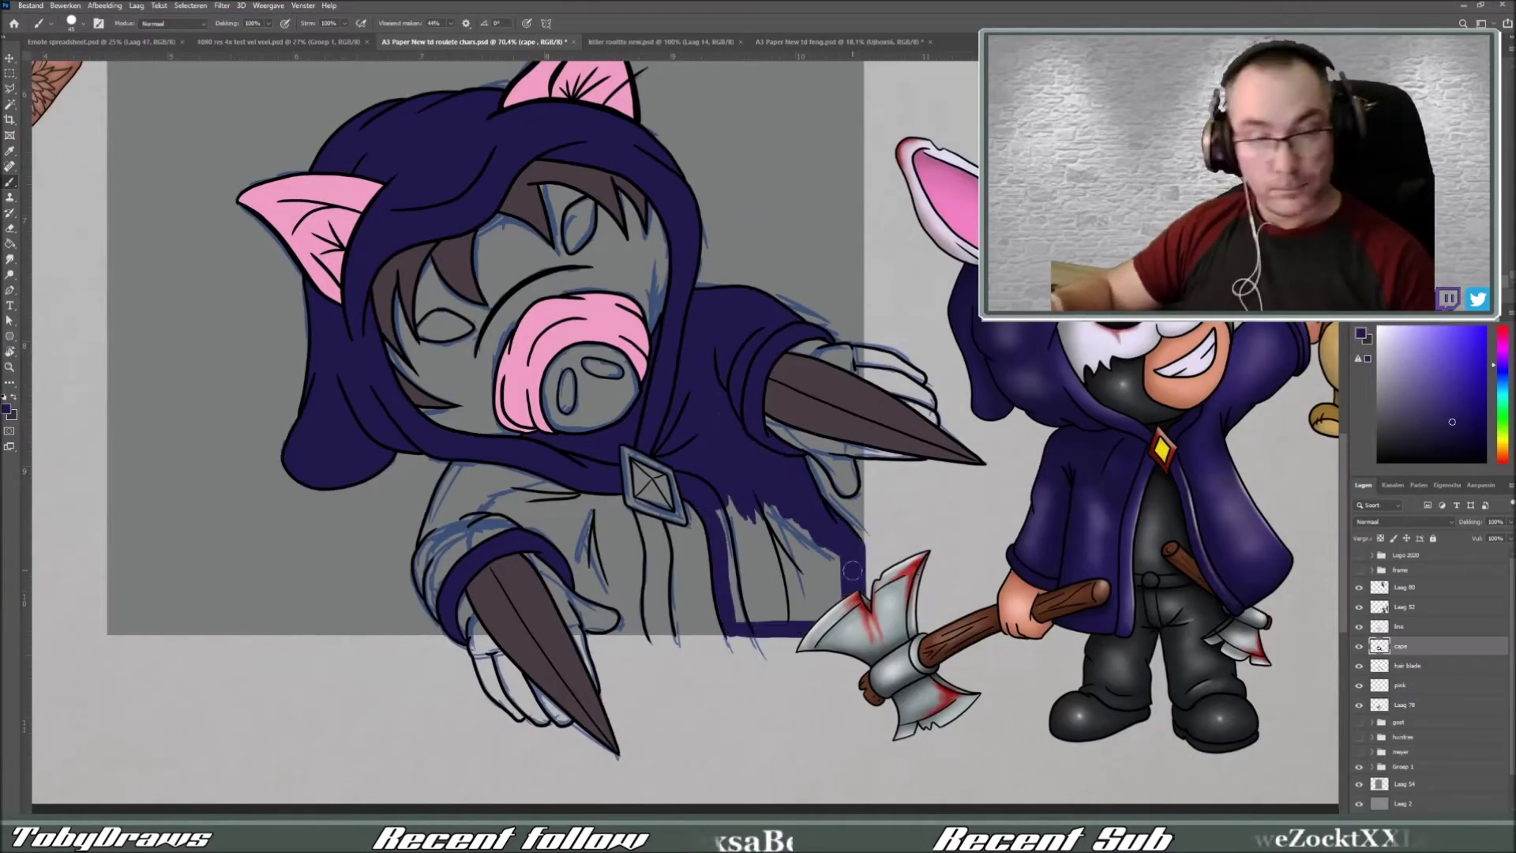
pyautogui.moveTo(849, 545); pyautogui.dragTo(817, 587)
pyautogui.press('[')
pyautogui.press('[')
pyautogui.press('[')
pyautogui.moveTo(482, 461); pyautogui.dragTo(493, 534)
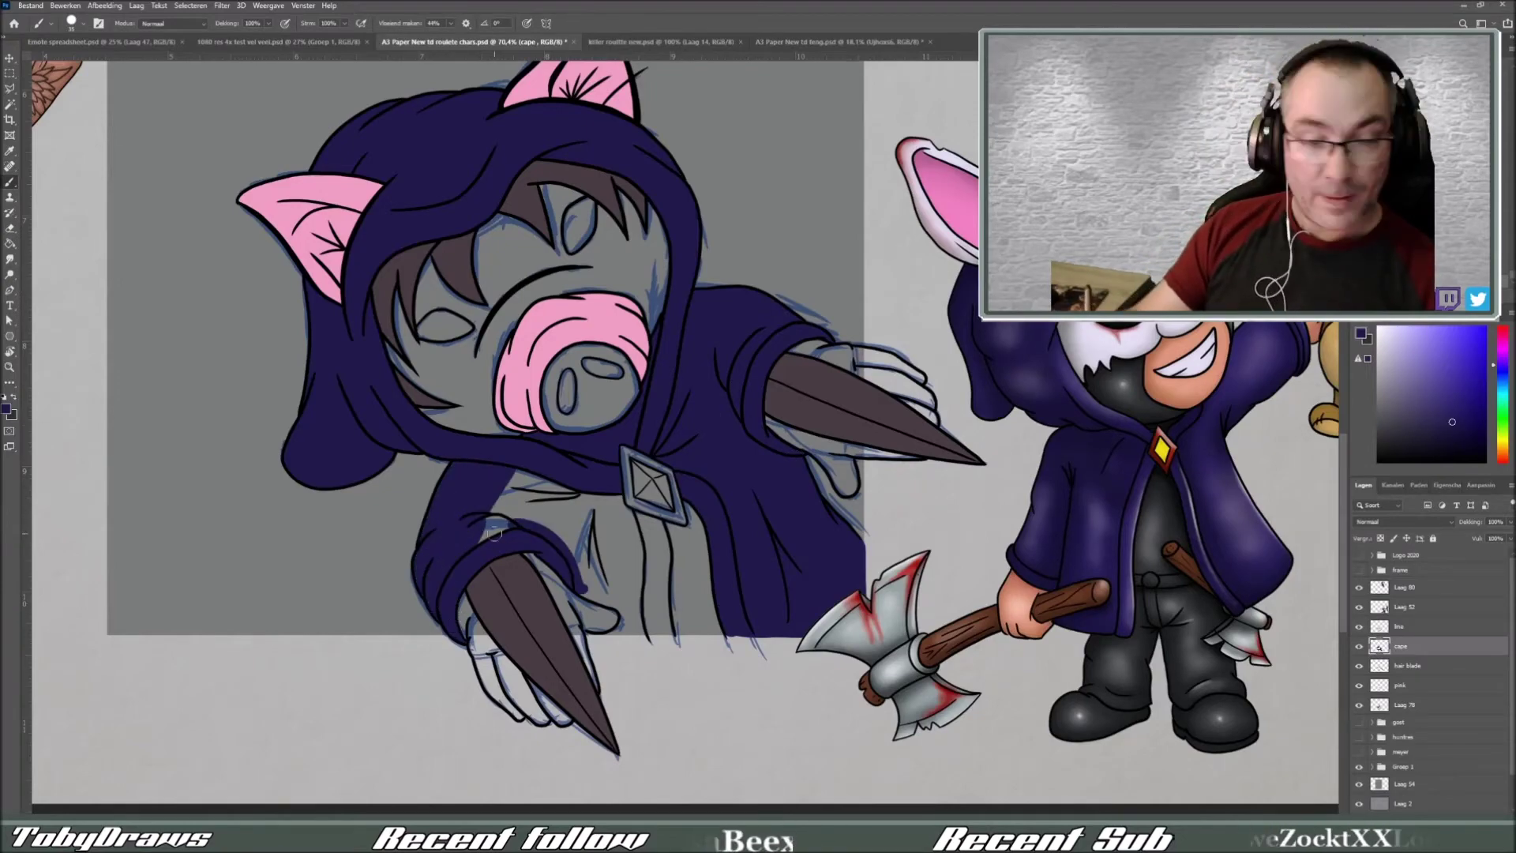
pyautogui.moveTo(507, 476)
pyautogui.mouseDown()
pyautogui.moveTo(651, 624)
pyautogui.moveTo(608, 584)
pyautogui.mouseUp()
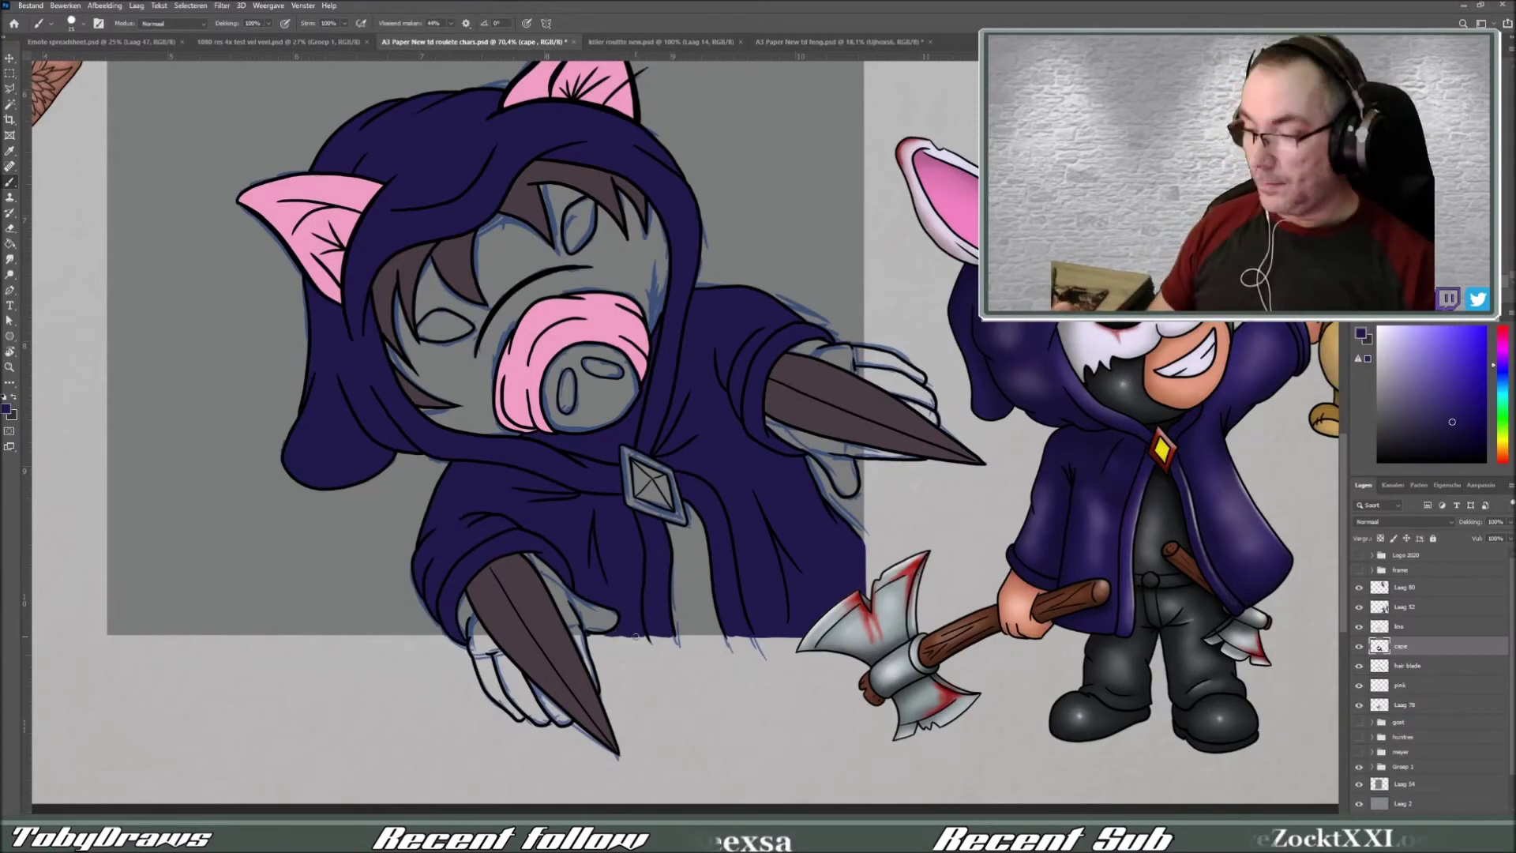
# - Outline the clasp in red and fill the nose between the nostrils with darker pink
pyautogui.moveTo(632, 454); pyautogui.dragTo(675, 517)
pyautogui.scroll(2, 632, 553)
pyautogui.press('i')
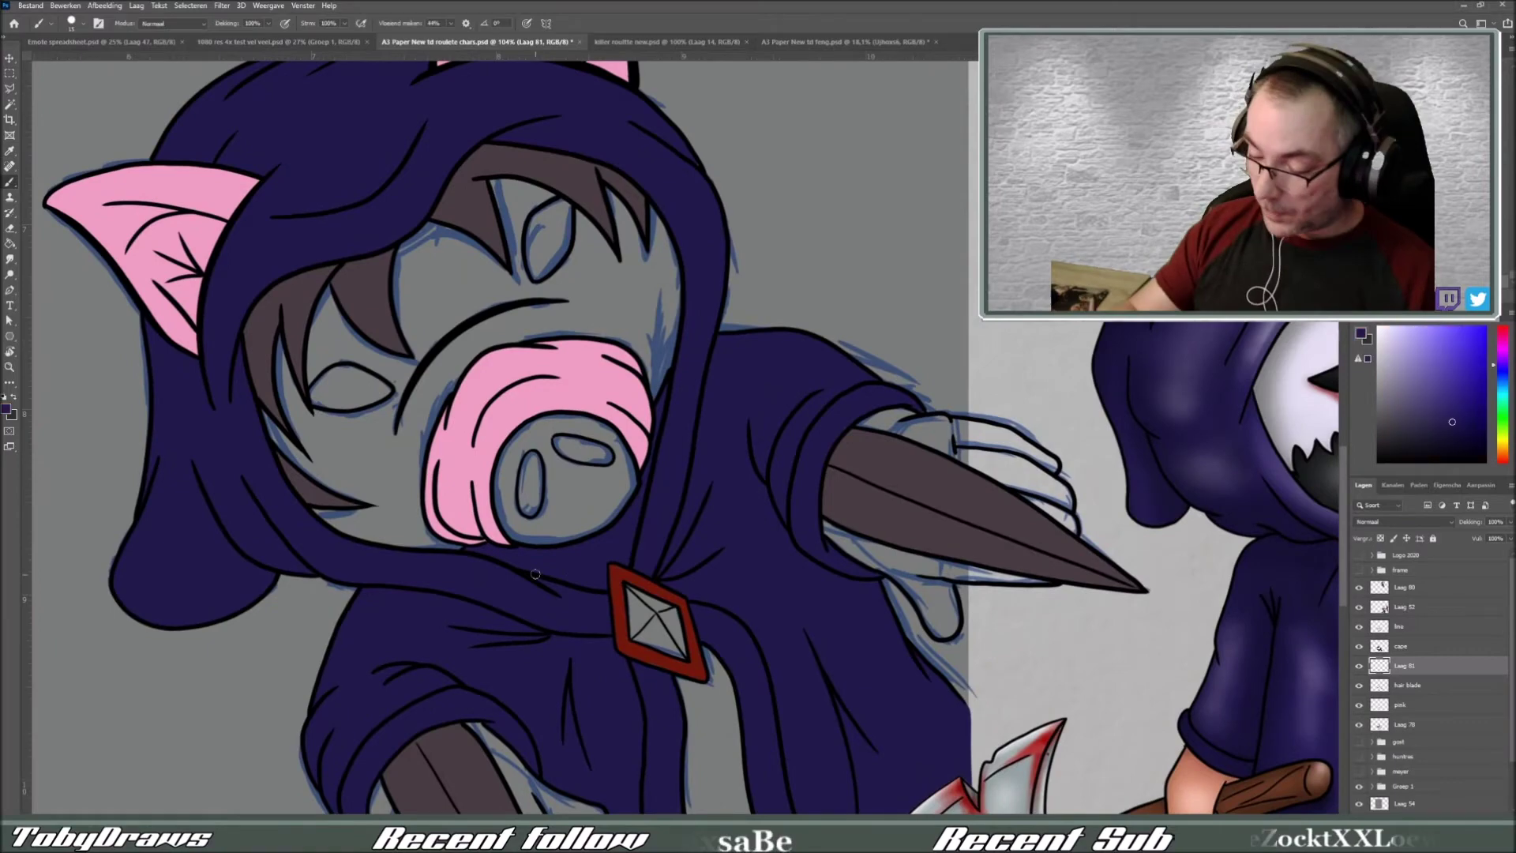
pyautogui.scroll(-5, 572, 568)
pyautogui.press('b')
pyautogui.click(1438, 361)
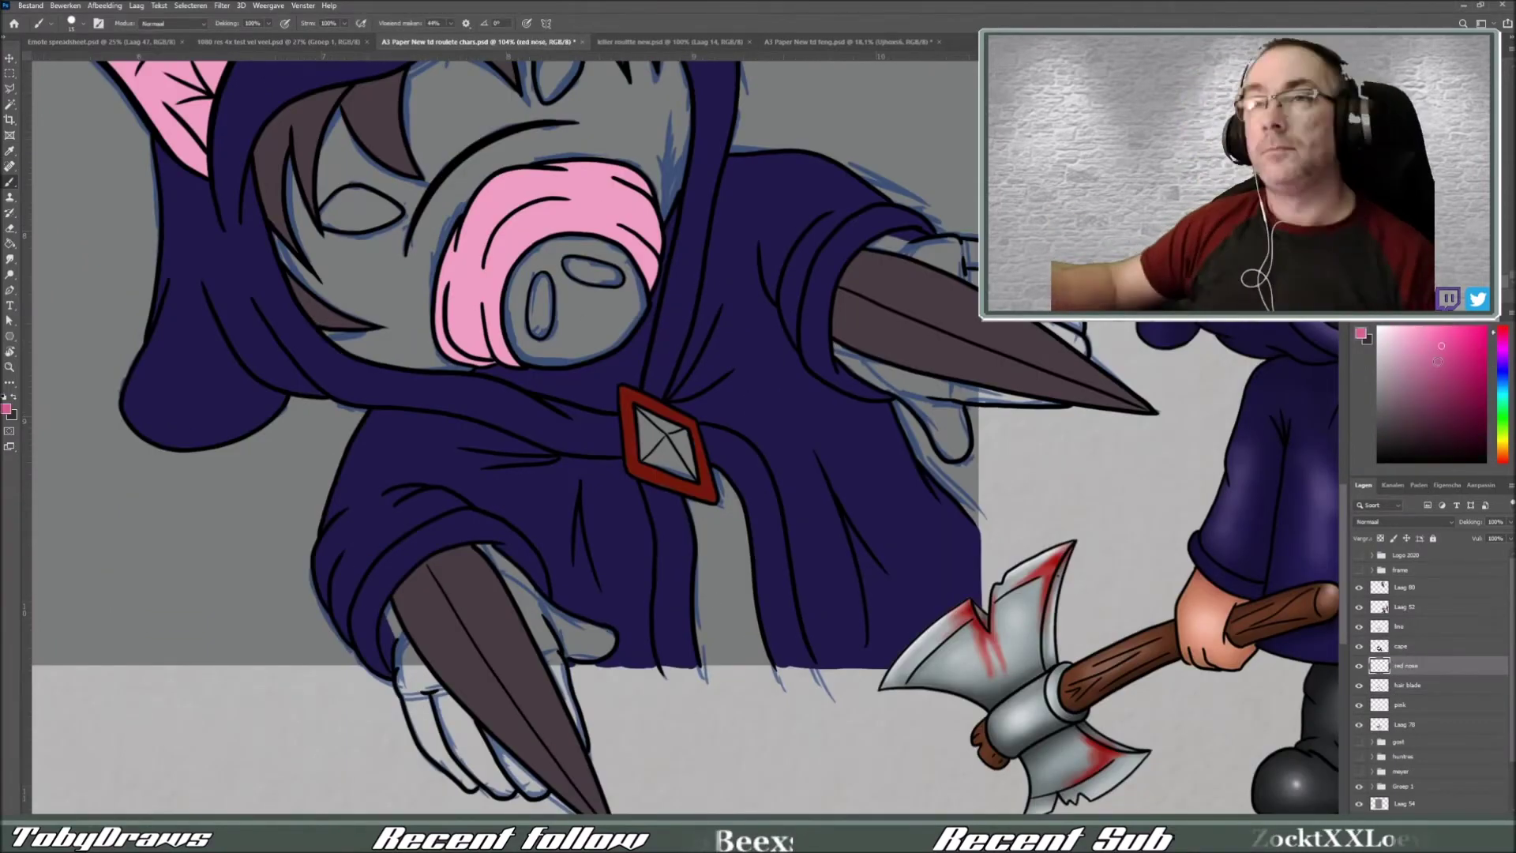
pyautogui.scroll(2, 547, 345)
pyautogui.moveTo(553, 221); pyautogui.dragTo(545, 308)
pyautogui.moveTo(664, 237); pyautogui.dragTo(505, 371)
pyautogui.moveTo(543, 266); pyautogui.dragTo(652, 274)
pyautogui.press('r')
pyautogui.scroll(-5, 751, 609)
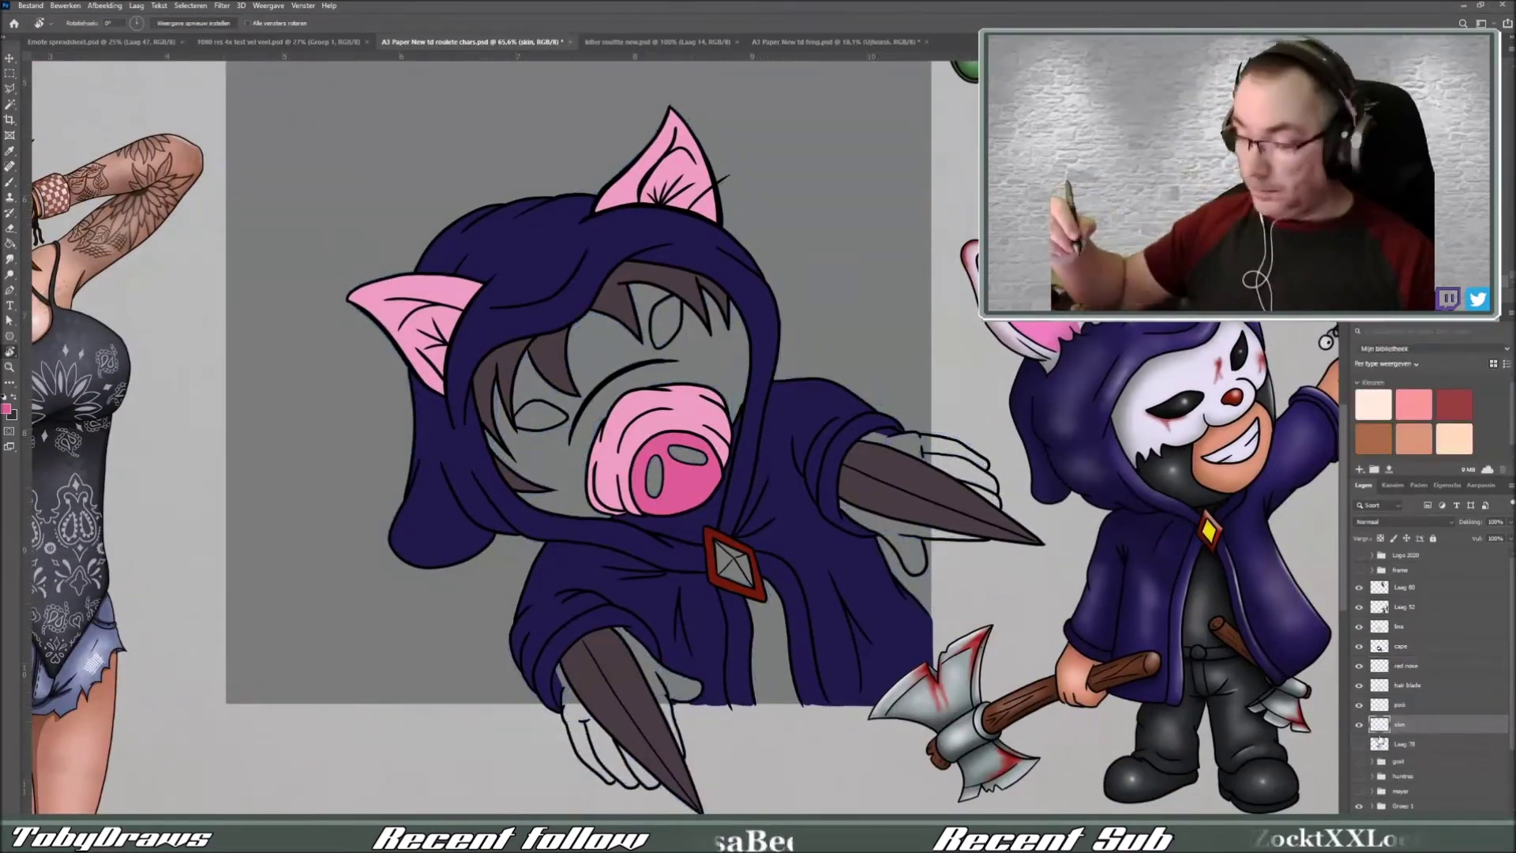
# - Paint the pig character's hands in skin colour
pyautogui.press('b')
pyautogui.scroll(3, 553, 474)
pyautogui.moveTo(431, 351); pyautogui.dragTo(523, 476)
pyautogui.moveTo(442, 391); pyautogui.dragTo(477, 507)
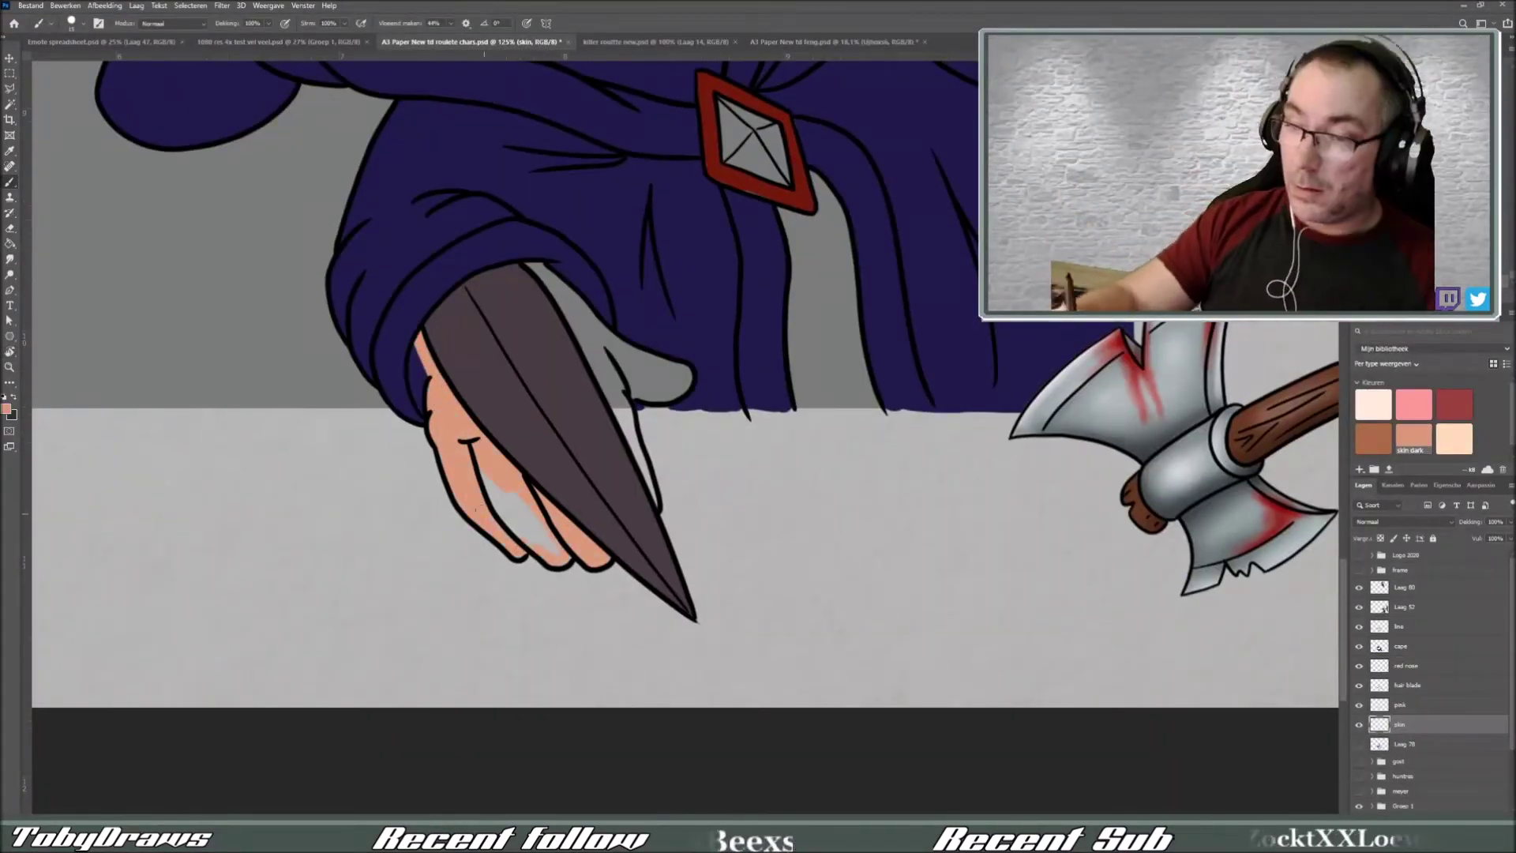
pyautogui.moveTo(581, 387)
pyautogui.mouseDown()
pyautogui.moveTo(974, 253)
pyautogui.moveTo(1025, 402)
pyautogui.mouseUp()
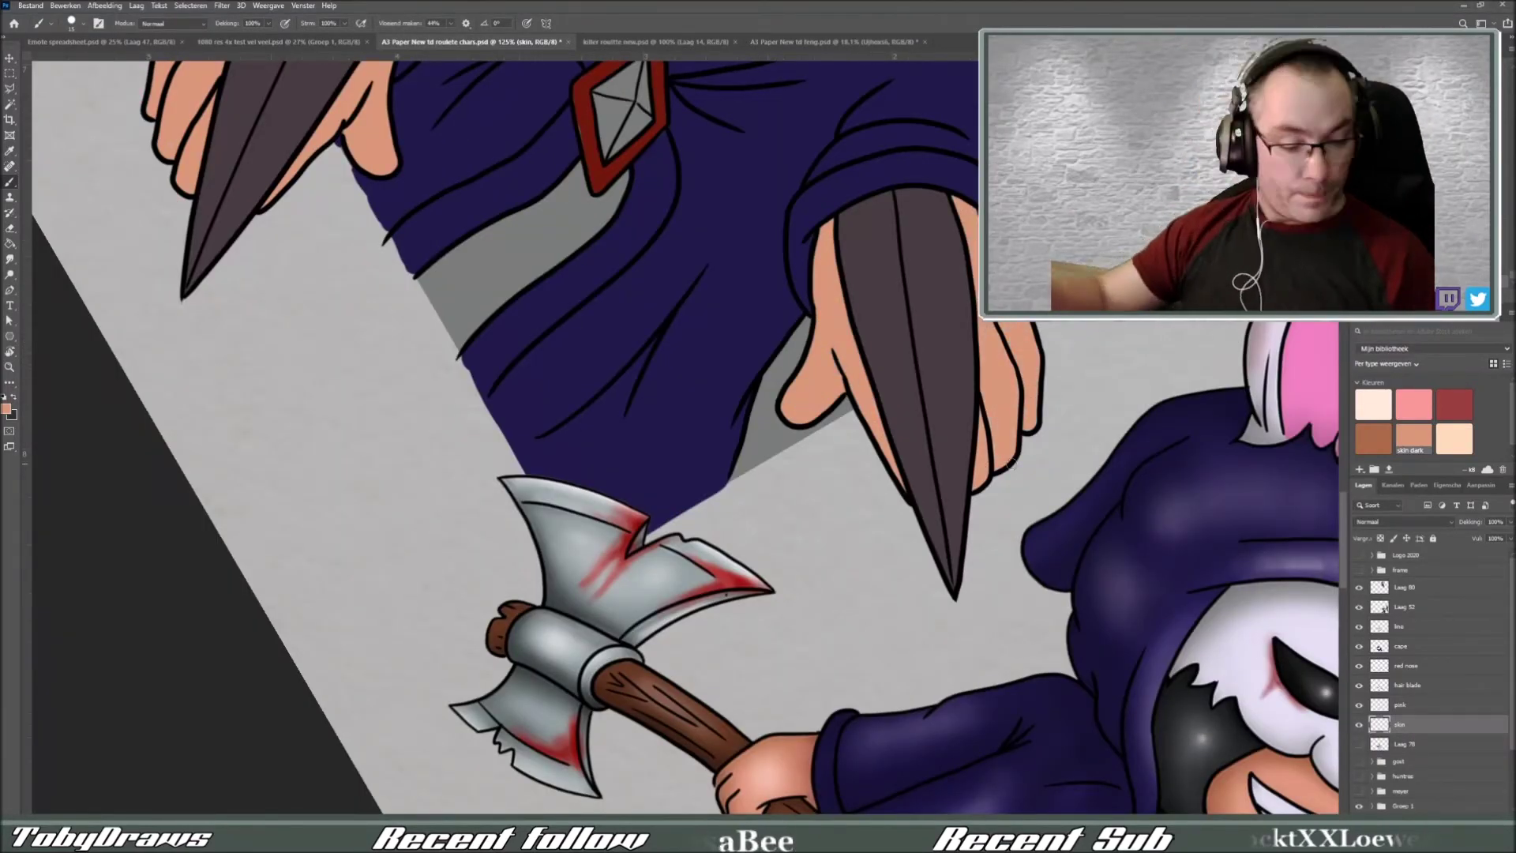
pyautogui.hotkey('ctrl', '0')
# - Fill the pig's mask with dark grey
pyautogui.press('w')
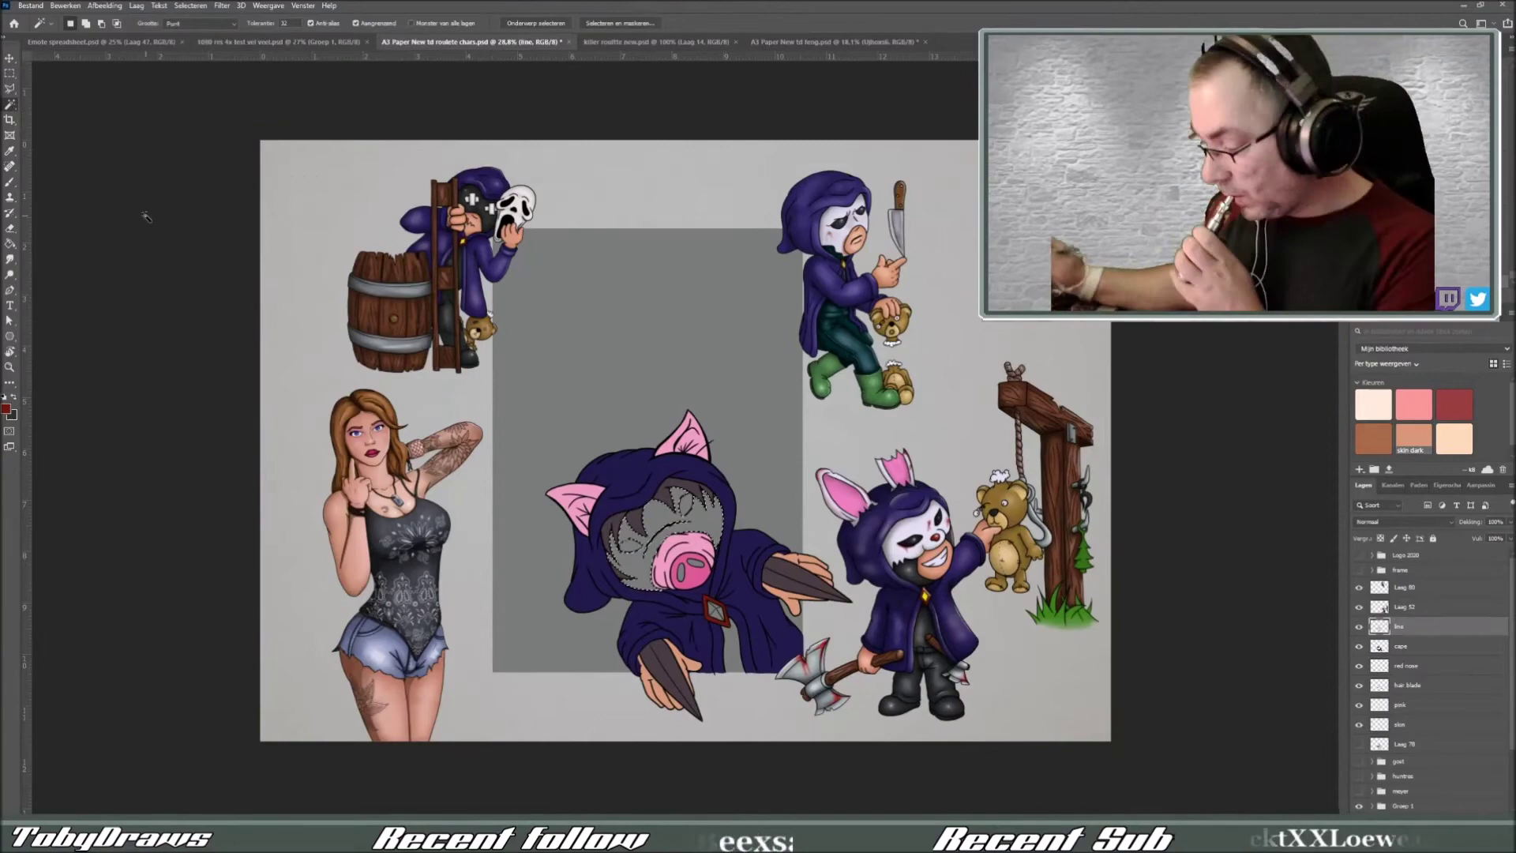
pyautogui.press('b')
pyautogui.moveTo(632, 513); pyautogui.dragTo(695, 569)
pyautogui.scroll(3, 711, 608)
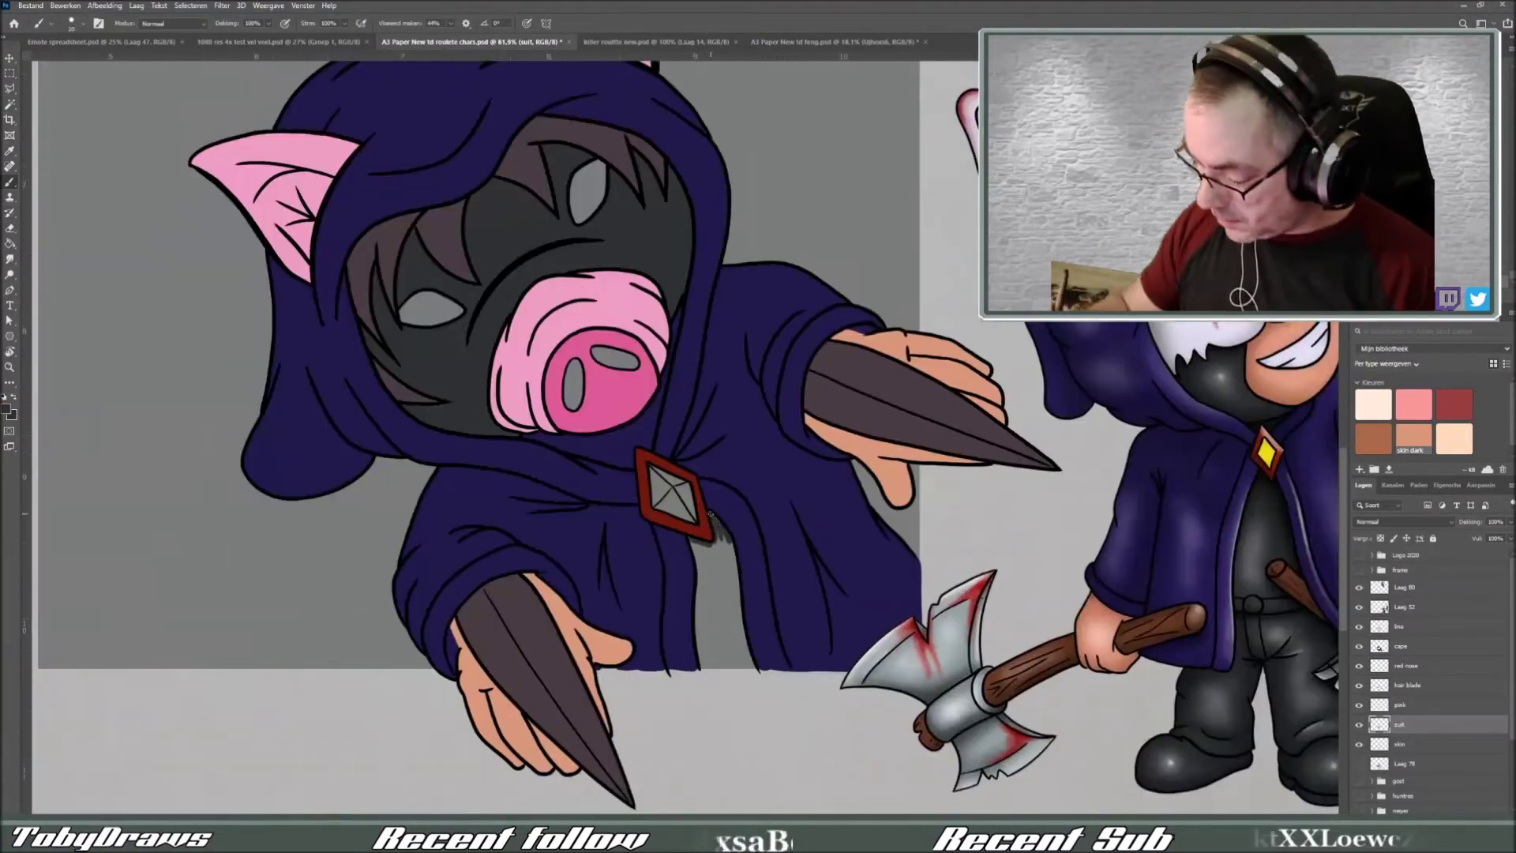
# - On a new, renamed eyes layer, paint the chest gem yellow and darken the eyes
pyautogui.hotkey('ctrl', 'shift', 'alt', 'n')
pyautogui.doubleClick(1395, 726)
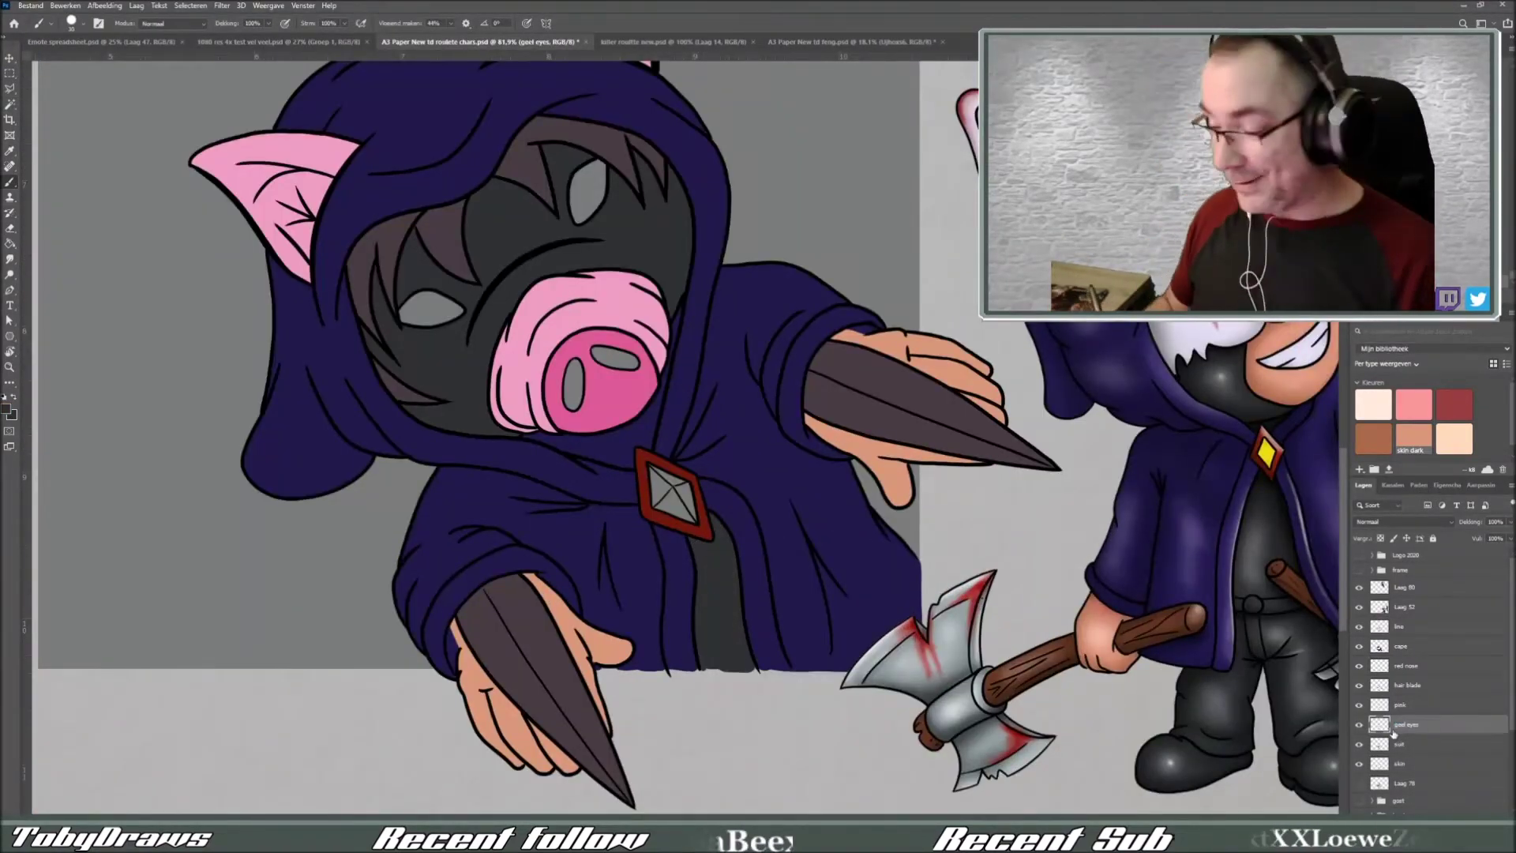
pyautogui.scroll(2, 671, 490)
pyautogui.moveTo(645, 454); pyautogui.dragTo(649, 476)
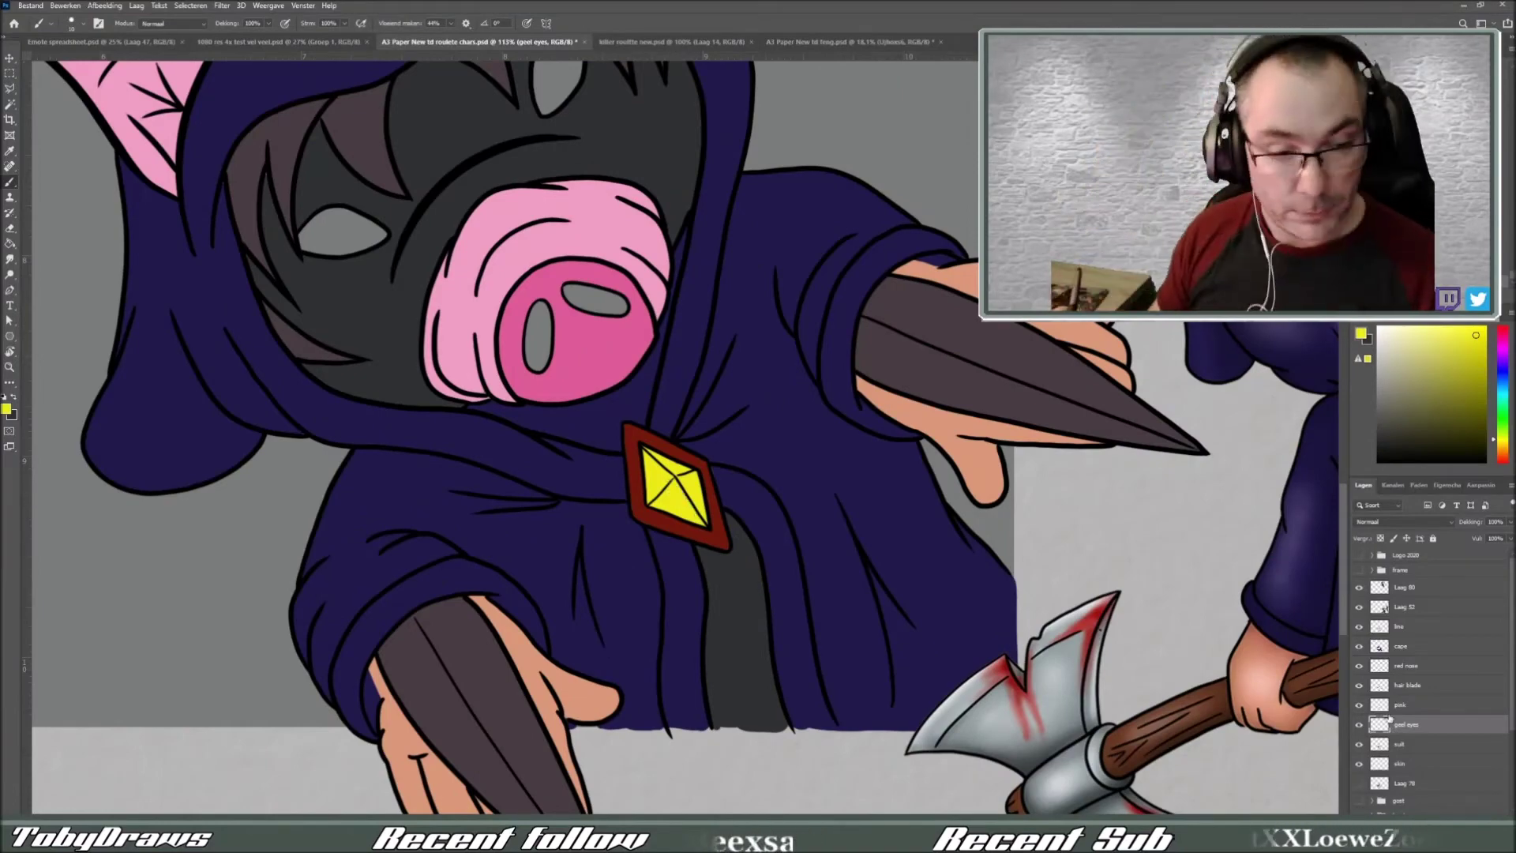
pyautogui.moveTo(304, 244); pyautogui.dragTo(343, 252)
pyautogui.moveTo(523, 291)
pyautogui.mouseDown()
pyautogui.moveTo(592, 348)
pyautogui.moveTo(613, 324)
pyautogui.mouseUp()
# - Check the colouring and sample the cloak's dark purple as the next colour
pyautogui.moveTo(560, 402); pyautogui.dragTo(258, 406)
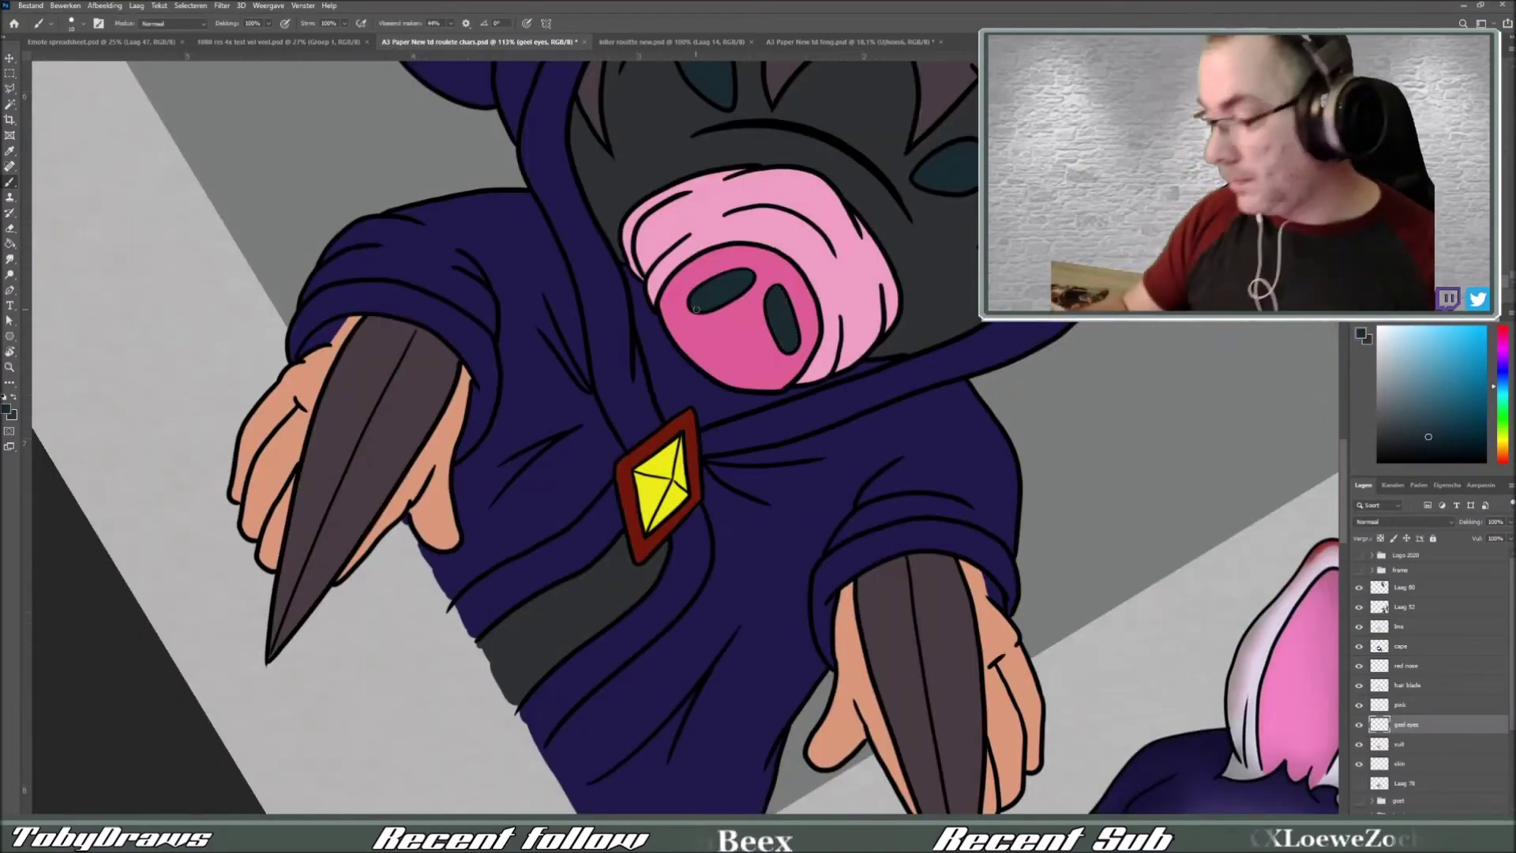
pyautogui.press('i')
pyautogui.click(258, 407)
pyautogui.hotkey('ctrl', '0')
# - Add a shading layer above the cape with brush opacity lowered to 12%
pyautogui.press('b')
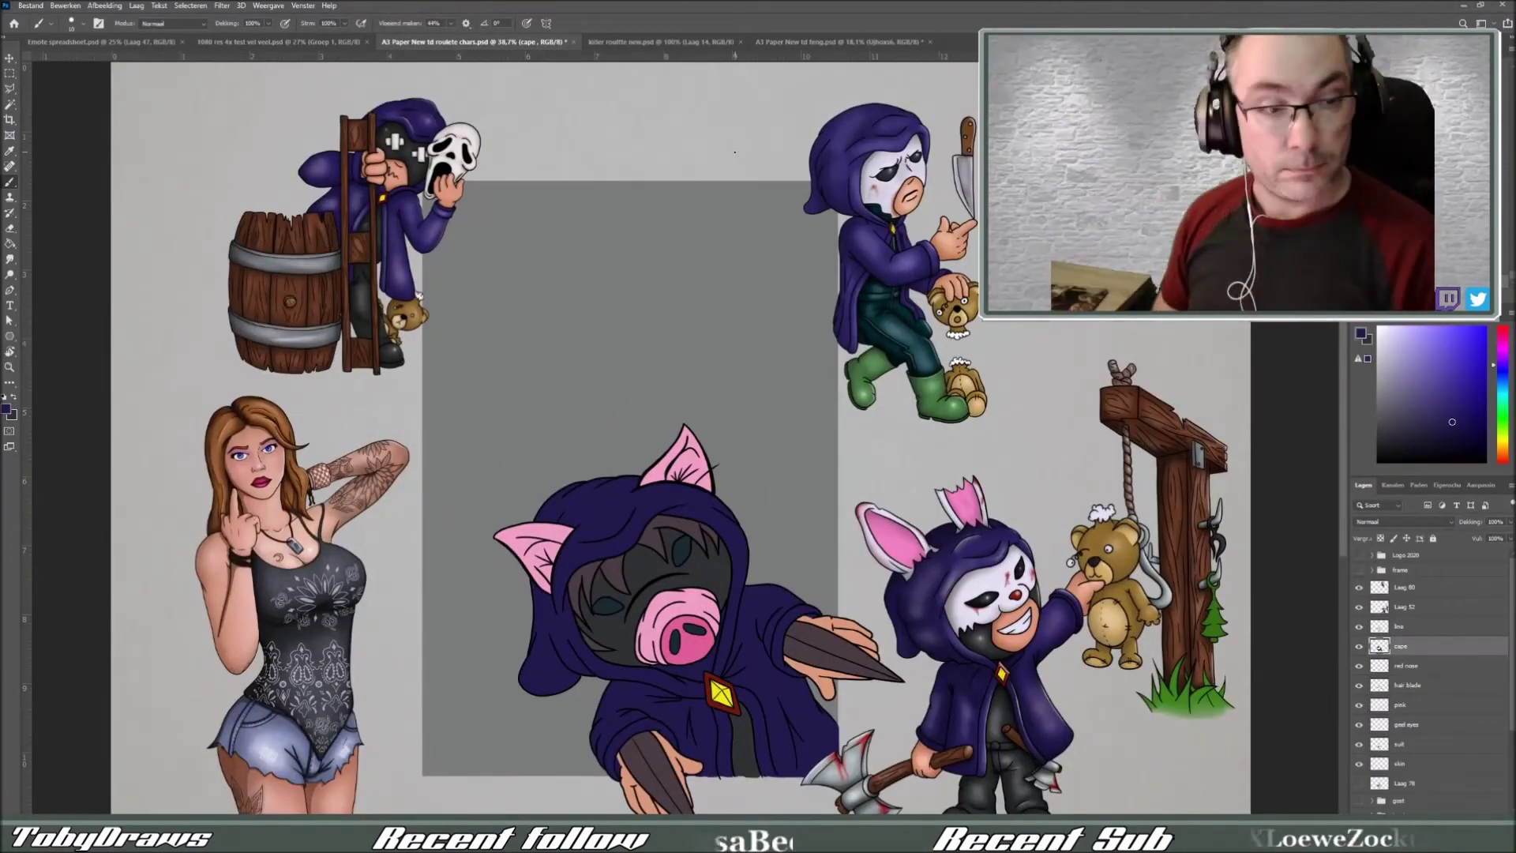
pyautogui.moveTo(734, 151); pyautogui.dragTo(646, 50)
pyautogui.hotkey('ctrl', 'shift', 'alt', 'n')
pyautogui.press('1')
pyautogui.press('2')
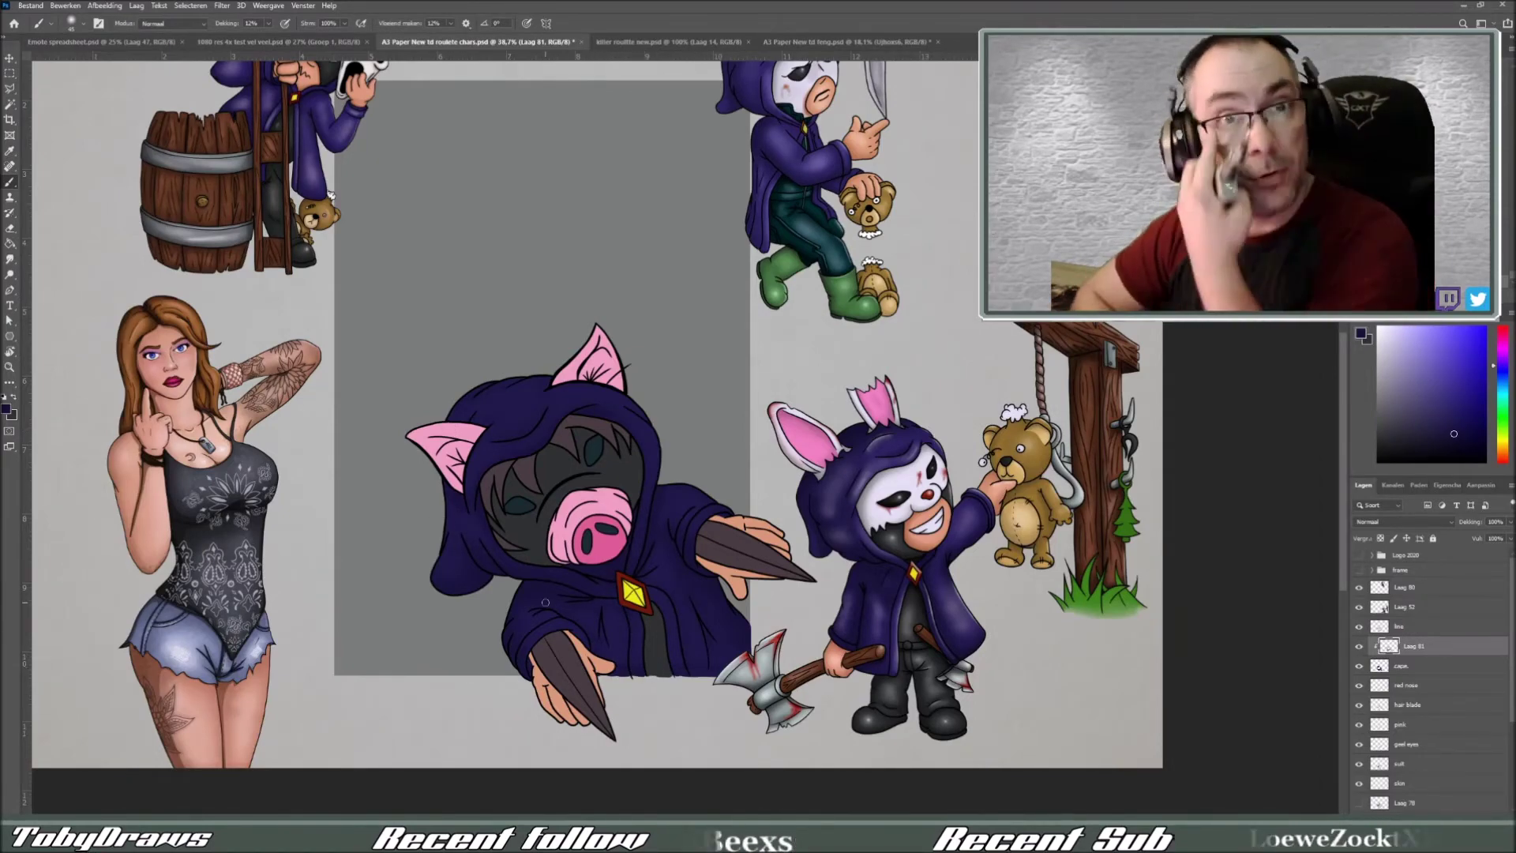
pyautogui.hotkey('ctrl', 'Tab')
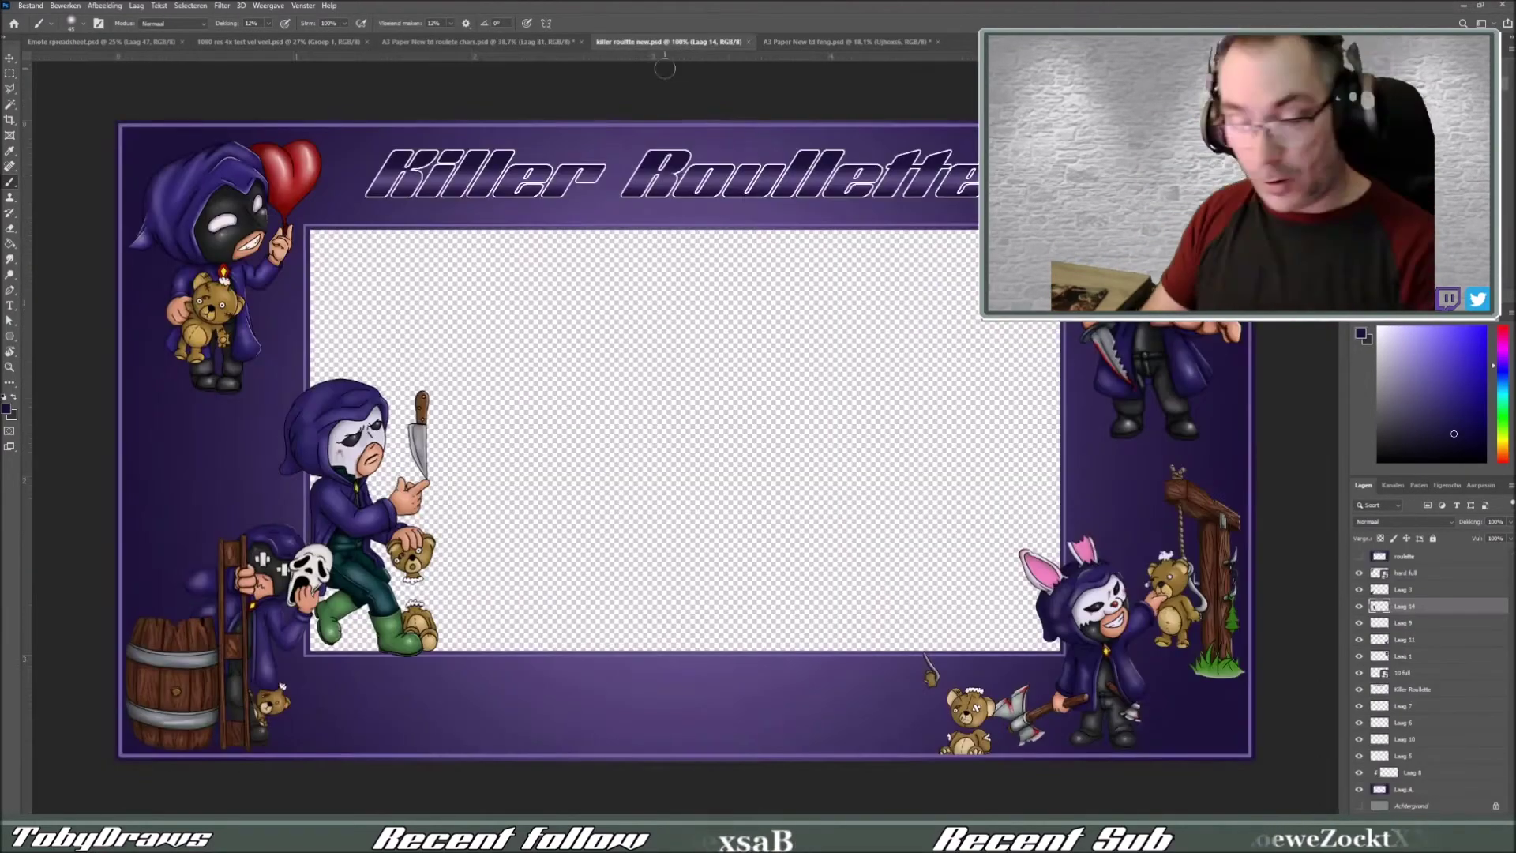
pyautogui.hotkey('ctrl', 'shift', 'Tab')
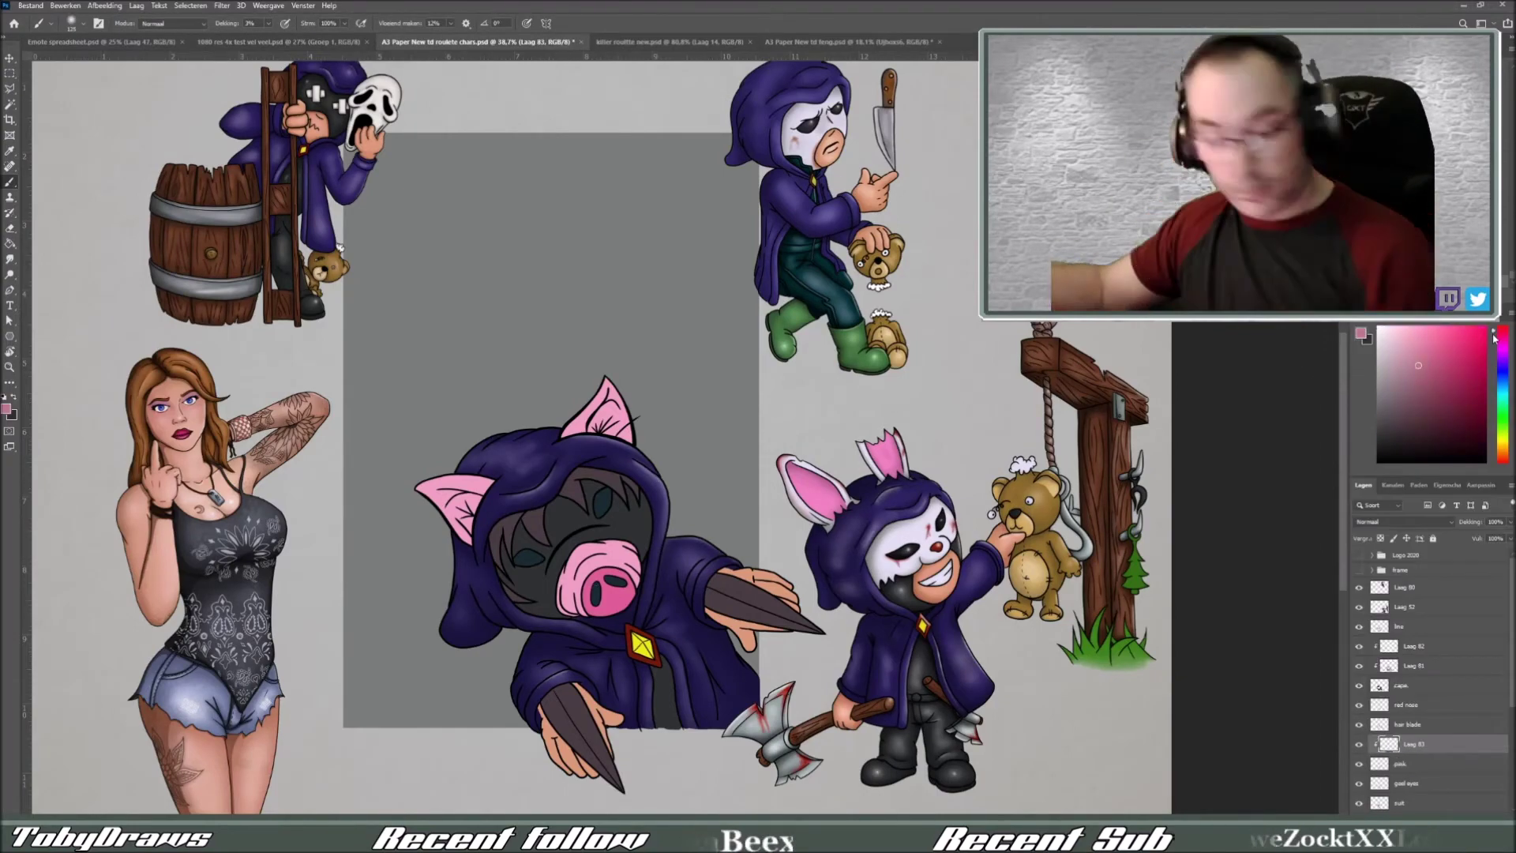
pyautogui.scroll(2, 424, 308)
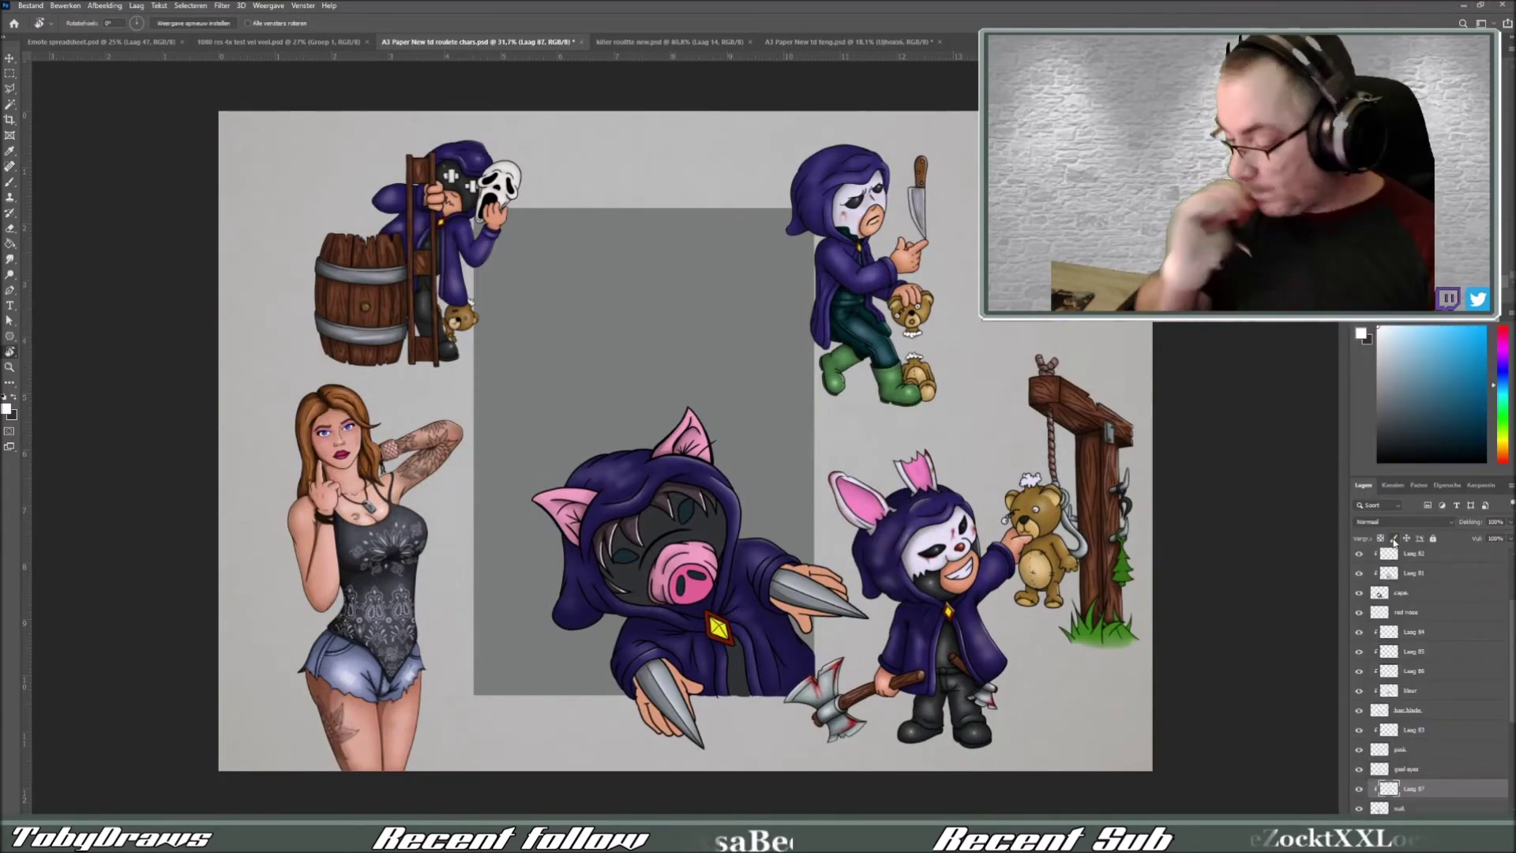
# - Shrink the brush and add highlight and shading layers, alternating white and black paint
pyautogui.press('x')
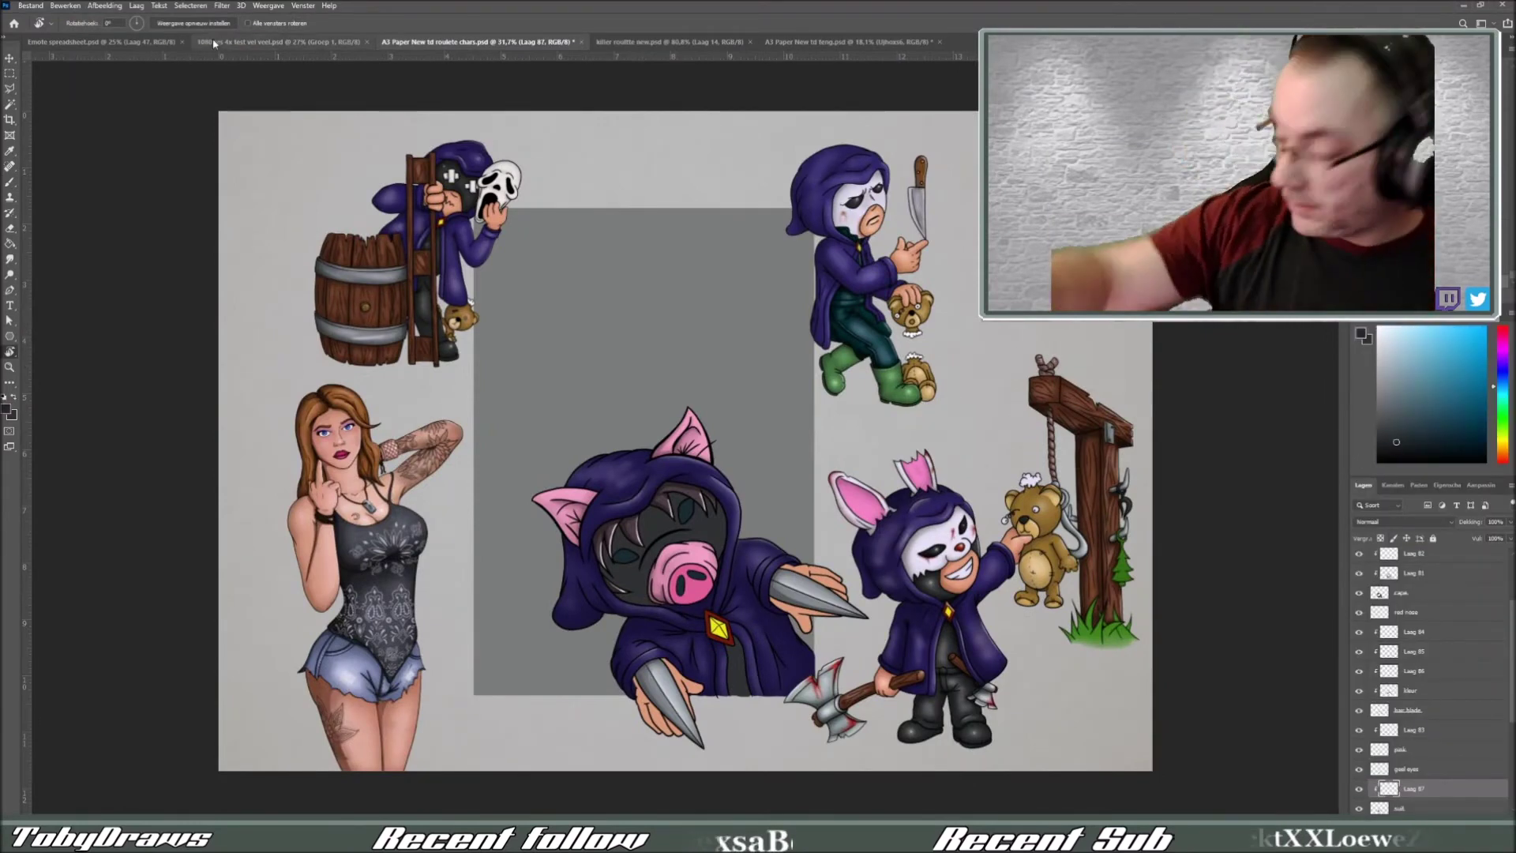
pyautogui.press('b')
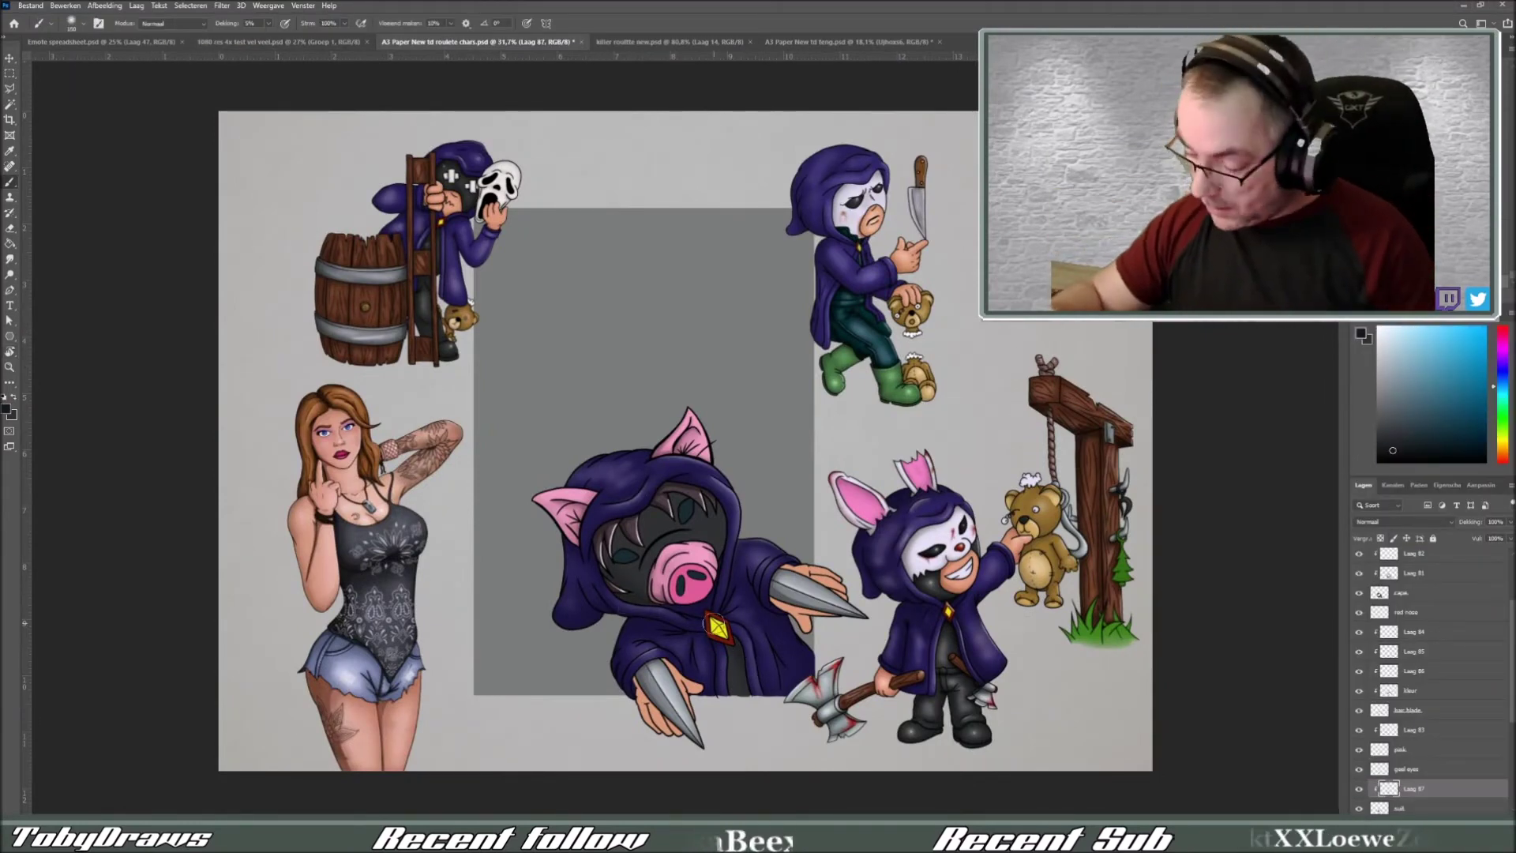
pyautogui.press('[')
pyautogui.press('[')
pyautogui.press('[')
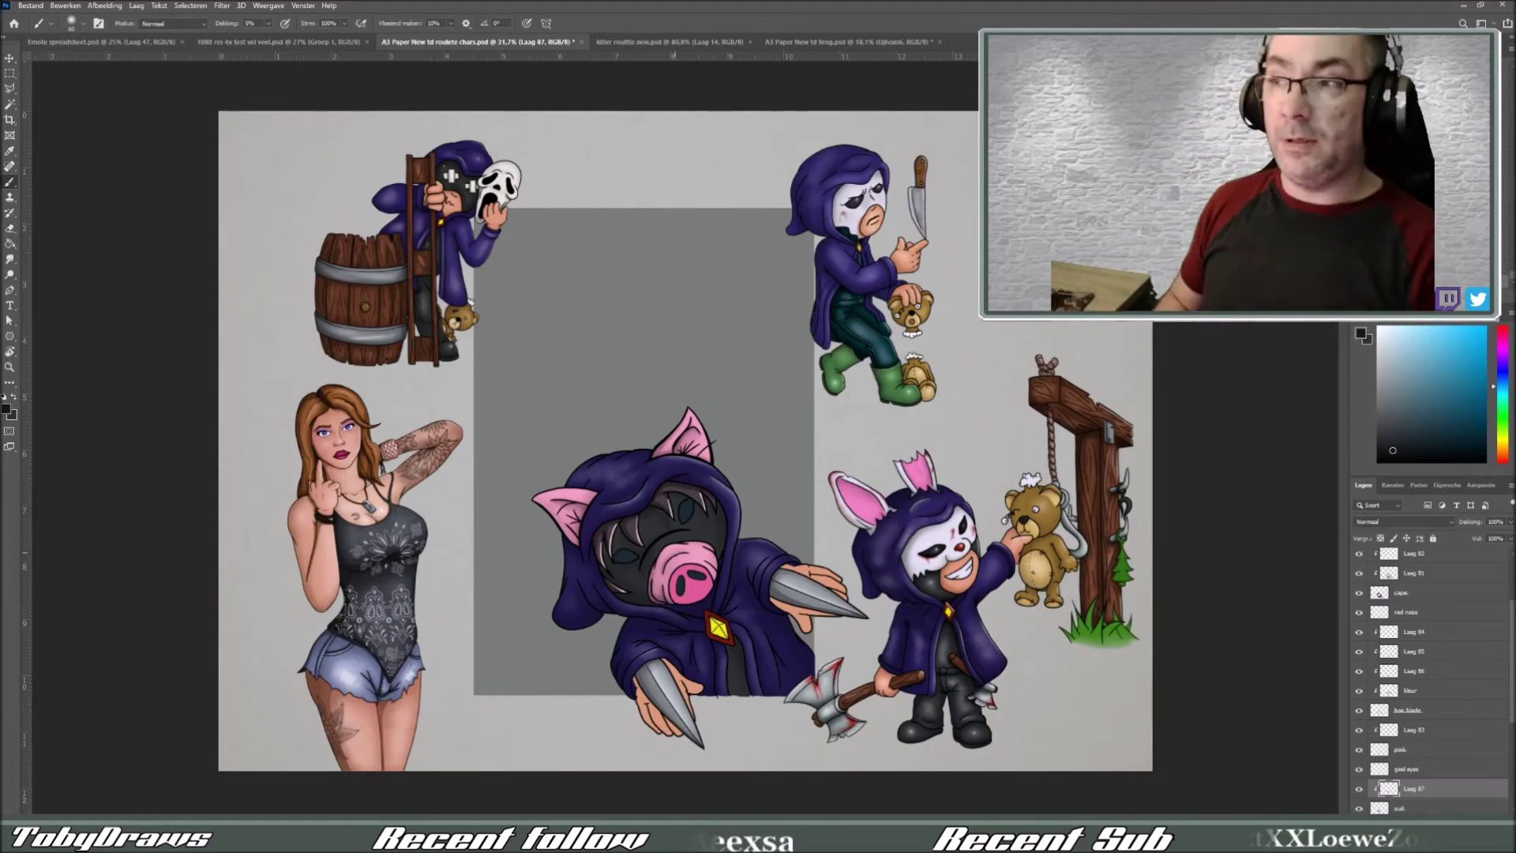
pyautogui.hotkey('ctrl', 'shift', 'alt', 'n')
pyautogui.press('x')
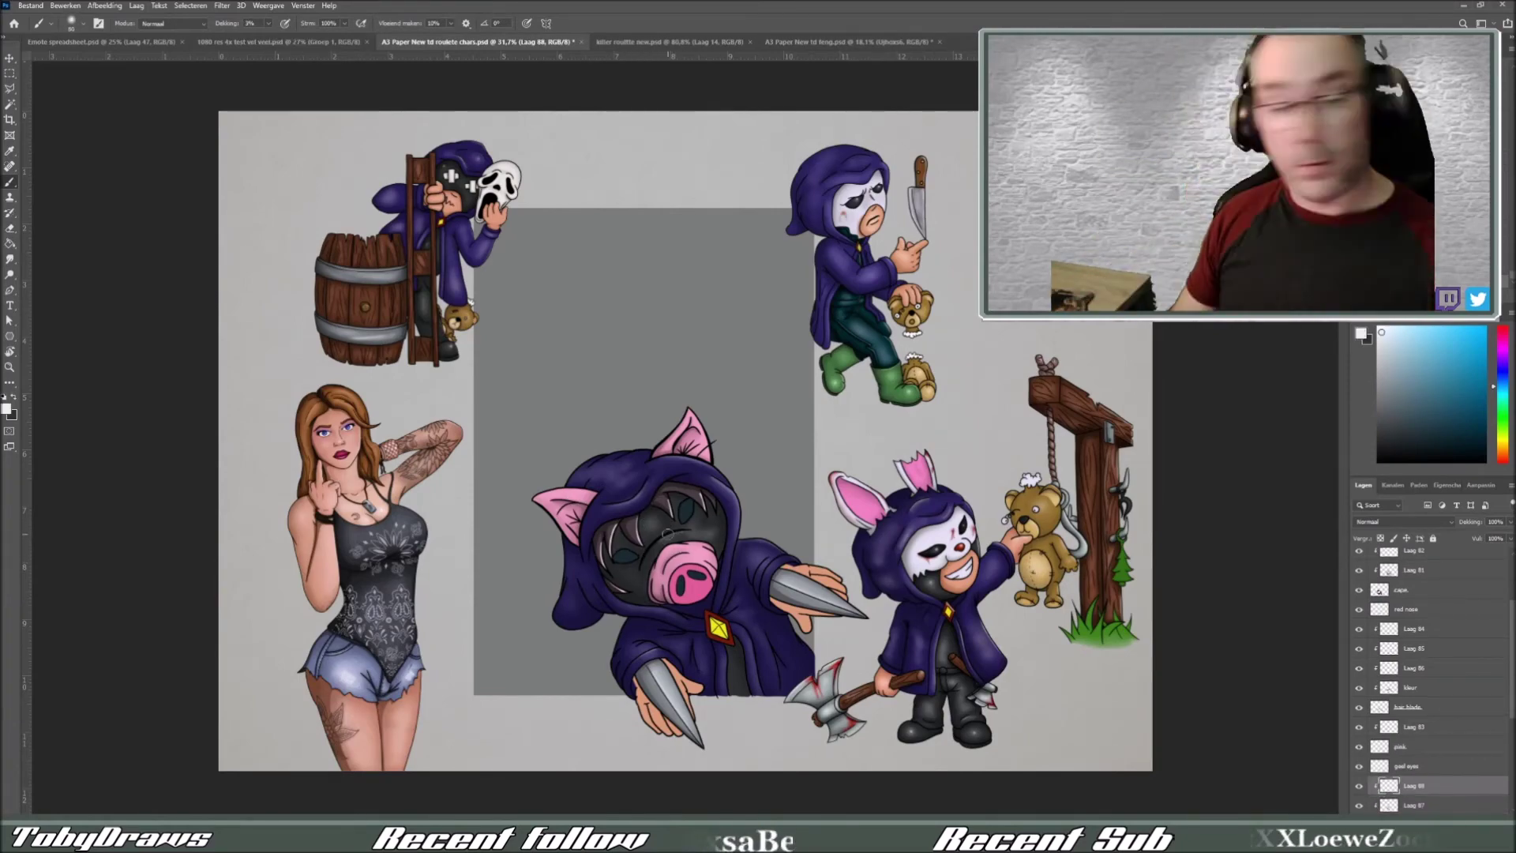
pyautogui.hotkey('ctrl', 'shift', 'alt', 'n')
pyautogui.press('x')
pyautogui.scroll(2, 639, 372)
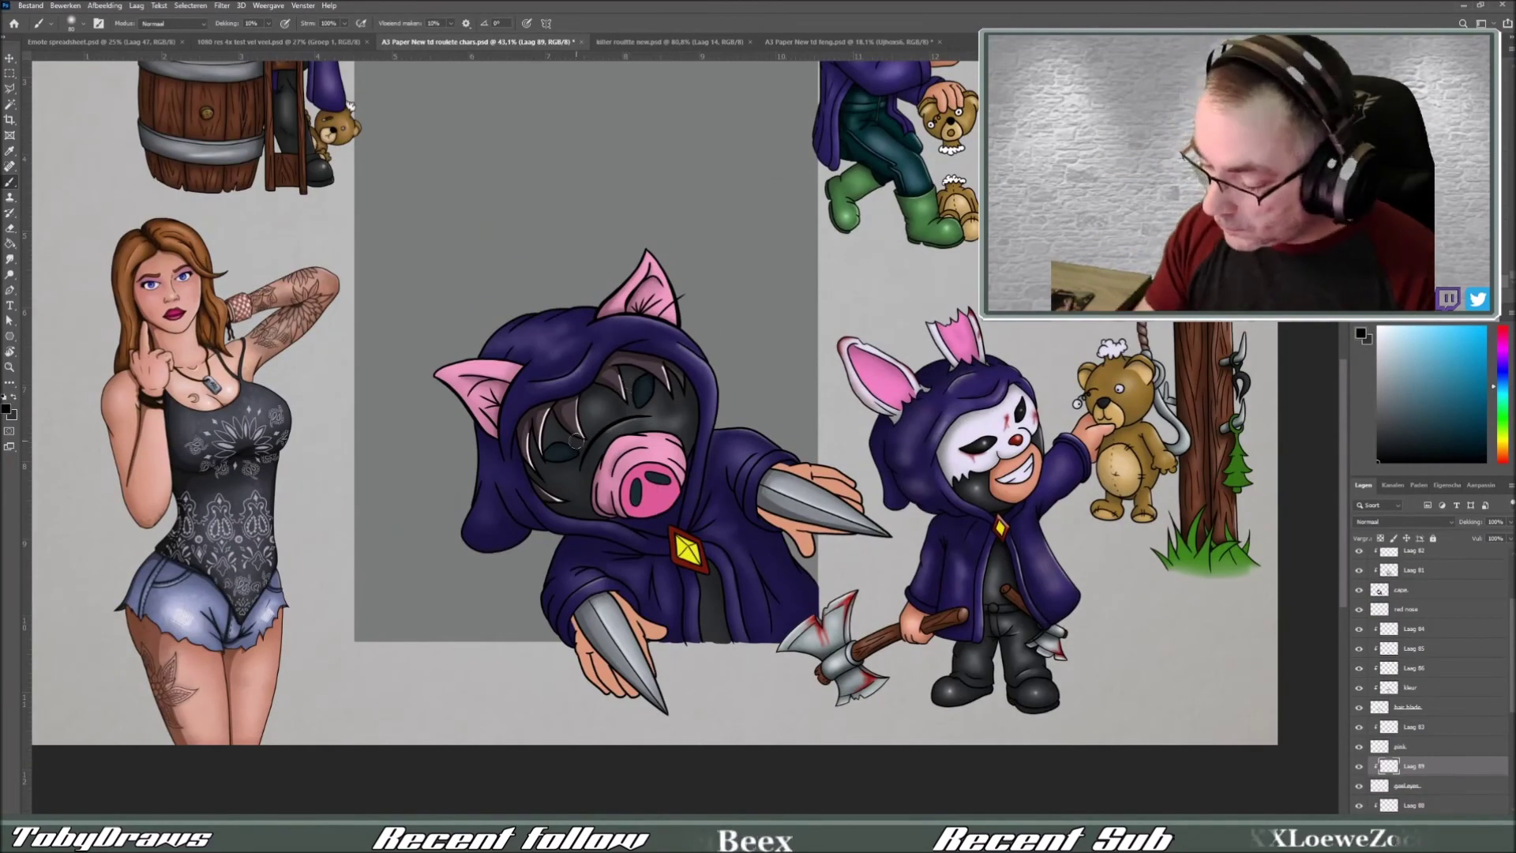
# - Add a Darken-blended shadow layer and brush black shadows onto the pig
pyautogui.press('x')
pyautogui.moveTo(869, 427); pyautogui.dragTo(806, 276)
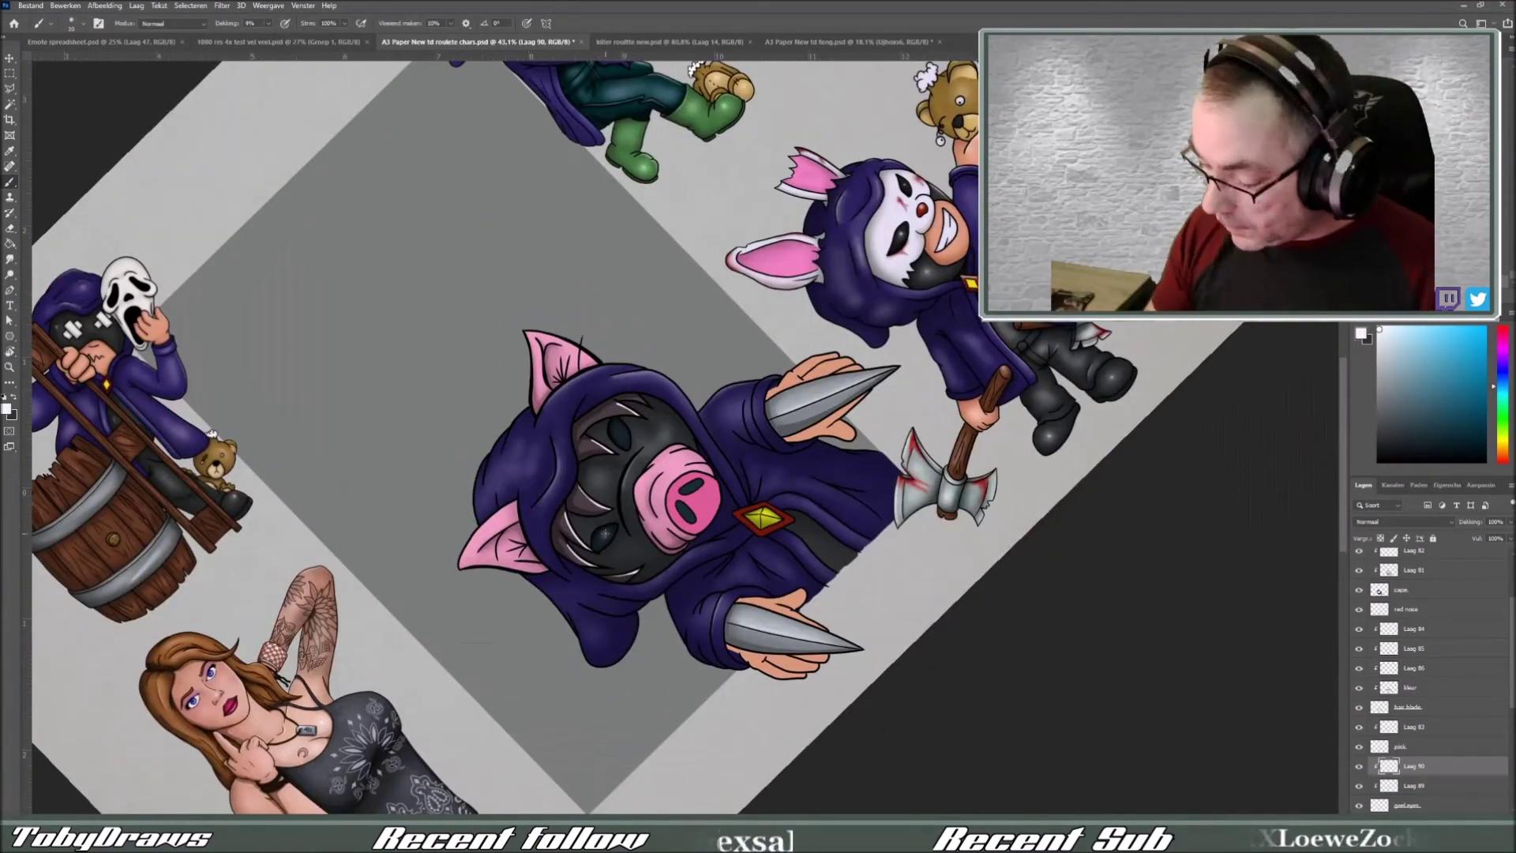
pyautogui.press('Escape')
pyautogui.hotkey('ctrl', '0')
pyautogui.hotkey('ctrl', 'shift', 'alt', 'n')
pyautogui.press('x')
pyautogui.hotkey('shift', 'alt', 'k')
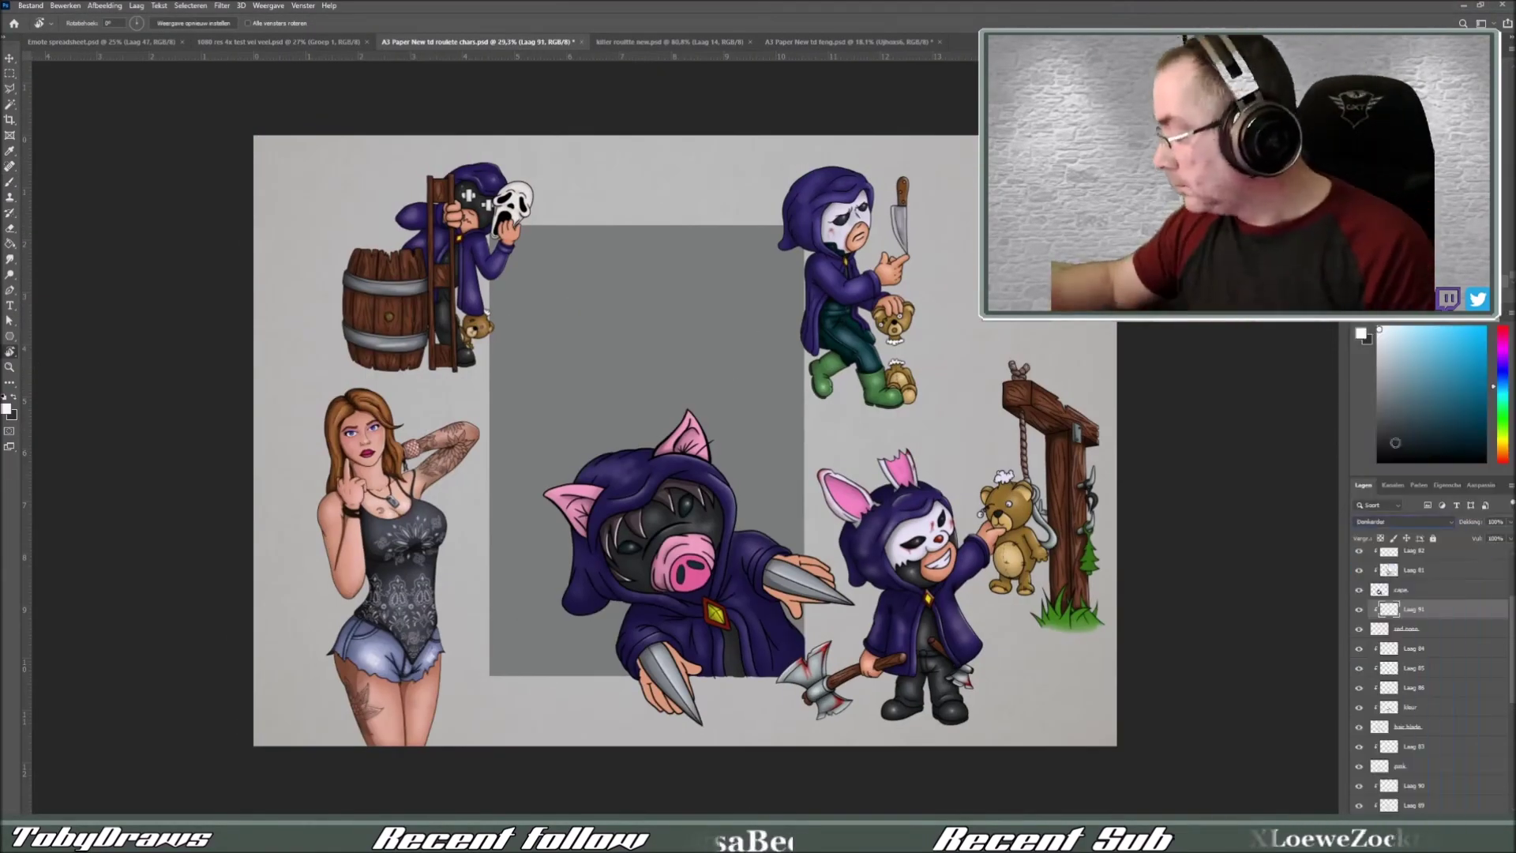
pyautogui.scroll(2, 714, 674)
# - Add another highlight layer with white paint and a larger brush
pyautogui.hotkey('ctrl', 'shift', 'alt', 'n')
pyautogui.press('x')
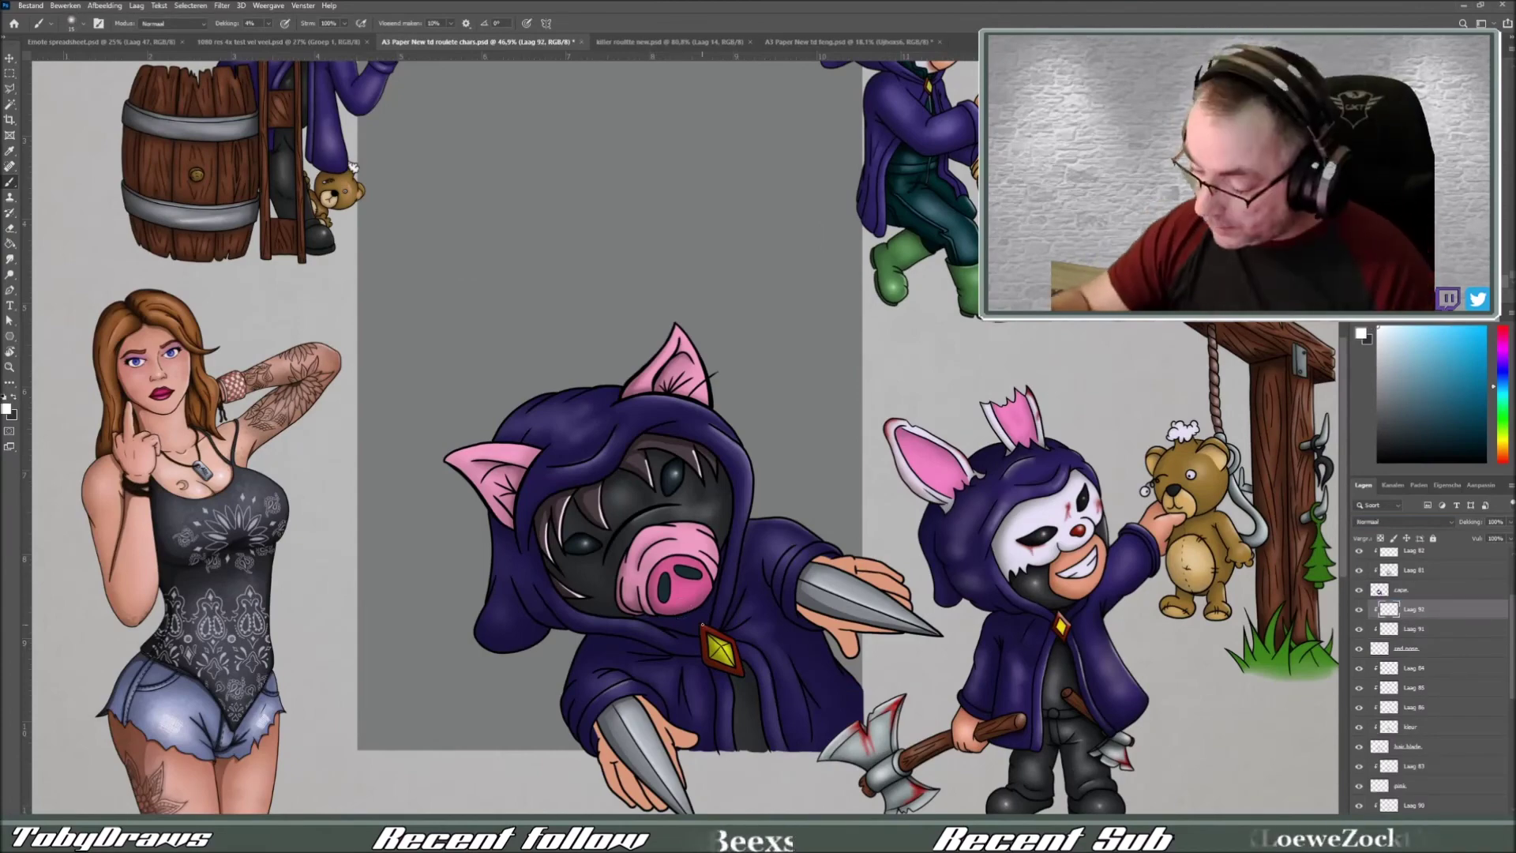
pyautogui.moveTo(352, 166); pyautogui.dragTo(640, 48)
pyautogui.hotkey('alt', '[')
pyautogui.hotkey('alt', '[')
pyautogui.hotkey('alt', '[')
pyautogui.press(']')
pyautogui.press(']')
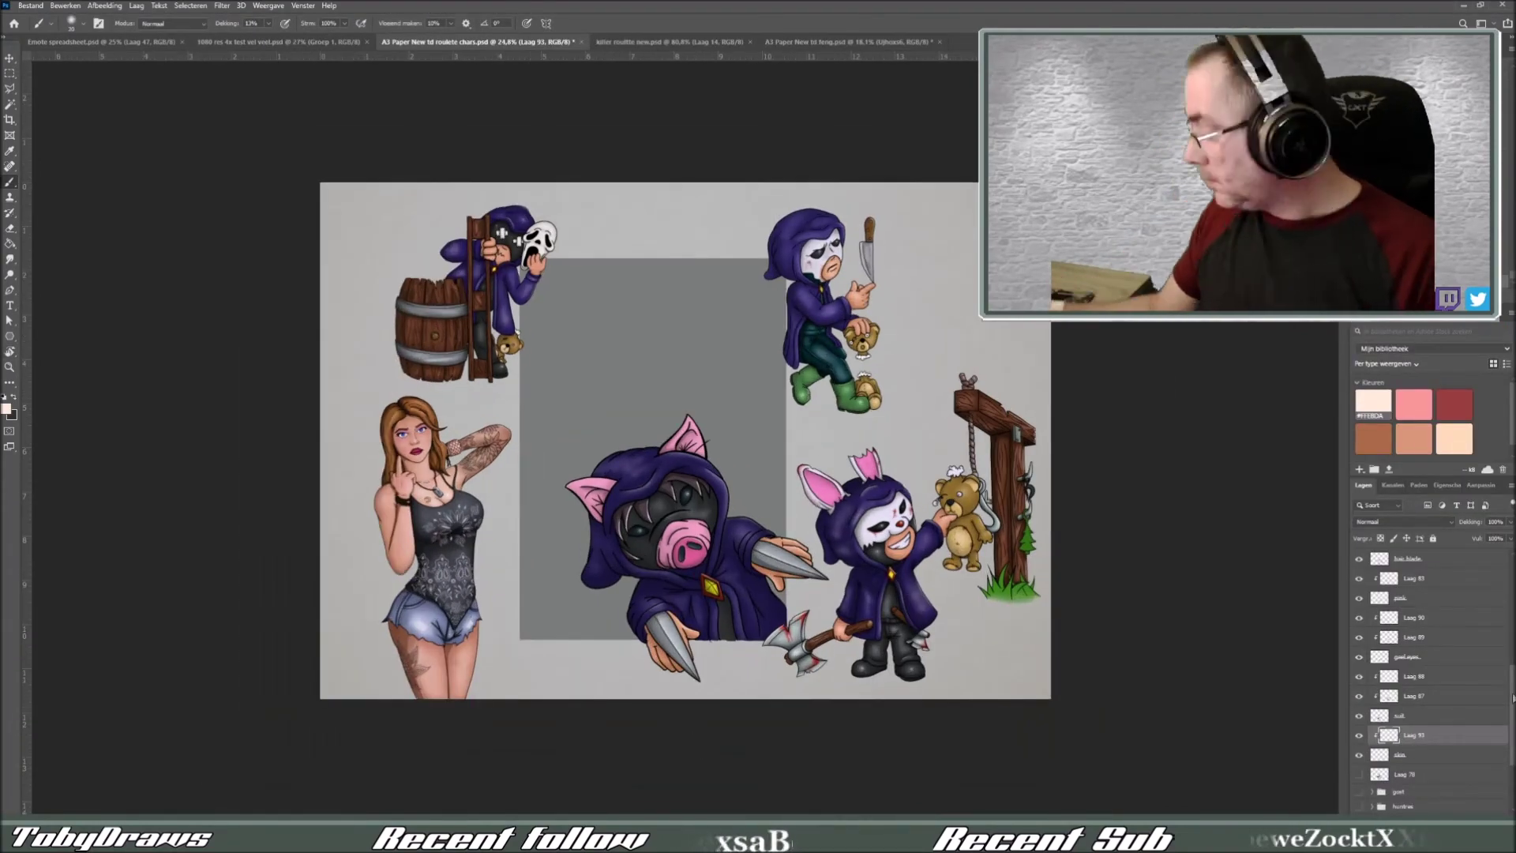
# - Isolate the pig on its own layer, hiding other characters and deleting leftover areas
pyautogui.press('w')
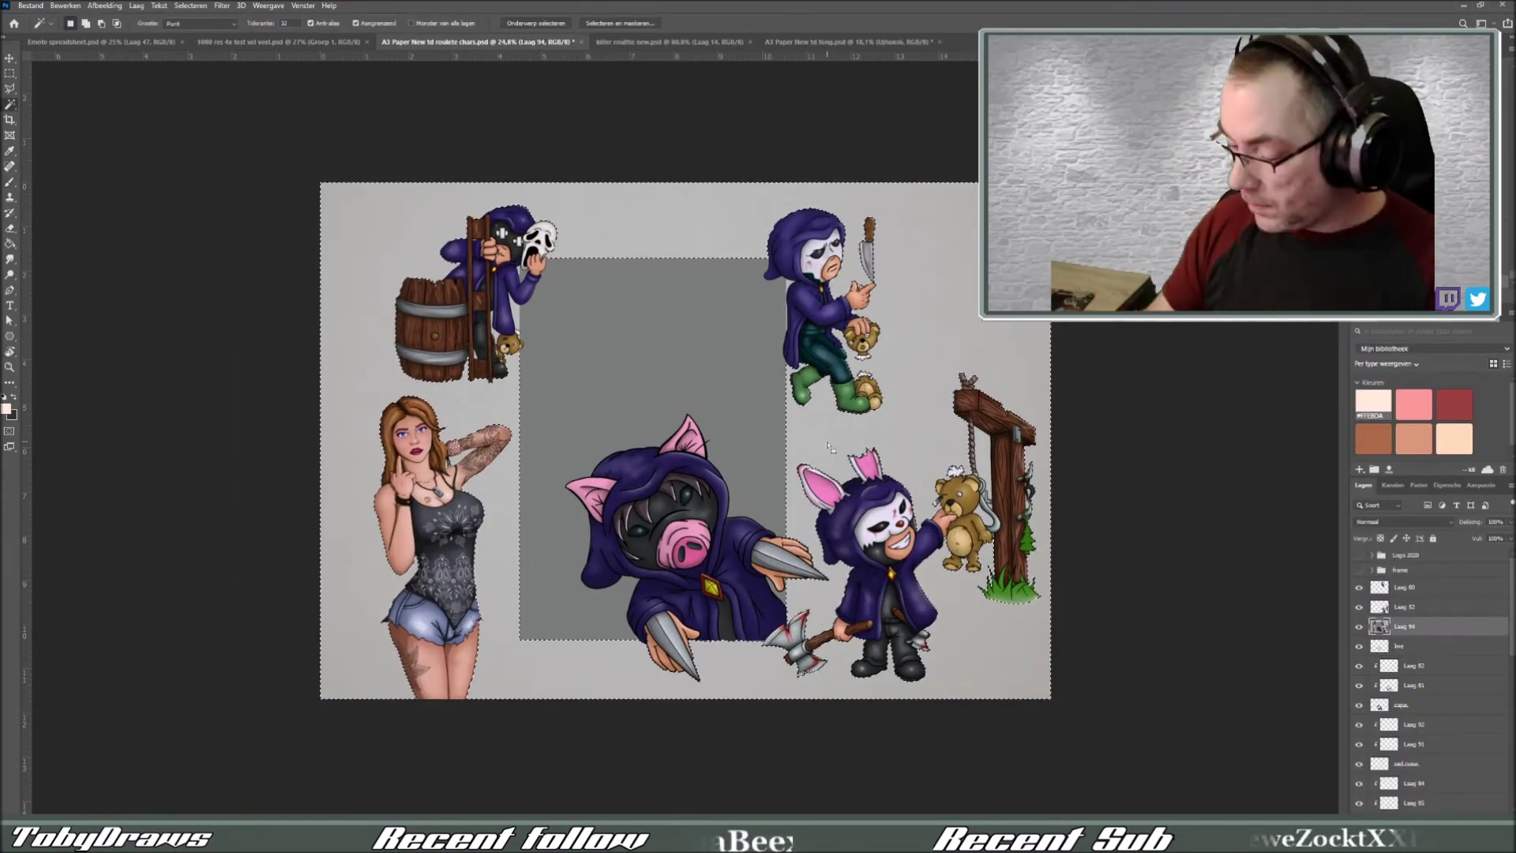
pyautogui.click(827, 694)
pyautogui.moveTo(1359, 587); pyautogui.dragTo(1359, 606)
pyautogui.press('m')
pyautogui.moveTo(332, 363); pyautogui.dragTo(545, 715)
pyautogui.hotkey('ctrl', 'j')
pyautogui.moveTo(845, 505); pyautogui.dragTo(845, 304)
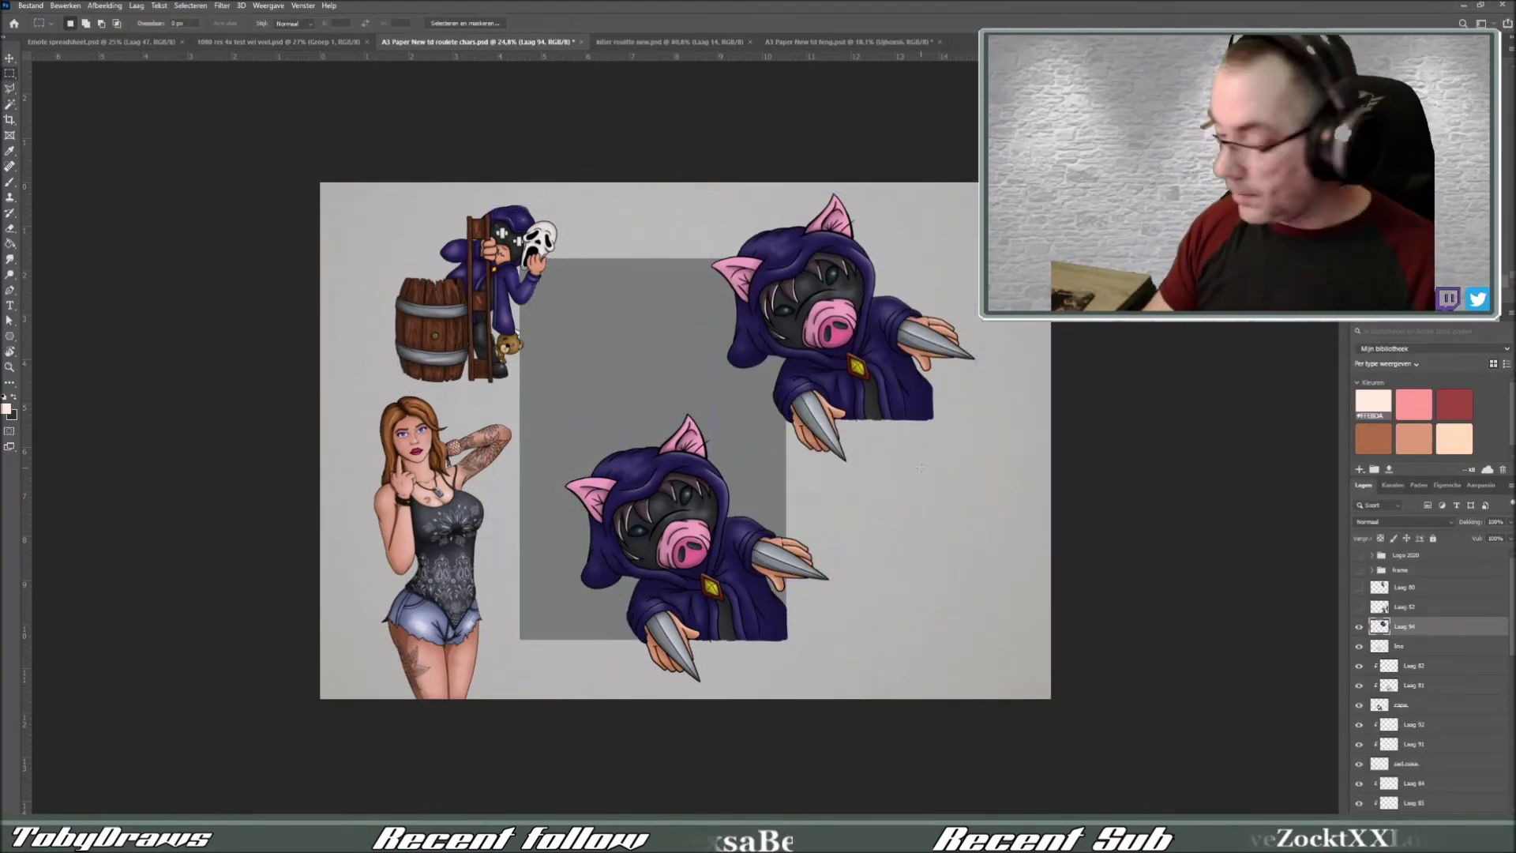
pyautogui.hotkey('ctrl', '+')
pyautogui.moveTo(837, 466); pyautogui.dragTo(628, 476)
pyautogui.press('Delete')
pyautogui.hotkey('ctrl', '-')
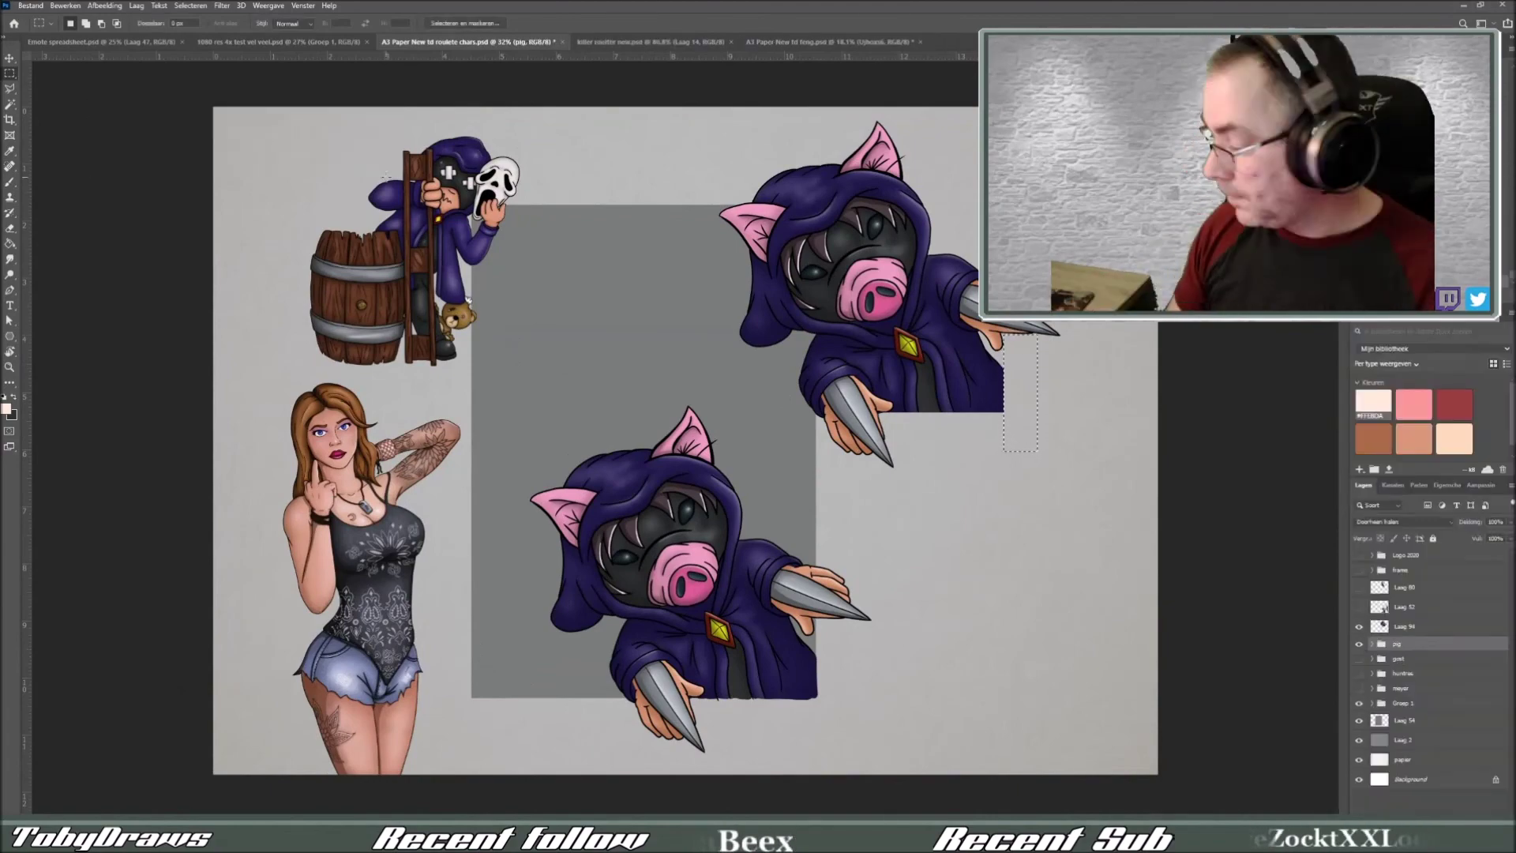
pyautogui.moveTo(1032, 433); pyautogui.dragTo(845, 717)
# - Paste the pig into the Killer Roulette overlay and scale it into the top-left corner
pyautogui.hotkey('ctrl', 'c')
pyautogui.hotkey('ctrl', 'Tab')
pyautogui.hotkey('ctrl', 'v')
pyautogui.hotkey('ctrl', 't')
pyautogui.hotkey('ctrl', '+')
pyautogui.moveTo(389, 187); pyautogui.dragTo(423, 140)
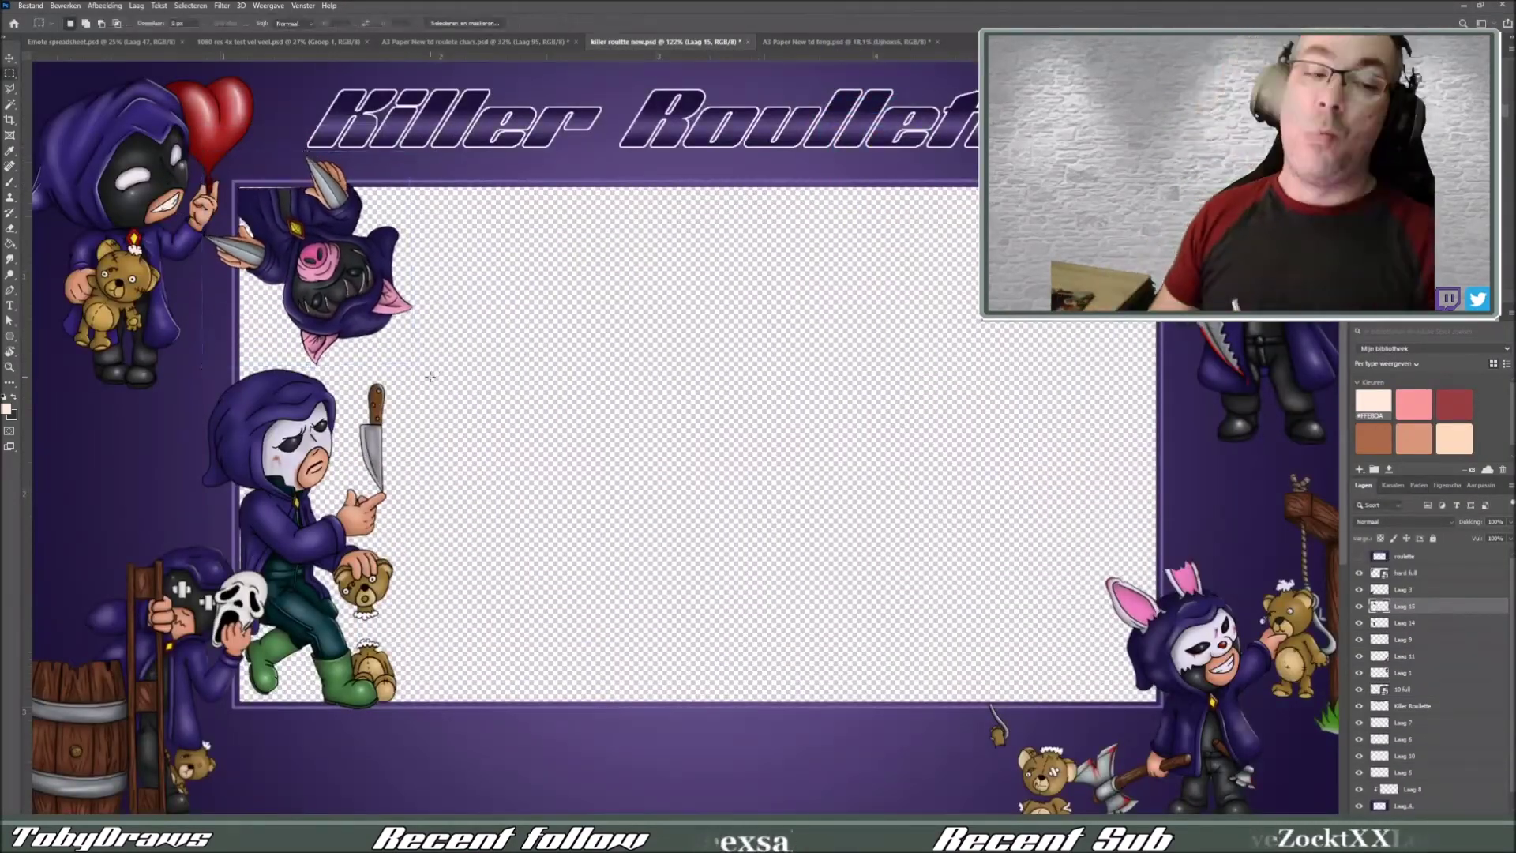
# - Zoom out to confirm the pig's placement in the overlay's top-left corner
pyautogui.scroll(-3, 507, 222)
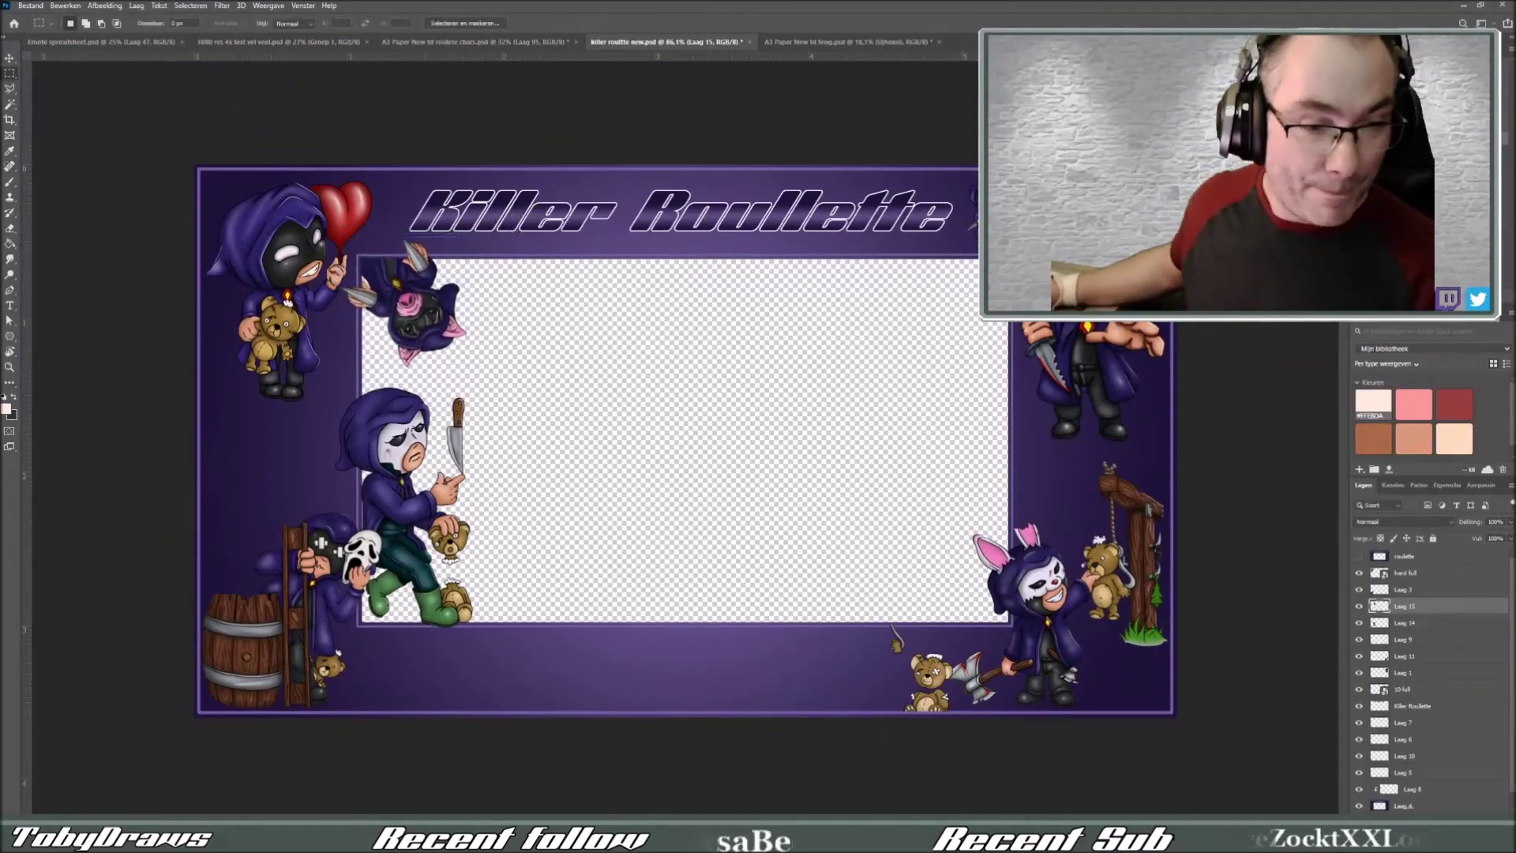